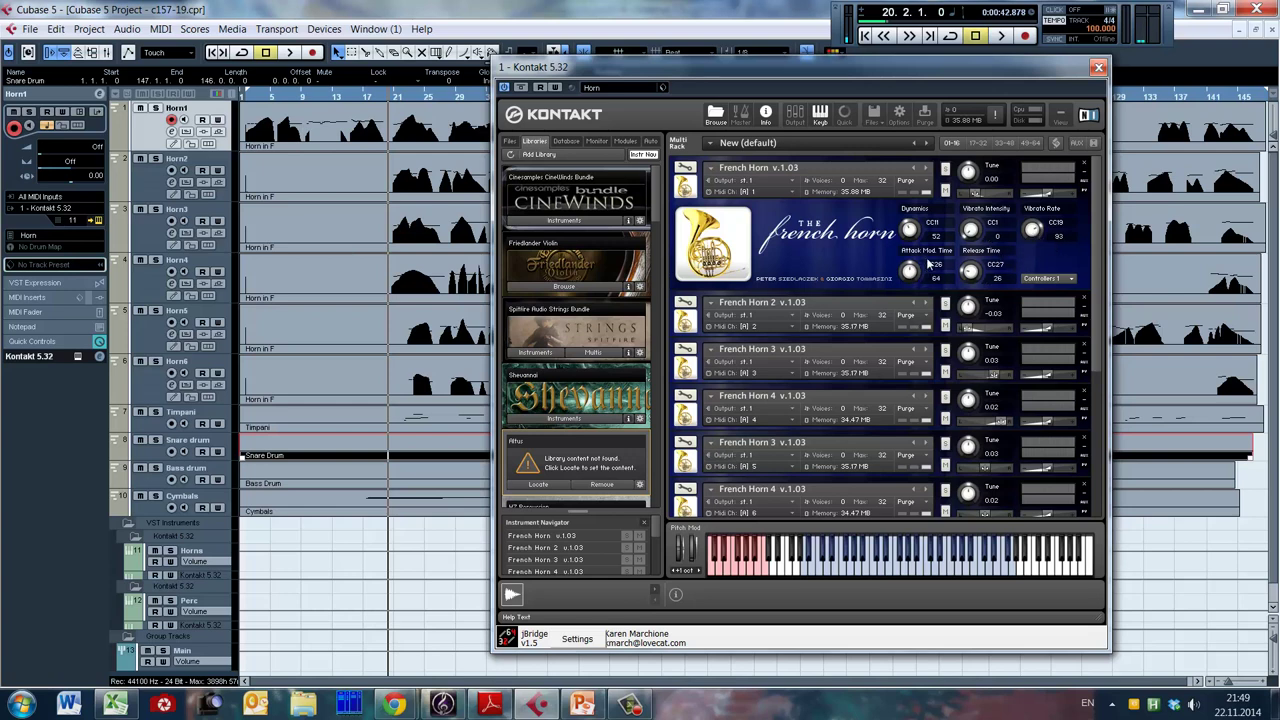
Examine the Controllers 2, Controllers 3 and Microtuning pages of the first French Horn instrument.
left_click(1043, 279)
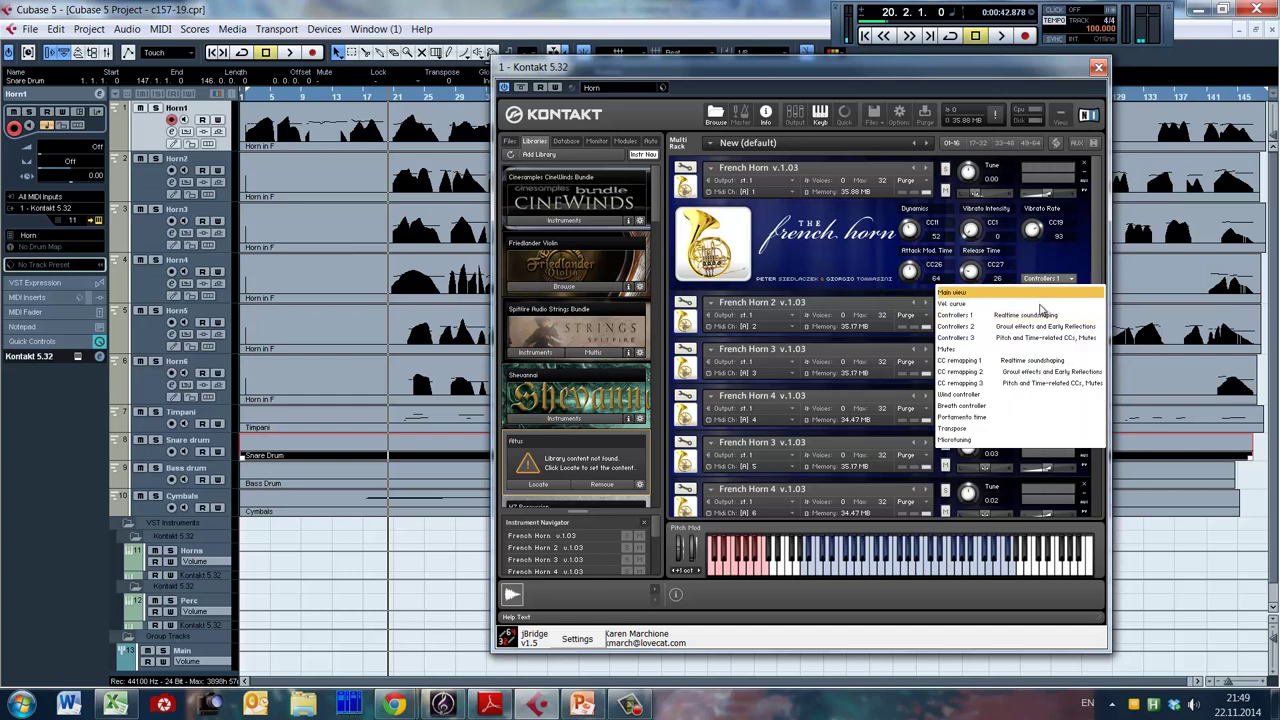
left_click(1040, 326)
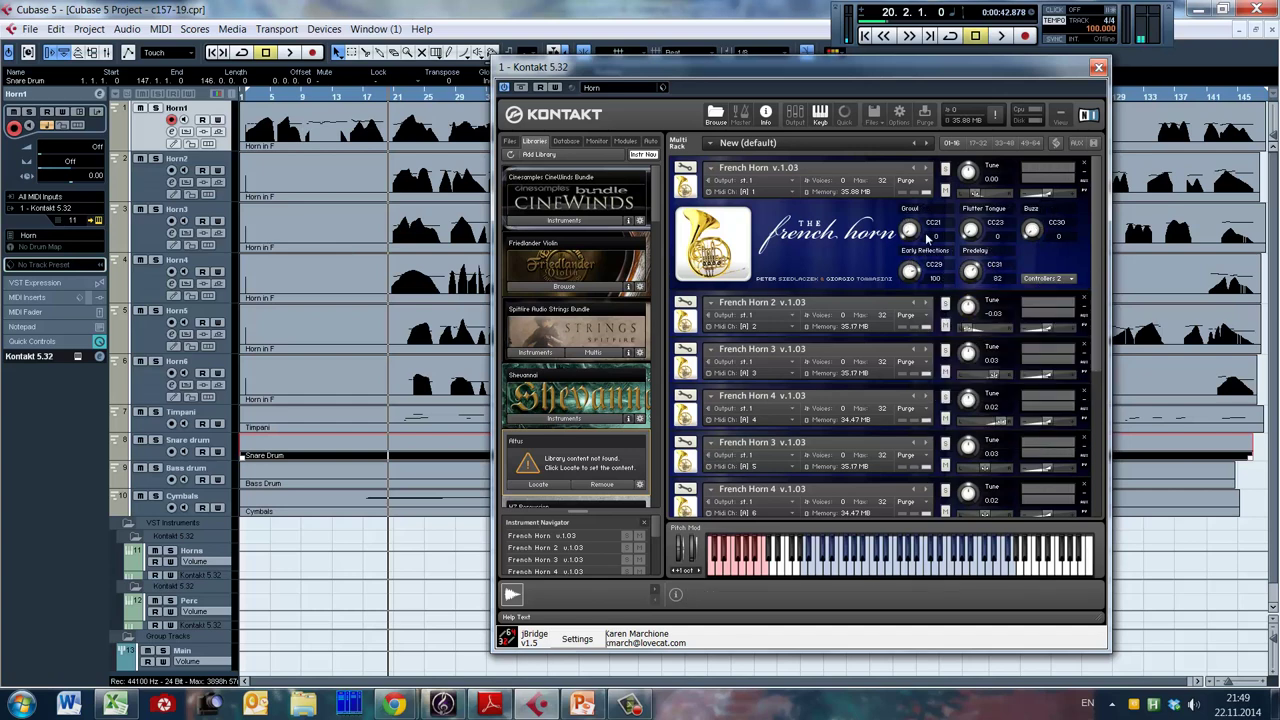
scroll(1038, 262, "down", 1)
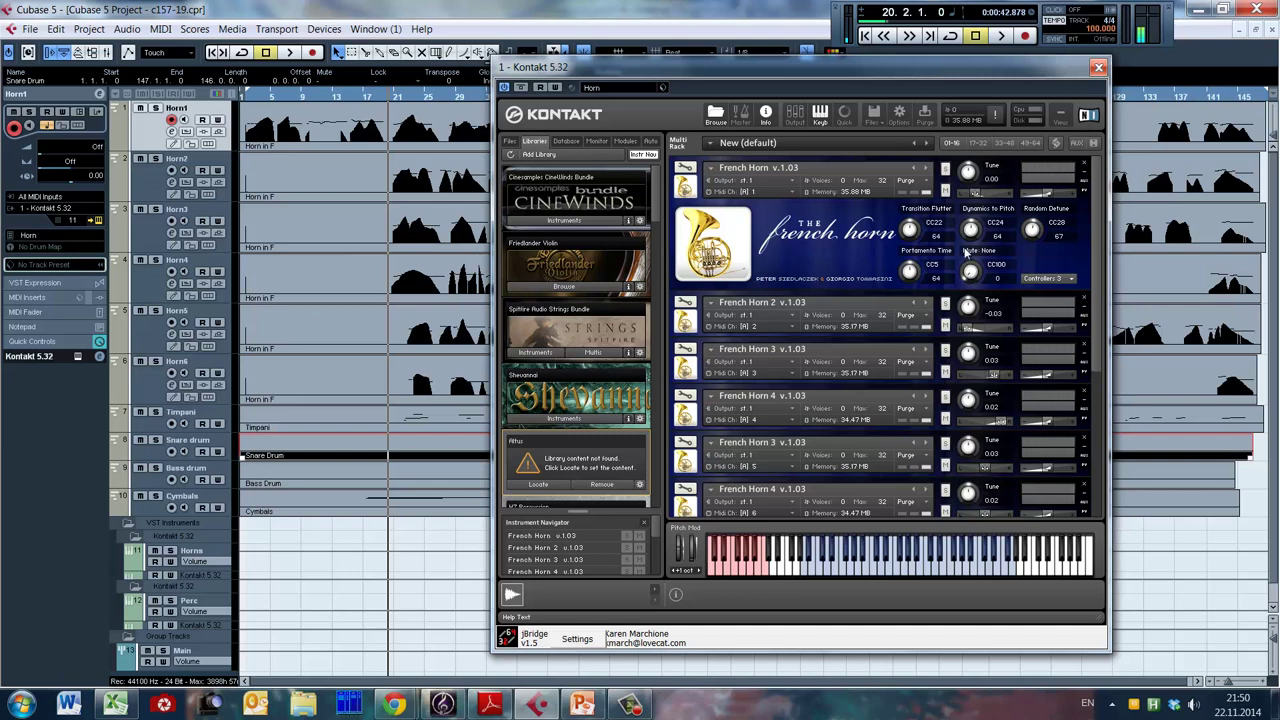
left_click_drag(978, 276, 983, 194)
left_click(1045, 278)
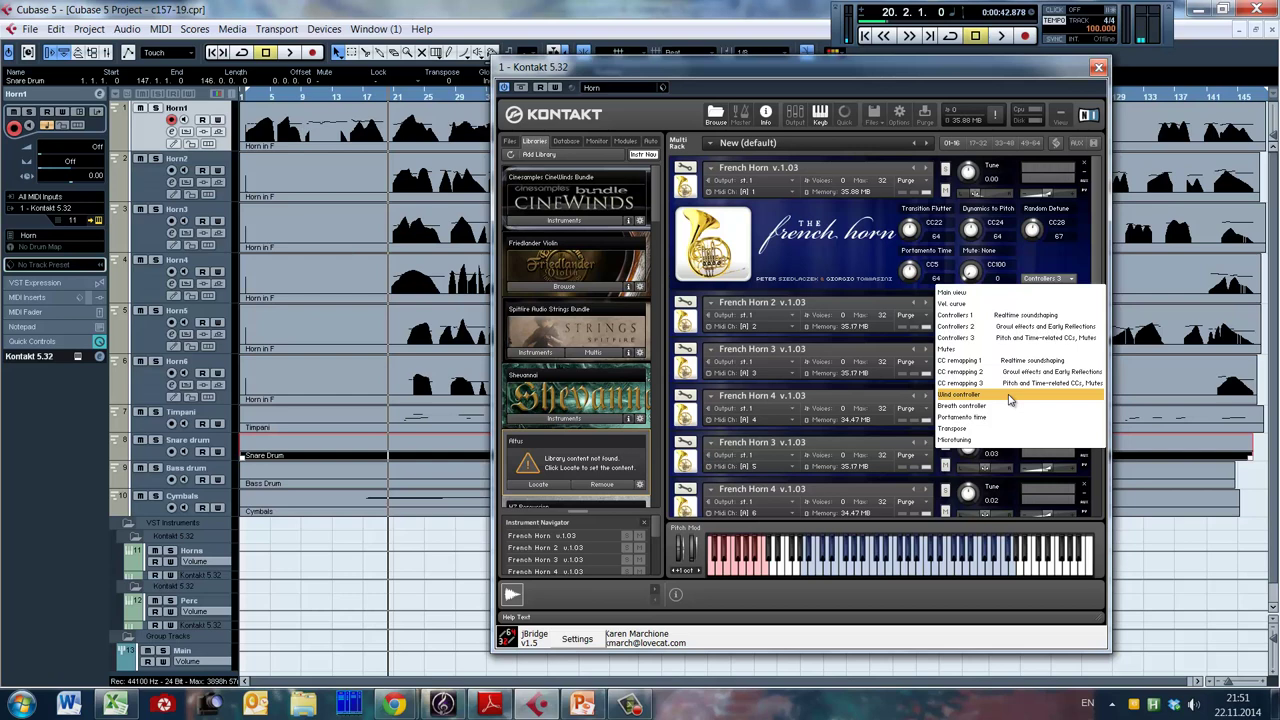
left_click(1005, 440)
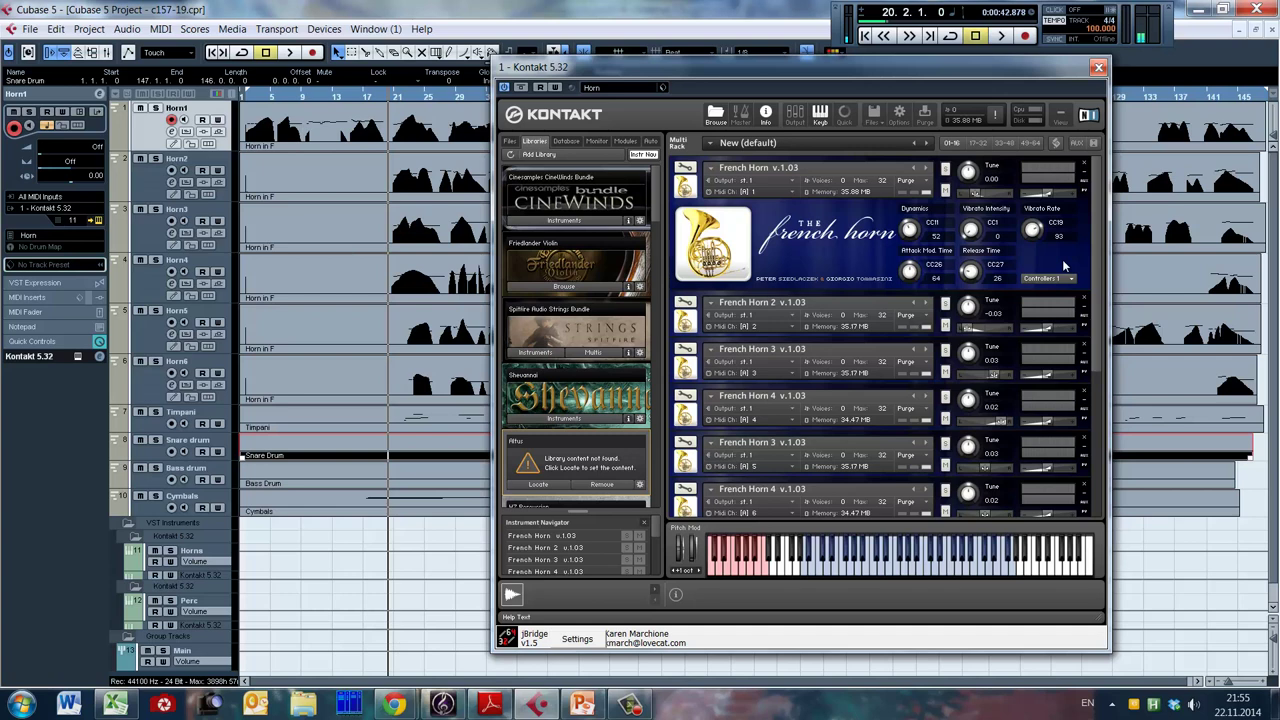
Expand the French Horn (for Unison Ensemble) instrument to inspect its growl and early reflections controllers, and collapse it again.
left_click_drag(1095, 184, 1097, 352)
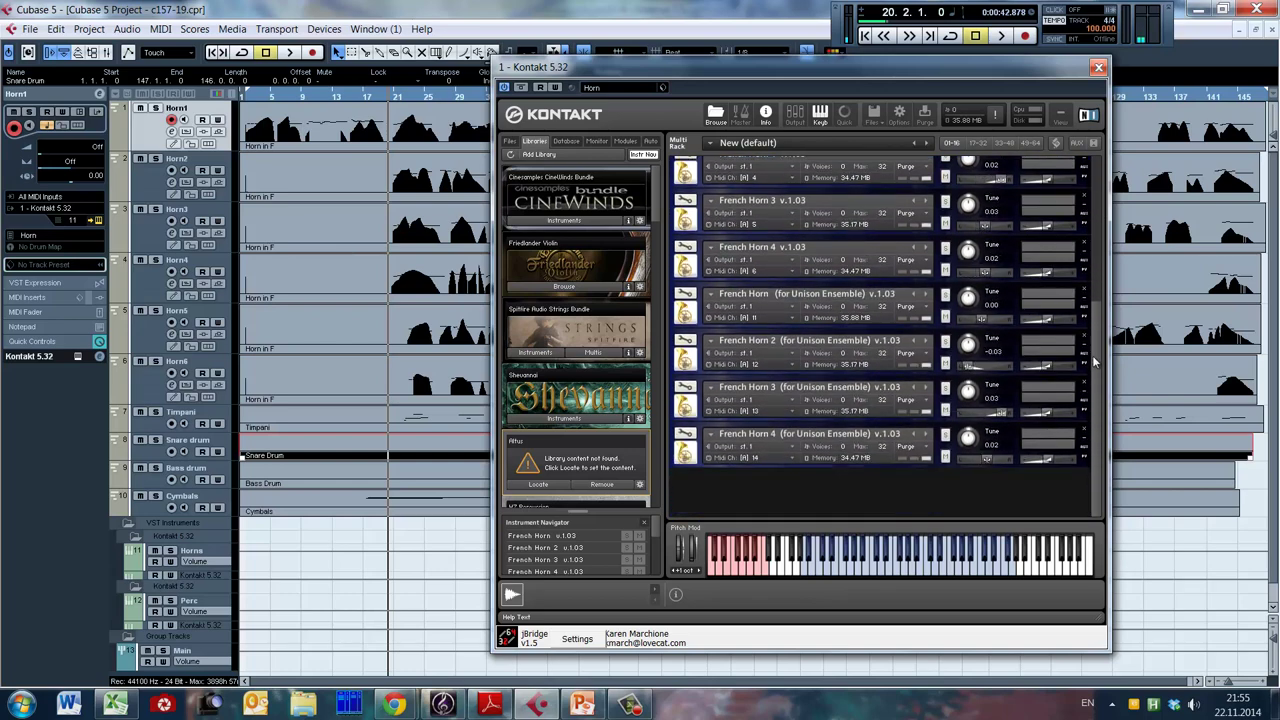
left_click(799, 290)
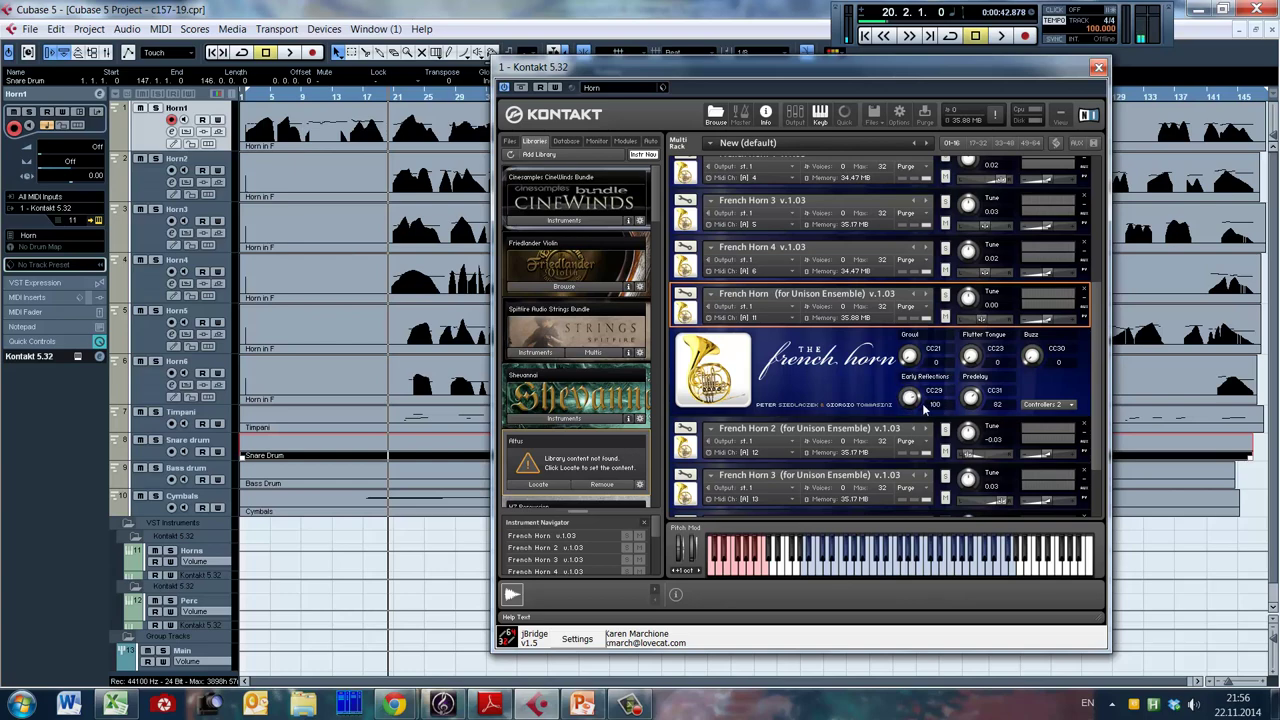
left_click(774, 327)
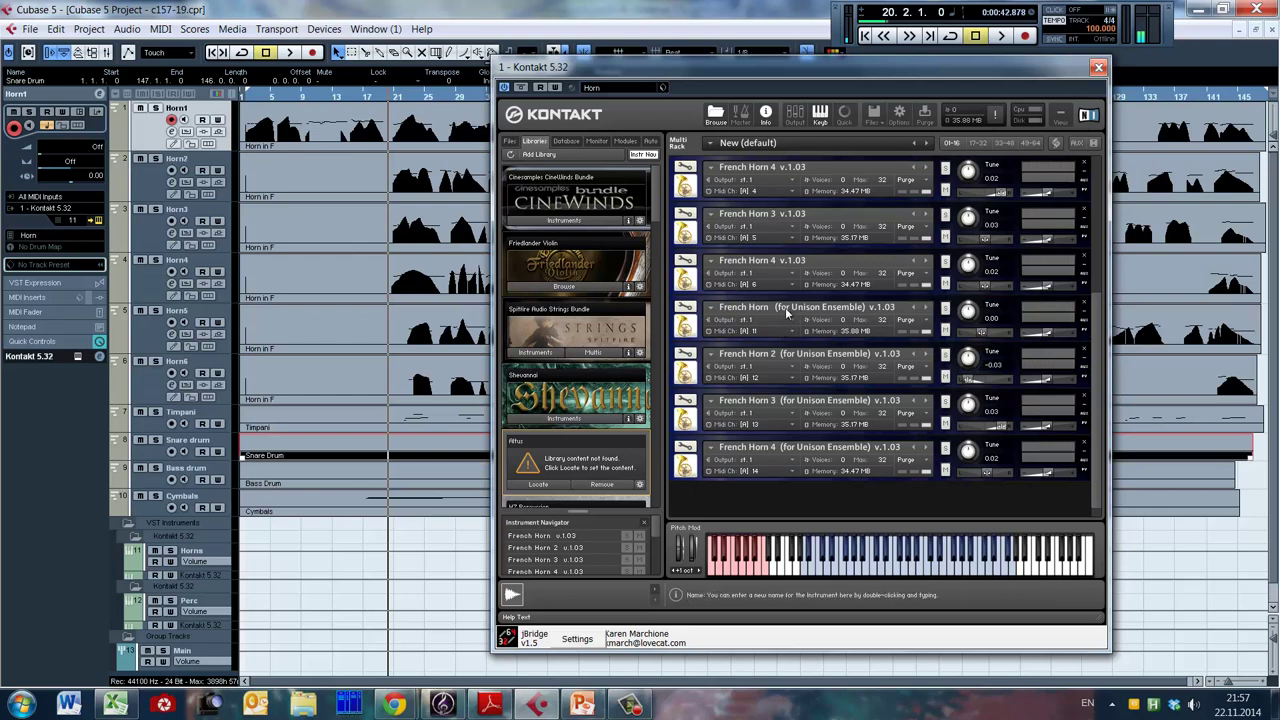
scroll(1095, 240, "up", 5)
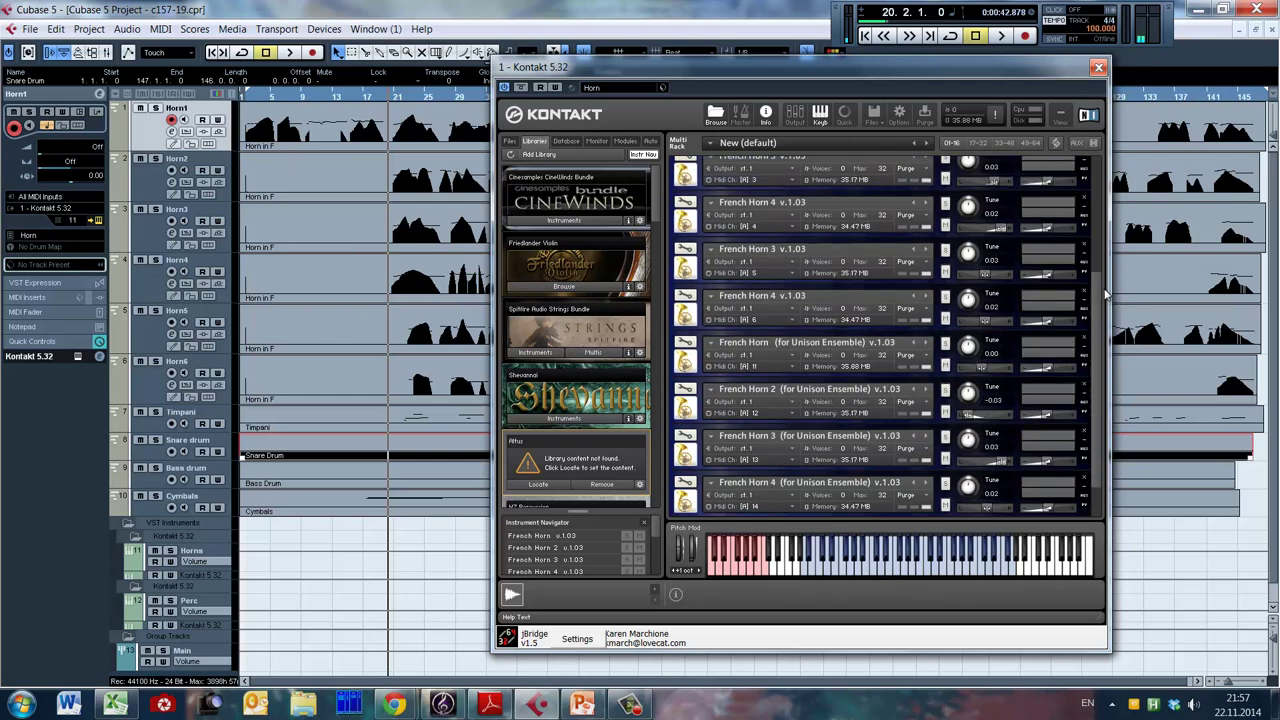
scroll(1095, 240, "up", 3)
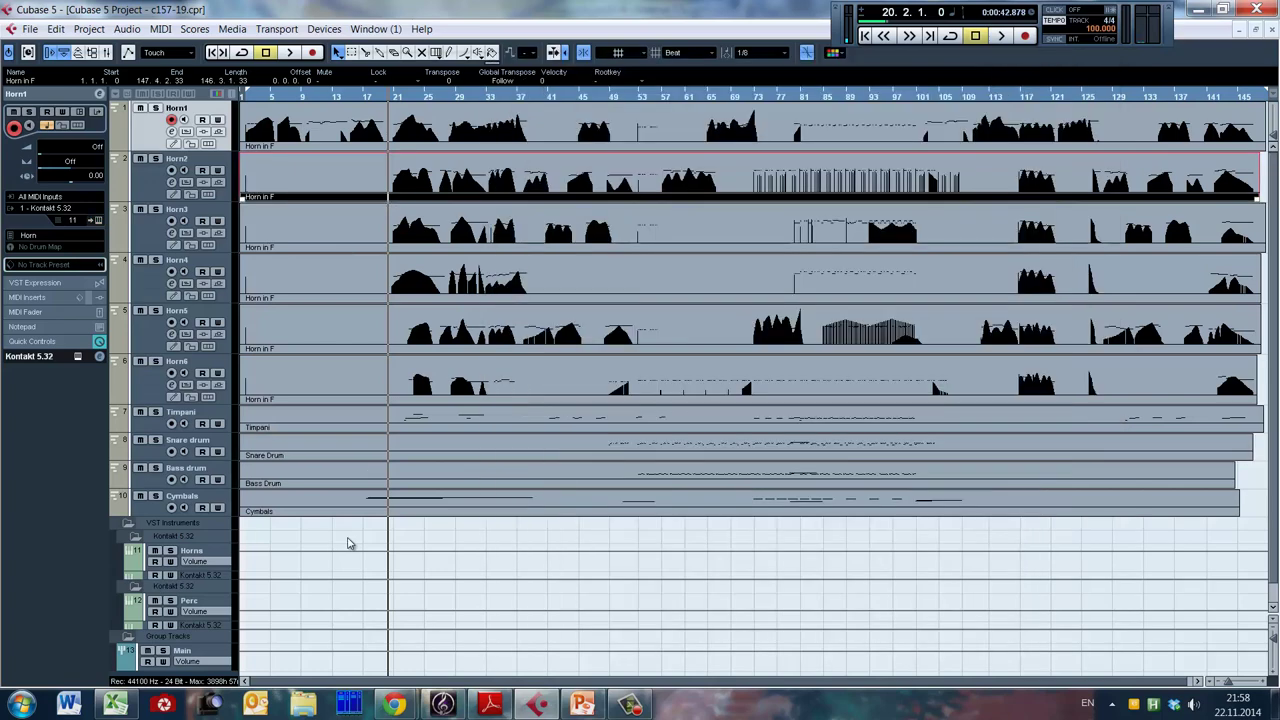
Close the Kontakt window and open the Horn1 part in the Key Editor.
left_click(1098, 67)
left_click(440, 162)
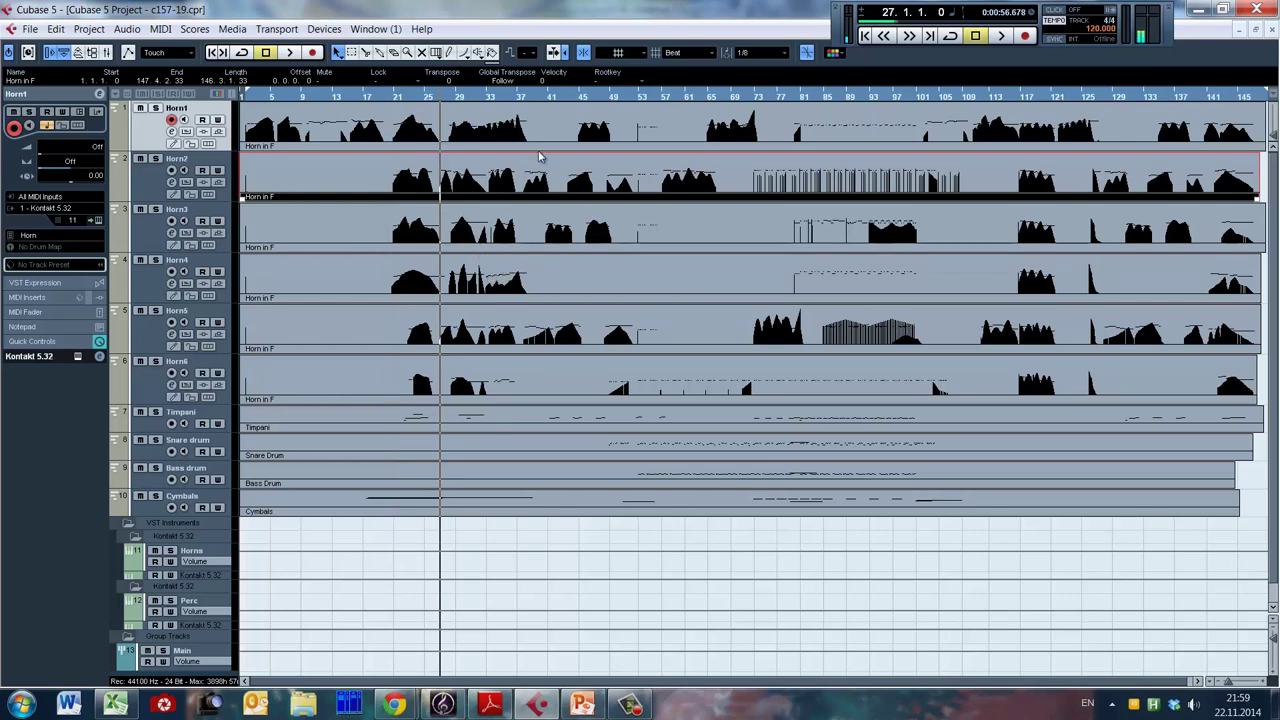
left_click(742, 209)
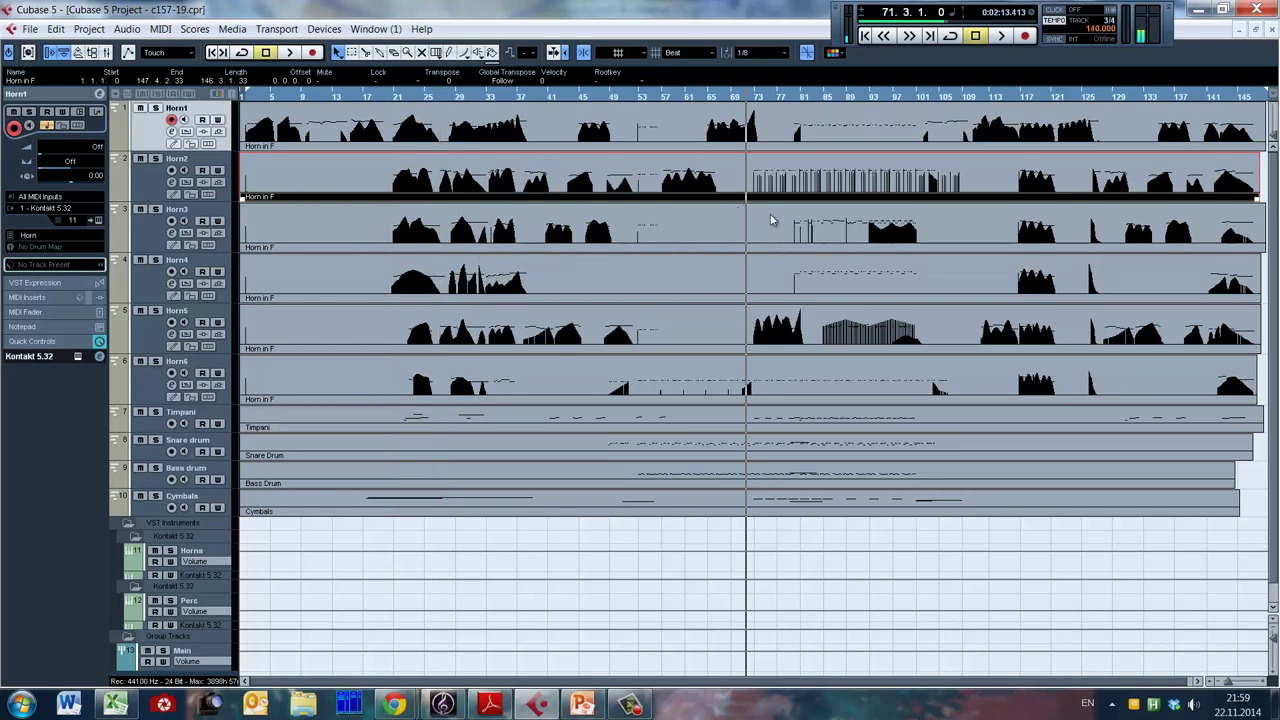
left_click(971, 223)
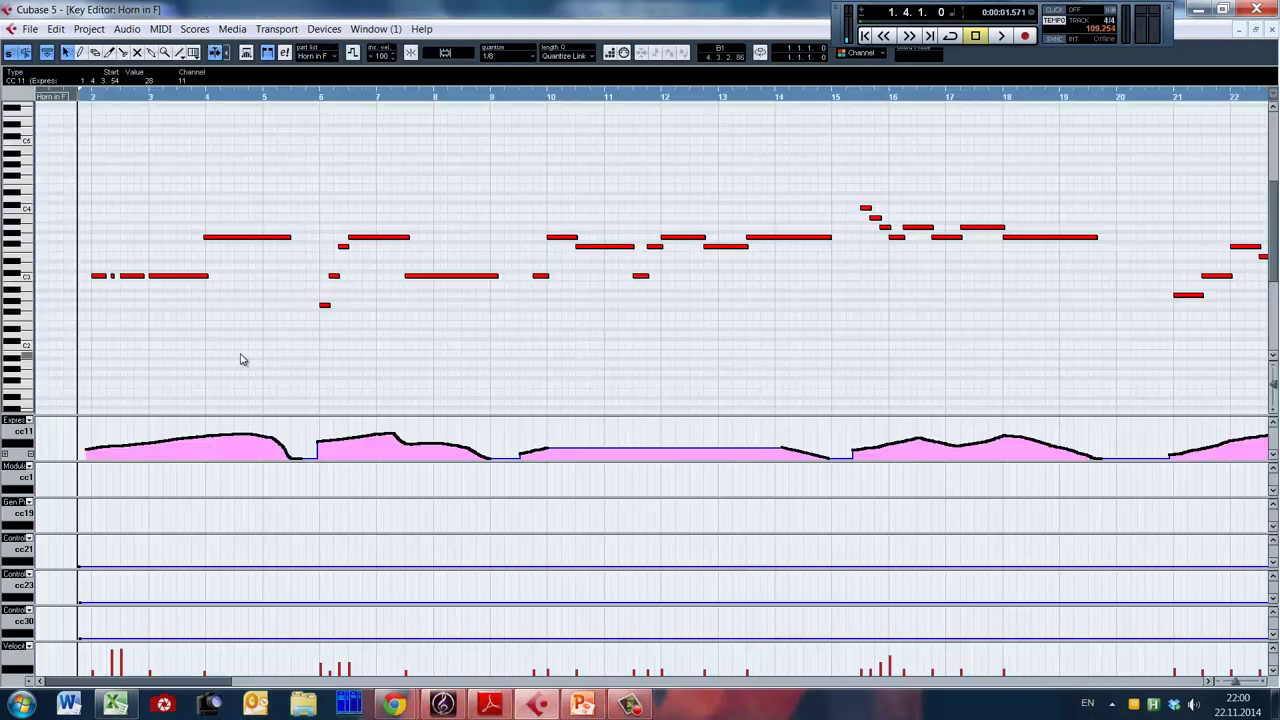
Examine the notes and the CC11, CC1, CC19, CC21, CC23 and CC30 lanes across the Horn1 part.
key("g")
key("g")
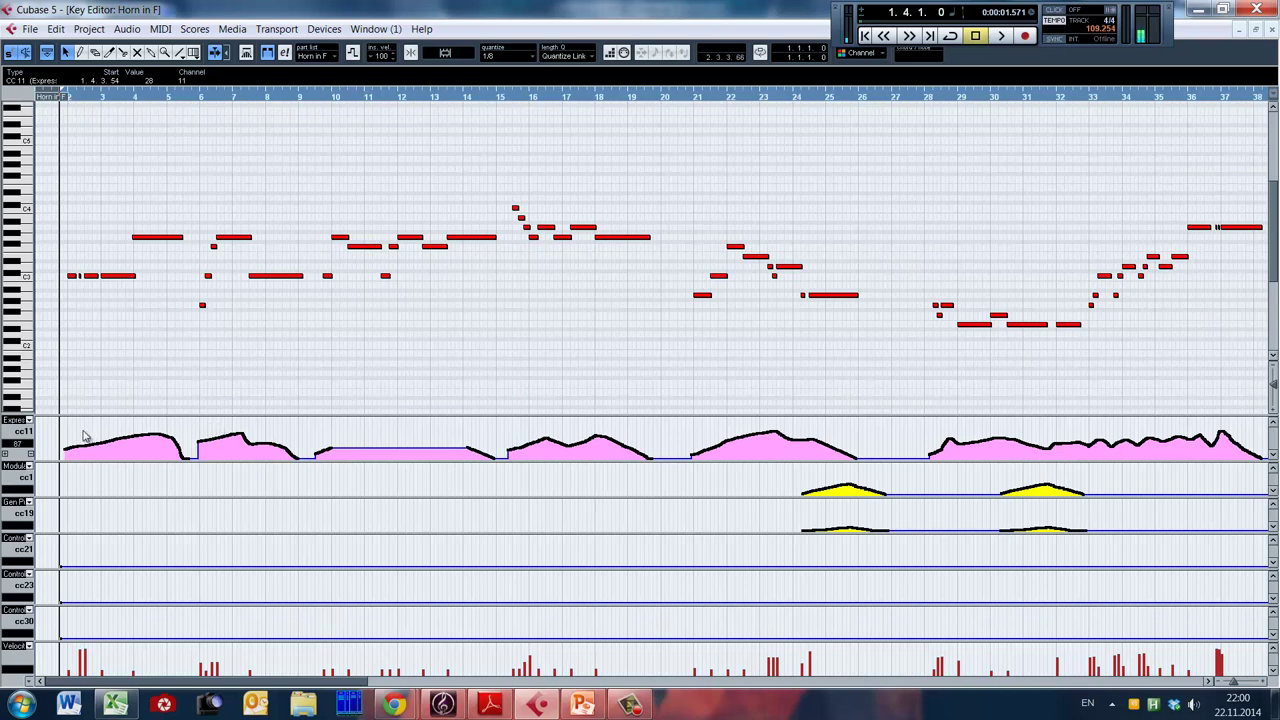
left_click_drag(60, 425, 1149, 480)
left_click_drag(654, 471, 740, 516)
left_click_drag(652, 510, 723, 569)
scroll(491, 563, "right", 10)
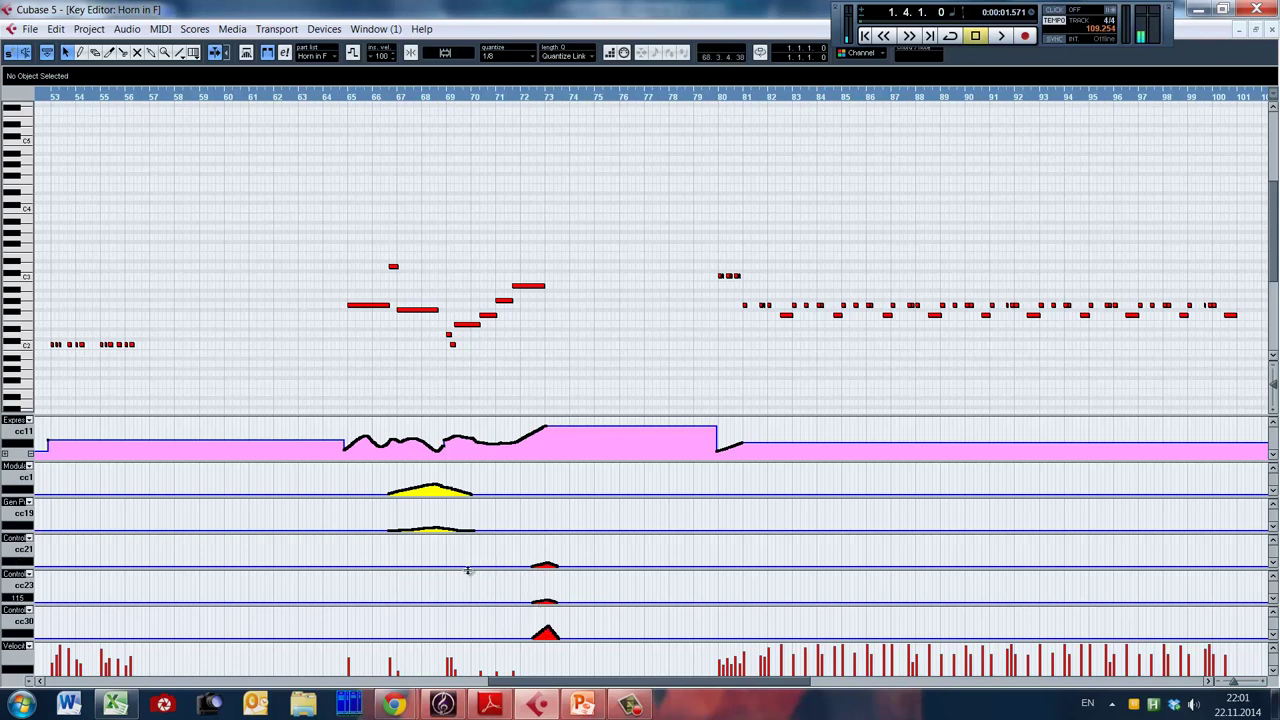
Inspect the opening Horn1 phrases, placing the playback cursor just before bar 4, just before bar 6 and in bar 9.
key("Home")
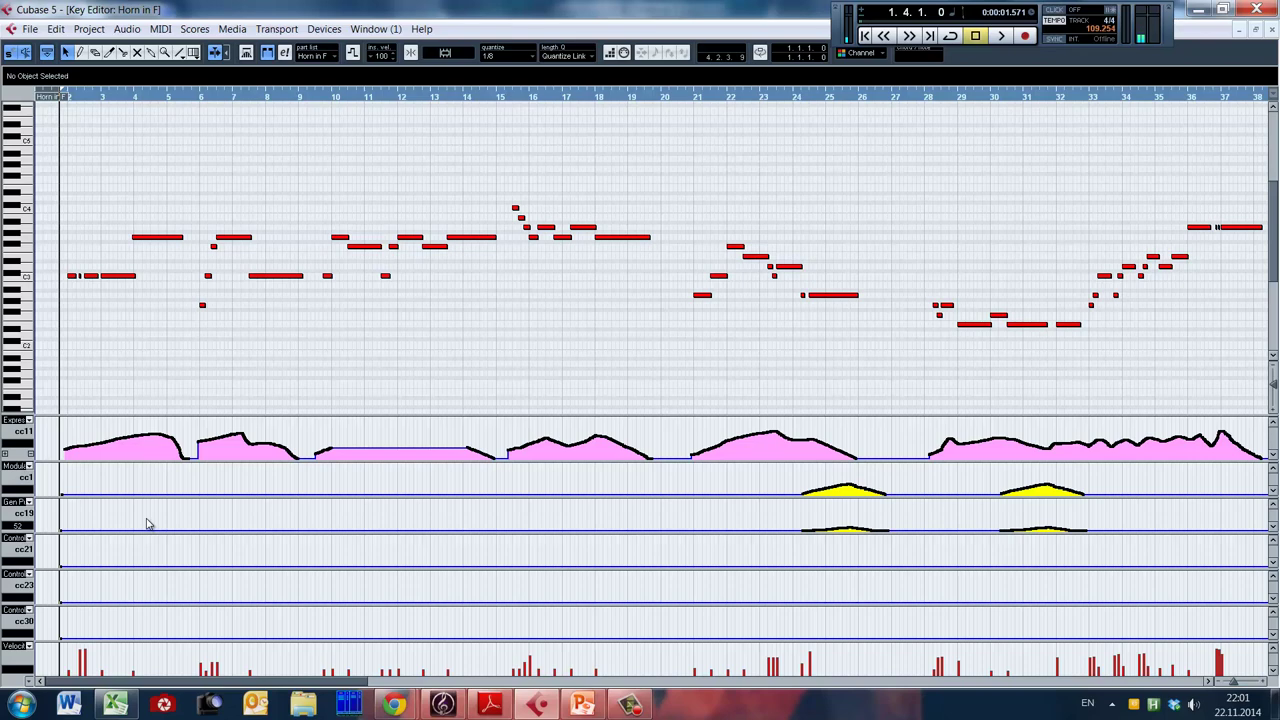
key("h")
key("h")
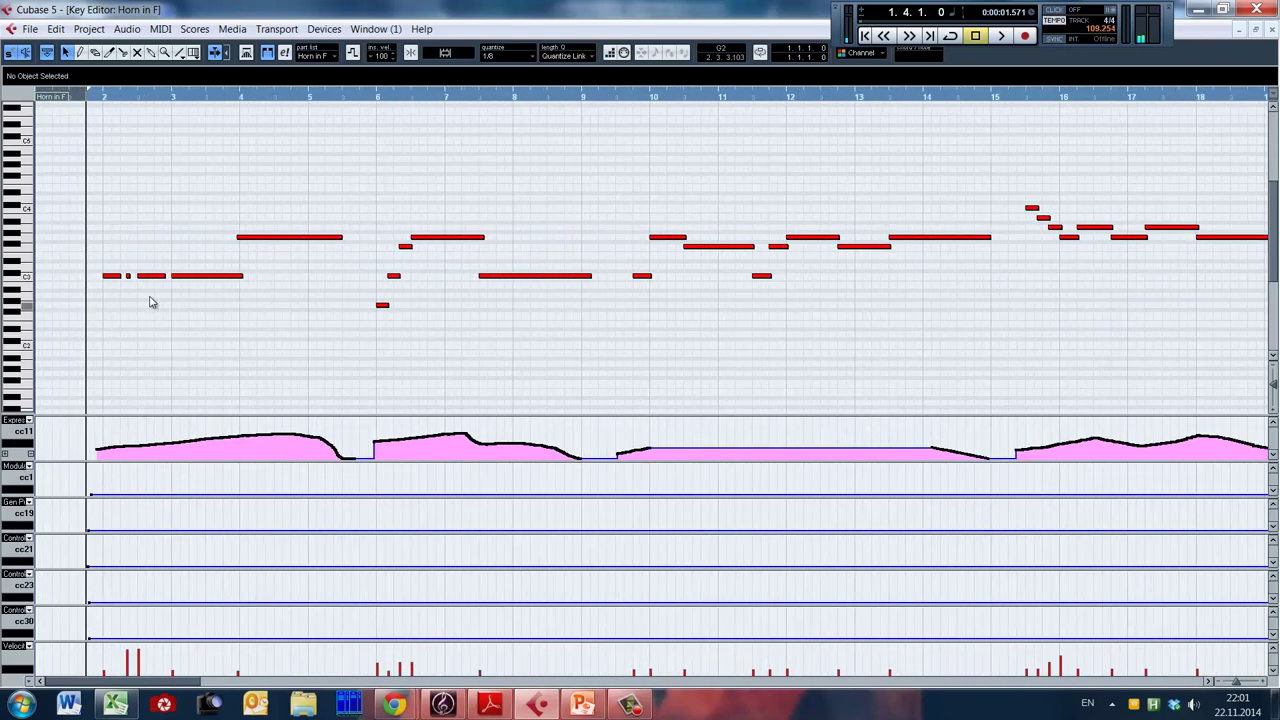
left_click(239, 313)
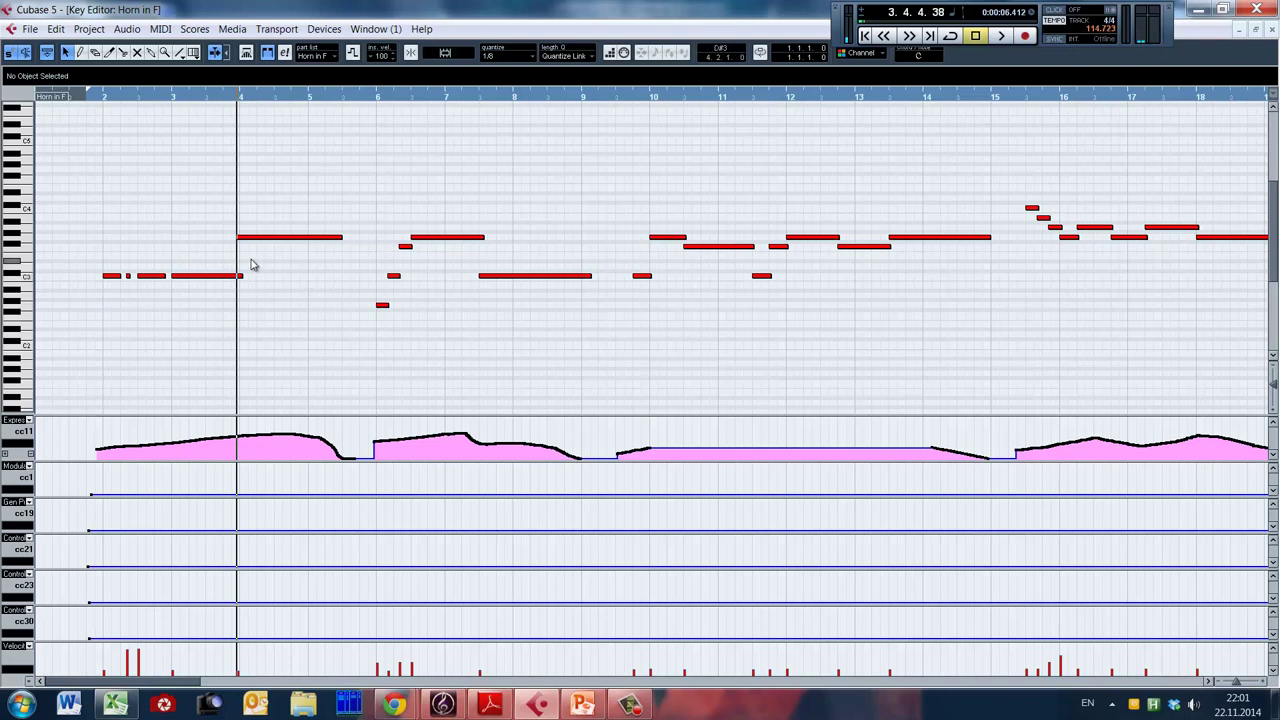
left_click(255, 290)
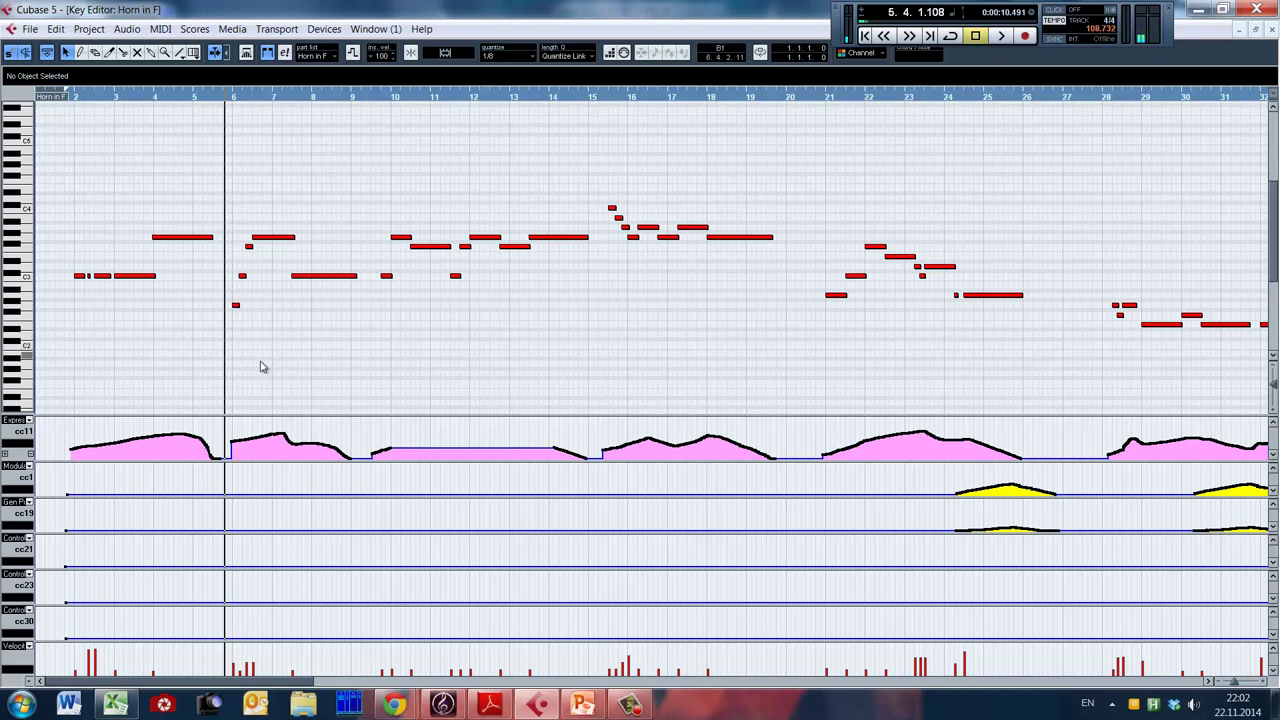
left_click(366, 316)
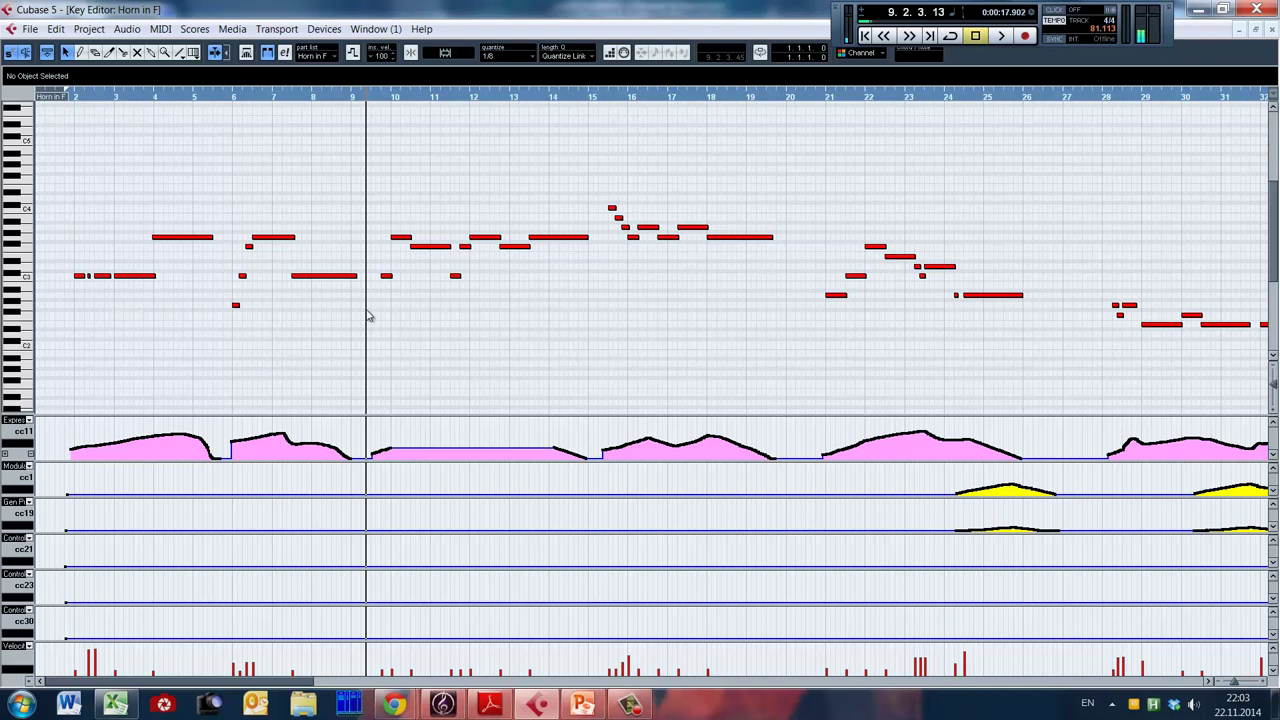
Mark out the Horn1 phrases in bars 10 to 14 and bars 21 to 26 by selecting their notes in turn.
key("alt+Tab")
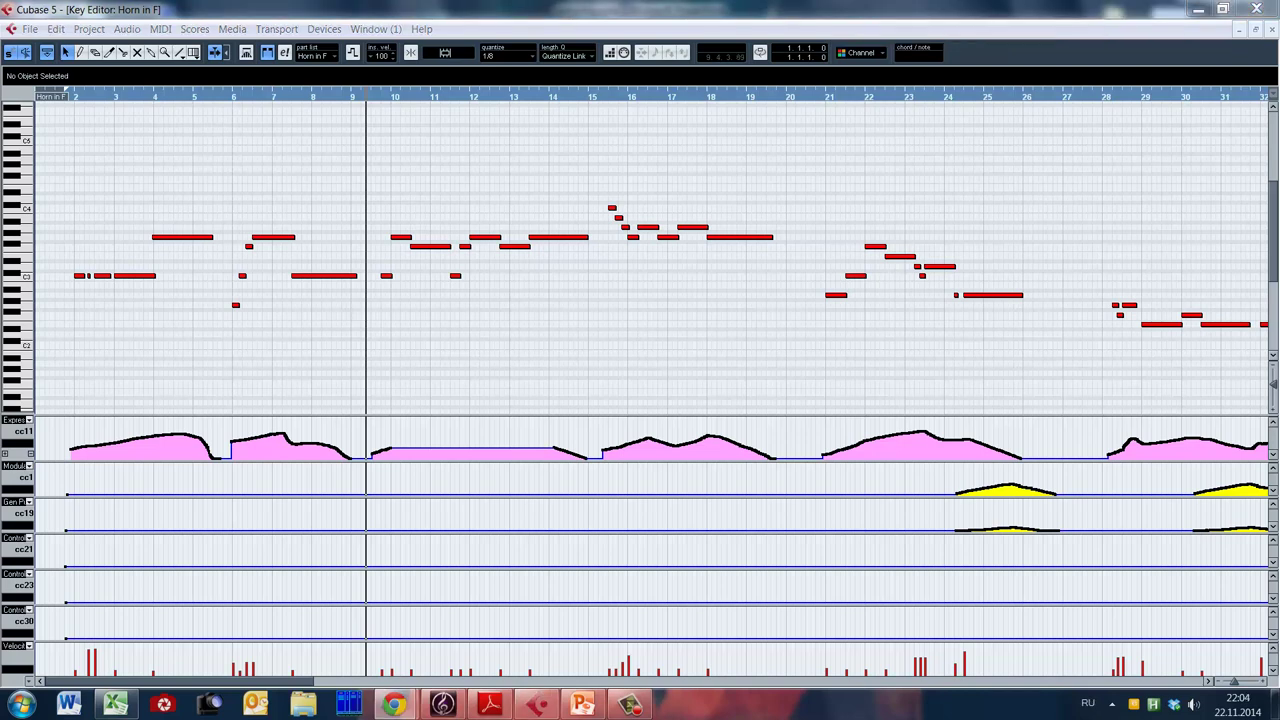
left_click(375, 220)
left_click_drag(371, 214, 608, 320)
left_click_drag(809, 212, 1049, 349)
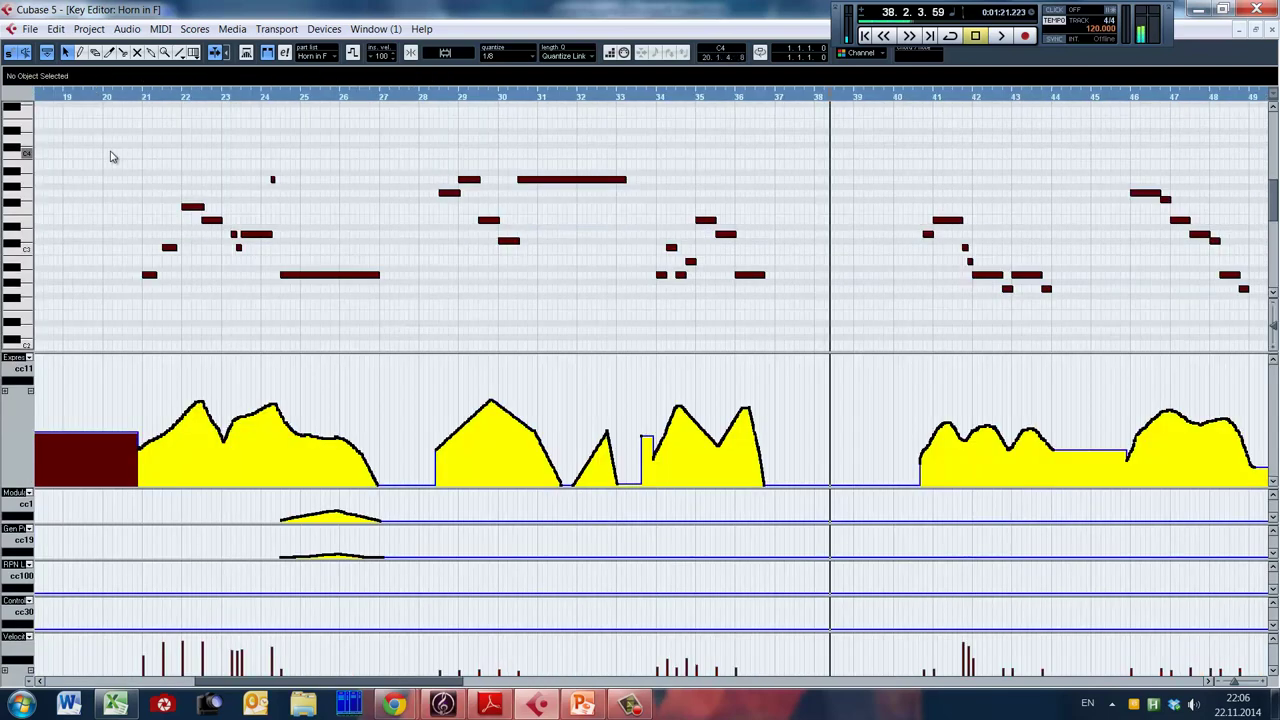
Select the Horn3 phrases in bars 21 to 26, 28 to 33 and 40 to 43 in turn, and close the Key Editor.
left_click_drag(105, 137, 403, 329)
left_click_drag(410, 112, 632, 305)
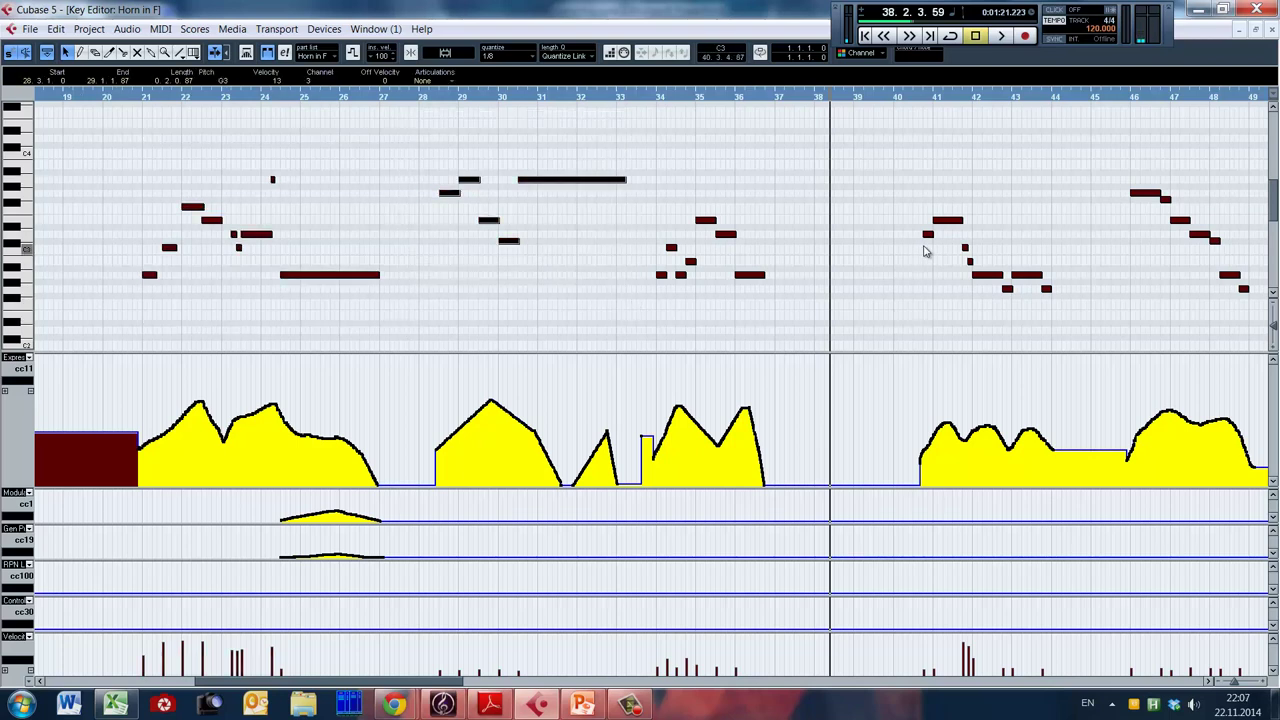
left_click_drag(898, 192, 1072, 331)
key("Return")
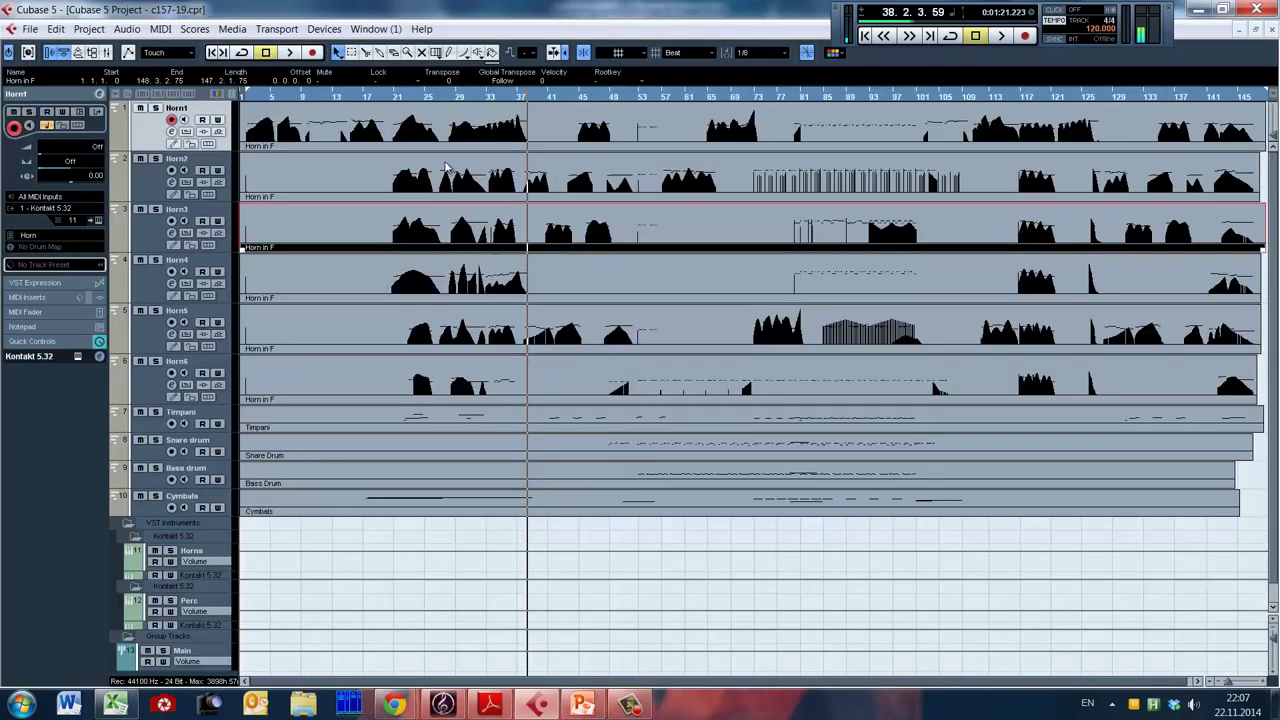
Open the Horn1 part in the Key Editor and select the notes of the phrase in bars 10 to 14.
double_click(368, 130)
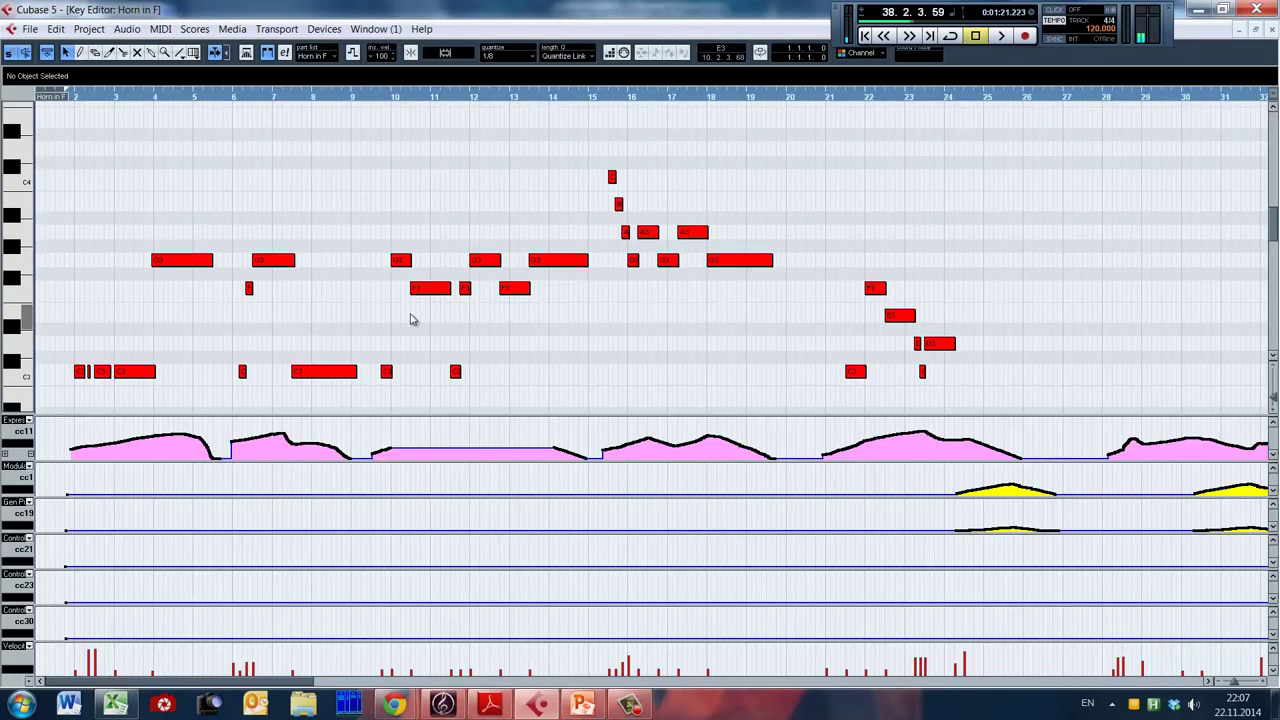
left_click_drag(374, 228, 599, 340)
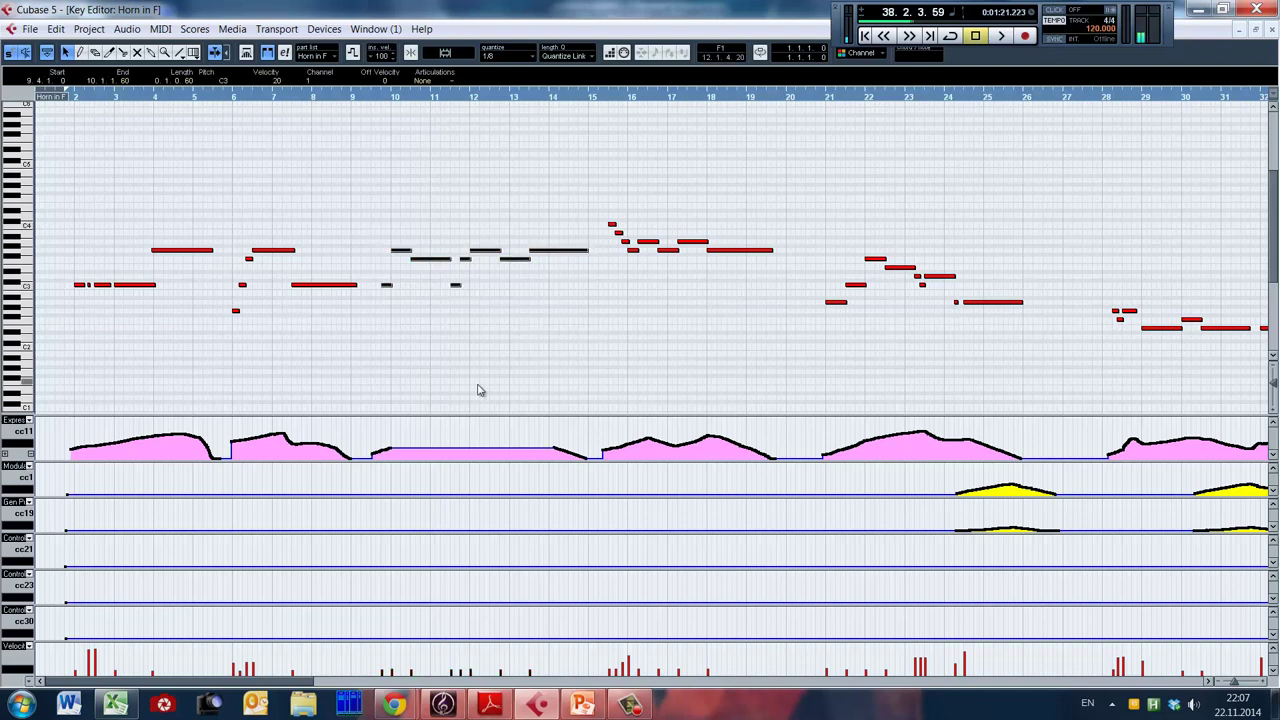
Place the playback cursor just before bar 33 and examine the notes, CC11 curve and velocities of the phrase in bars 33 to 38.
scroll(404, 324, "right", 5)
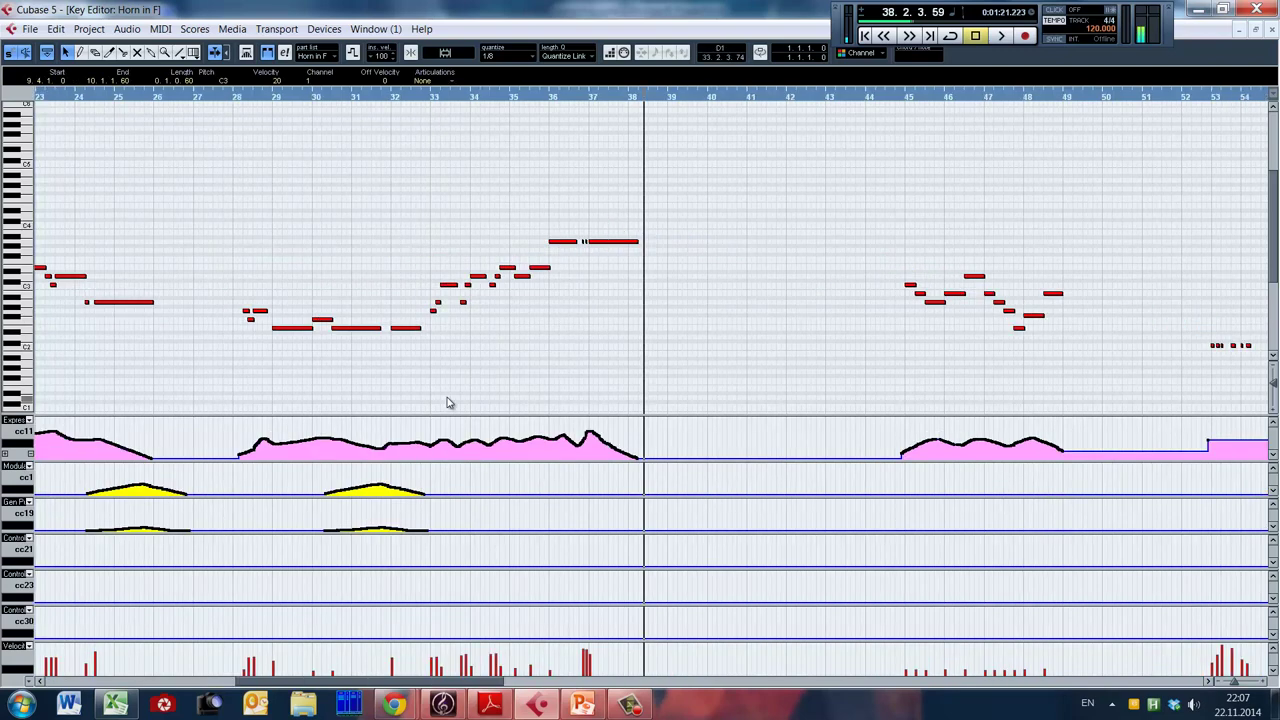
left_click(427, 368)
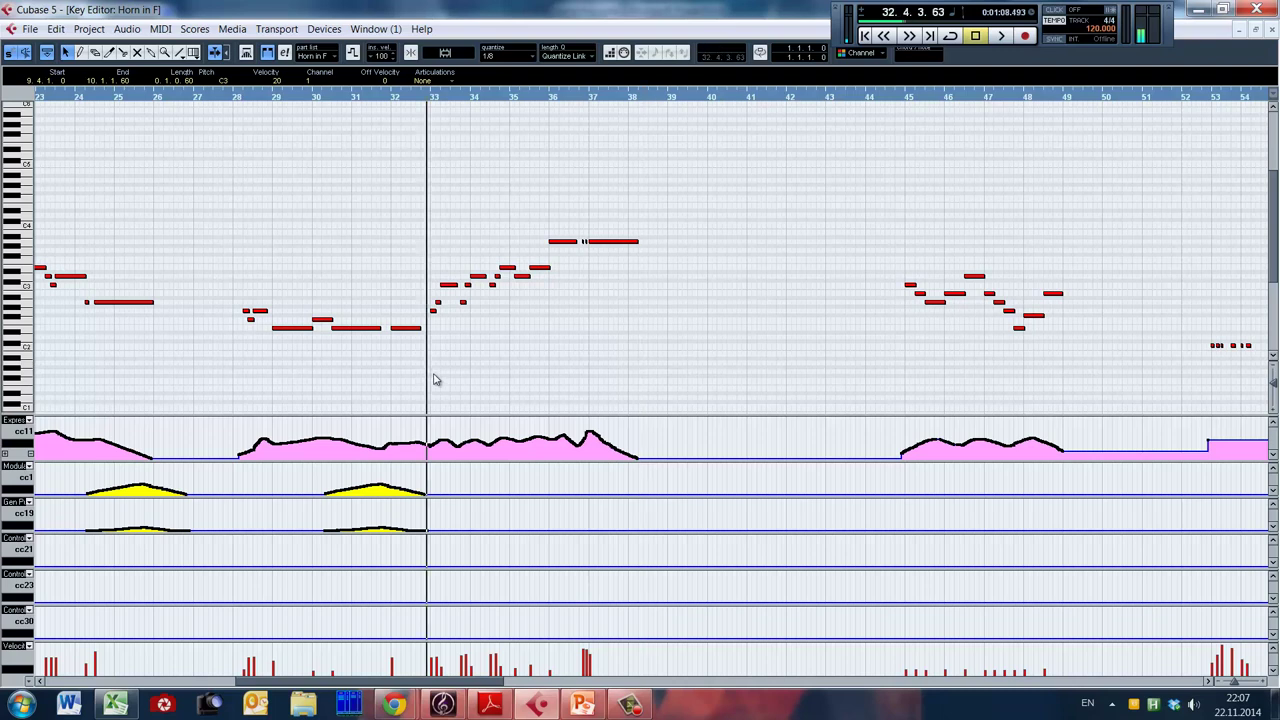
left_click_drag(433, 432, 646, 426)
left_click(371, 651)
scroll(371, 651, "left", 3)
scroll(384, 658, "right", 1)
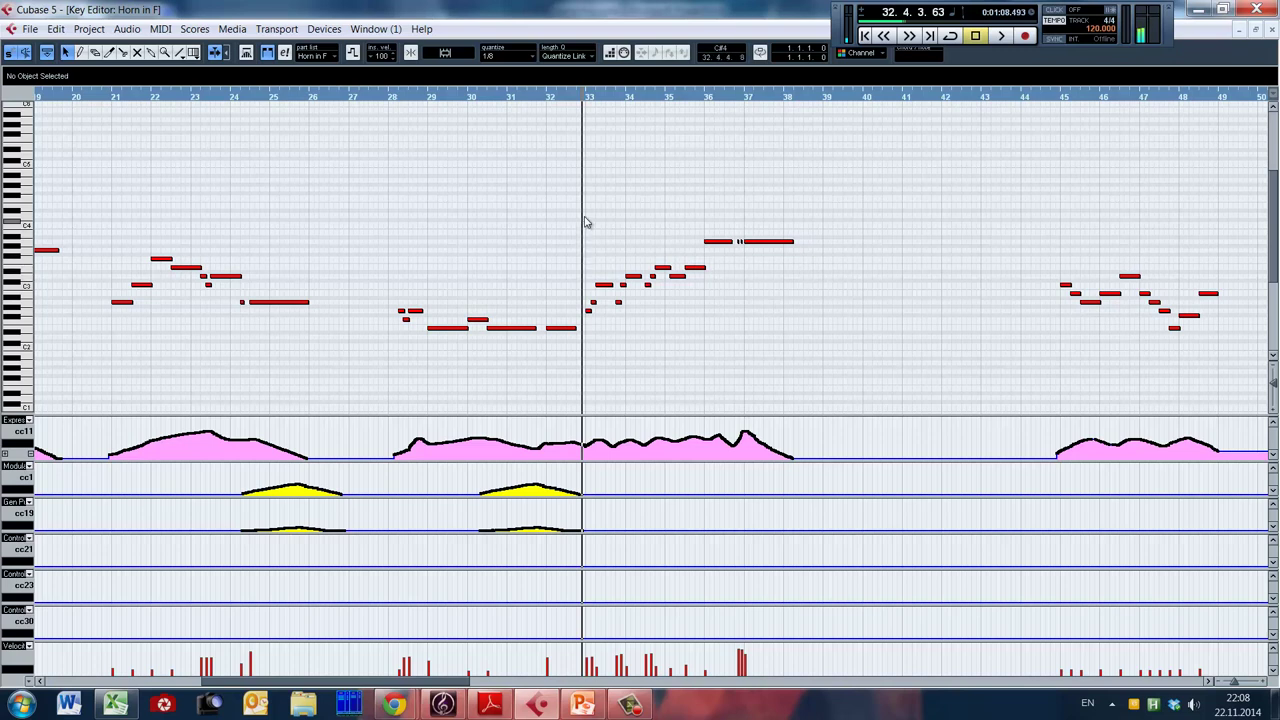
left_click_drag(583, 211, 813, 369)
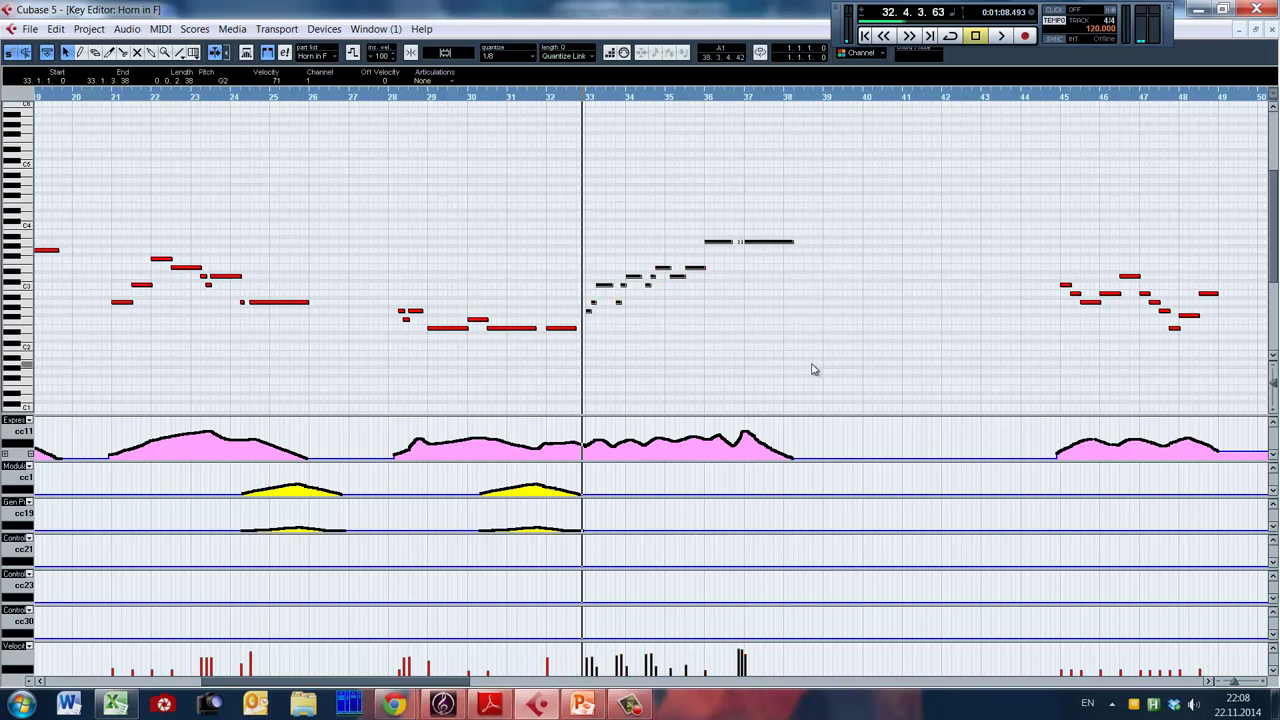
left_click(621, 390)
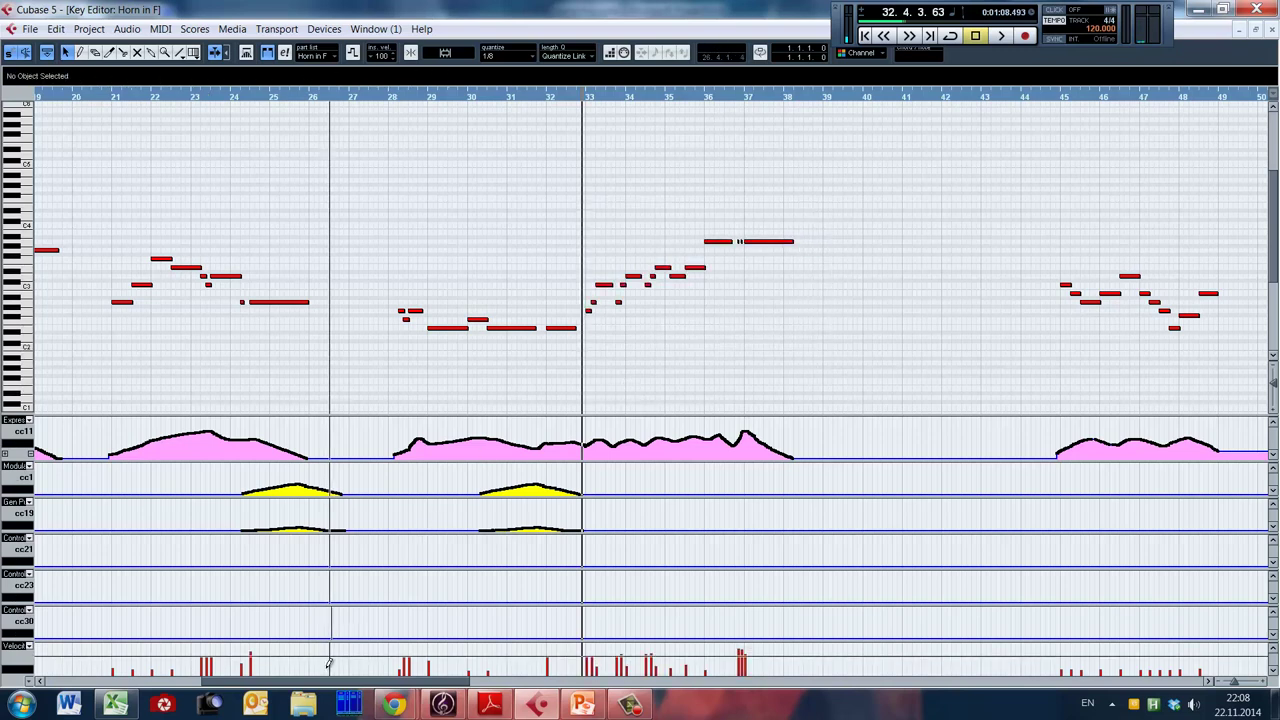
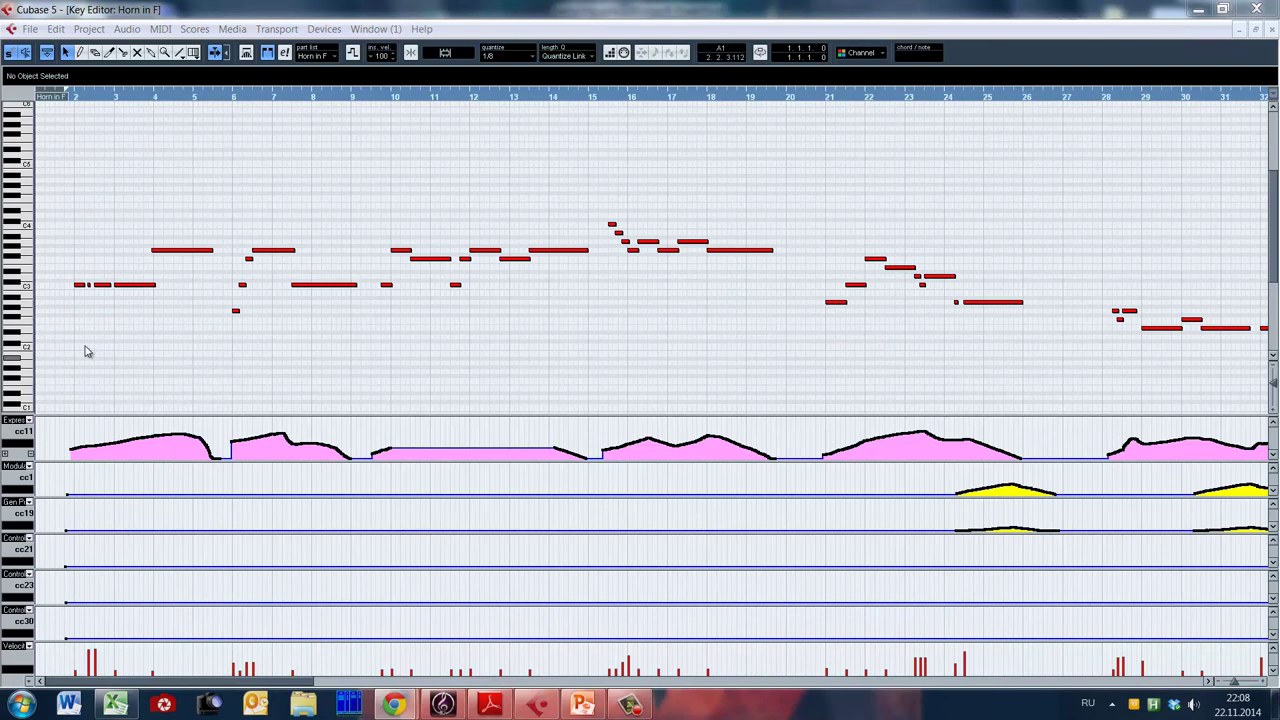
Select the notes of the Horn1 phrase in bars 6 to 9.
key("F2")
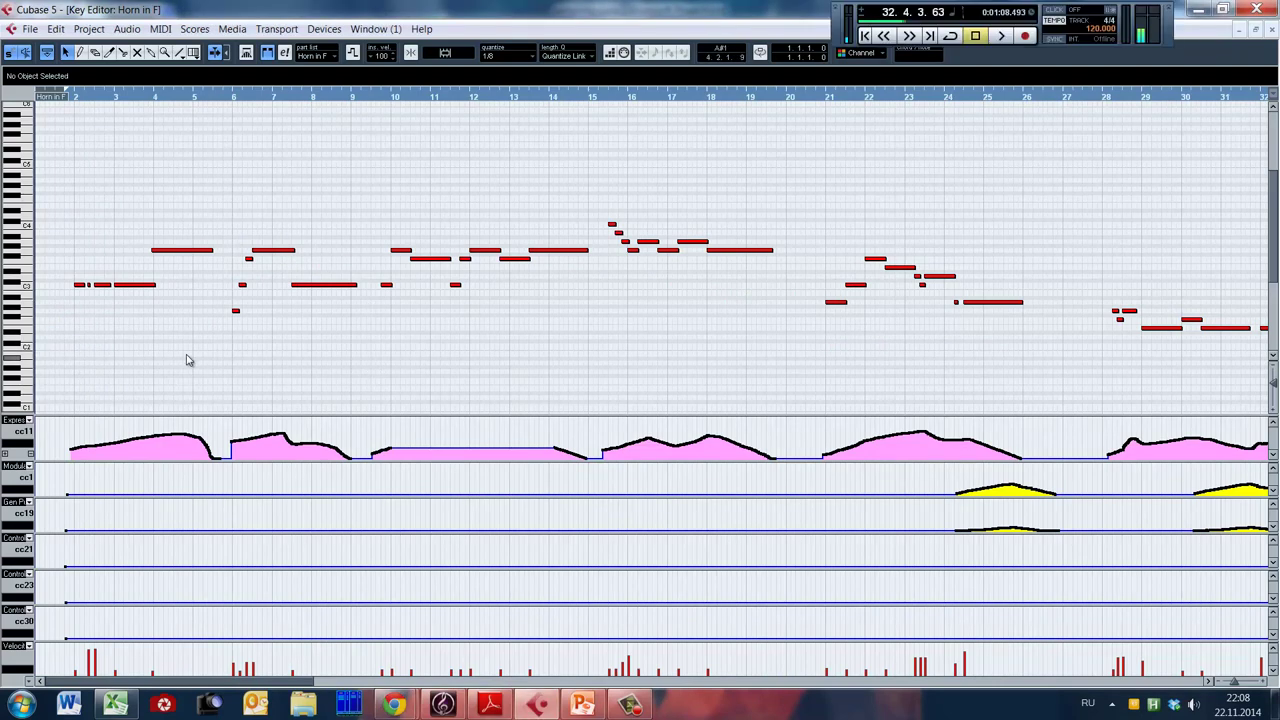
left_click_drag(70, 230, 363, 211)
left_click(214, 336)
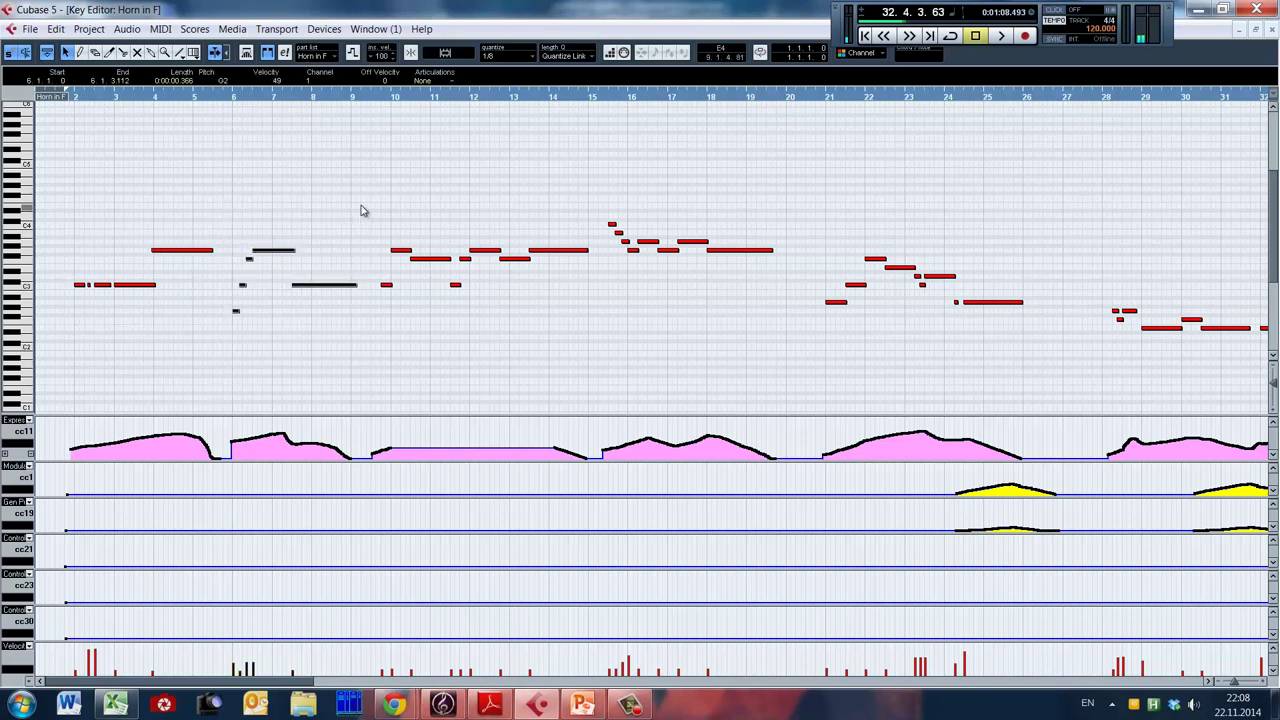
key("F2")
scroll(377, 265, "right", 5)
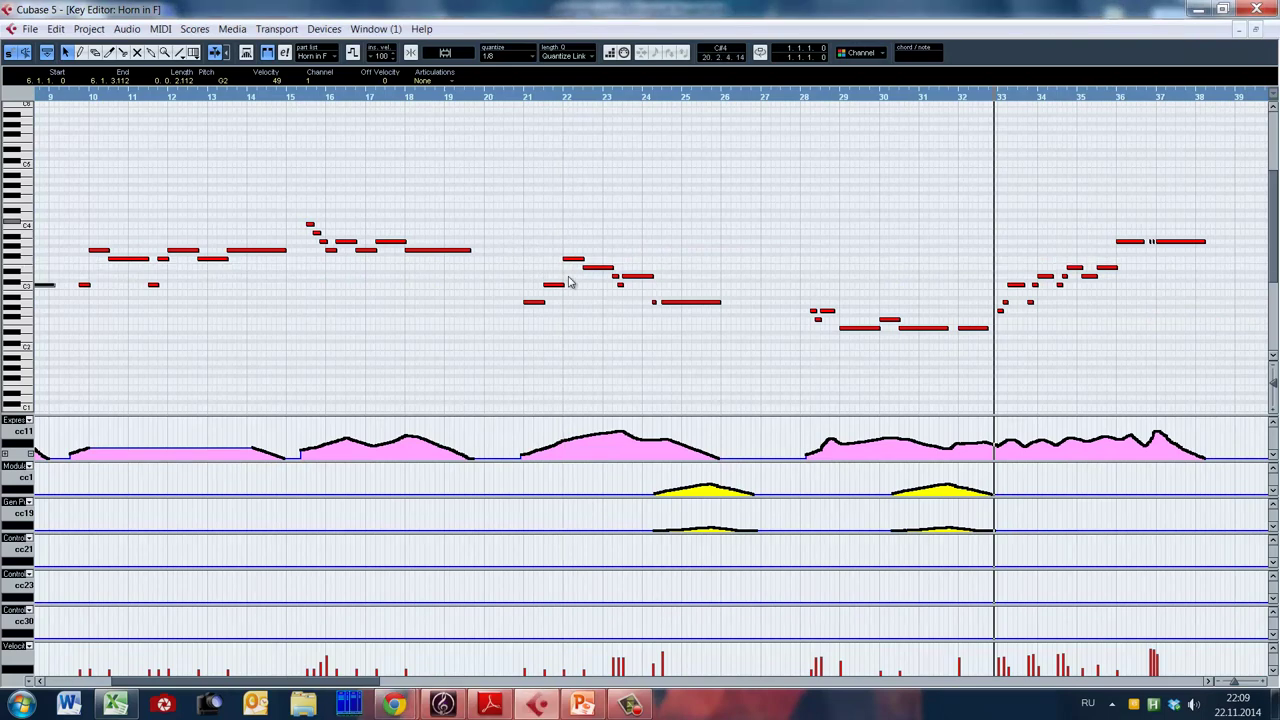
Select the Horn1 notes of the phrases in bars 21 to 26 and 15 to 20 in turn, and clear the selection.
left_click_drag(508, 220, 735, 356)
left_click_drag(293, 195, 486, 317)
left_click(436, 316)
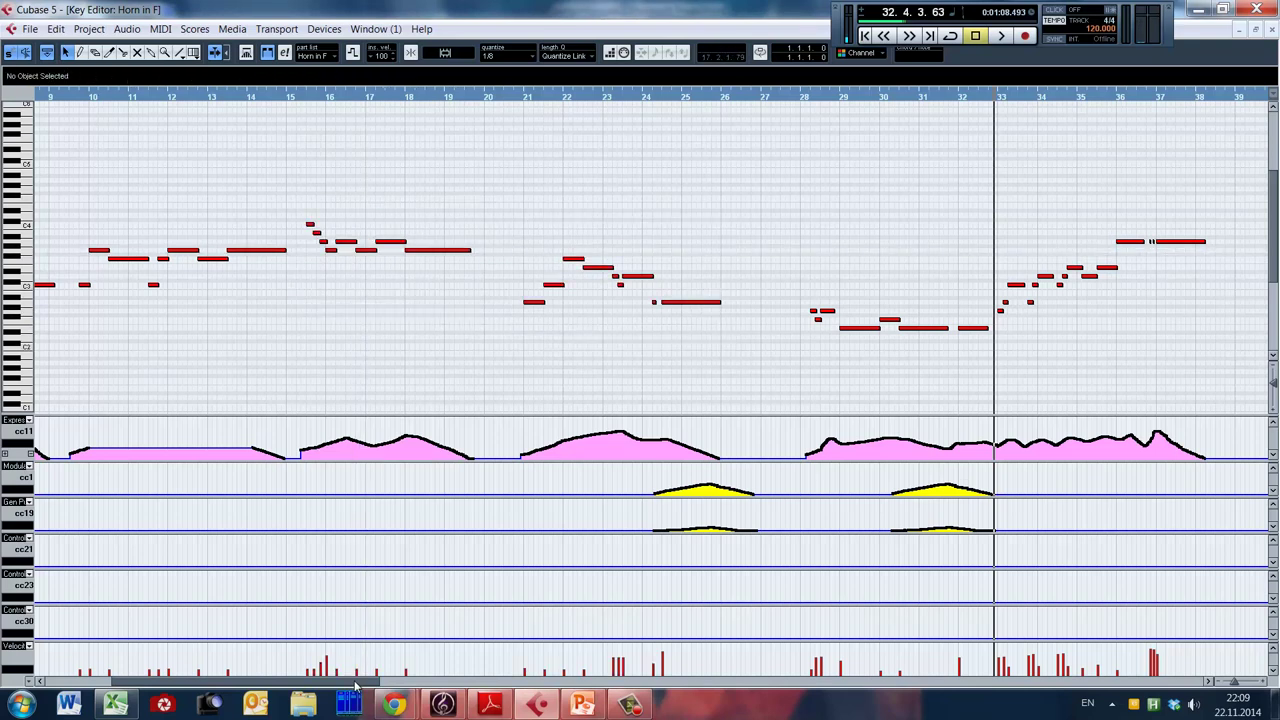
Play the opening notes of the Horn1 phrase in bars 21 to 26, starting just before bar 21.
left_click_drag(352, 686, 194, 632)
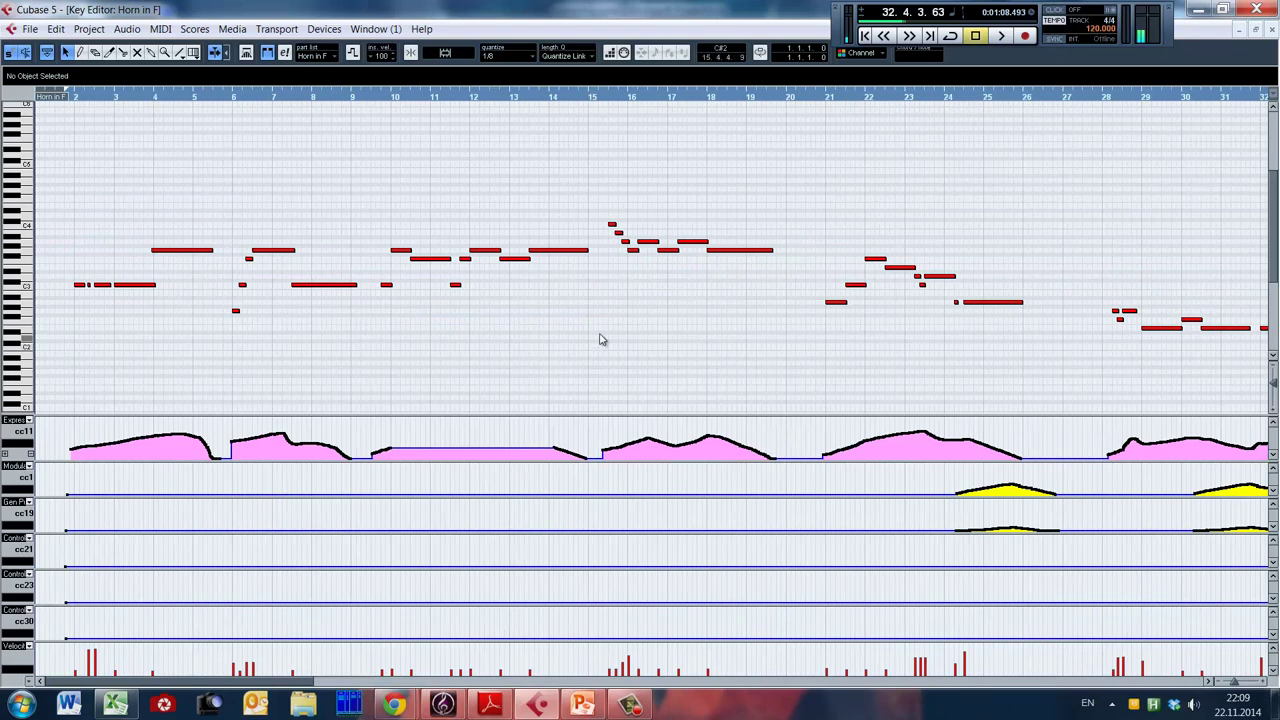
left_click(819, 359)
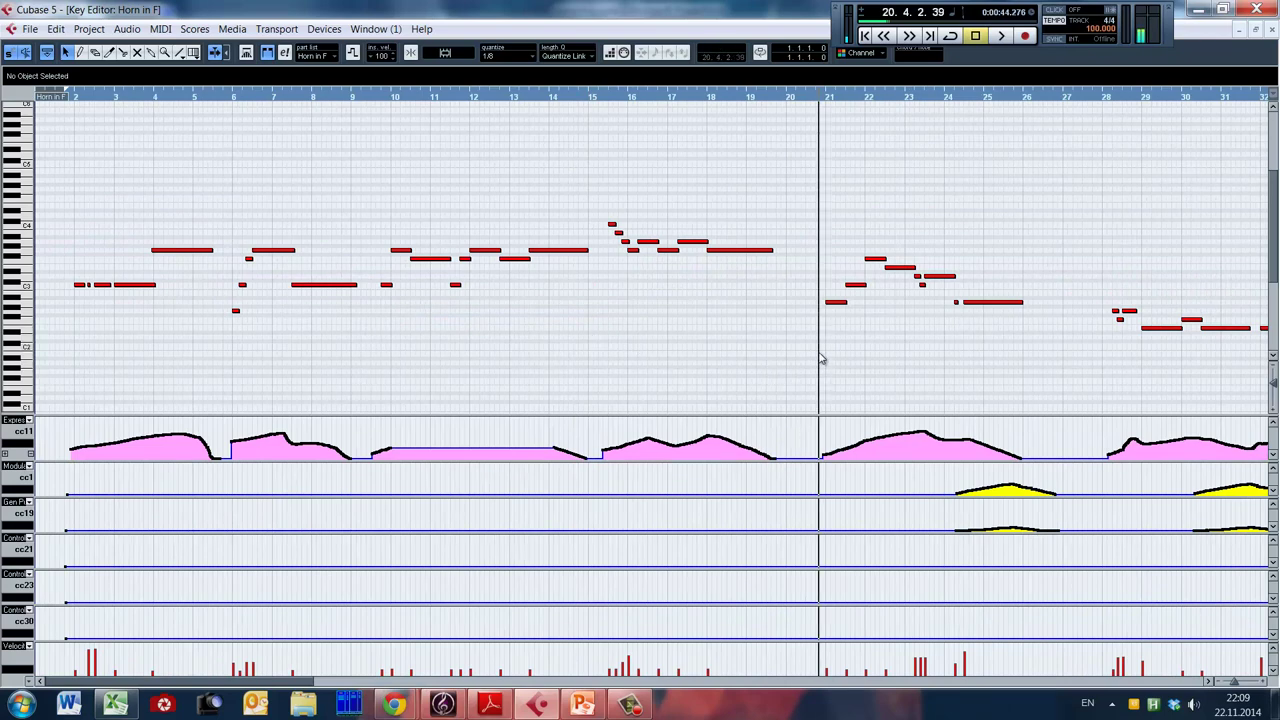
key("space")
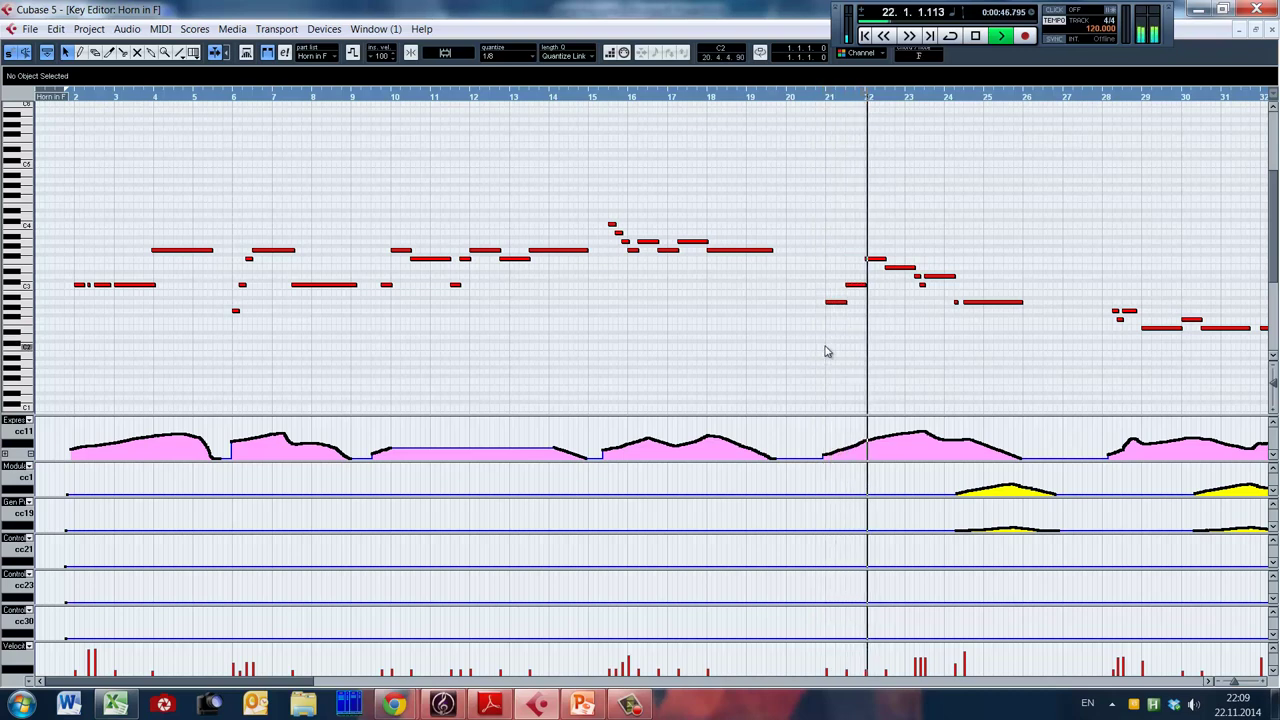
key("space")
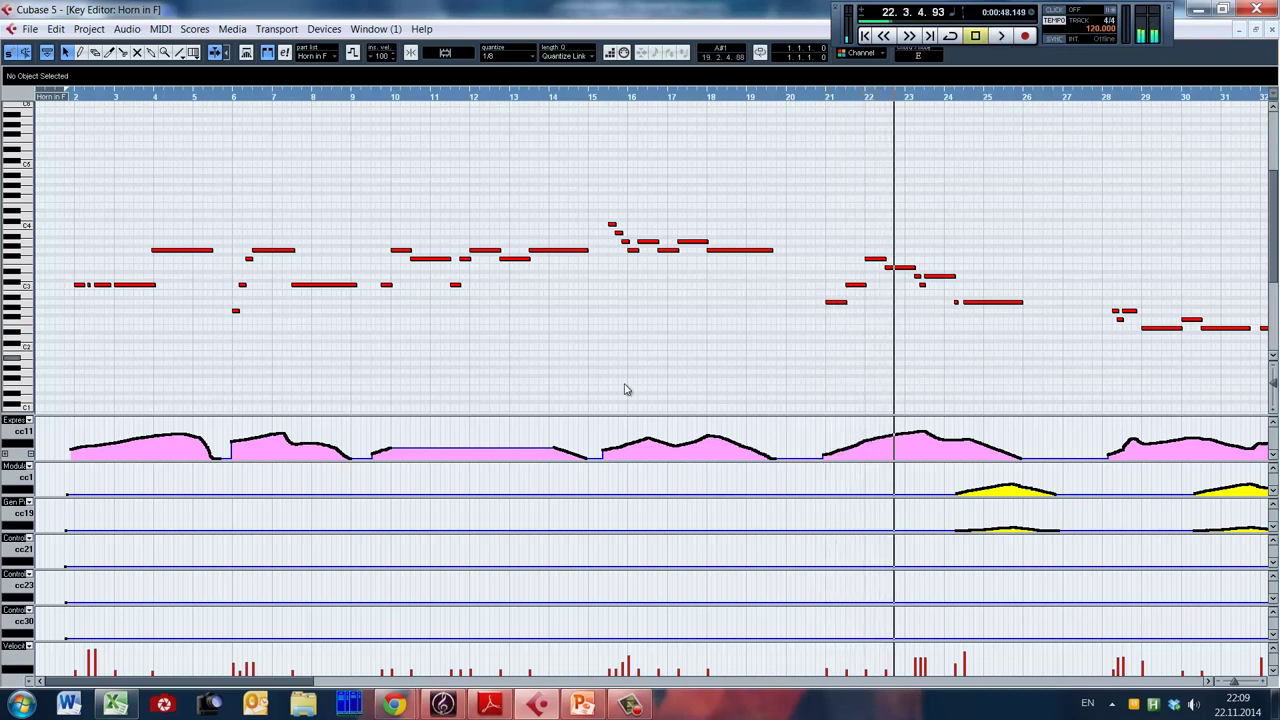
Play the start of the Horn1 phrase at bar 28 and stop at bar 29.
scroll(409, 391, "right", 5)
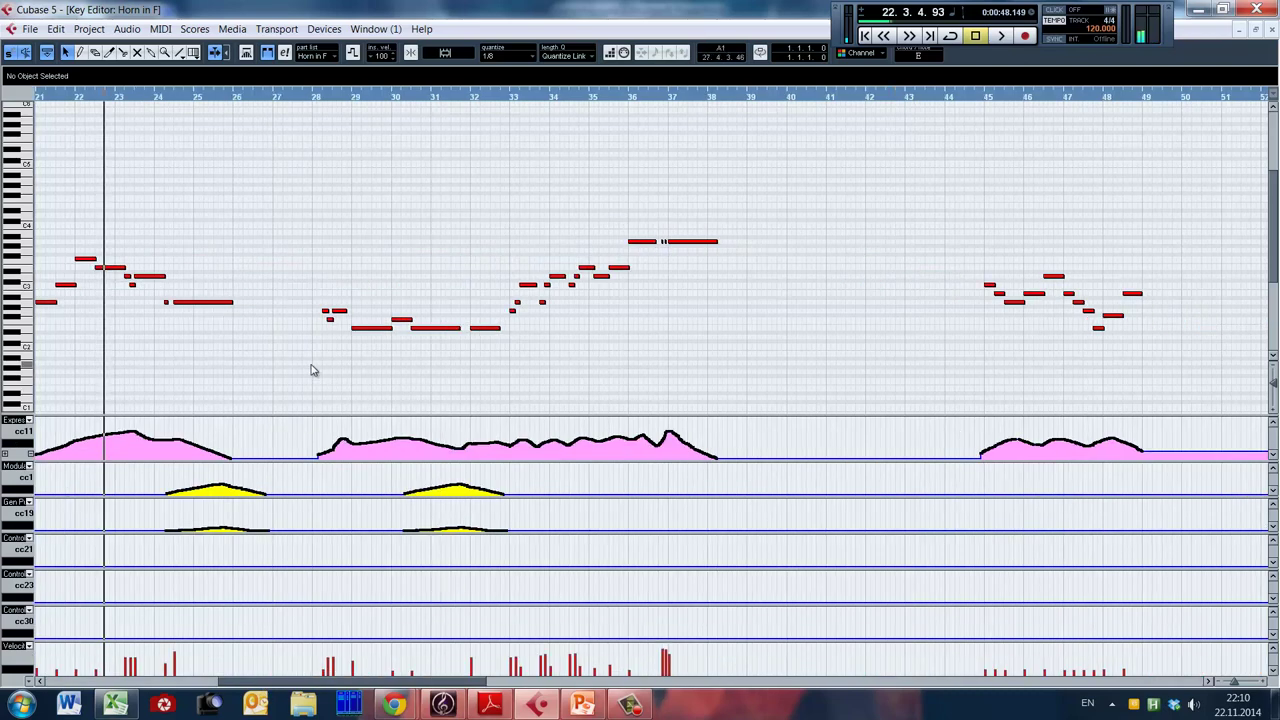
left_click(312, 97)
key("space")
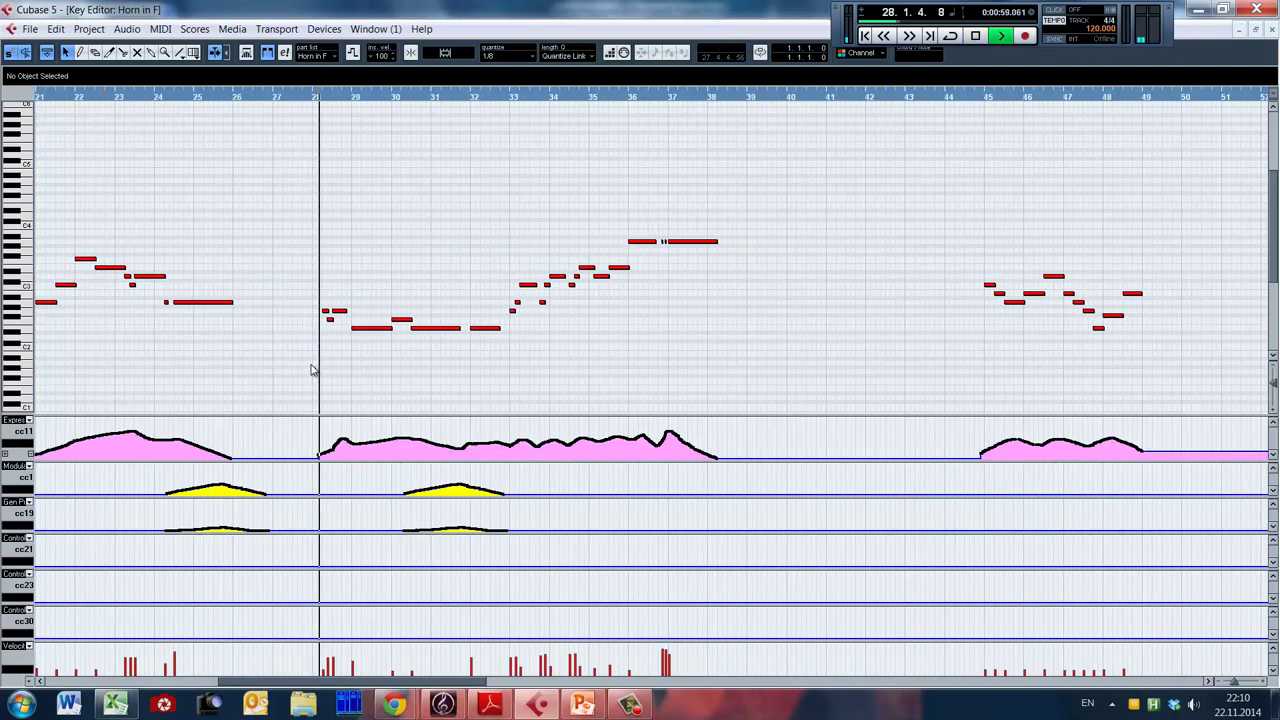
key("space")
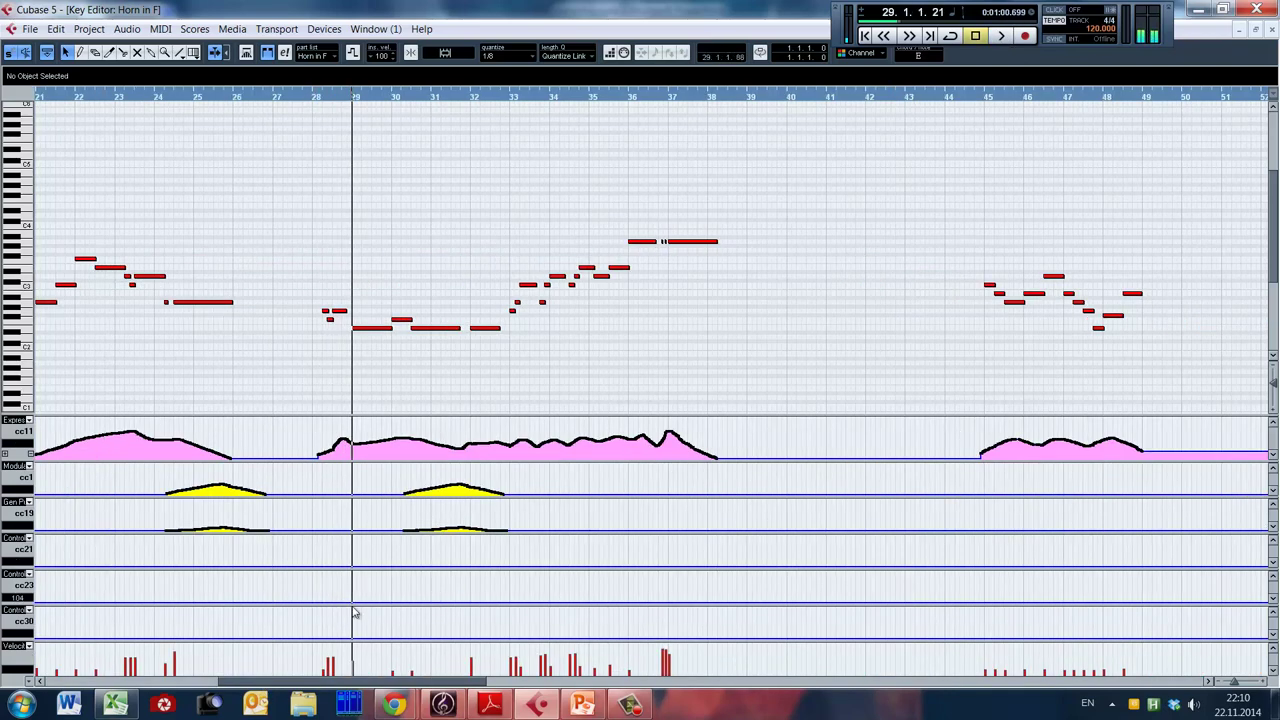
Play the opening notes of the Horn1 phrase that starts at bar 6.
left_click_drag(333, 688, 150, 653)
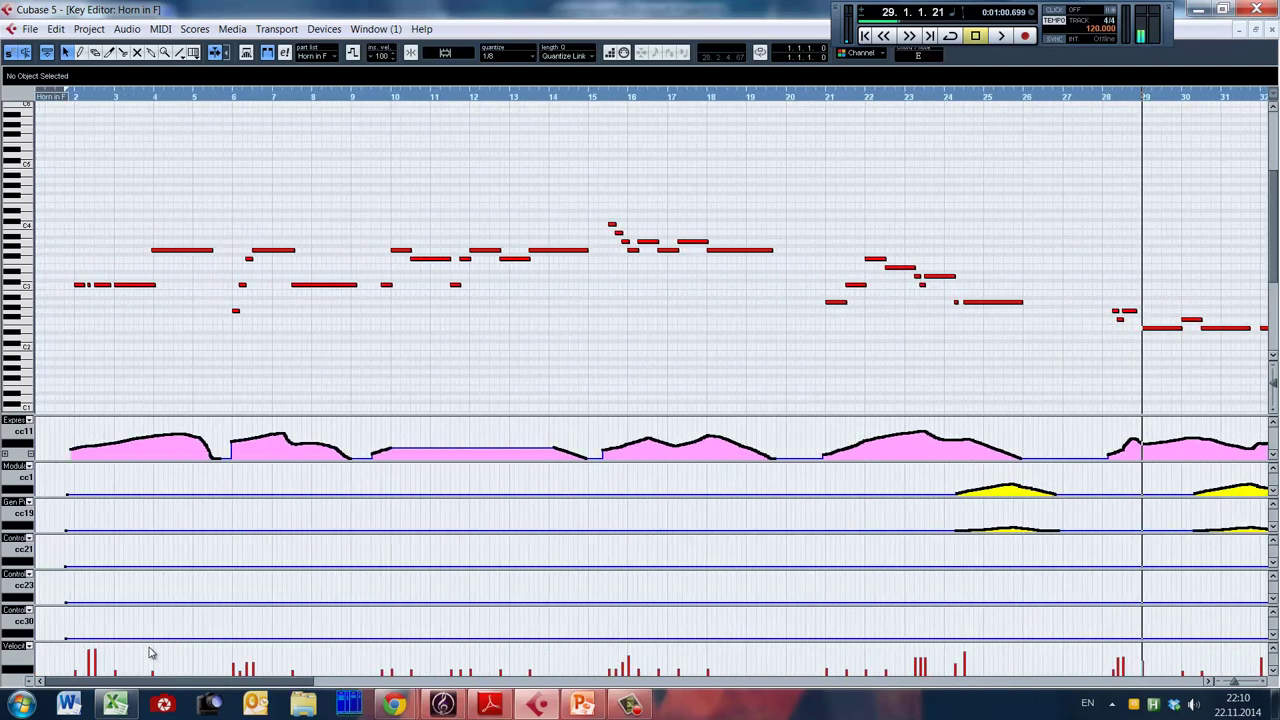
left_click(228, 310)
key("space")
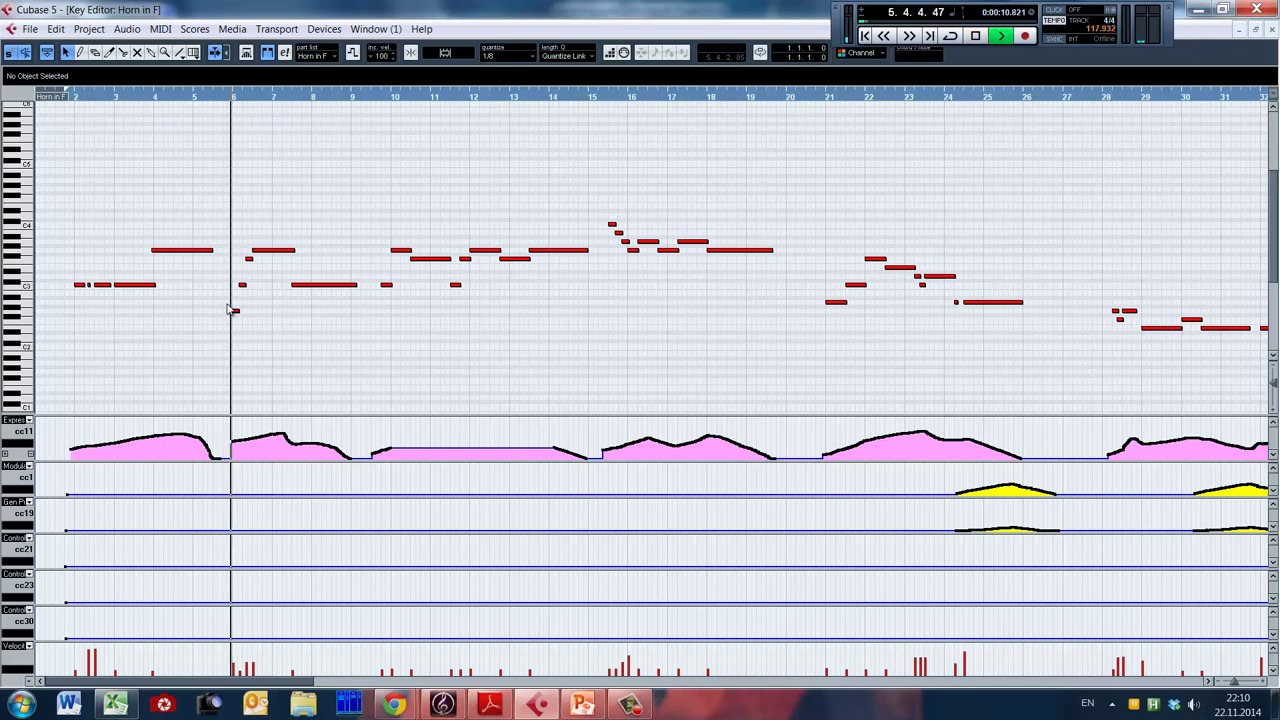
Play the start of the Horn1 phrase at bar 111 and examine its CC11 curve, with the playback cursor placed back before the phrase.
left_click_drag(228, 690, 500, 703)
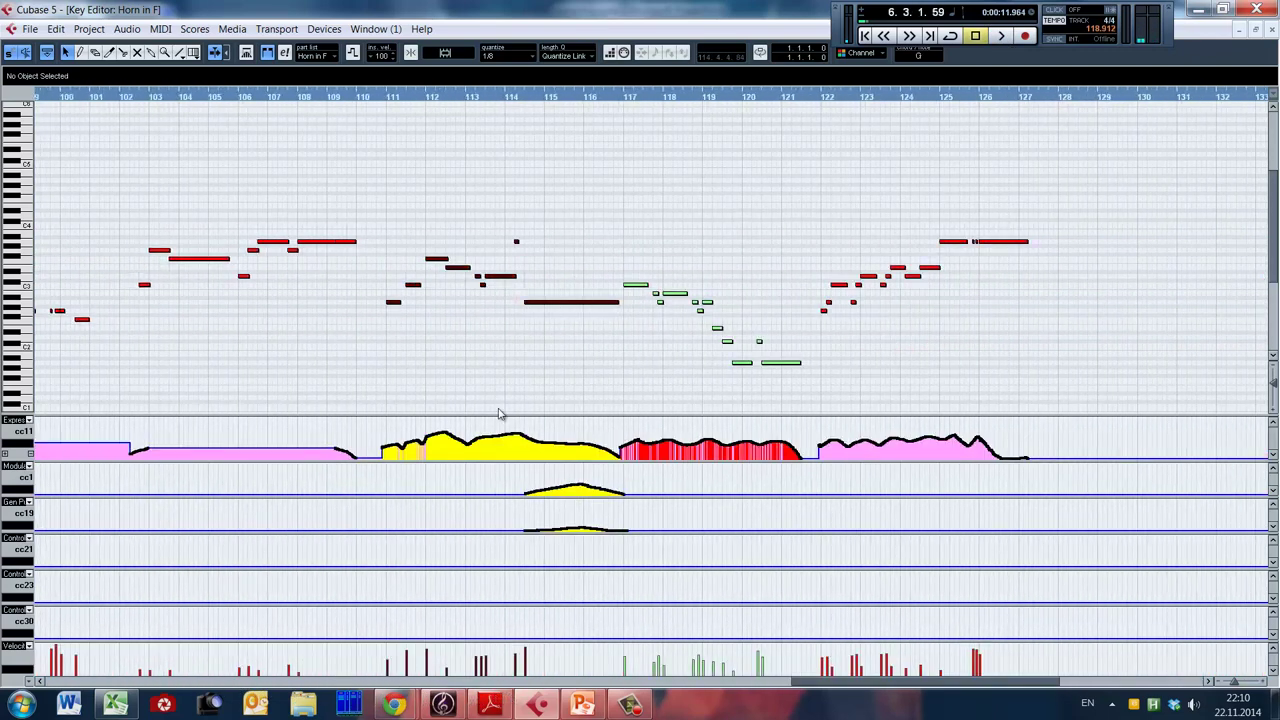
left_click(373, 98)
key("space")
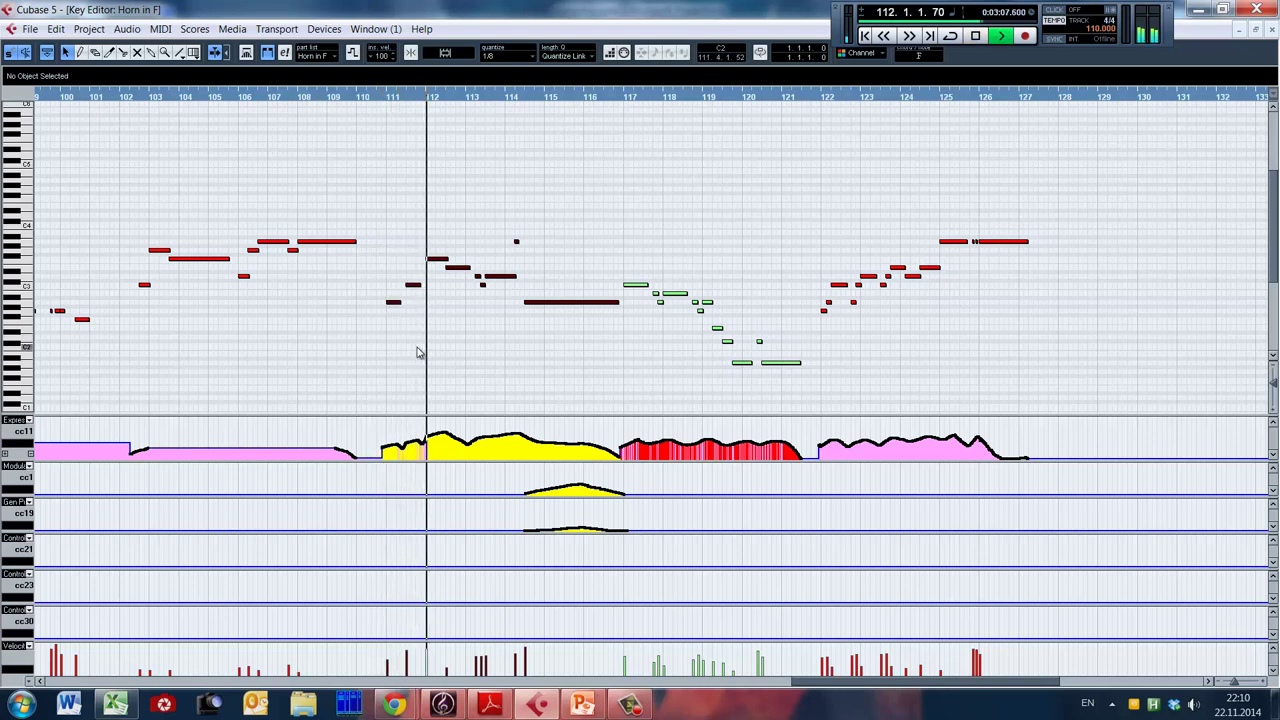
key("space")
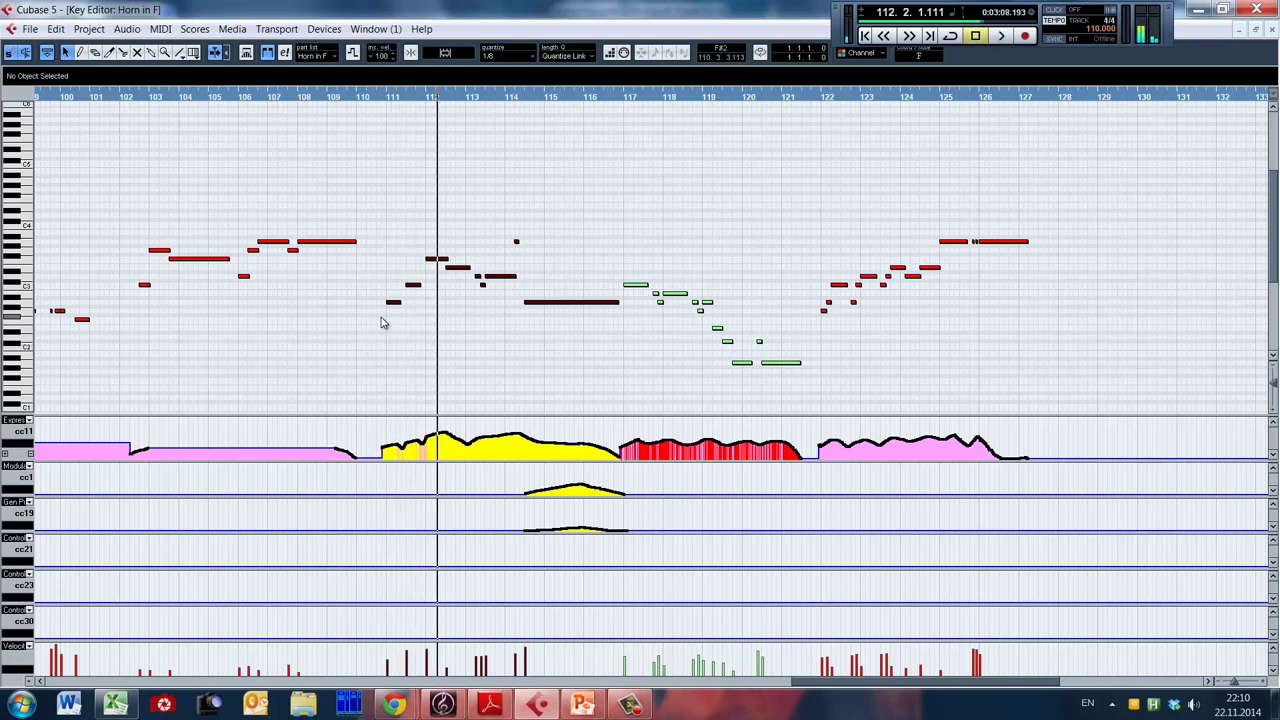
left_click(381, 104)
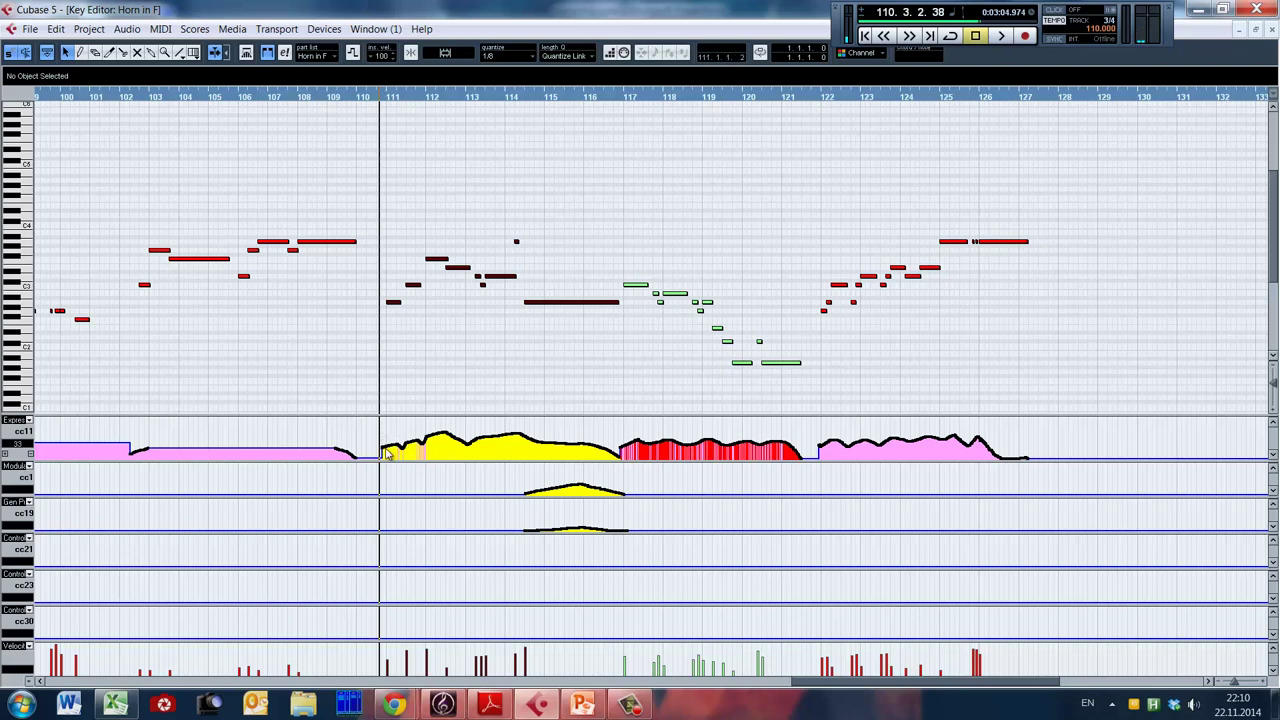
left_click(367, 378)
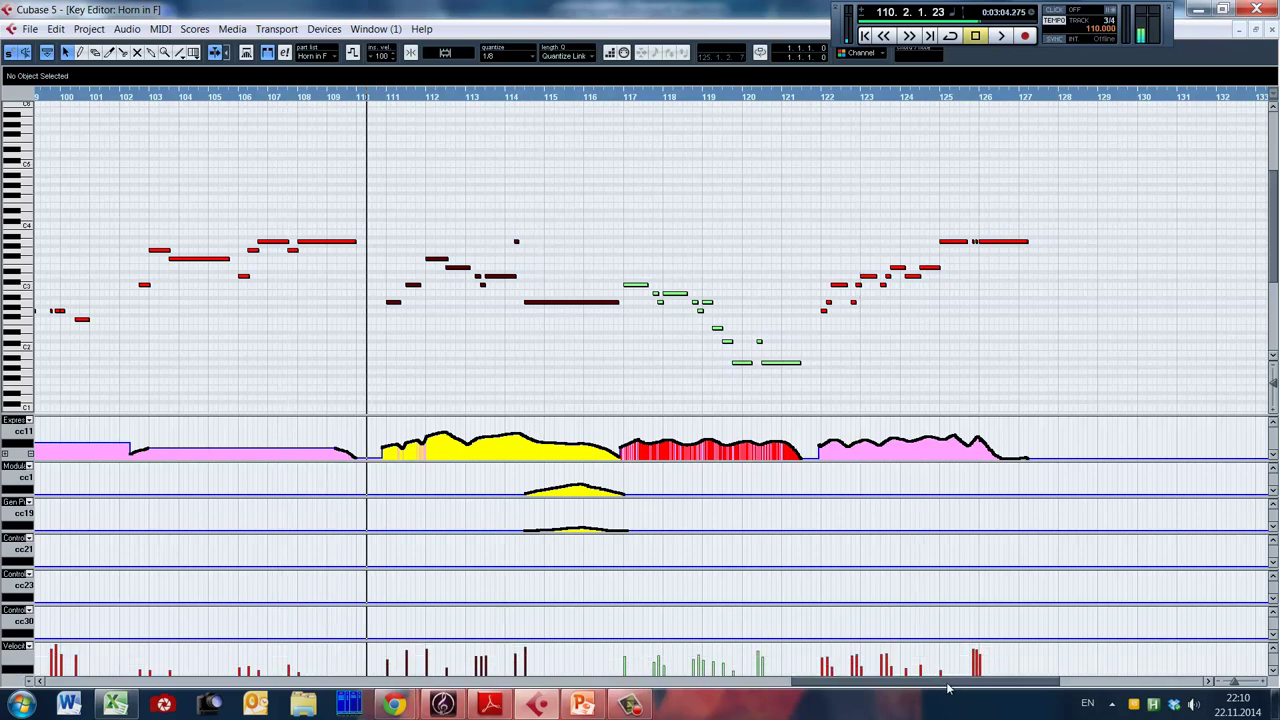
Place the playback cursor just before bar 29 and just before bar 33, examining the notes and controller curves of bars 28 to 38.
left_click_drag(948, 688, 273, 688)
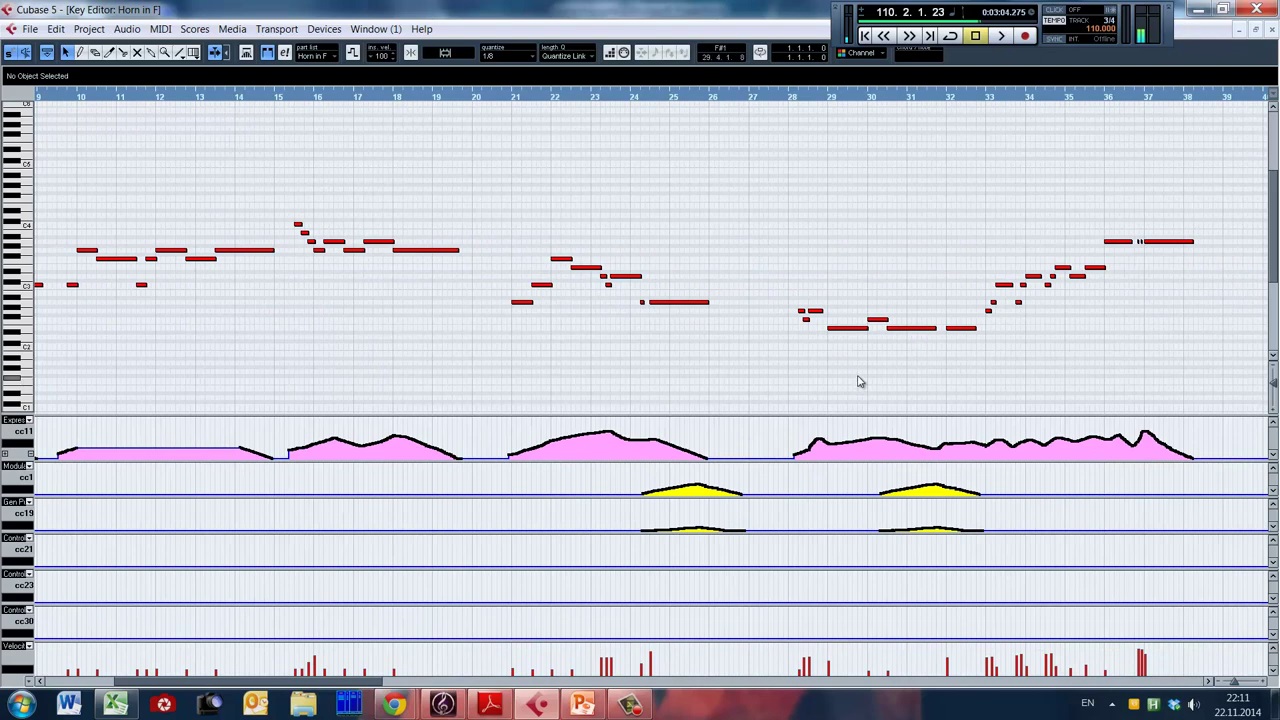
left_click(826, 362)
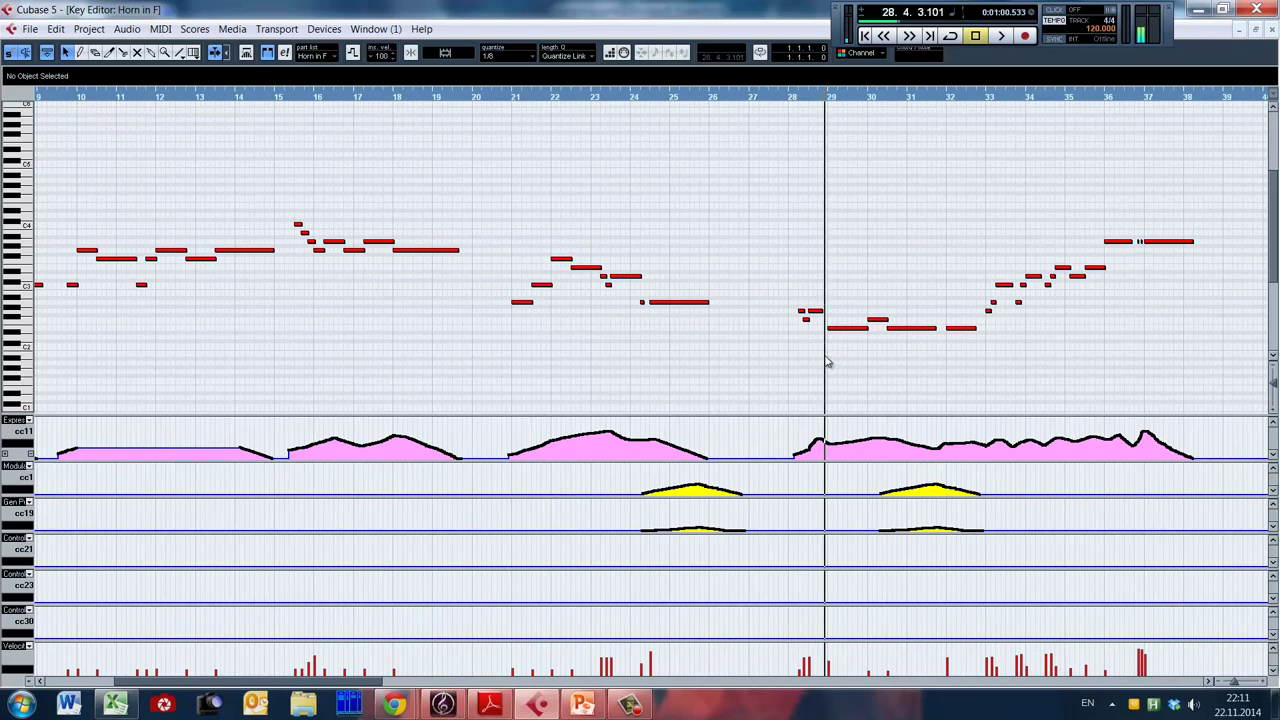
left_click_drag(370, 684, 451, 690)
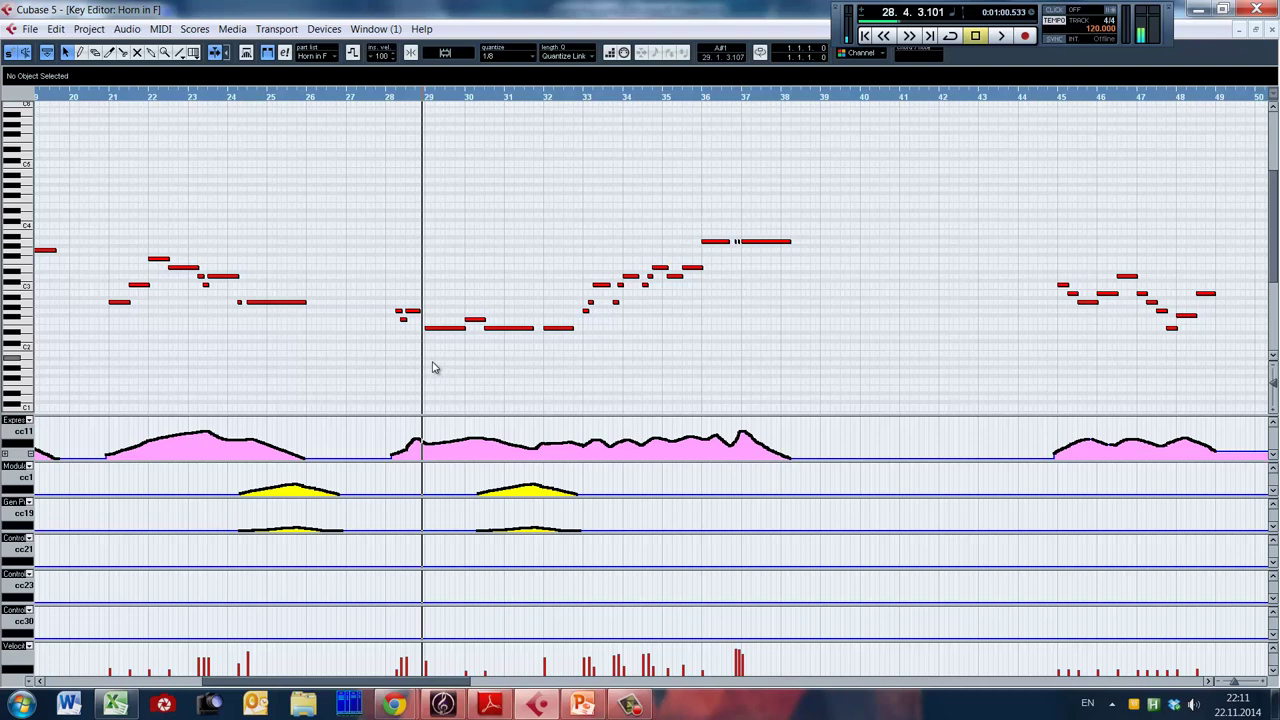
key("alt+Tab")
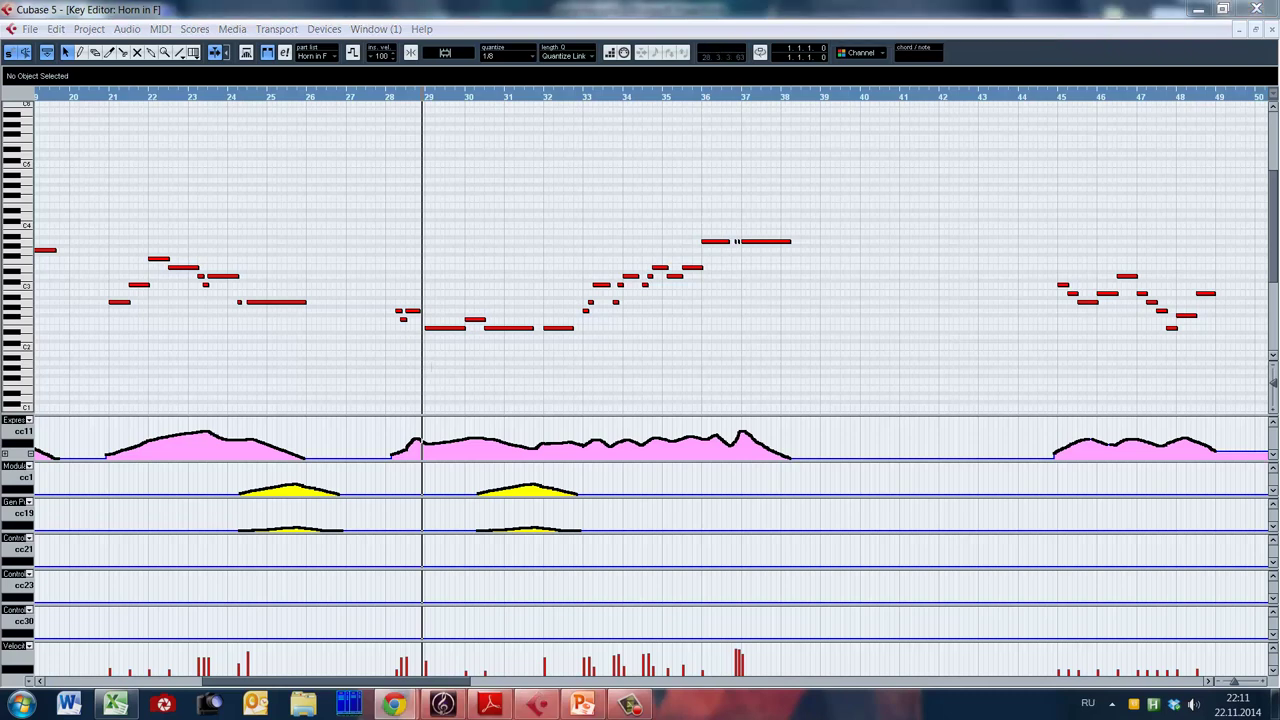
left_click(579, 240)
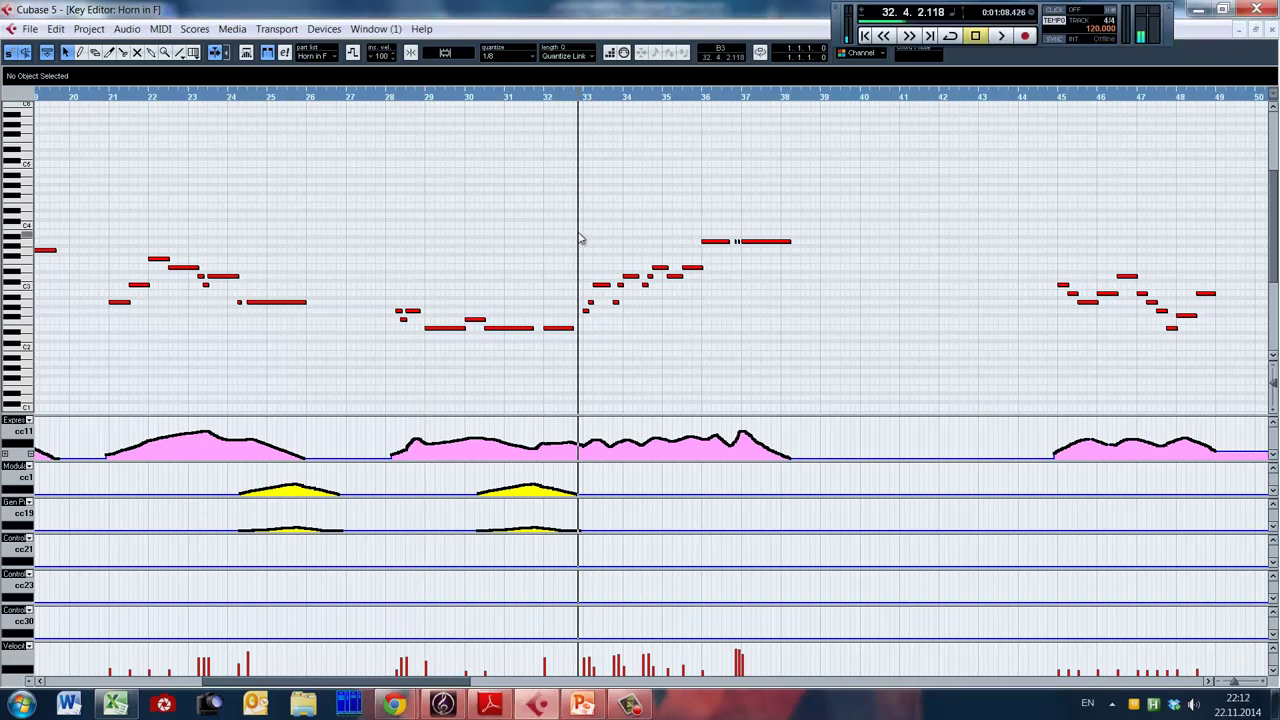
Play the closing Horn1 phrase in bars 140 to 147, close the Key Editor and stop playback.
left_click_drag(460, 682, 1171, 657)
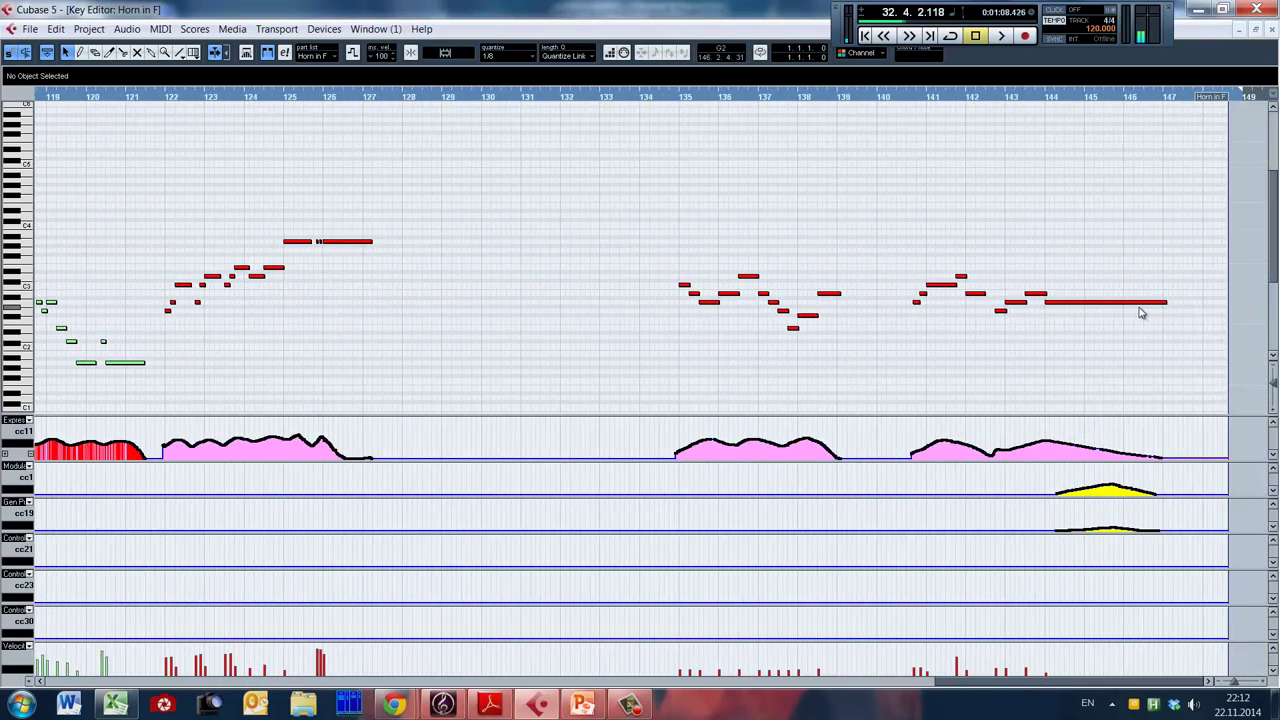
left_click(901, 336)
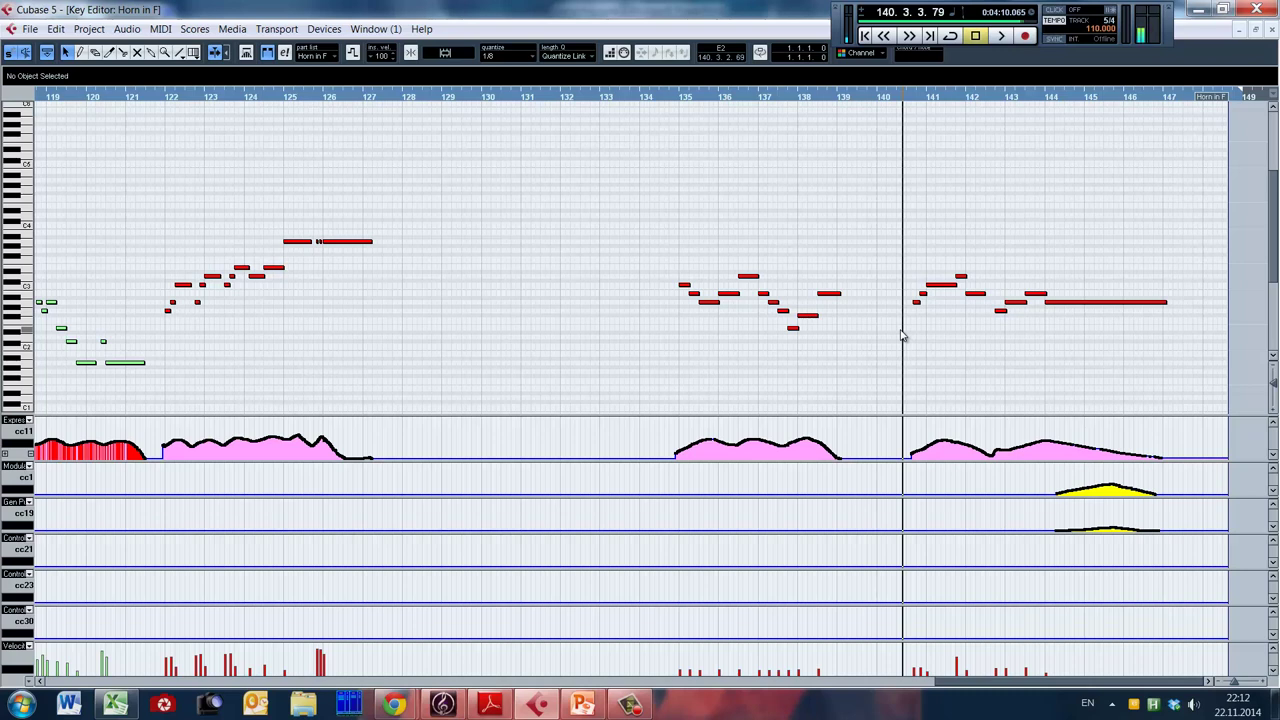
left_click(897, 357)
left_click(893, 357)
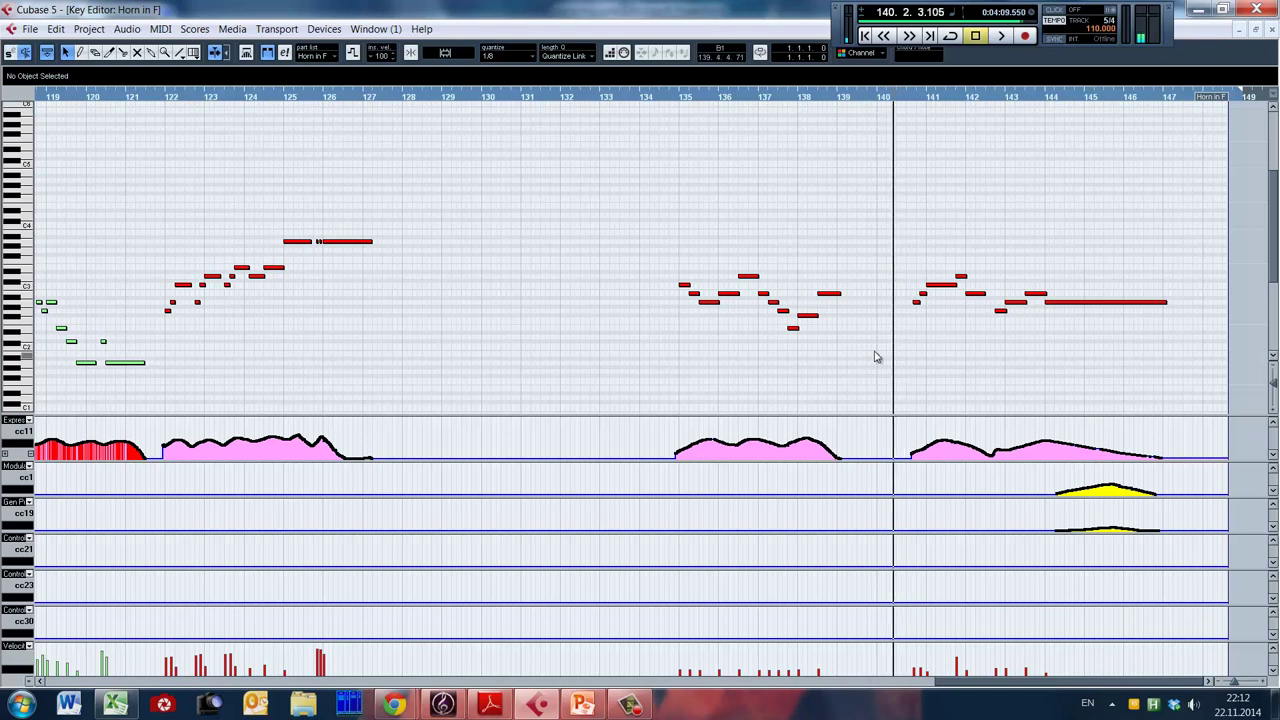
left_click(875, 357)
key("space")
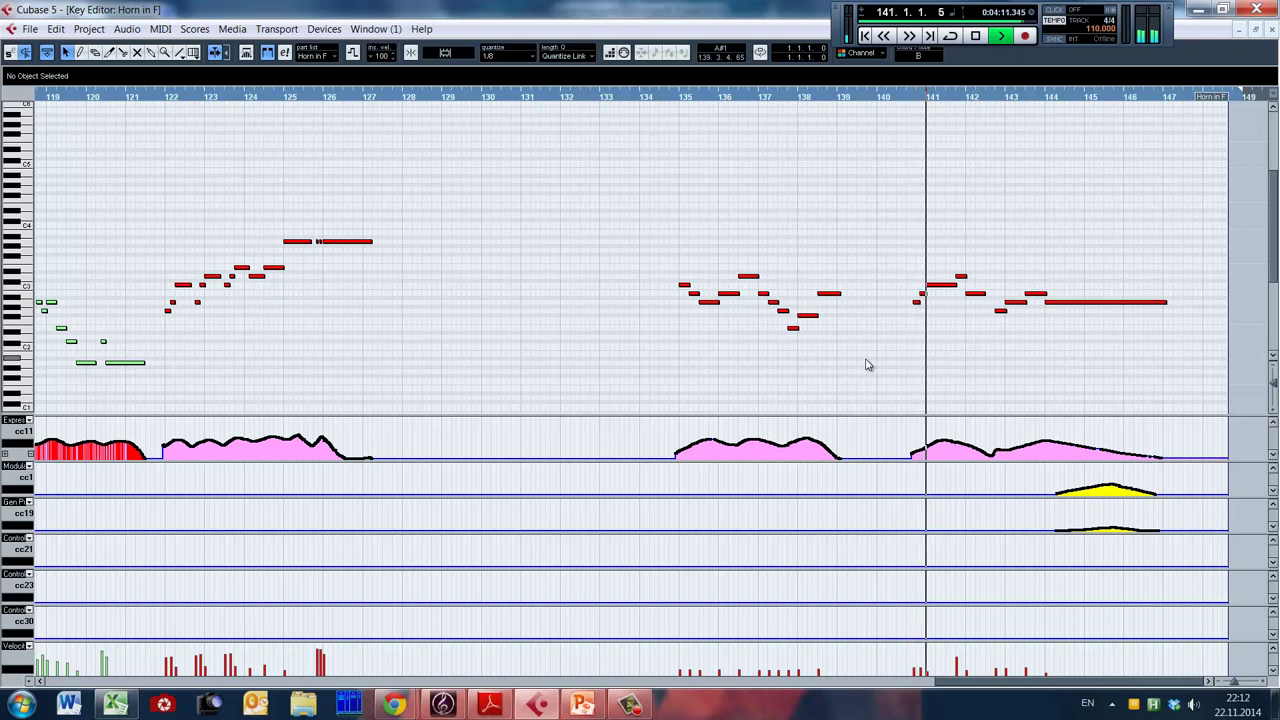
key("Escape")
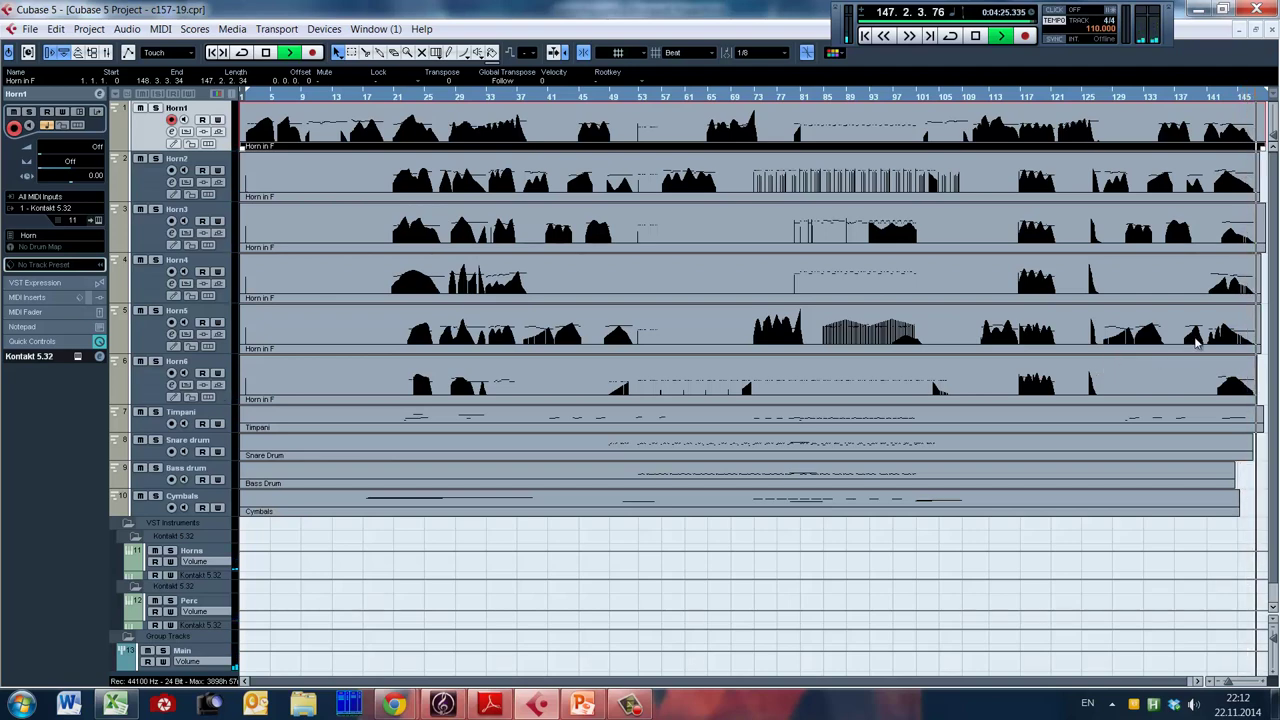
key("space")
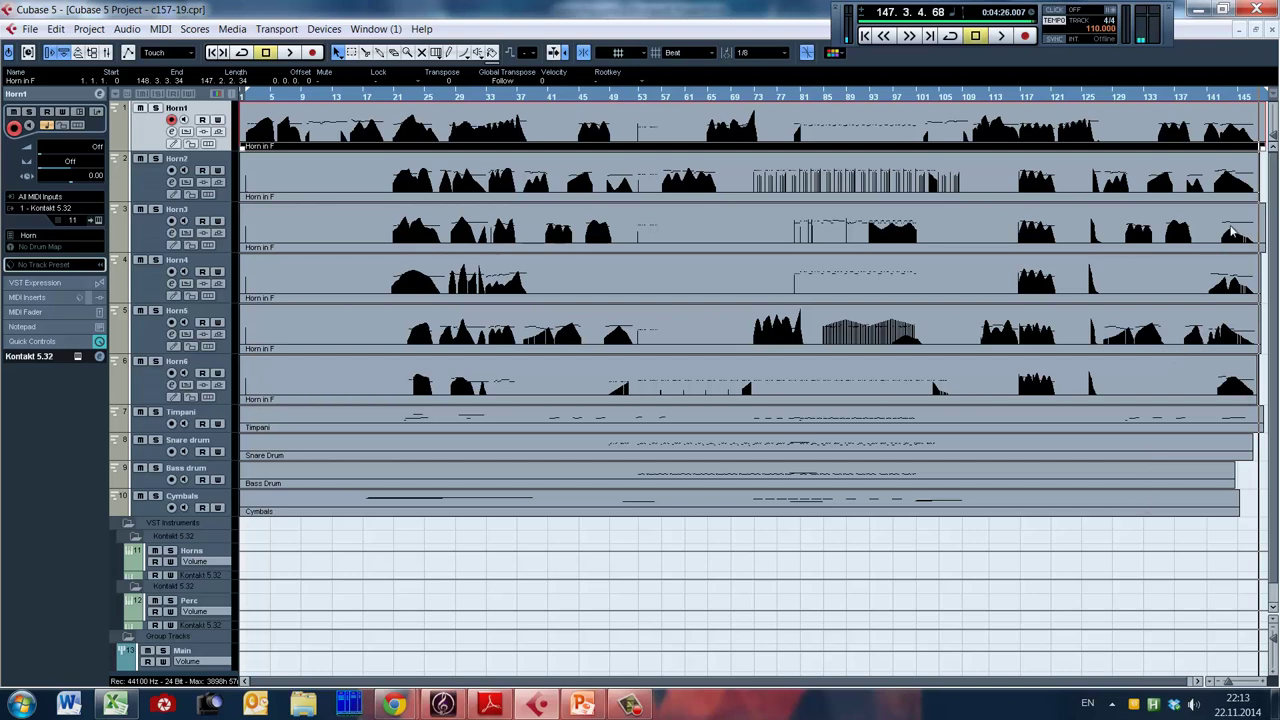
Place the playback cursor in bars 145, 20, 22 and 24 of the arrangement in turn, keeping the transport panel shown.
left_click(1240, 198)
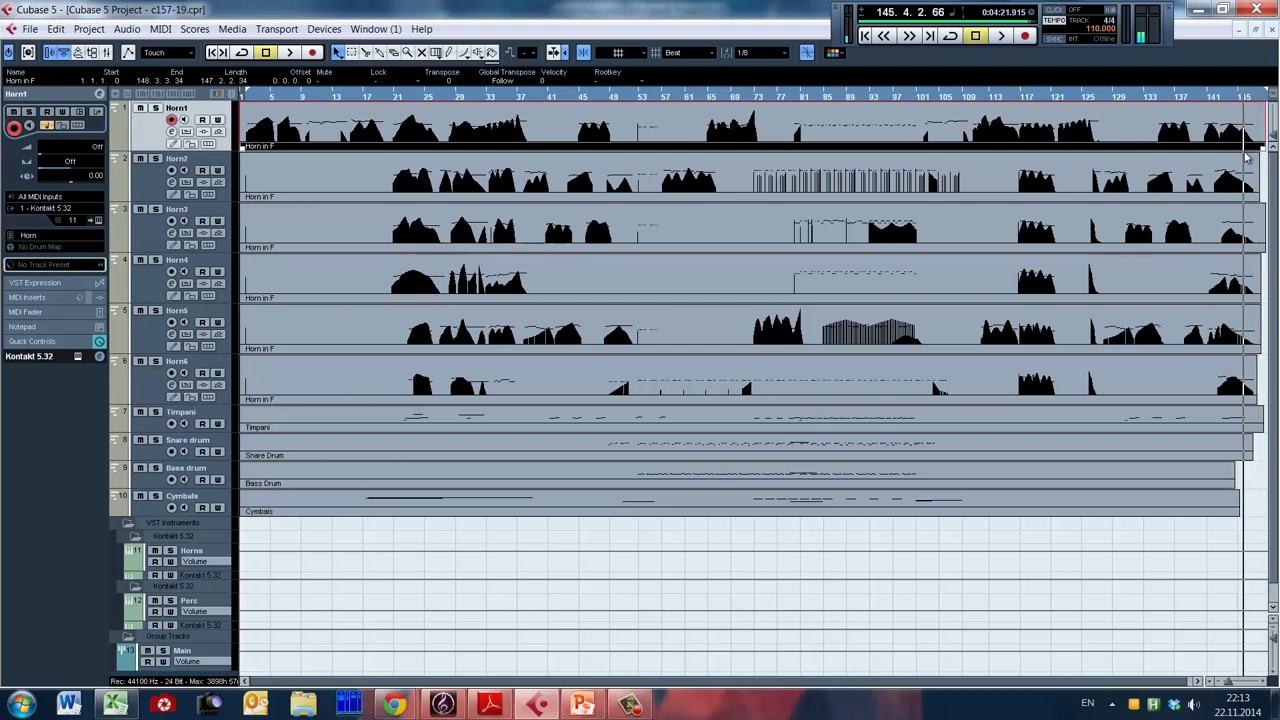
left_click(393, 199)
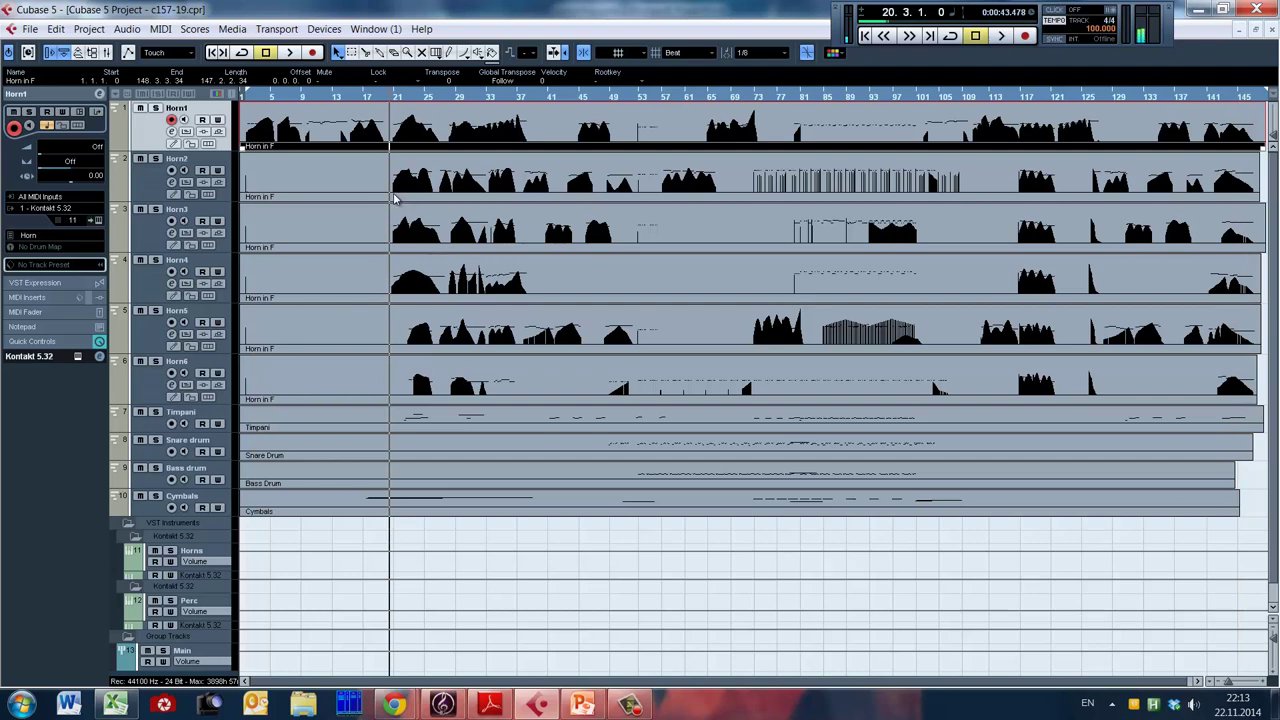
key("alt+Tab")
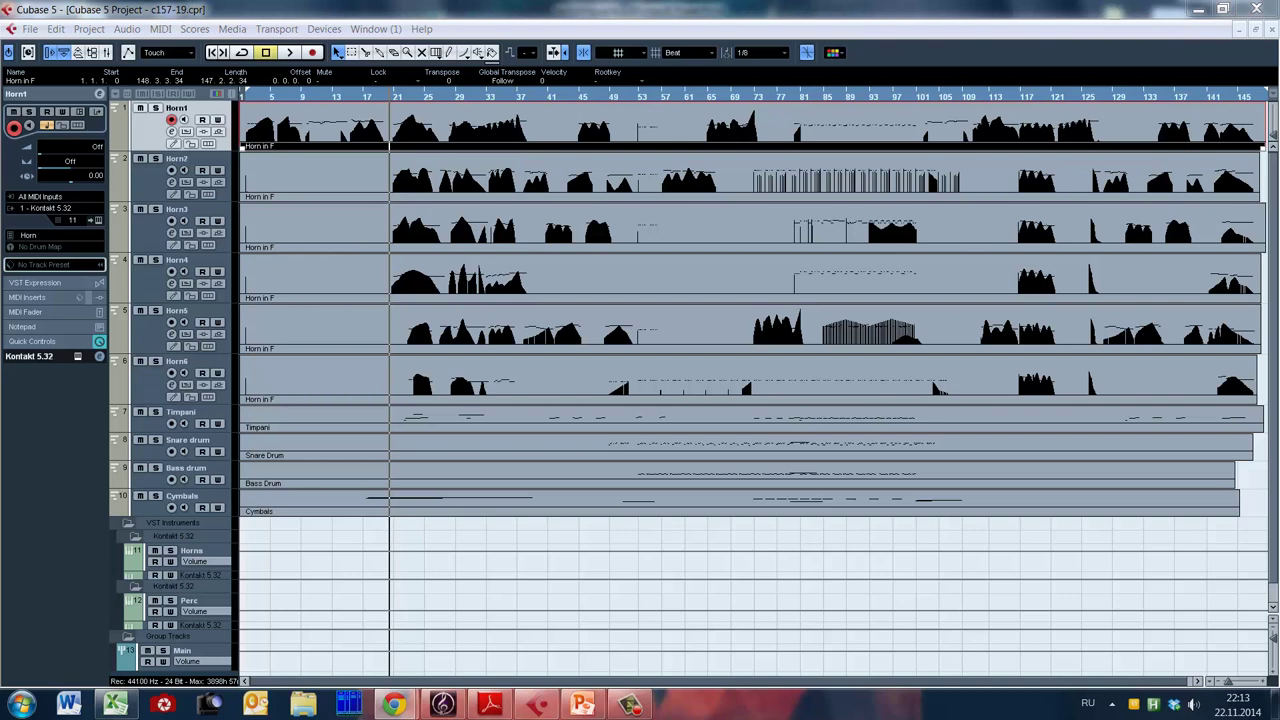
key("F2")
key("alt+shift")
left_click(404, 218)
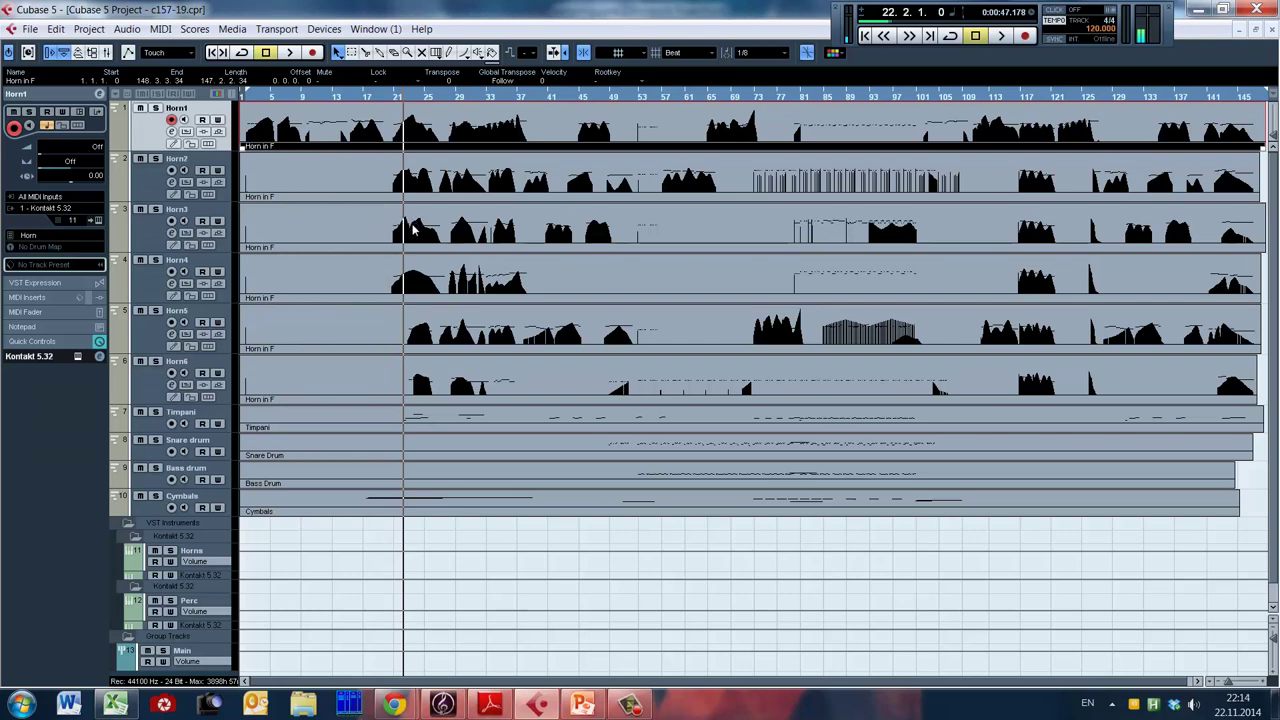
left_click(414, 228)
left_click(418, 229)
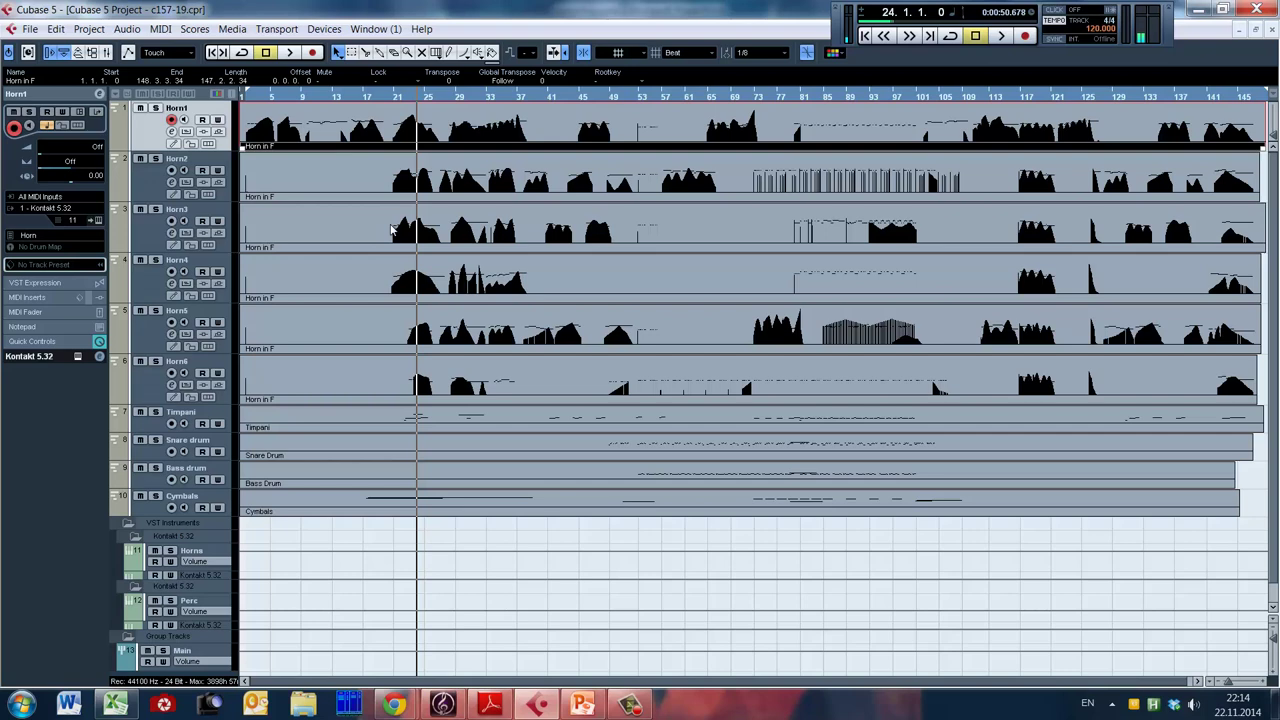
Play all tracks from just before bar 21 and stop at bar 27.
left_click(391, 227)
key("space")
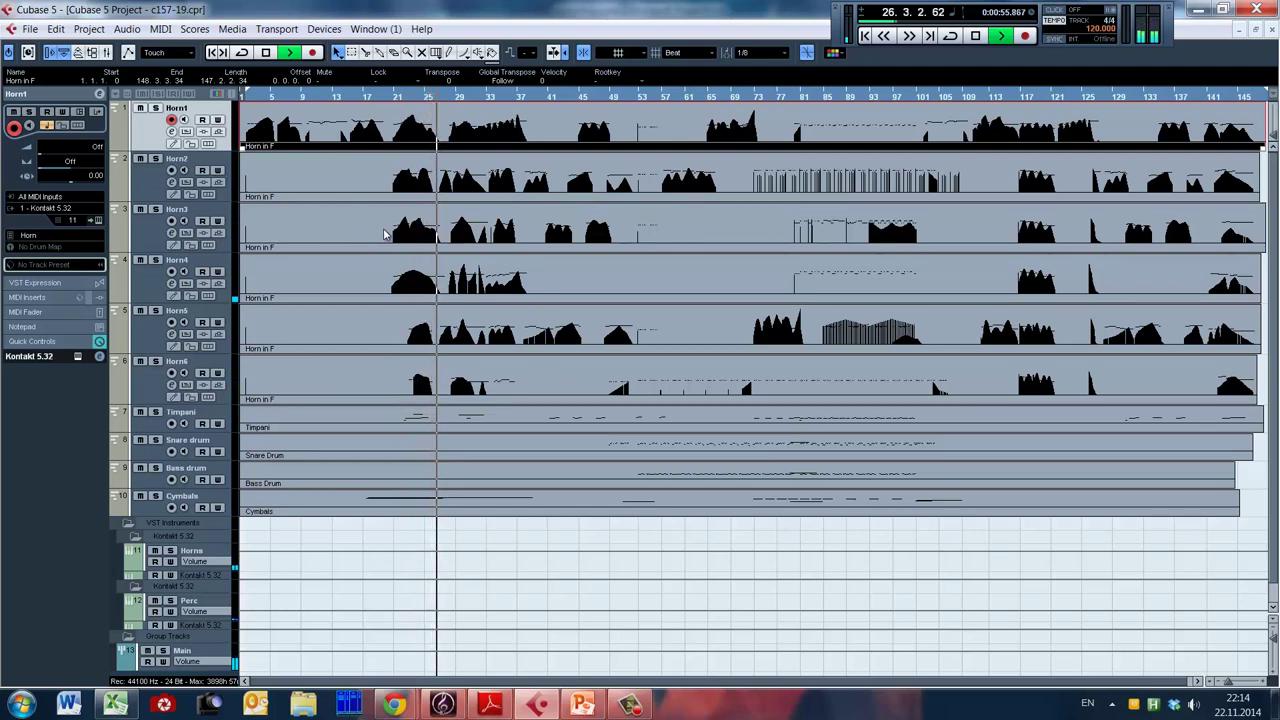
key("space")
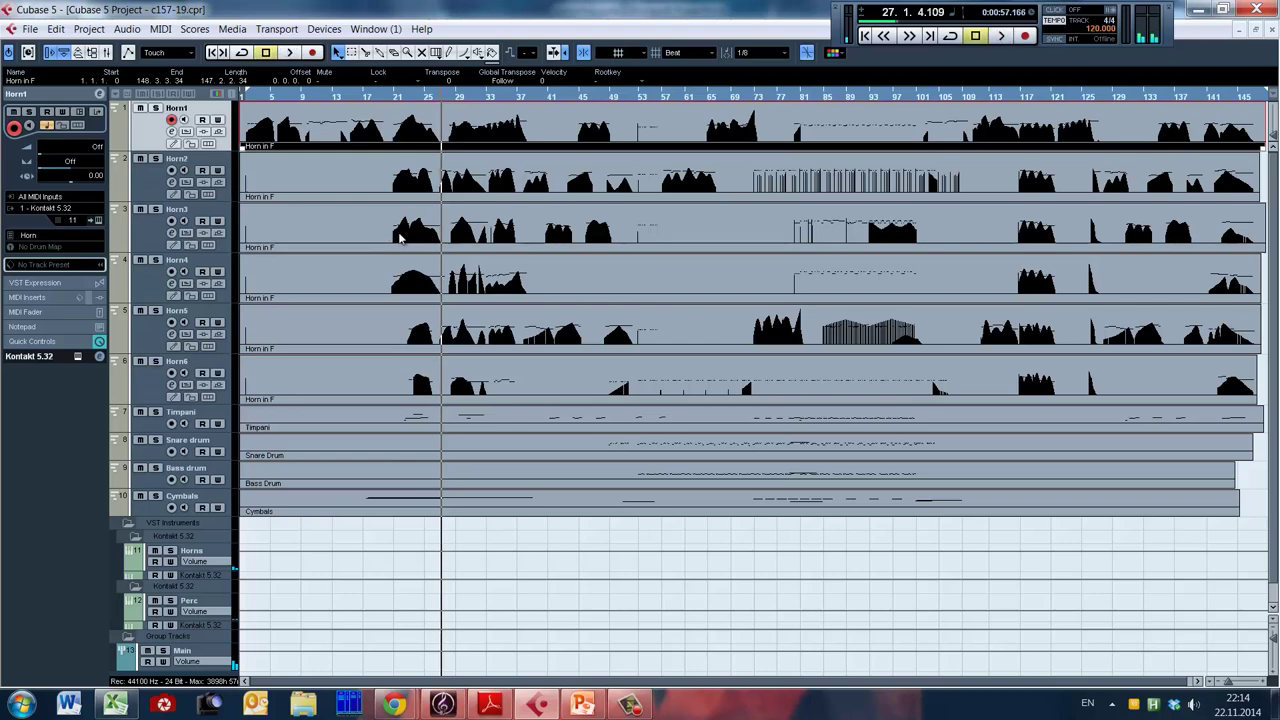
Open the Horn1 part in the Key Editor and examine the notes and controller curves of bars 41 to 105.
double_click(435, 240)
key("g")
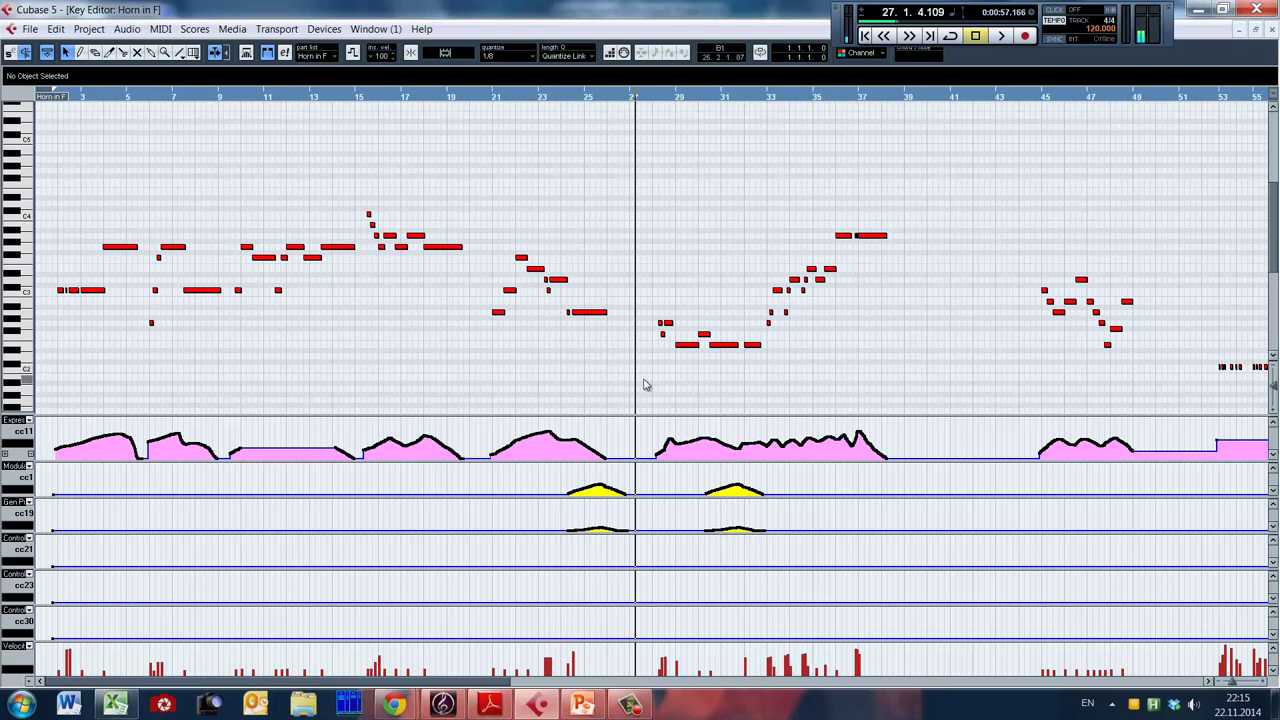
left_click_drag(410, 684, 742, 647)
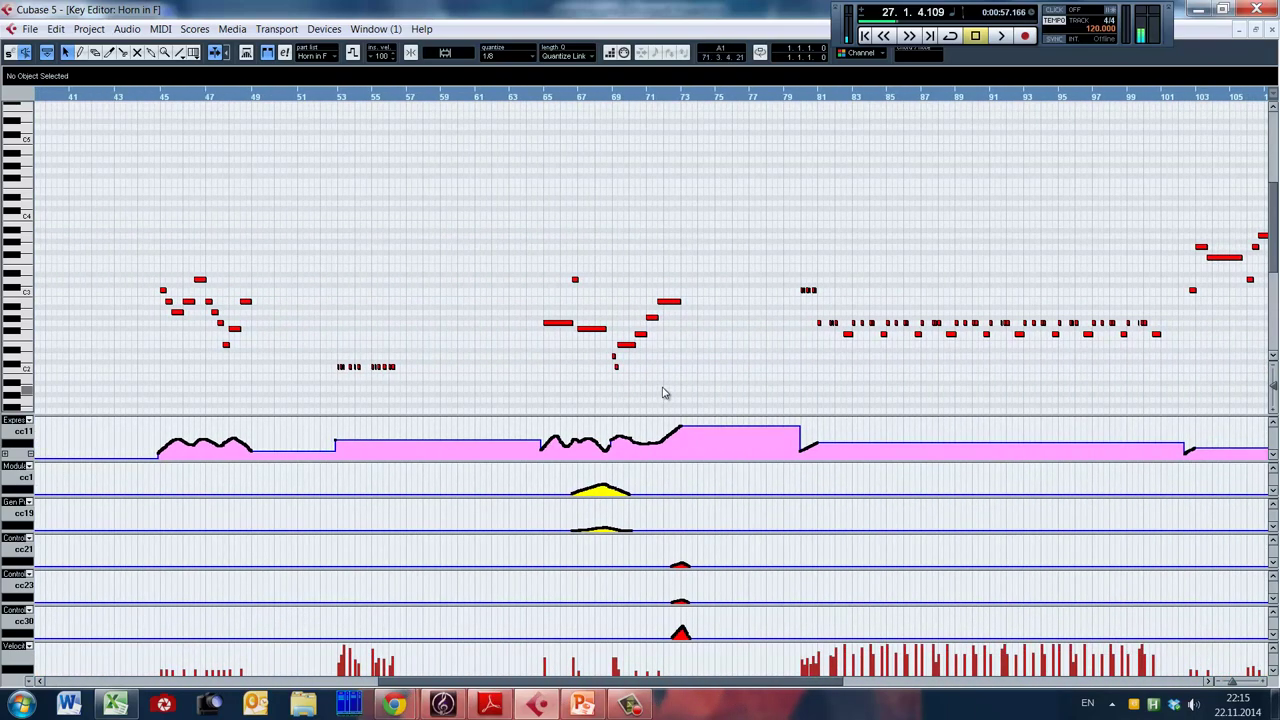
Play the Horn1 phrase in bars 65 to 73, stop playback just past bar 73 and close the Key Editor.
scroll(662, 393, "up", 2)
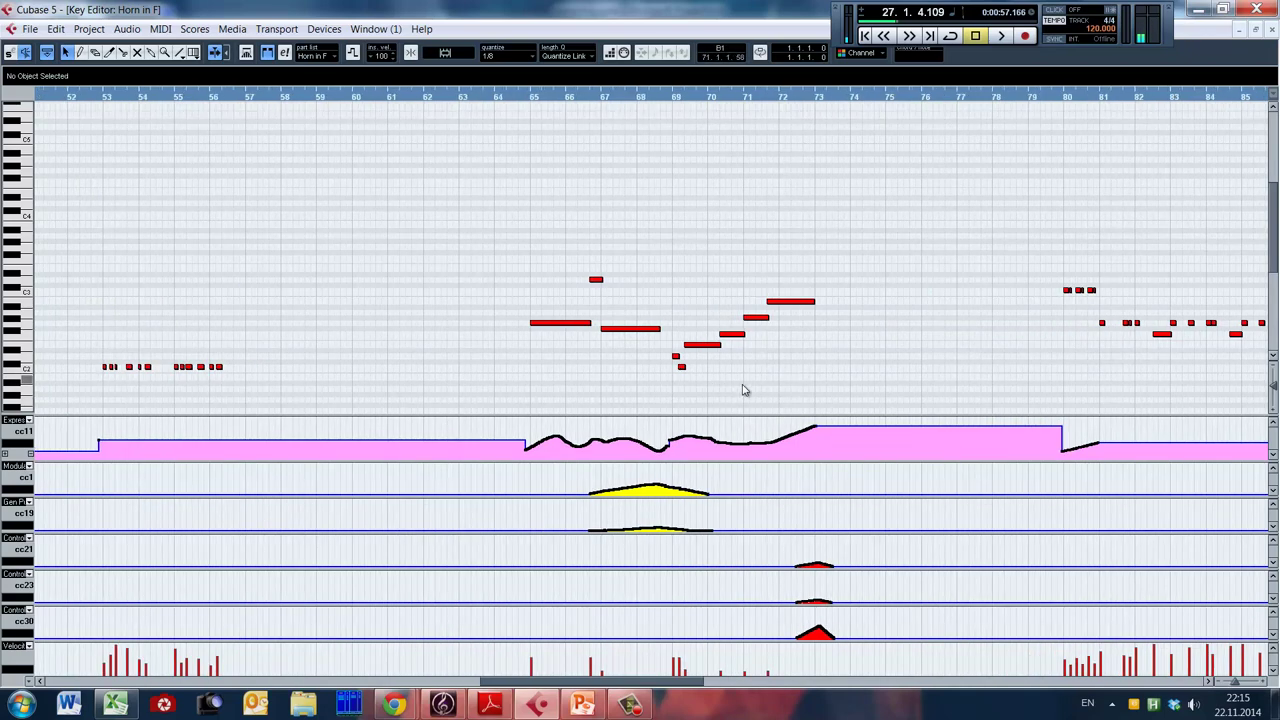
left_click(665, 391)
key("space")
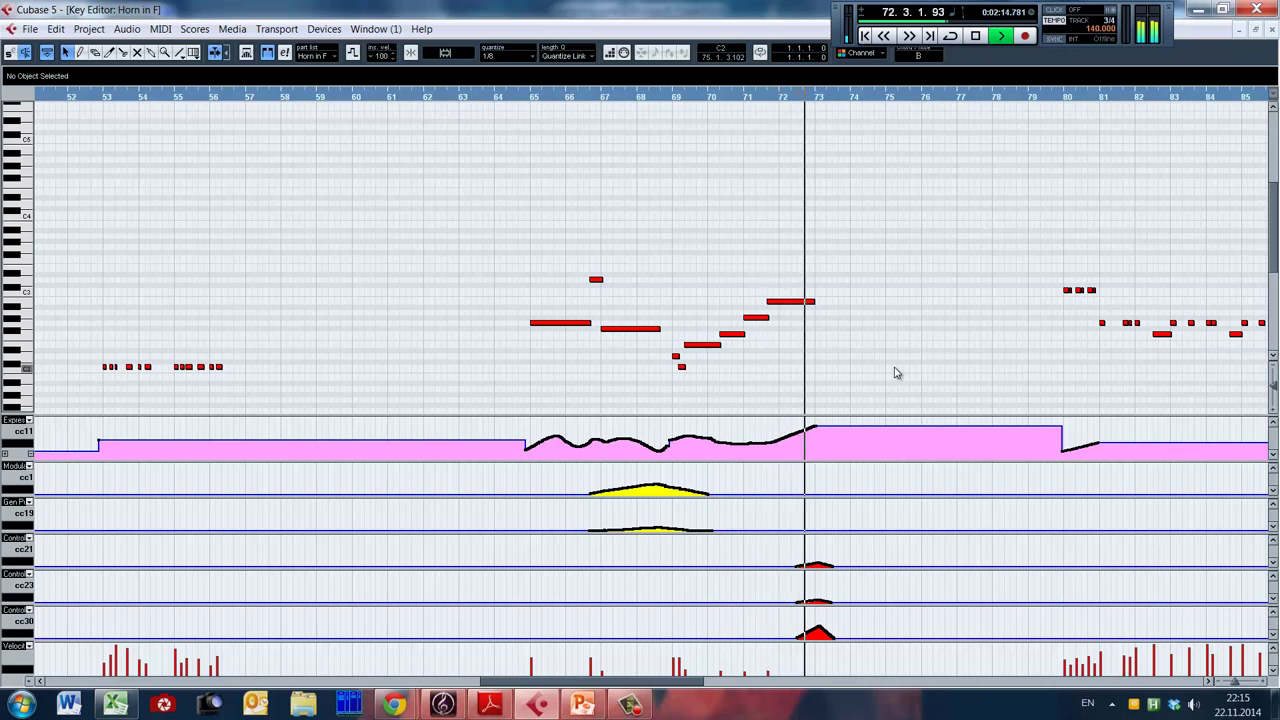
key("space")
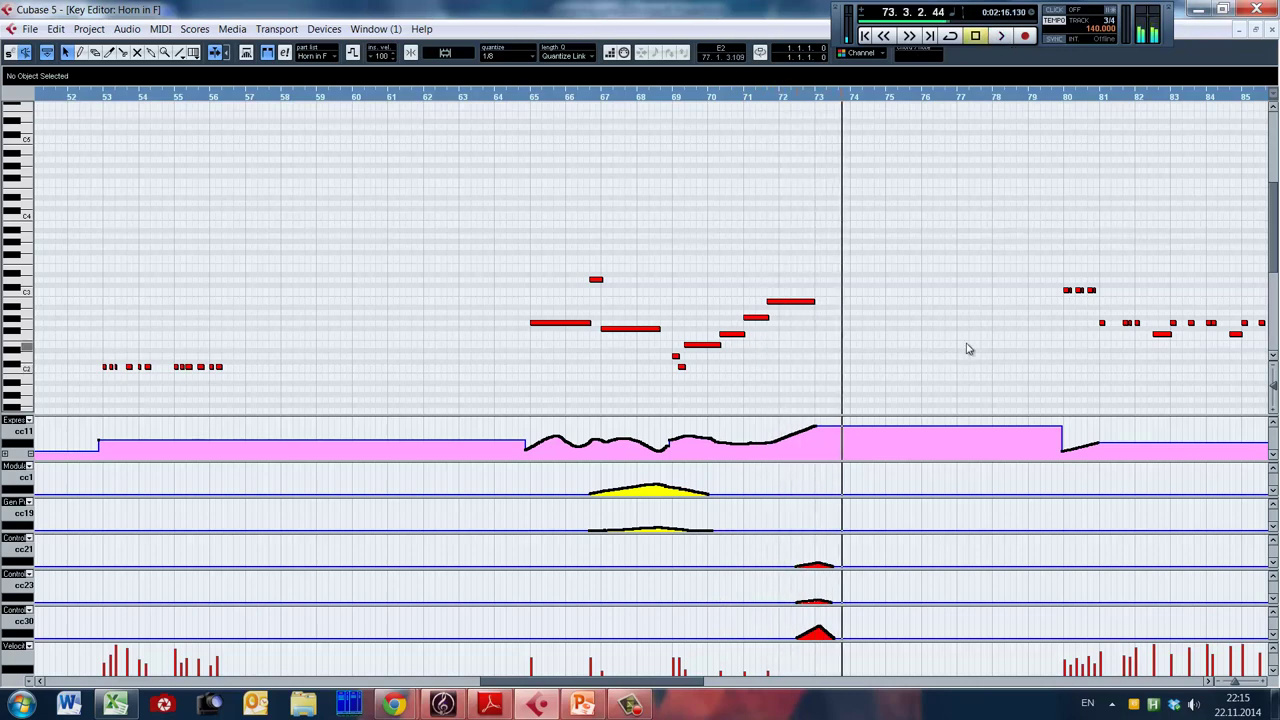
key("Escape")
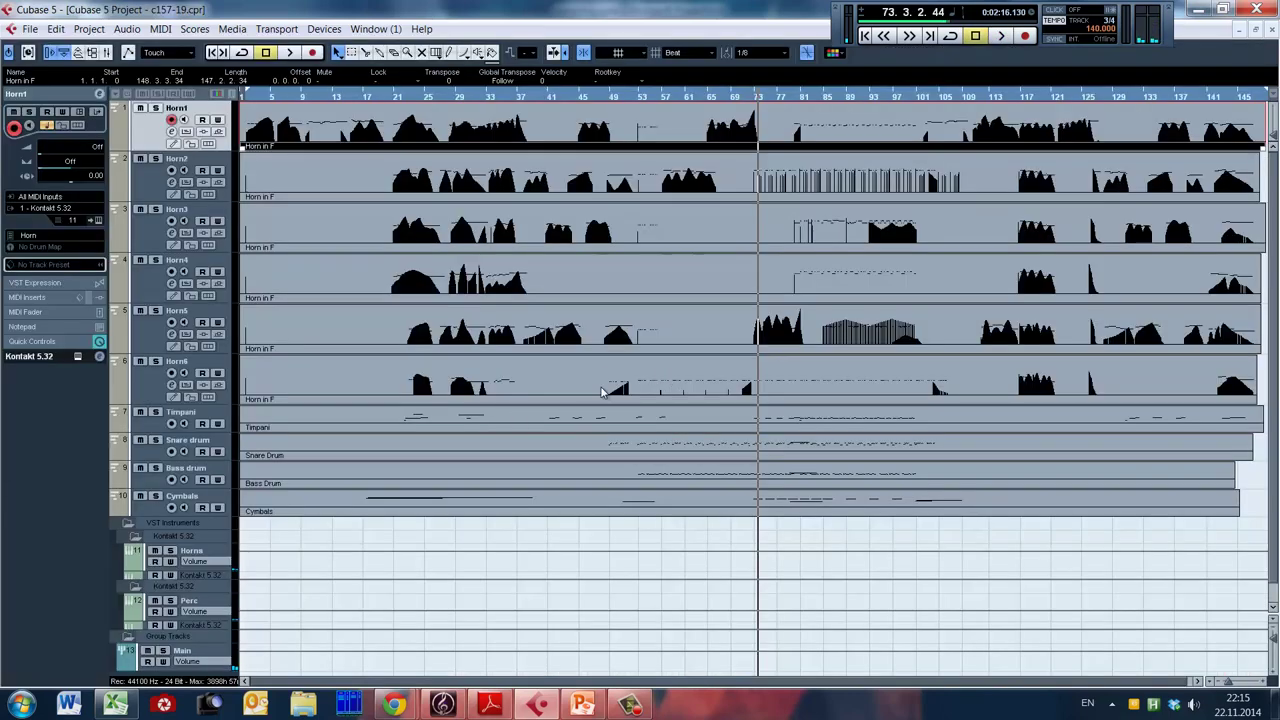
Play the arrangement through bars 73 to 82 while viewing the Horn5 part in the Key Editor.
left_click(786, 309)
key("space")
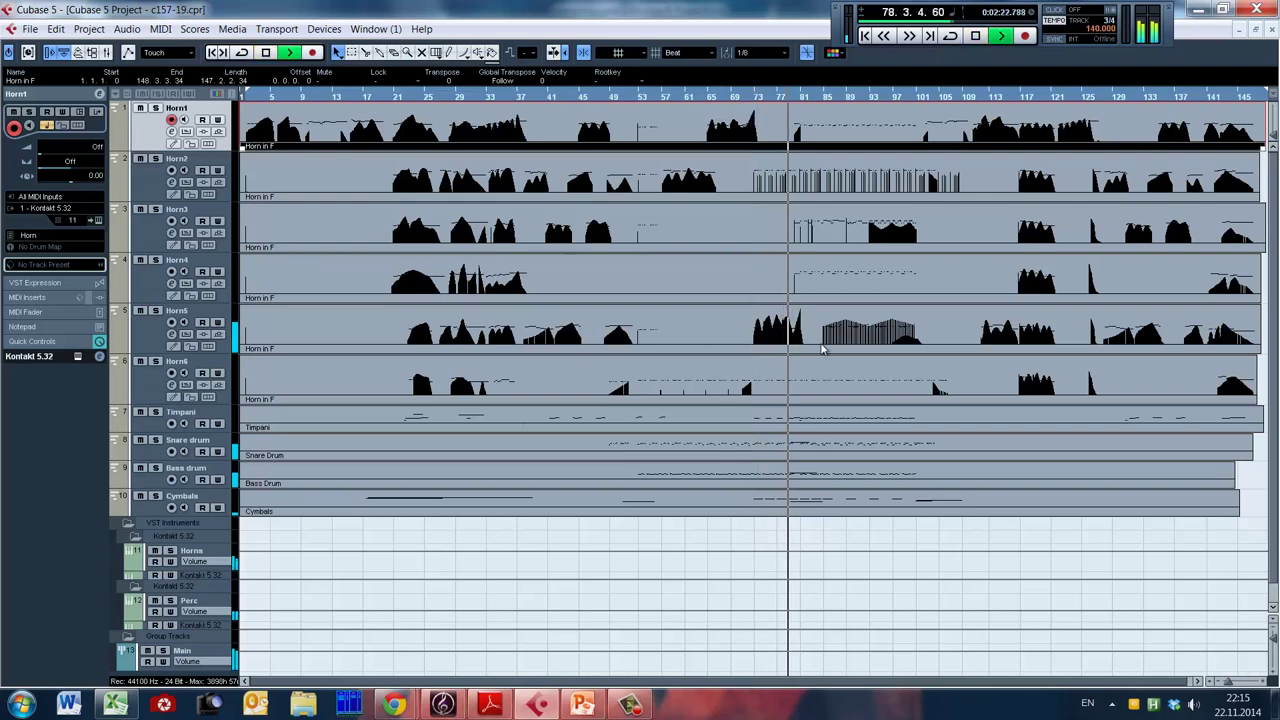
double_click(801, 341)
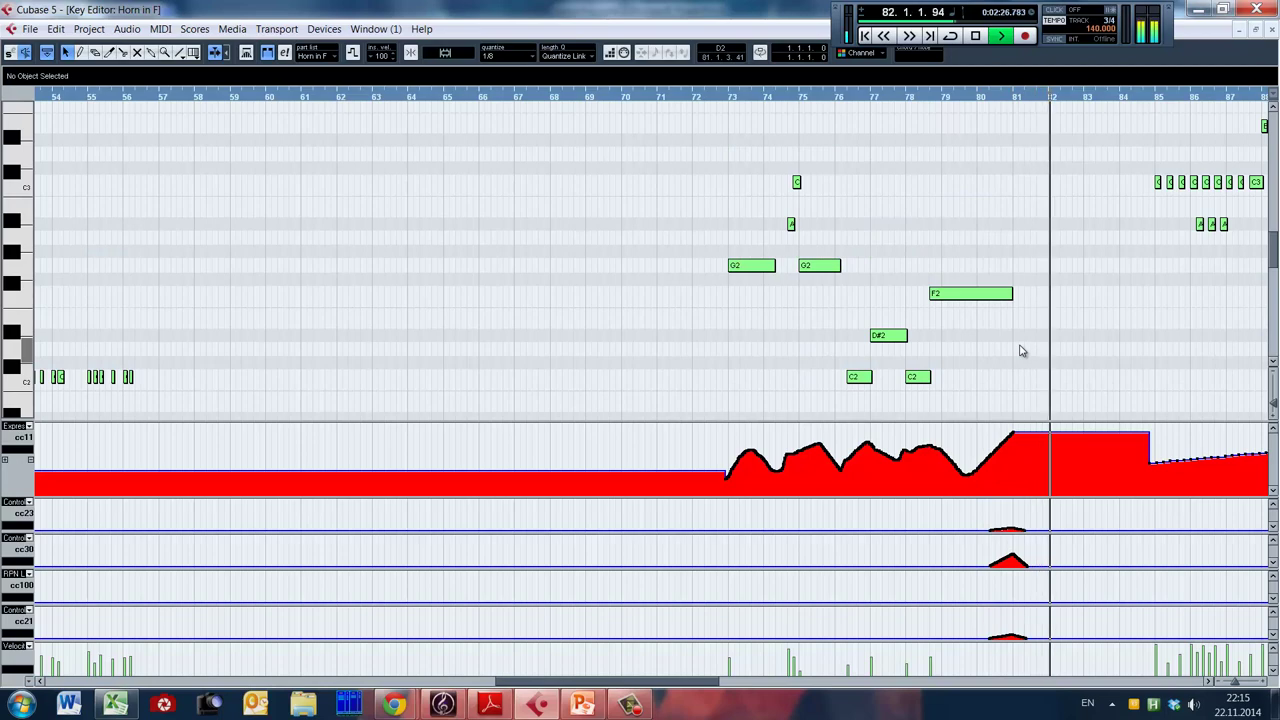
key("Return")
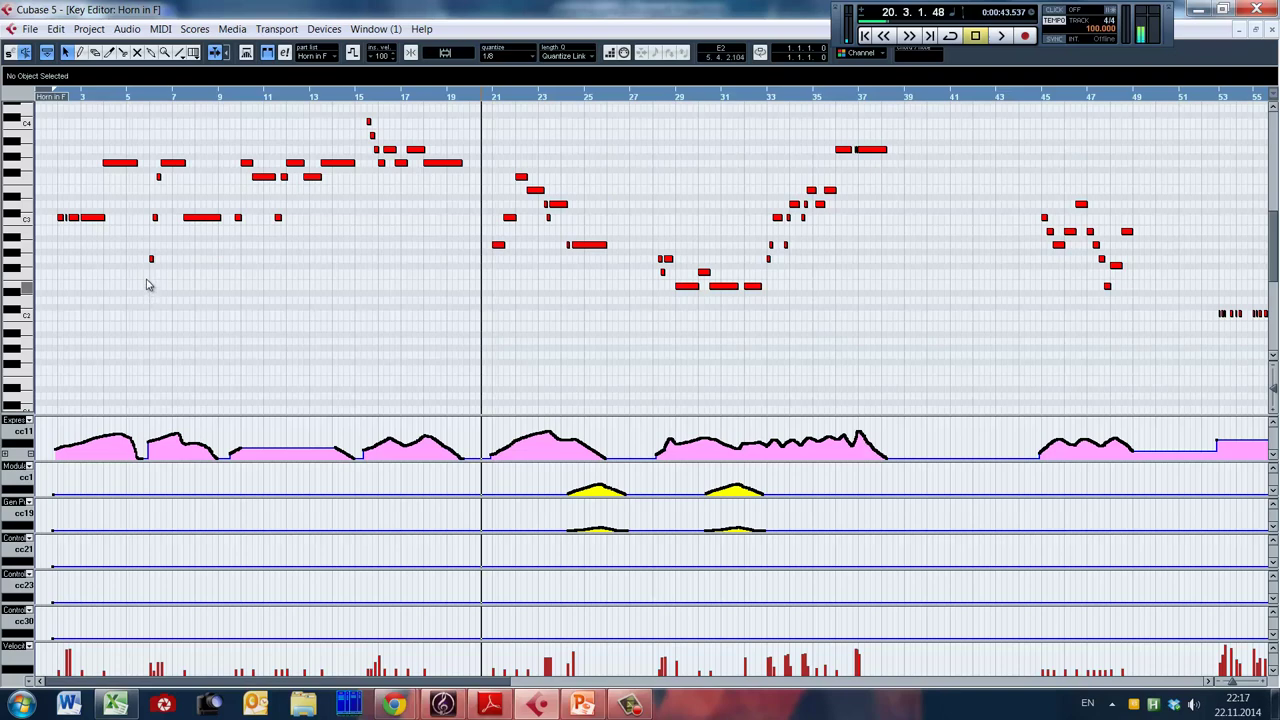
Select the Horn1 notes of the phrase in bars 6 to 9, play it from just before bar 6 and stop in bar 8.
left_click_drag(141, 145, 221, 310)
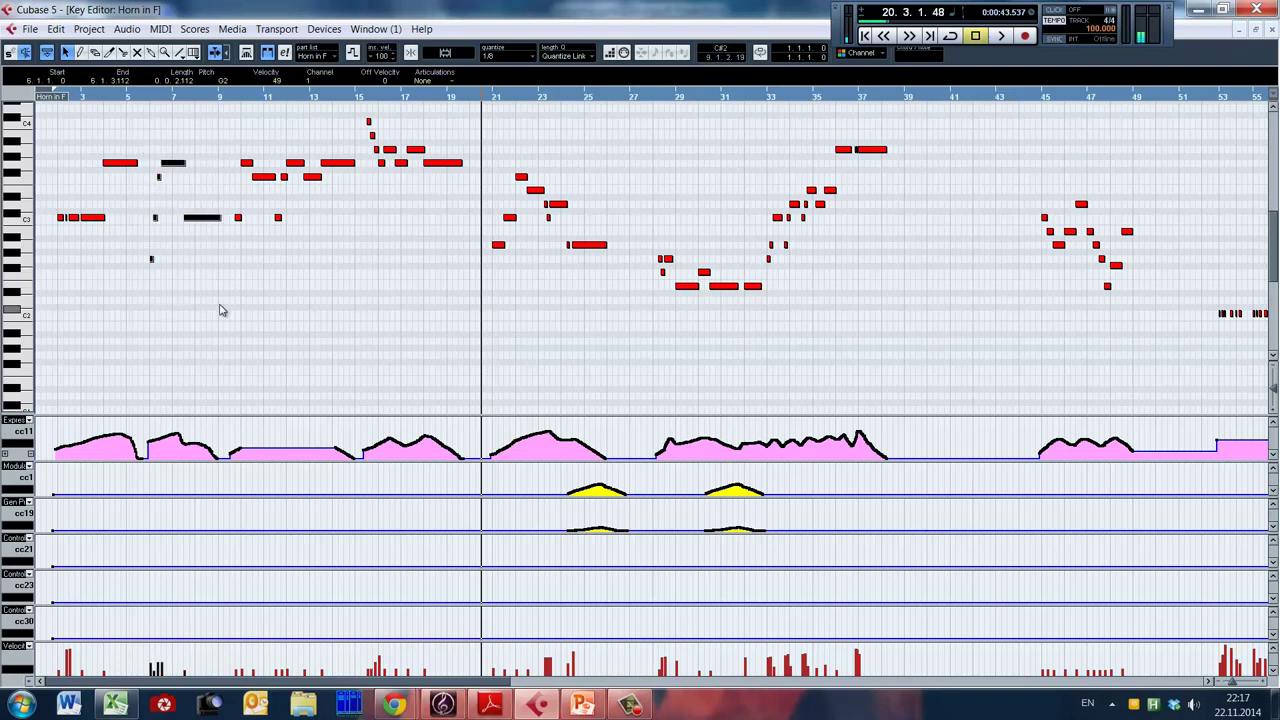
scroll(221, 310, "up", 2)
key("l")
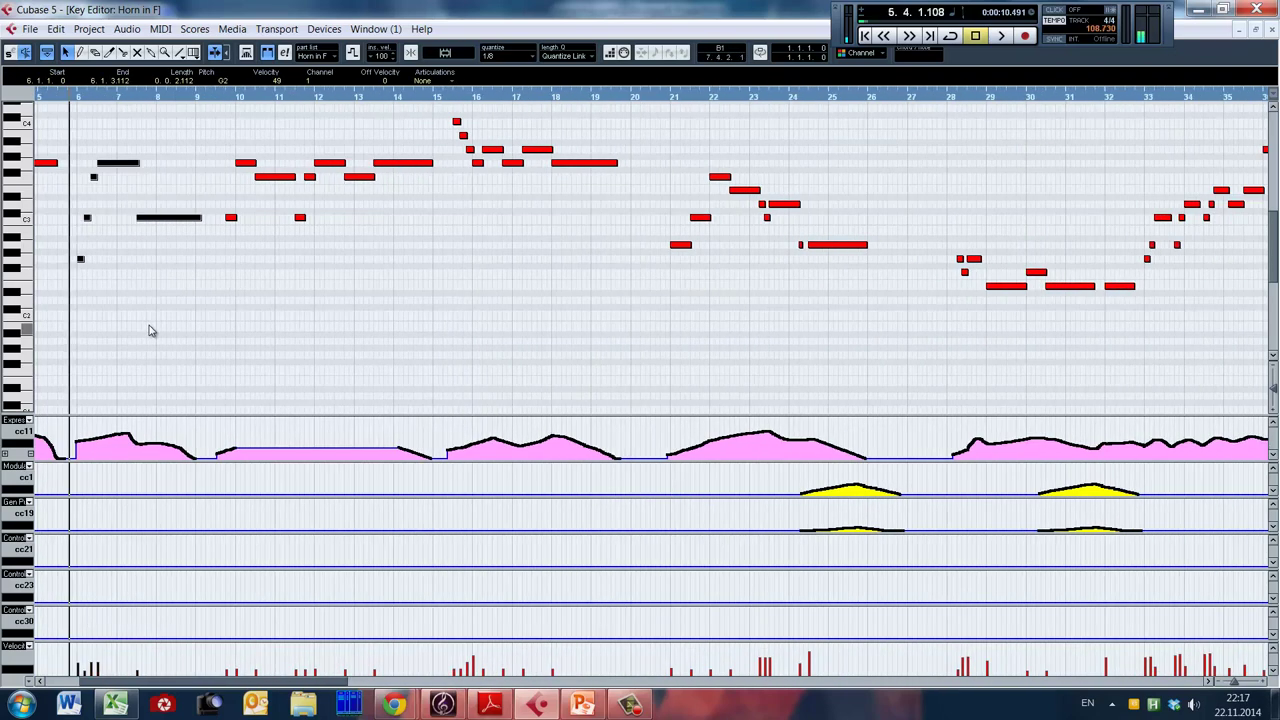
key("space")
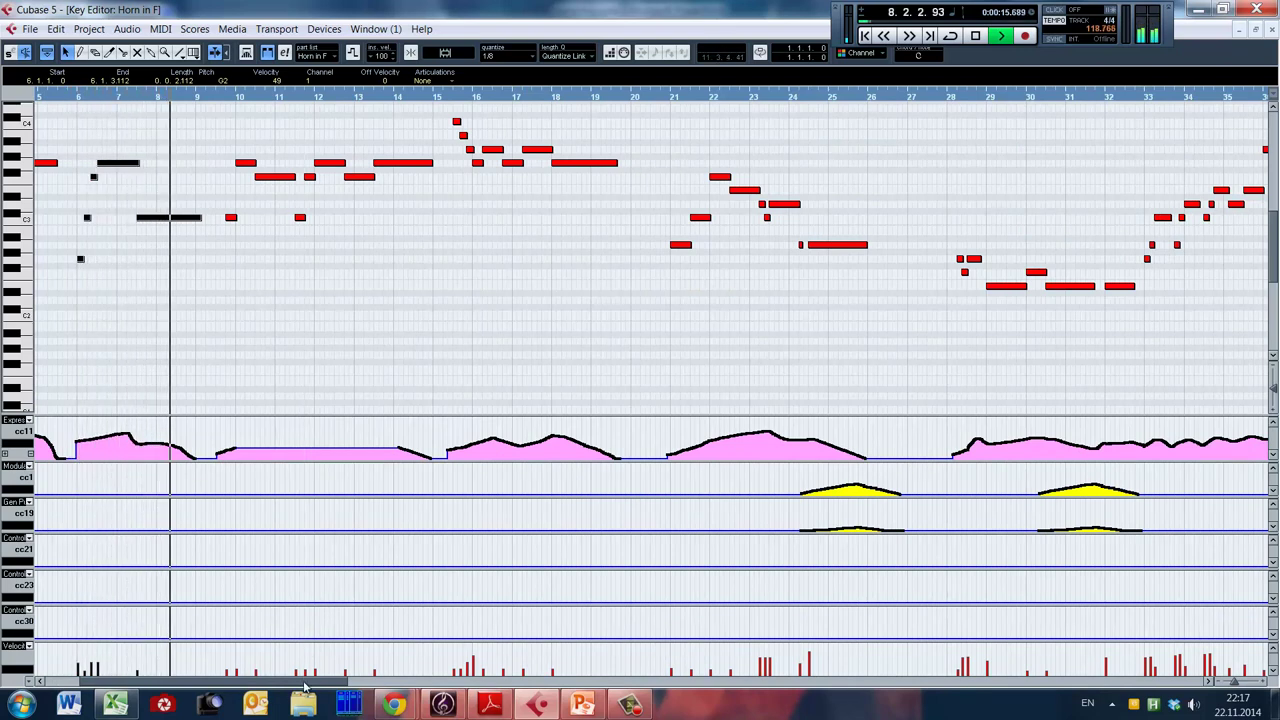
key("space")
Play the opening Horn1 phrase and stop in bar 5, keeping the transport panel shown.
left_click_drag(277, 682, 250, 685)
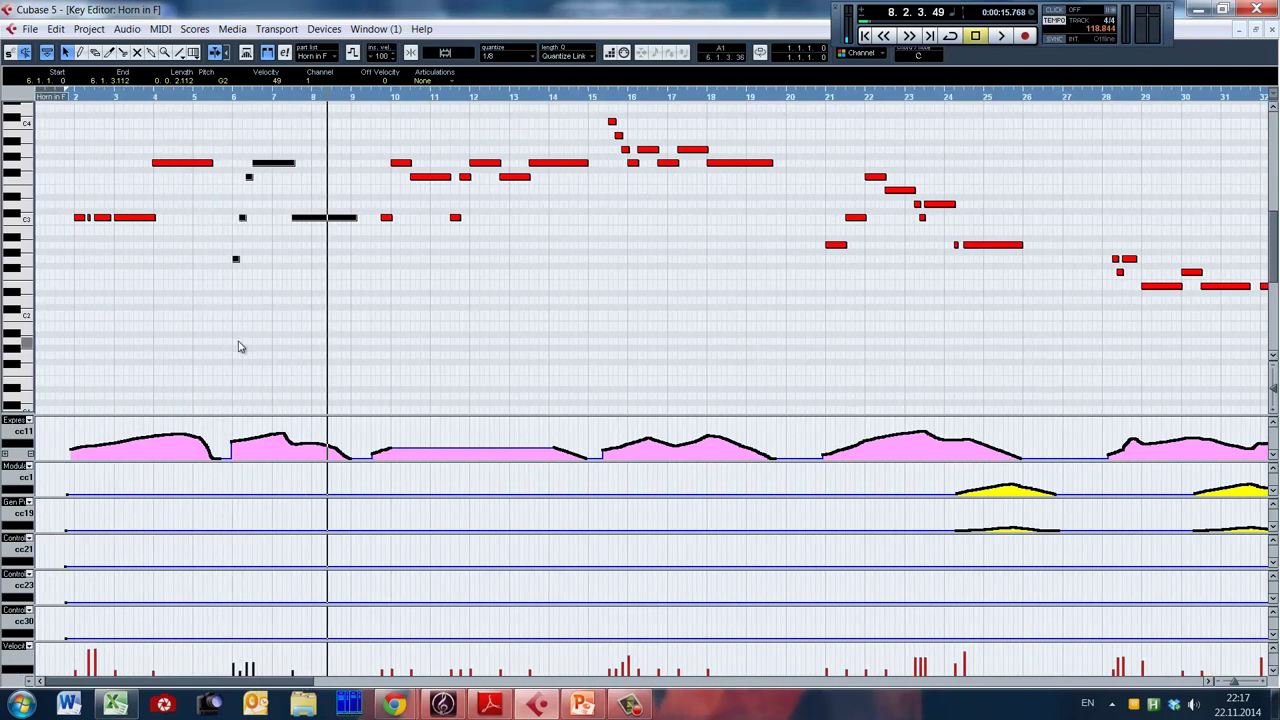
key("F2")
key("alt+shift")
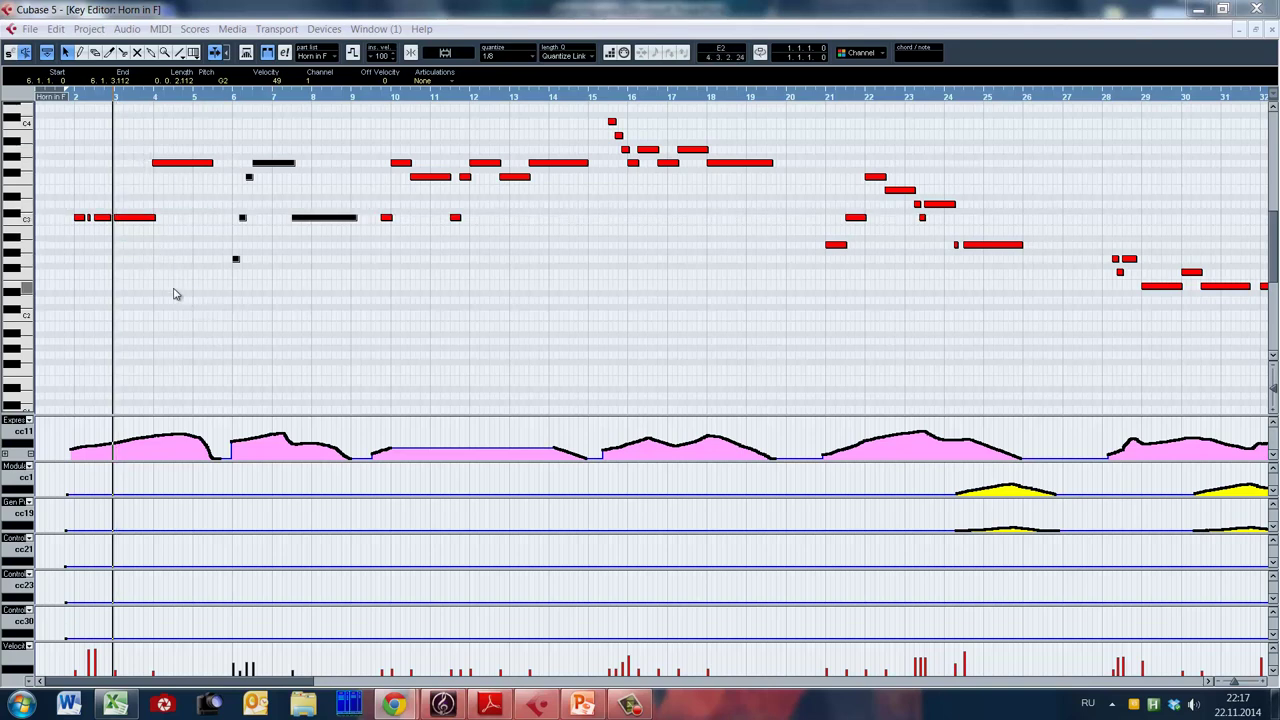
key("F2")
key("space")
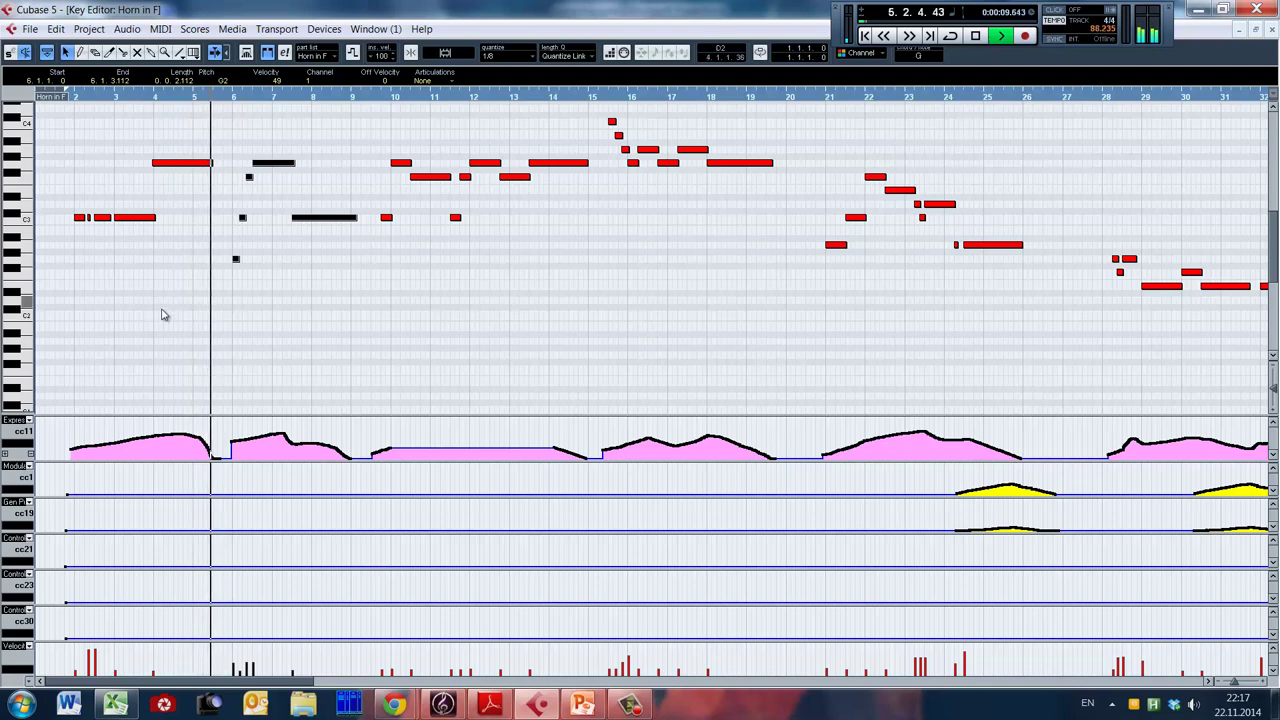
key("space")
Play the Horn1 phrase from just after the start of bar 15 and stop at bar 20.
left_click_drag(298, 686, 391, 690)
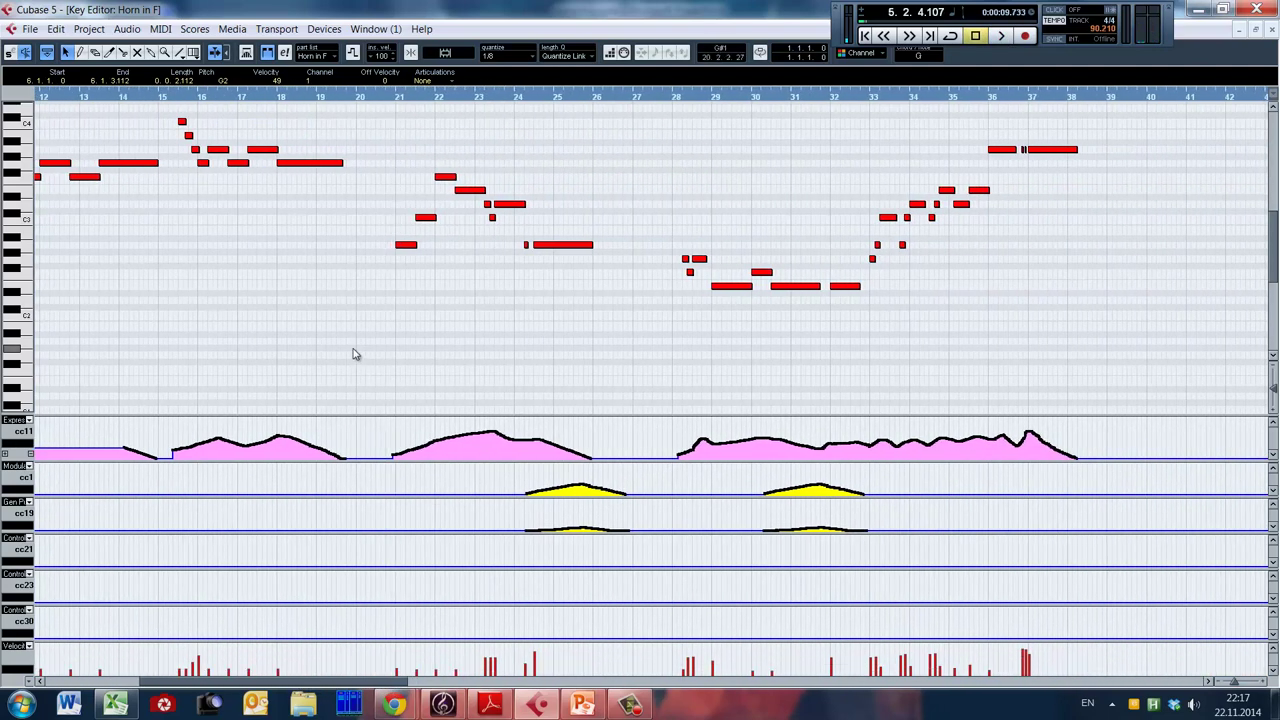
left_click(168, 252)
key("space")
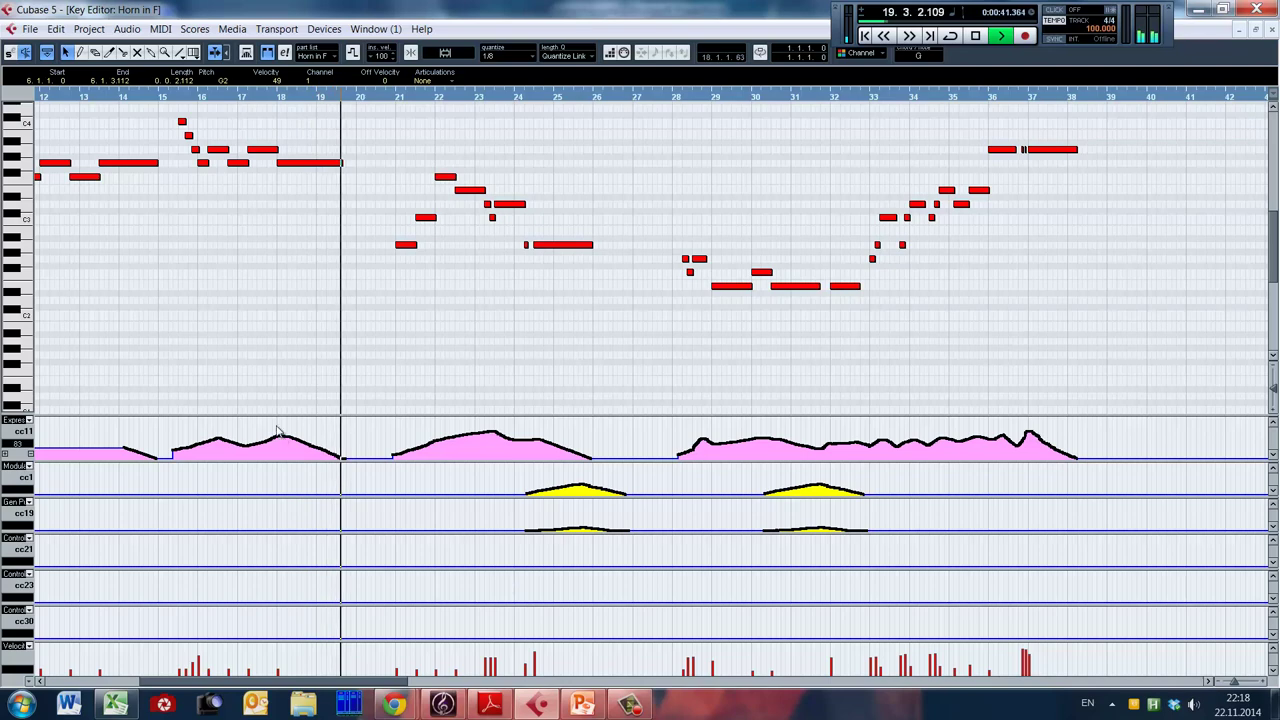
key("space")
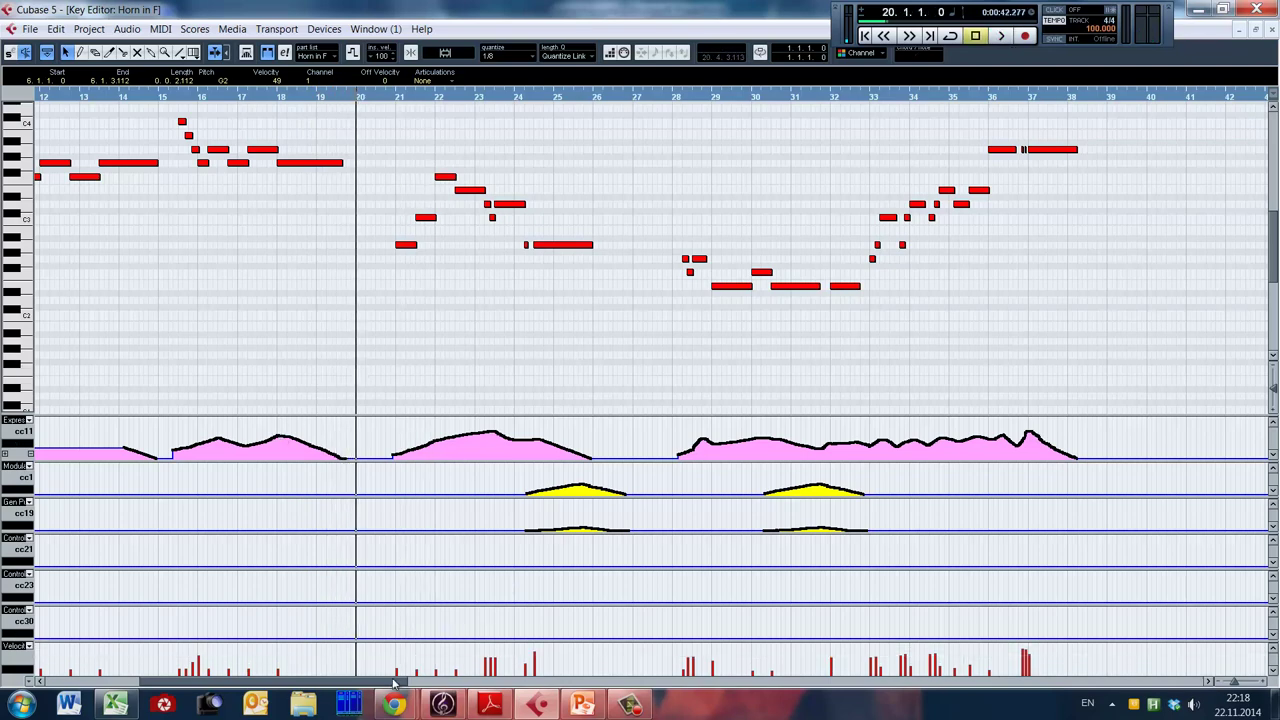
Examine the expression curve around bars 24 to 66 with the Draw tool, return to Object Selection and place the cursor late in bar 35.
left_click_drag(390, 680, 565, 675)
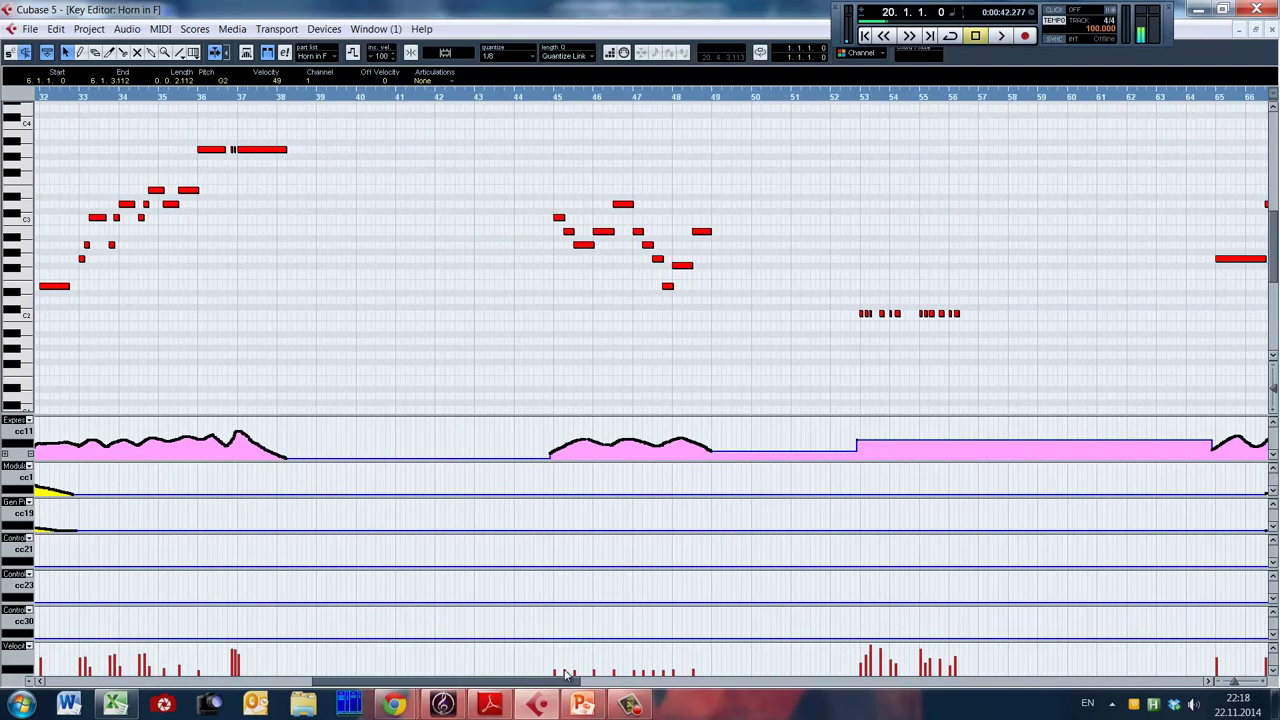
right_click(626, 340)
left_click(640, 335)
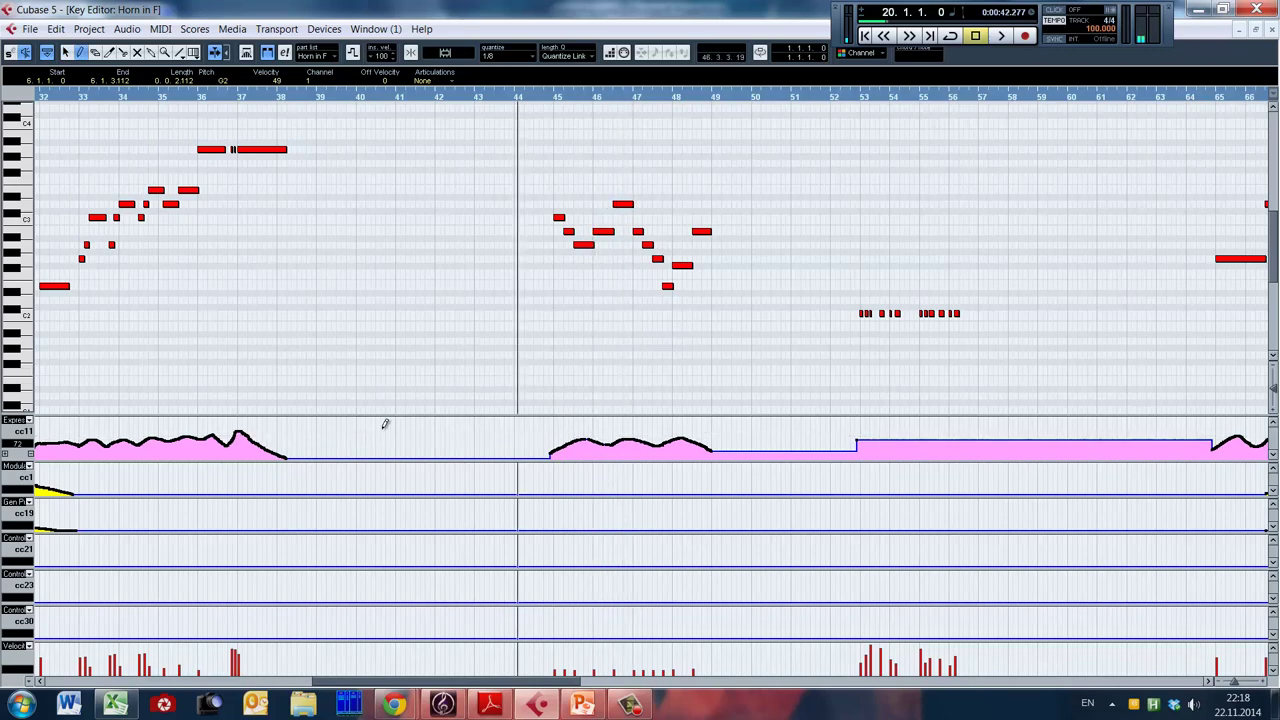
left_click_drag(477, 686, 410, 686)
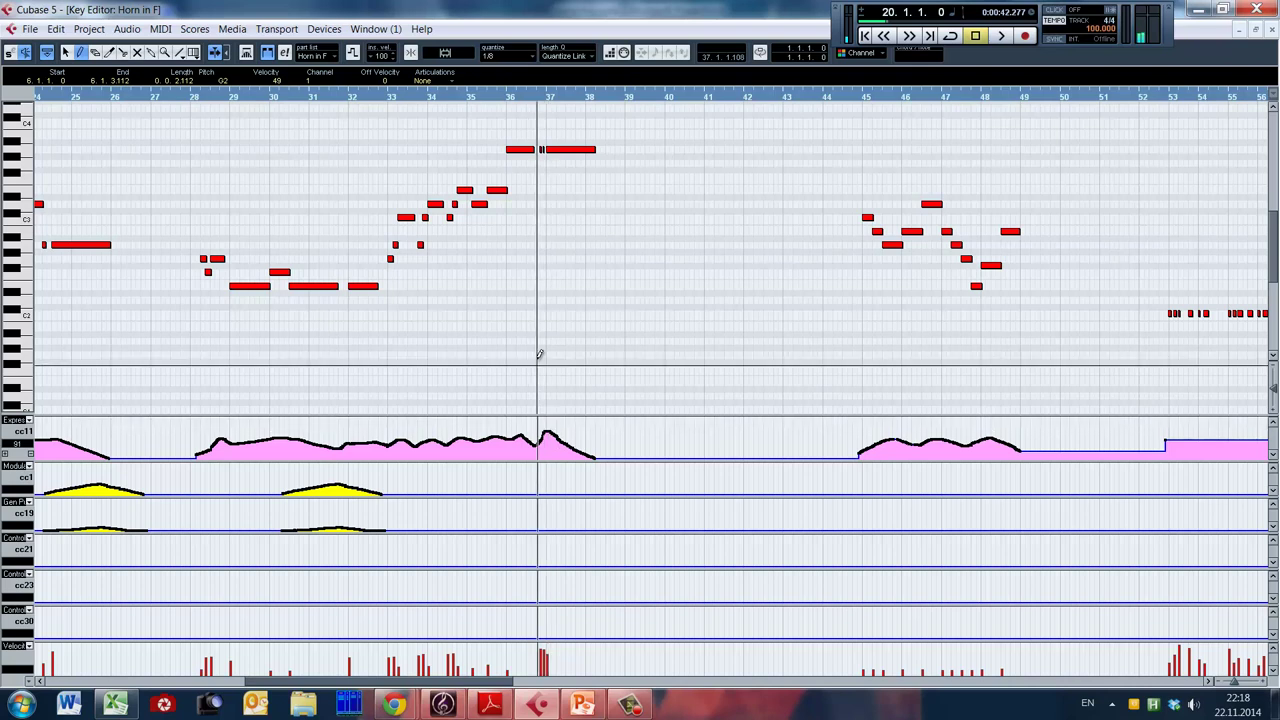
left_click(507, 369)
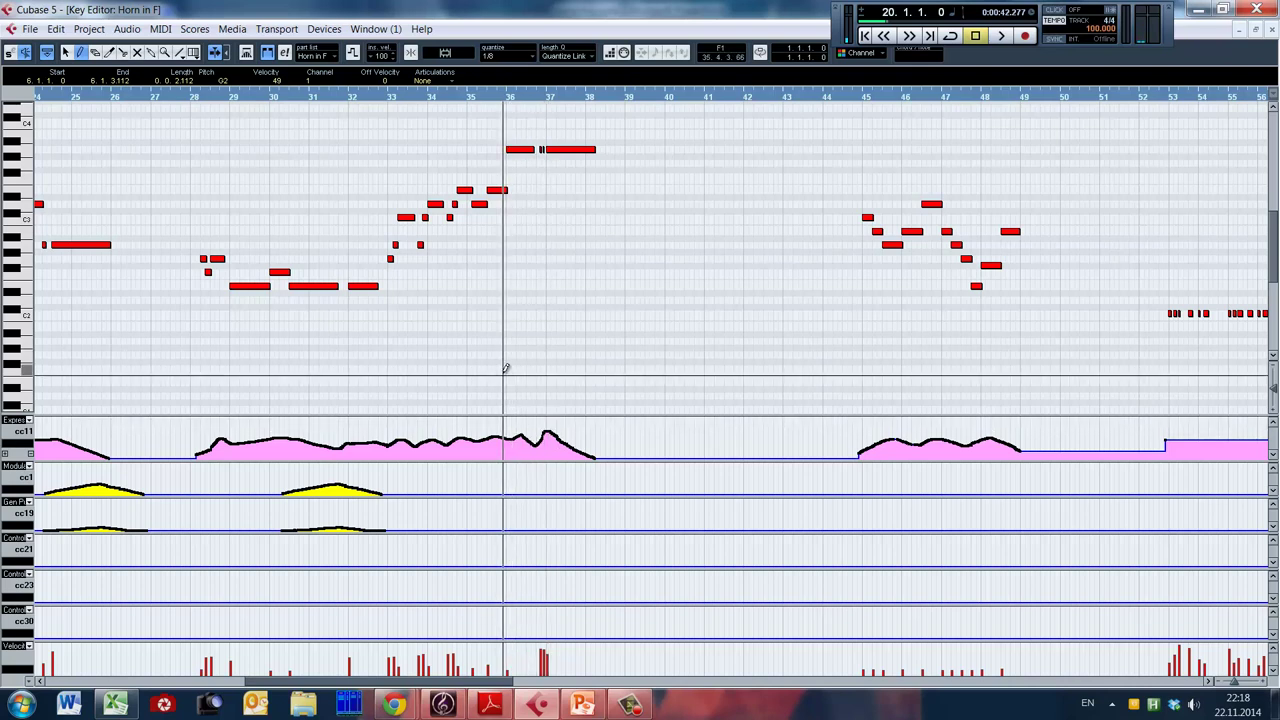
right_click(505, 372)
left_click(503, 374)
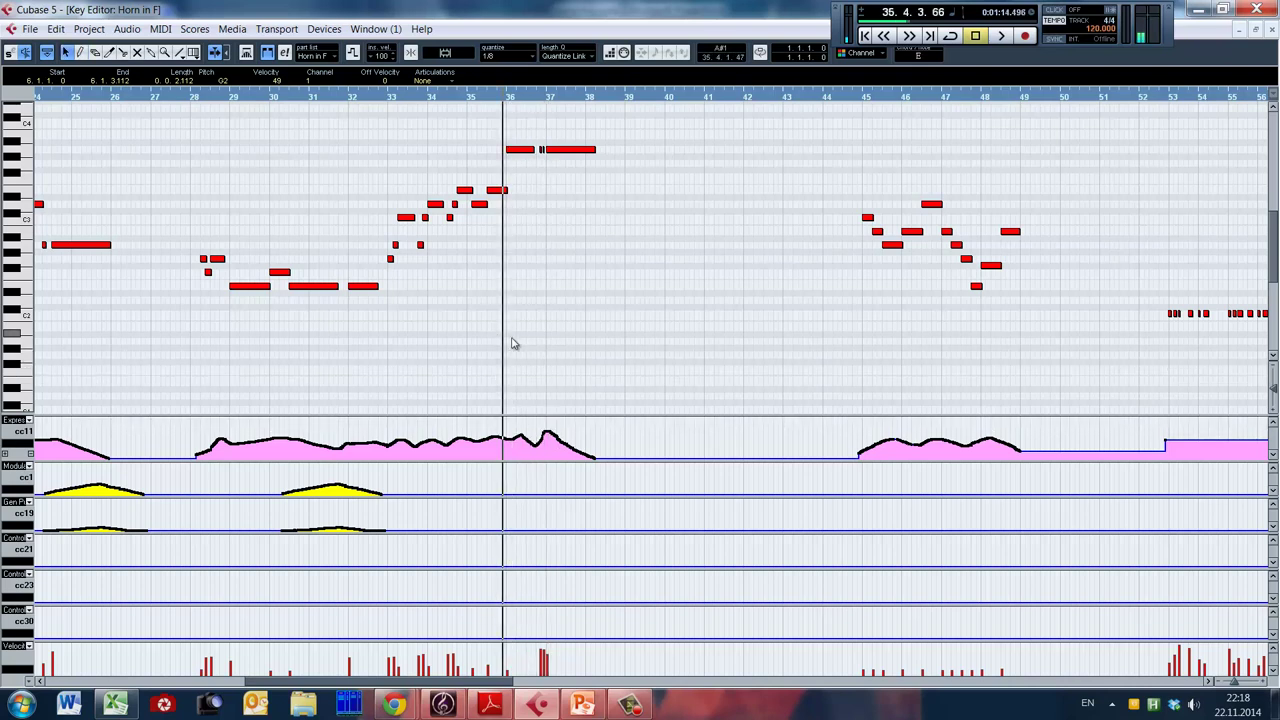
Play the dark red Horn1 phrase from late in bar 110 and stop in bar 113.
key("alt+shift")
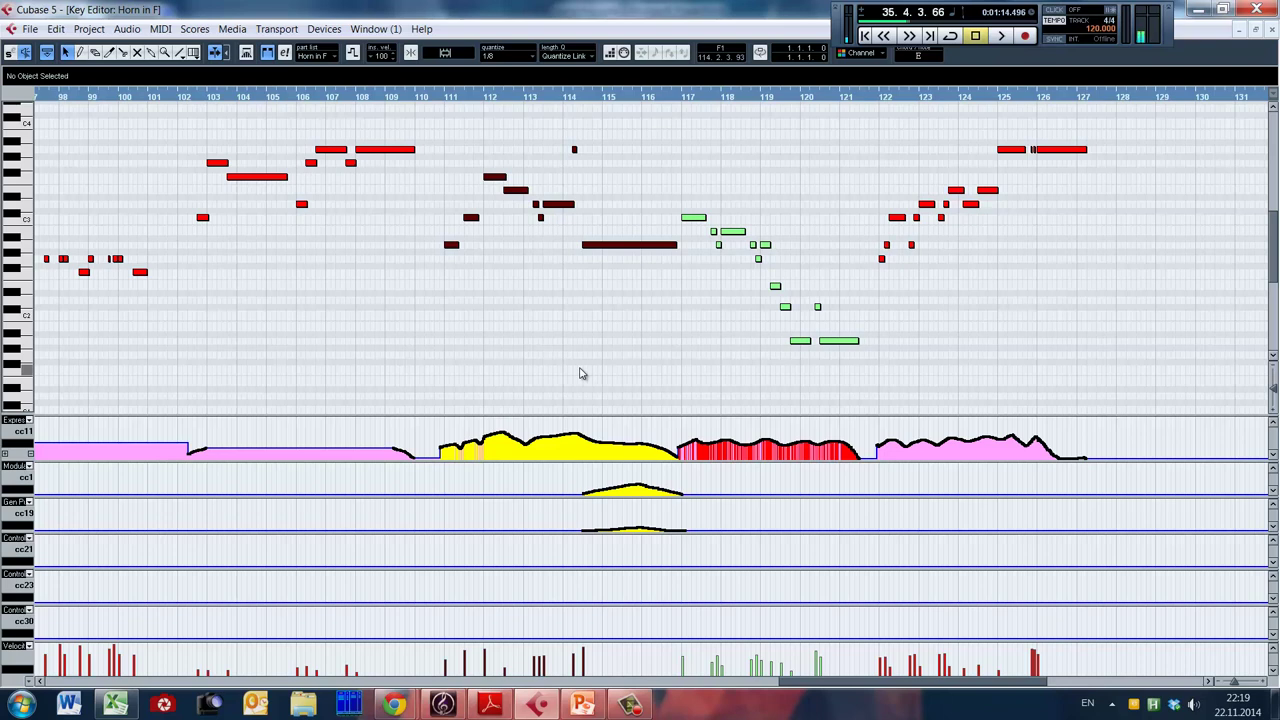
left_click(436, 277)
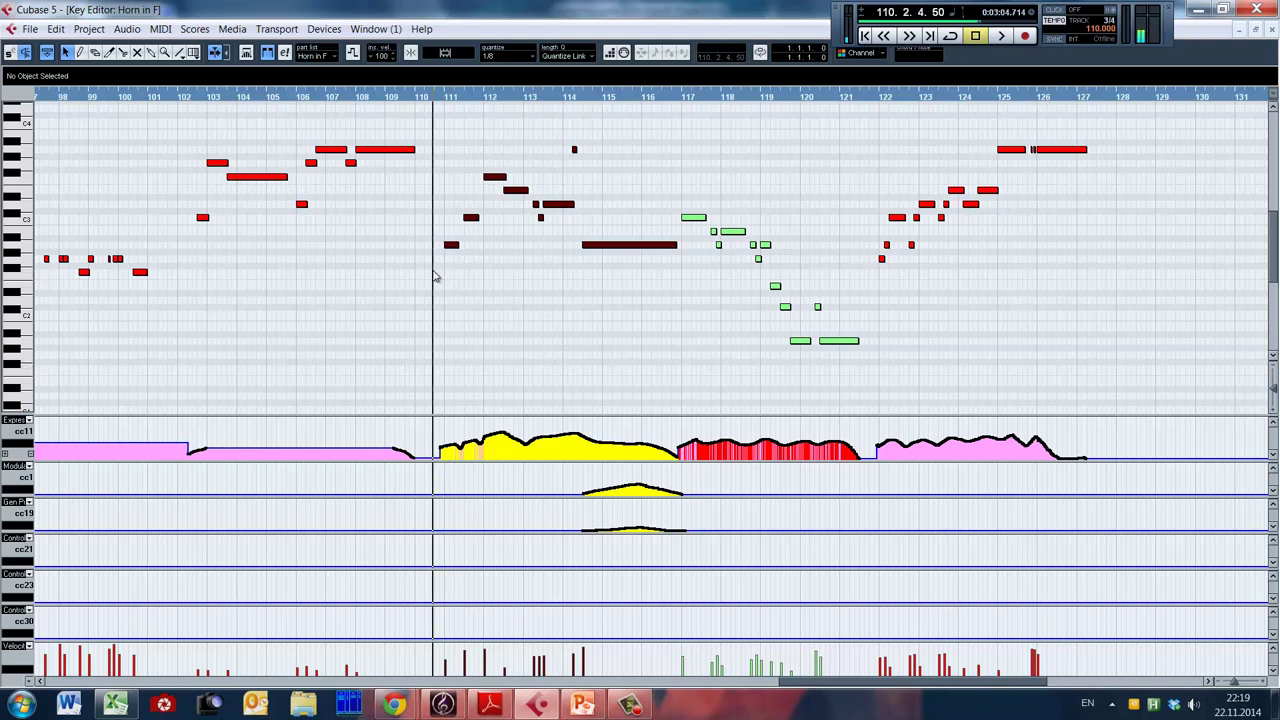
key("space")
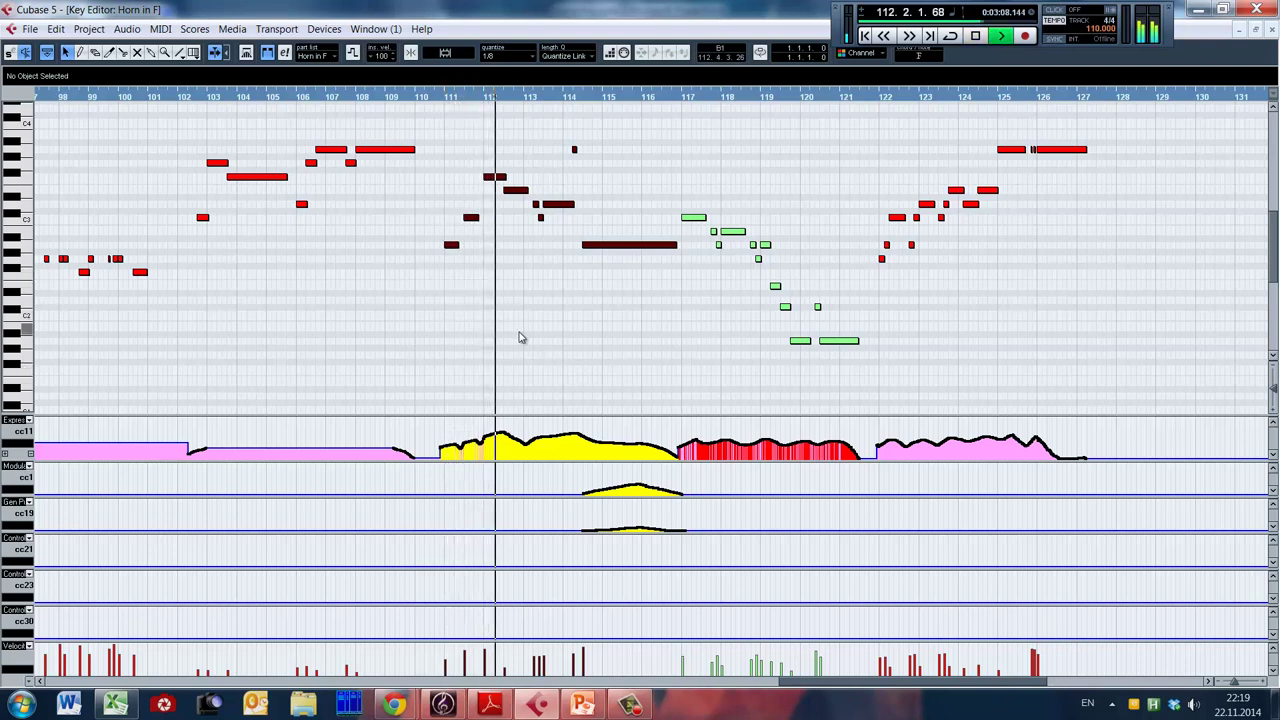
key("space")
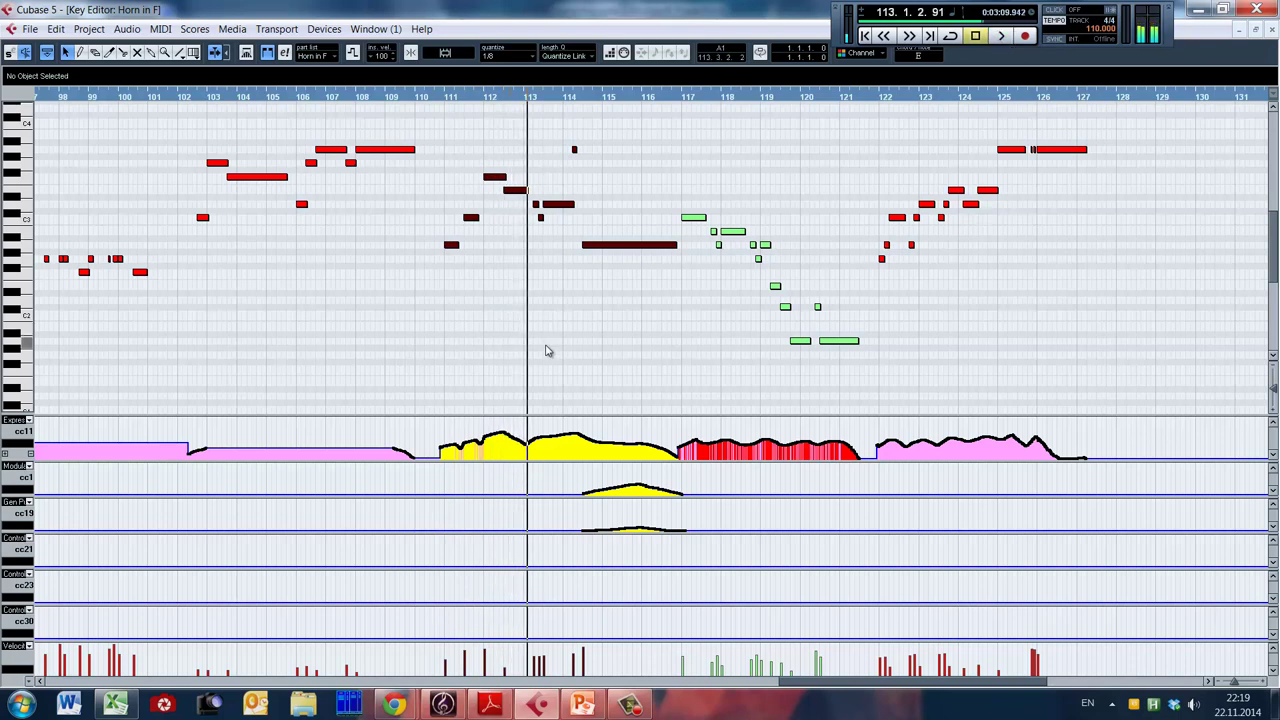
Examine the expression curve dips from bar 111 on, placing the cursor before the phrase and between its first two notes.
left_click(437, 345)
key("h")
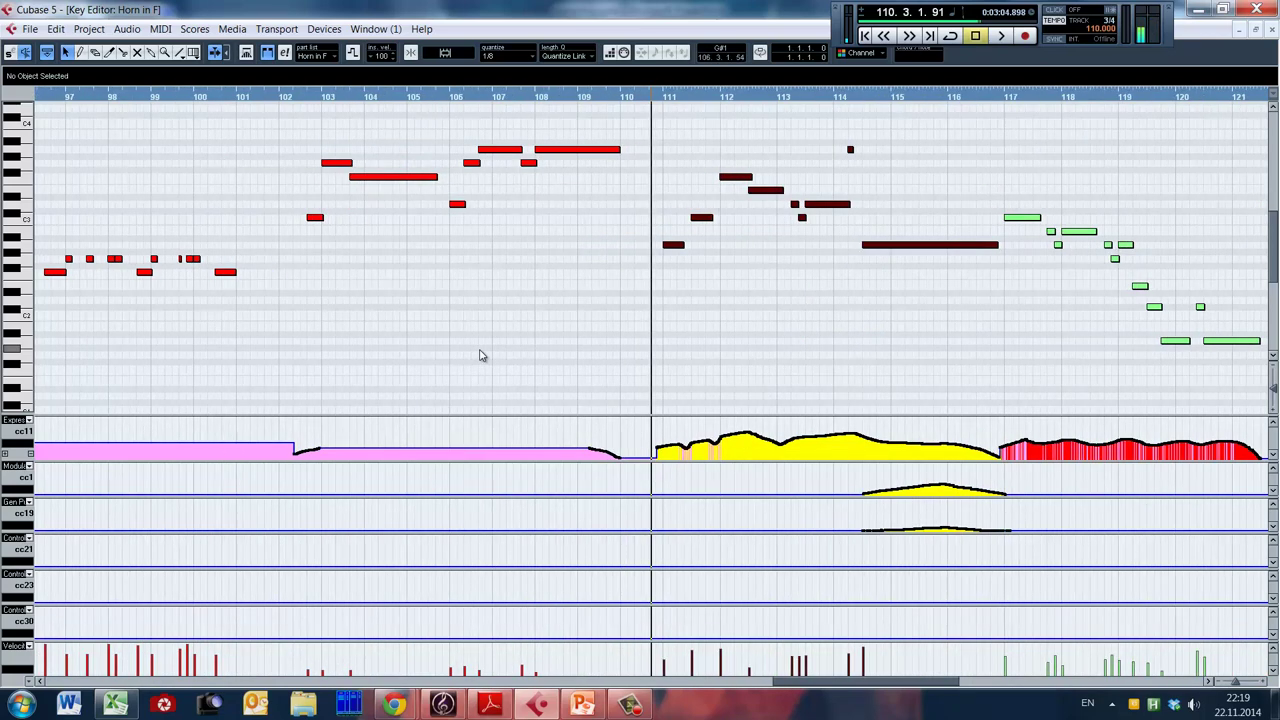
key("h")
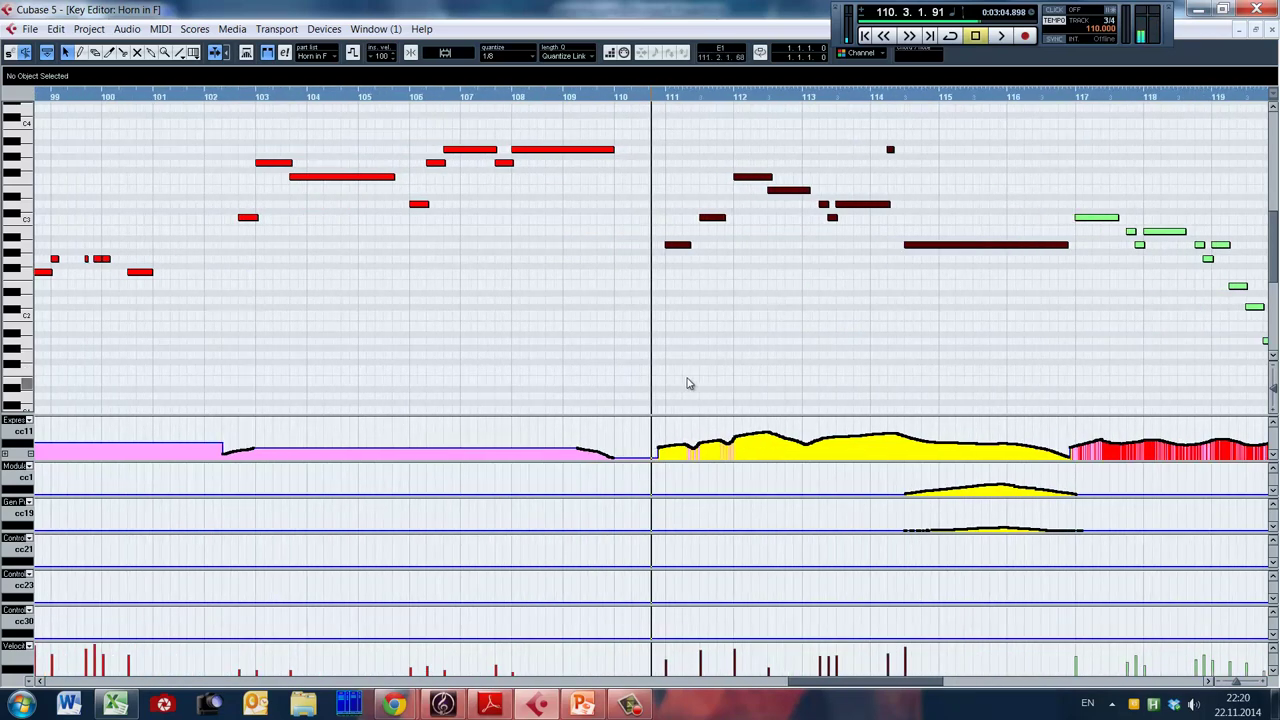
key("g")
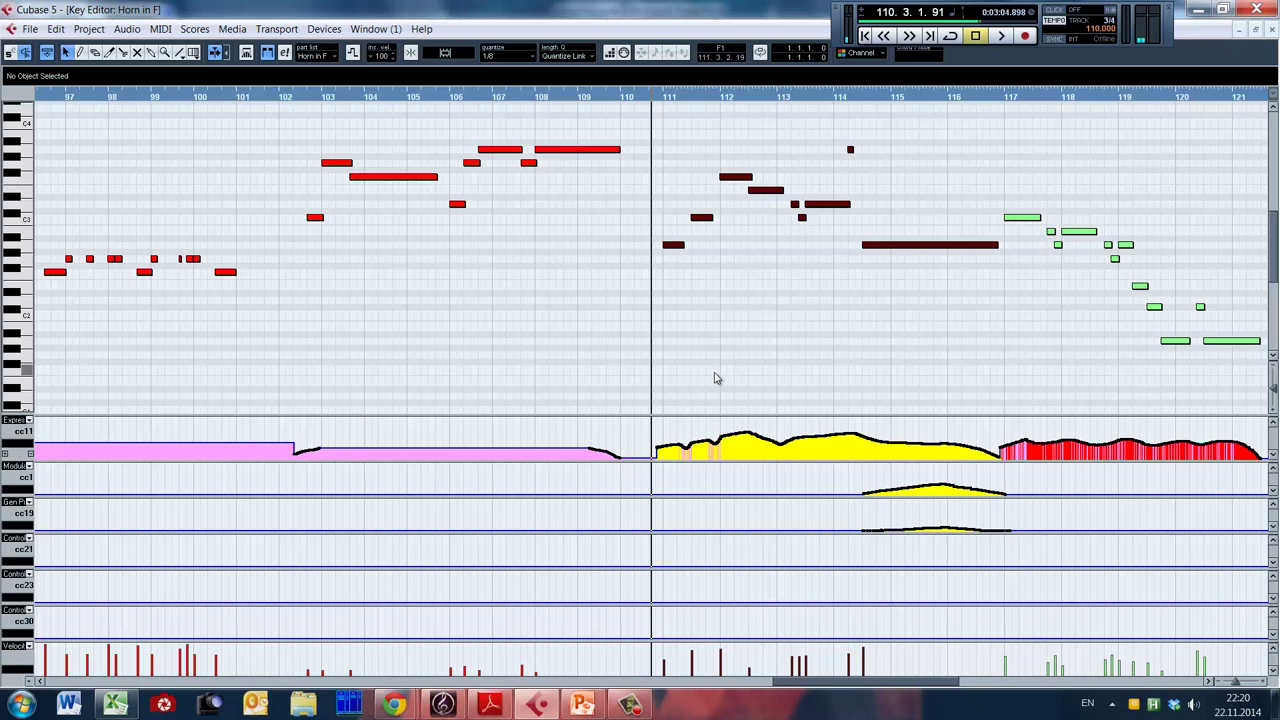
left_click(690, 262)
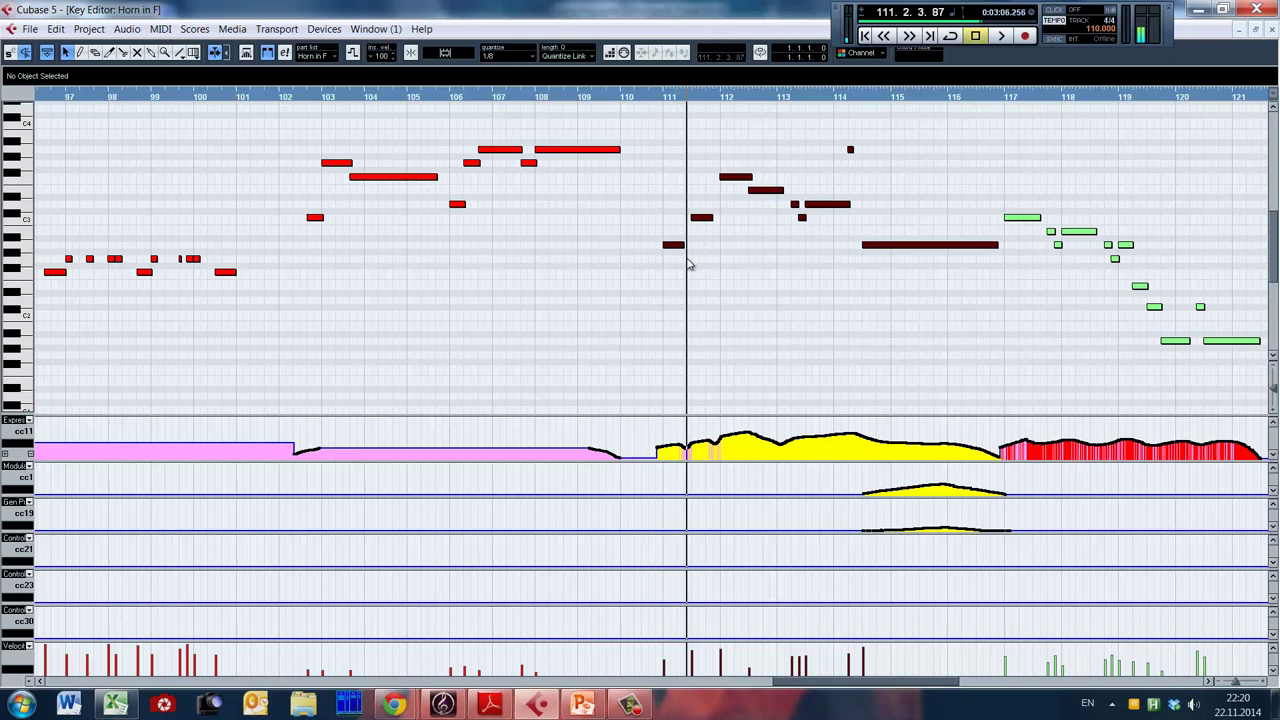
left_click(689, 103)
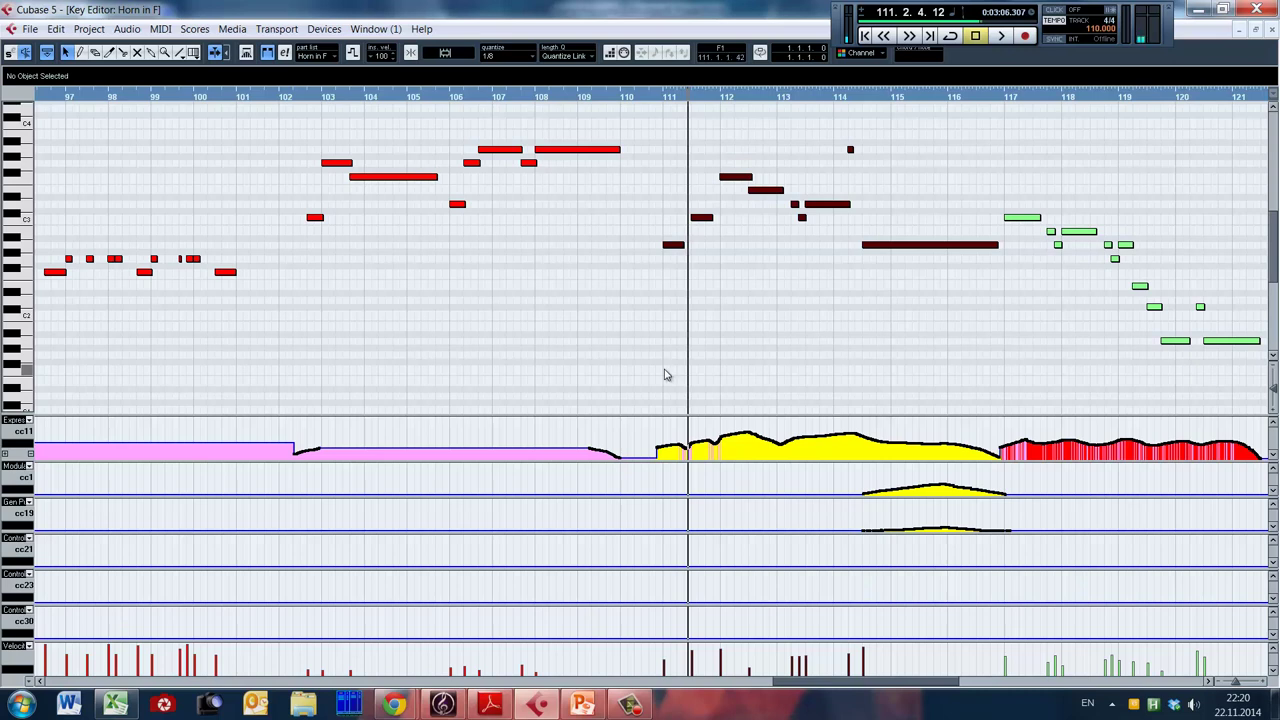
Play the Horn1 phrase from just before bar 122 and stop in bar 127.
scroll(672, 362, "right", 6)
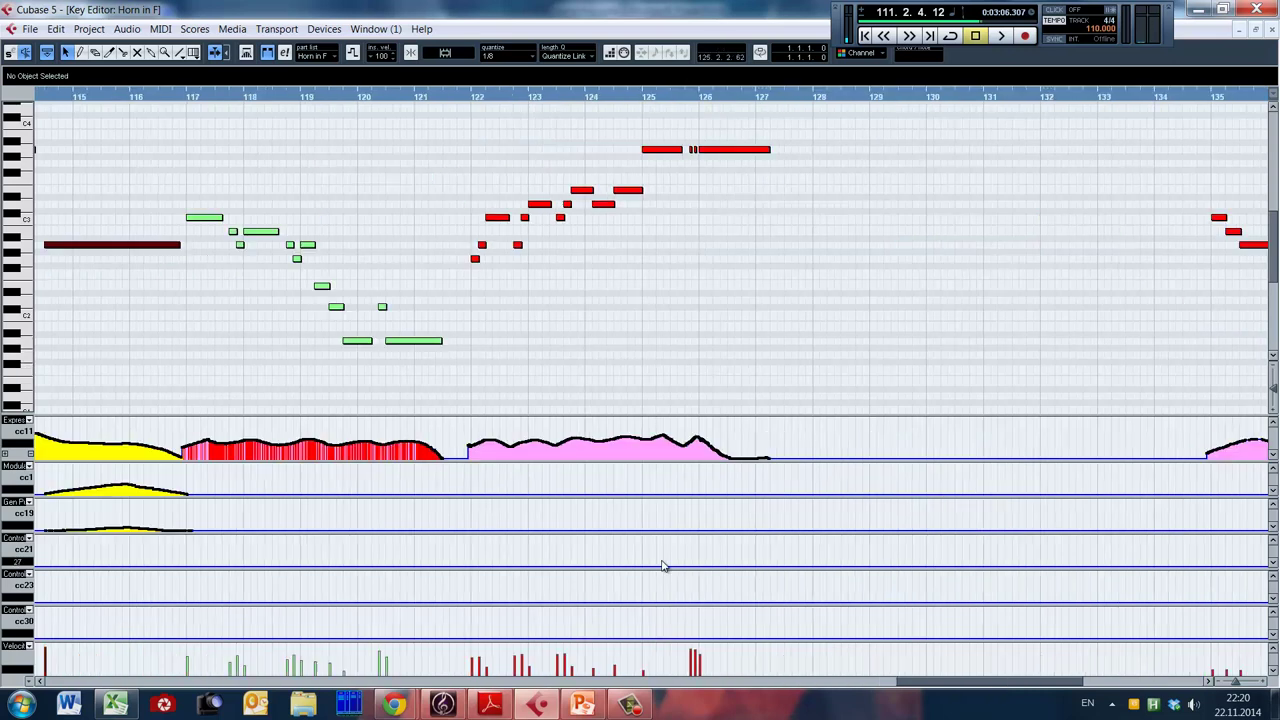
left_click(470, 330)
key("space")
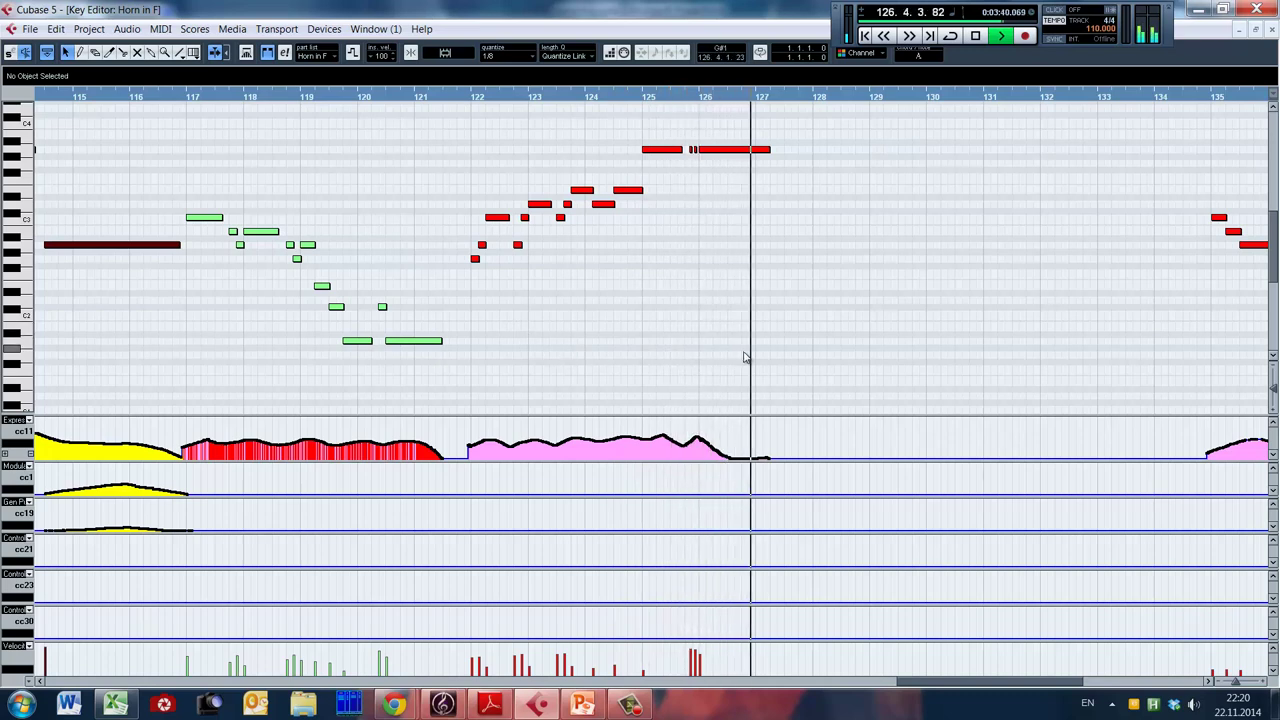
key("space")
Play the short repeated Horn1 notes from just before bar 80 and stop in bar 85.
scroll(689, 349, "left", 10)
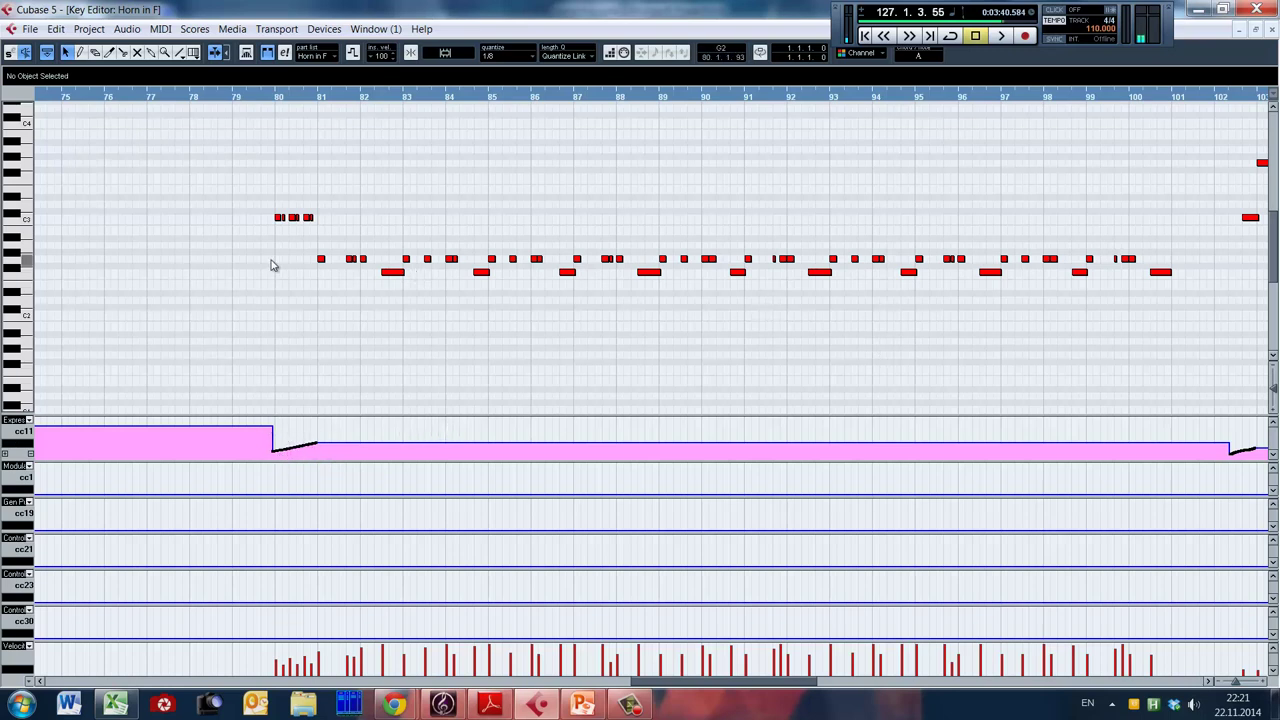
left_click(265, 285)
key("space")
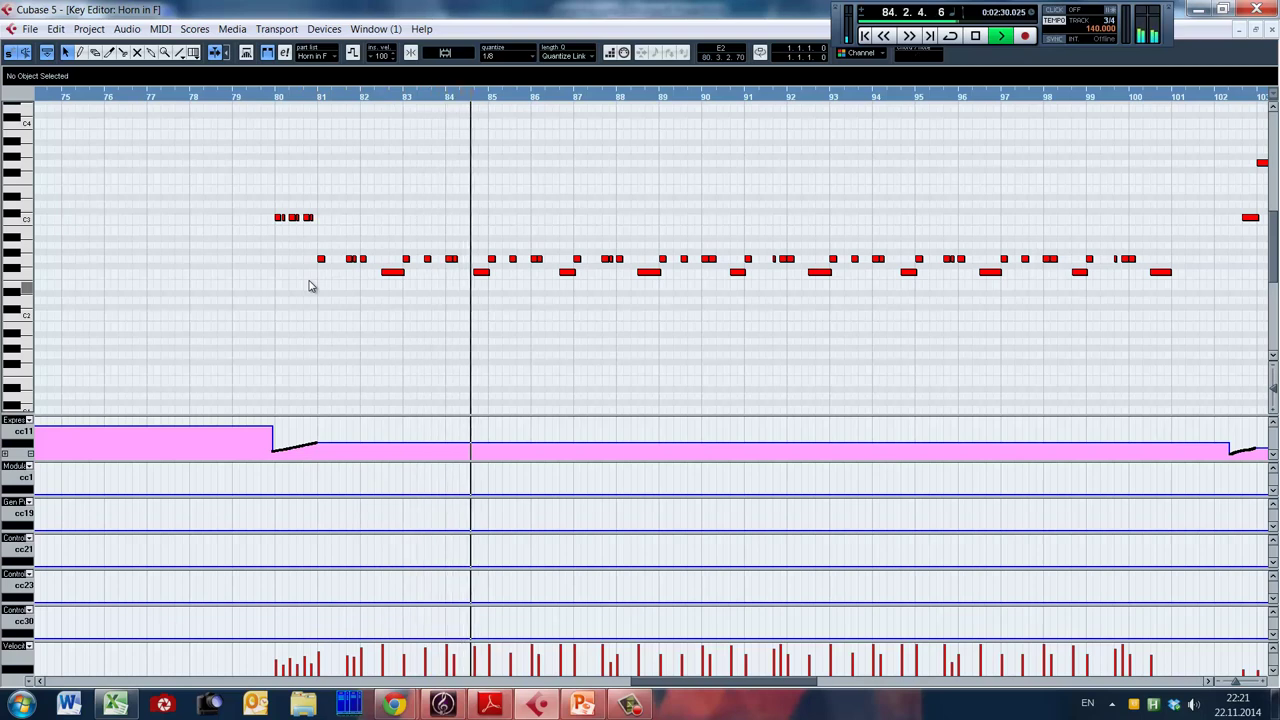
key("space")
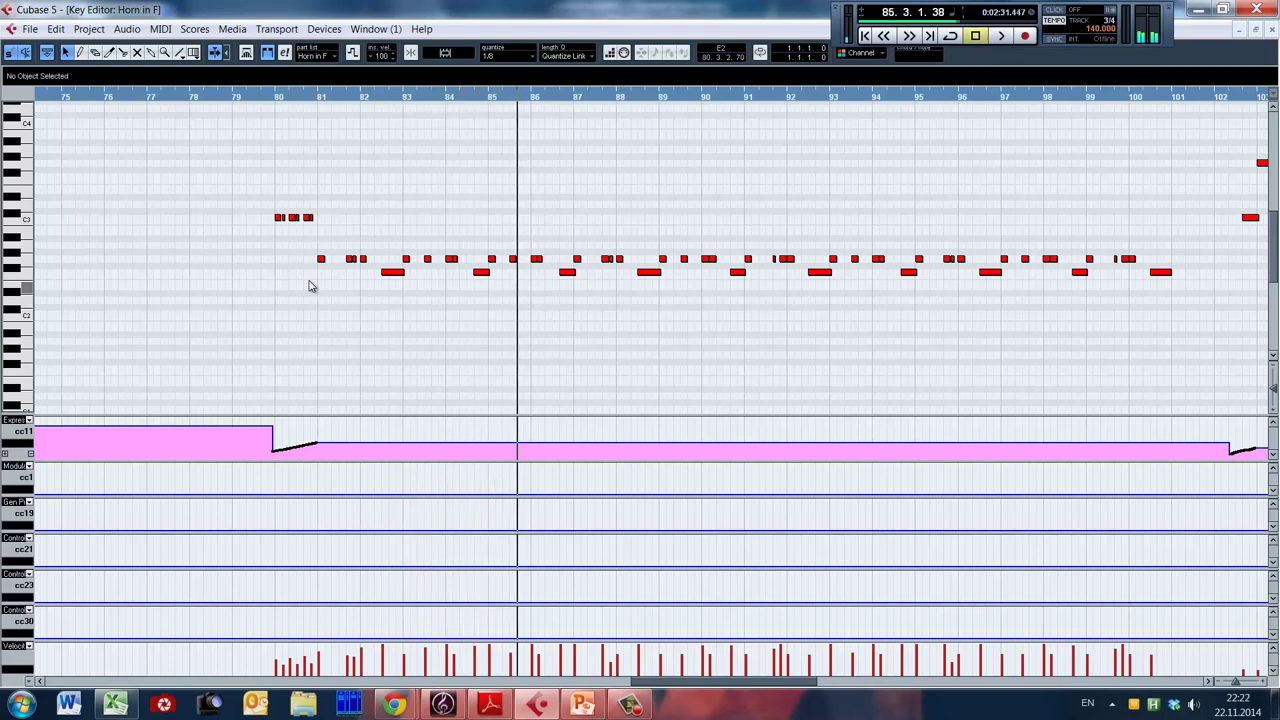
Place the cursor just before bar 80 and examine the velocities of the short repeated Horn1 notes across that bar.
scroll(330, 296, "left", 3)
left_click(214, 280)
key("h")
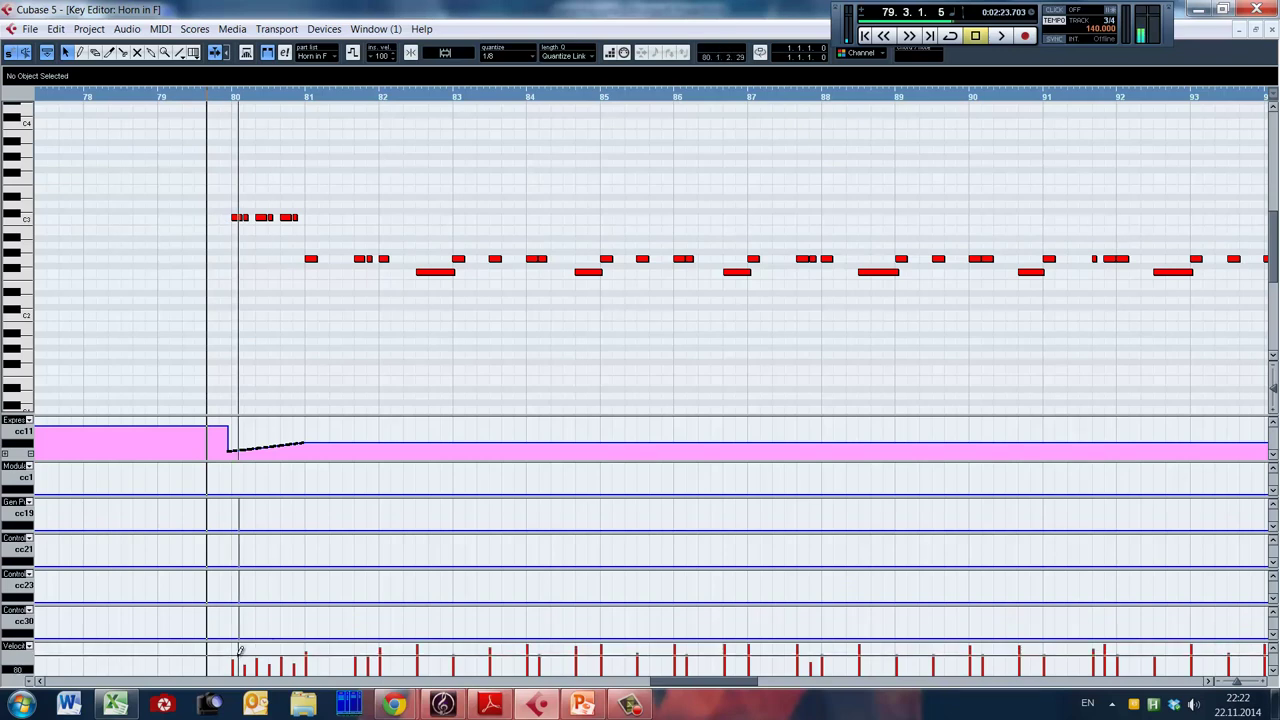
left_click_drag(237, 655, 300, 655)
key("alt+Tab")
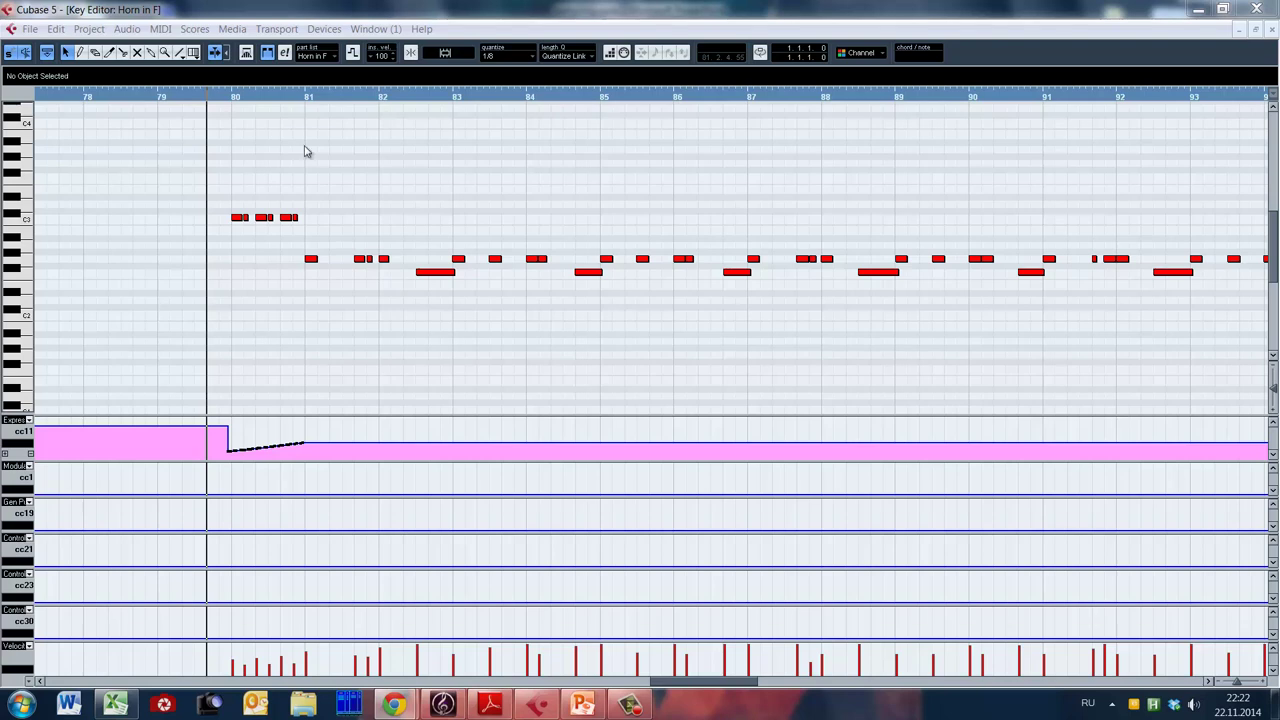
left_click(386, 329)
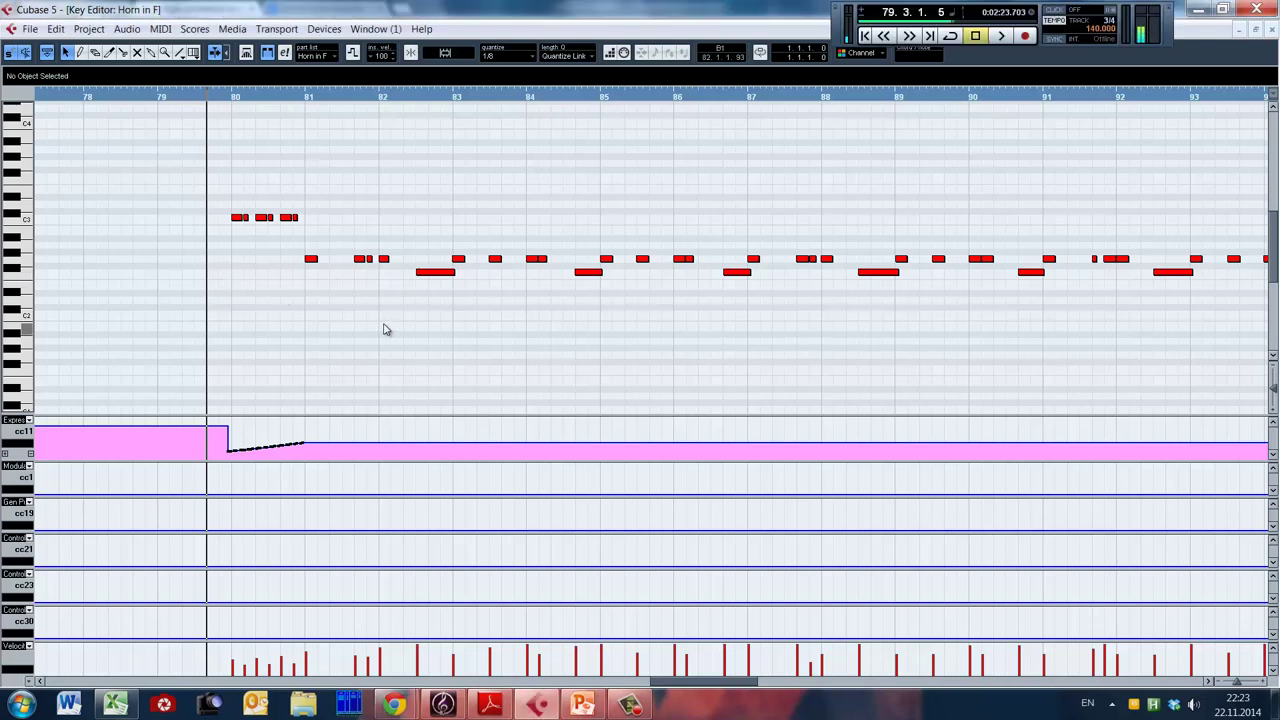
Place the cursor just before bar 84 and examine the lengths, gaps and overlaps of the Horn1 notes in bars 83 to 85.
left_click(409, 100)
left_click(520, 296)
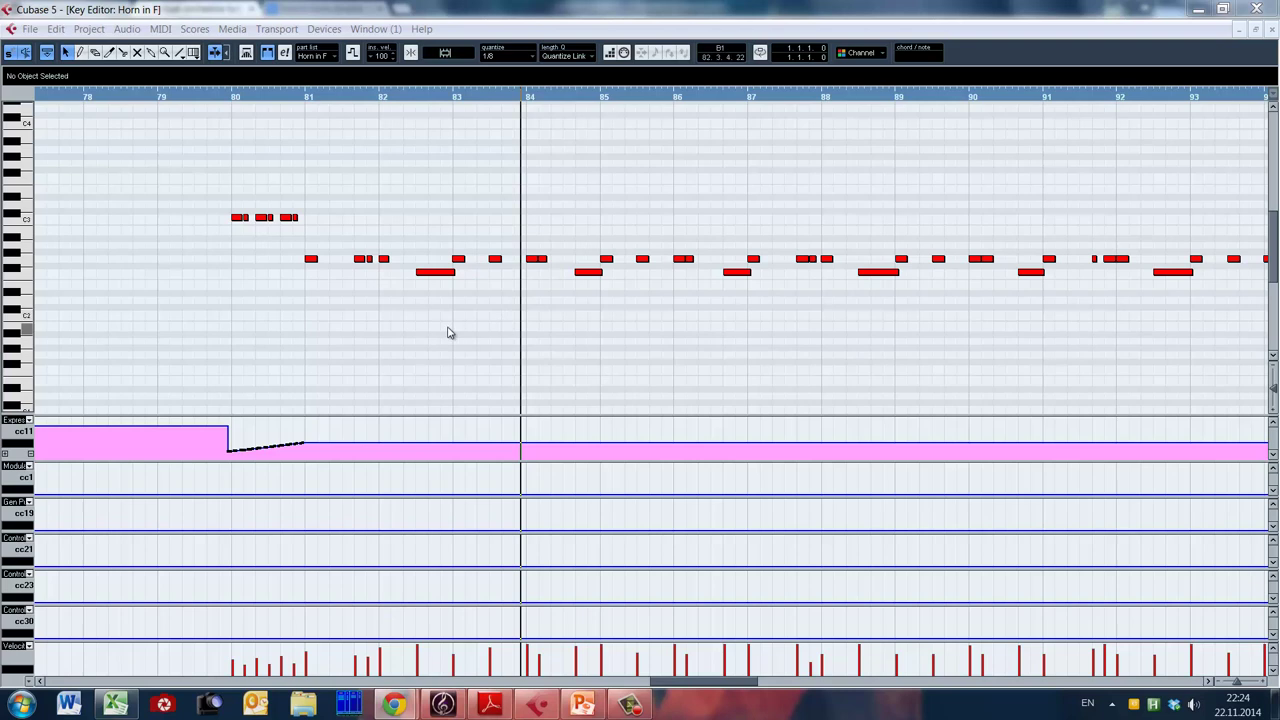
left_click(516, 303)
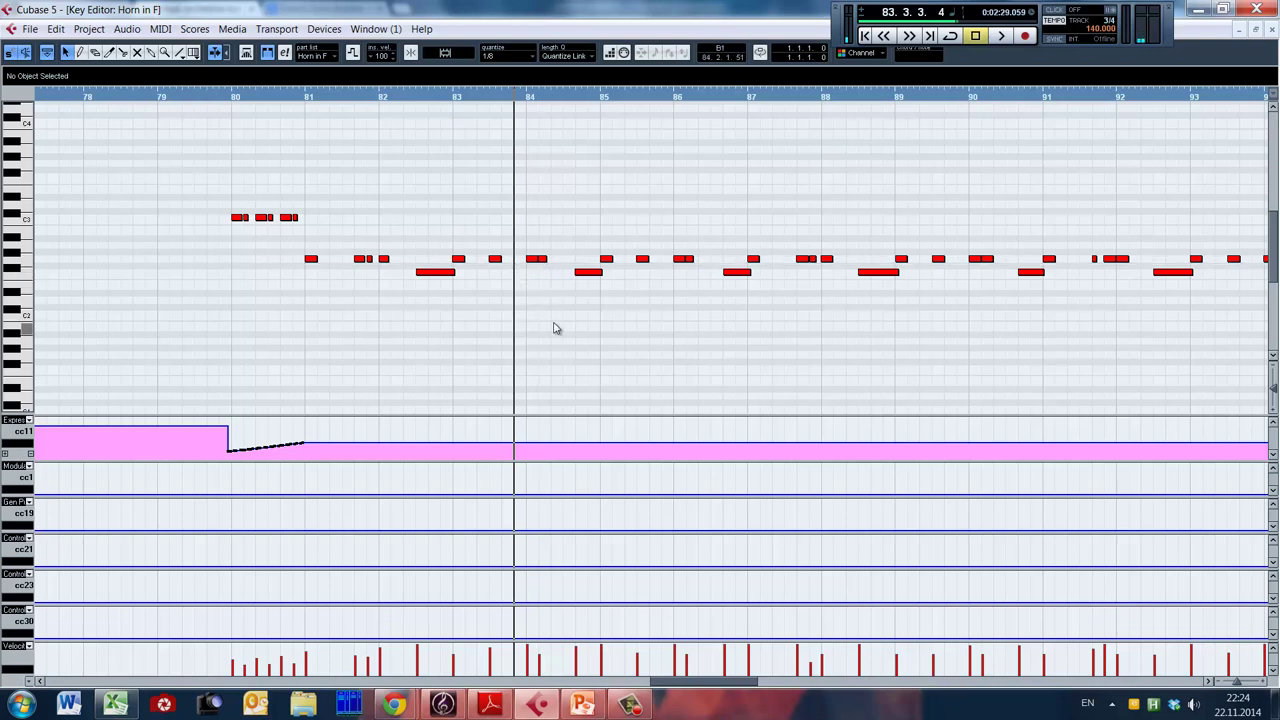
key("h")
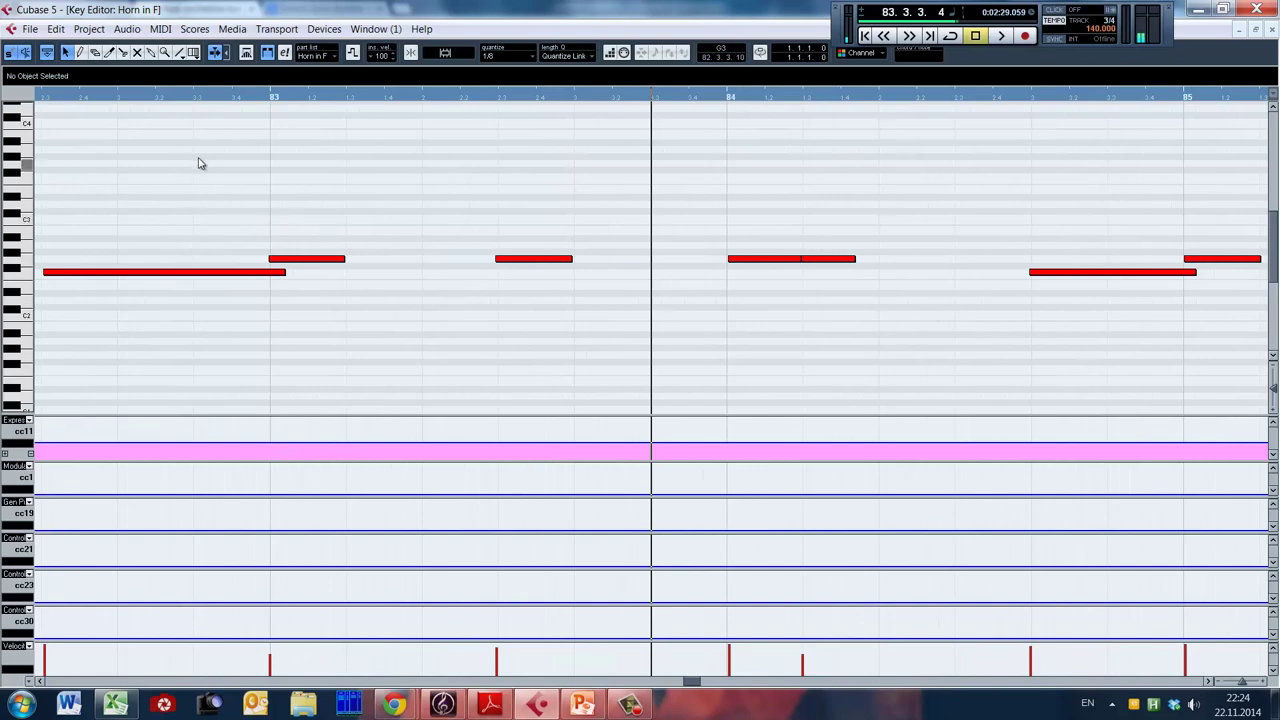
left_click_drag(186, 178, 1189, 254)
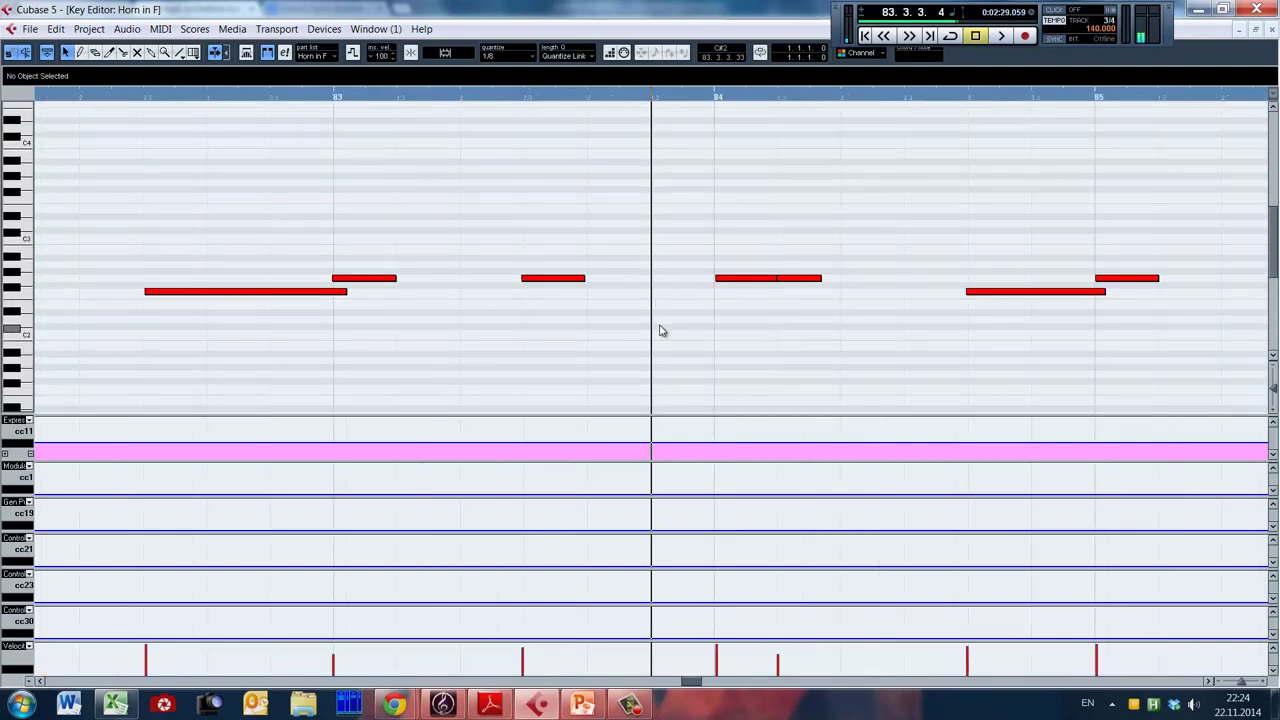
key("g")
key("g")
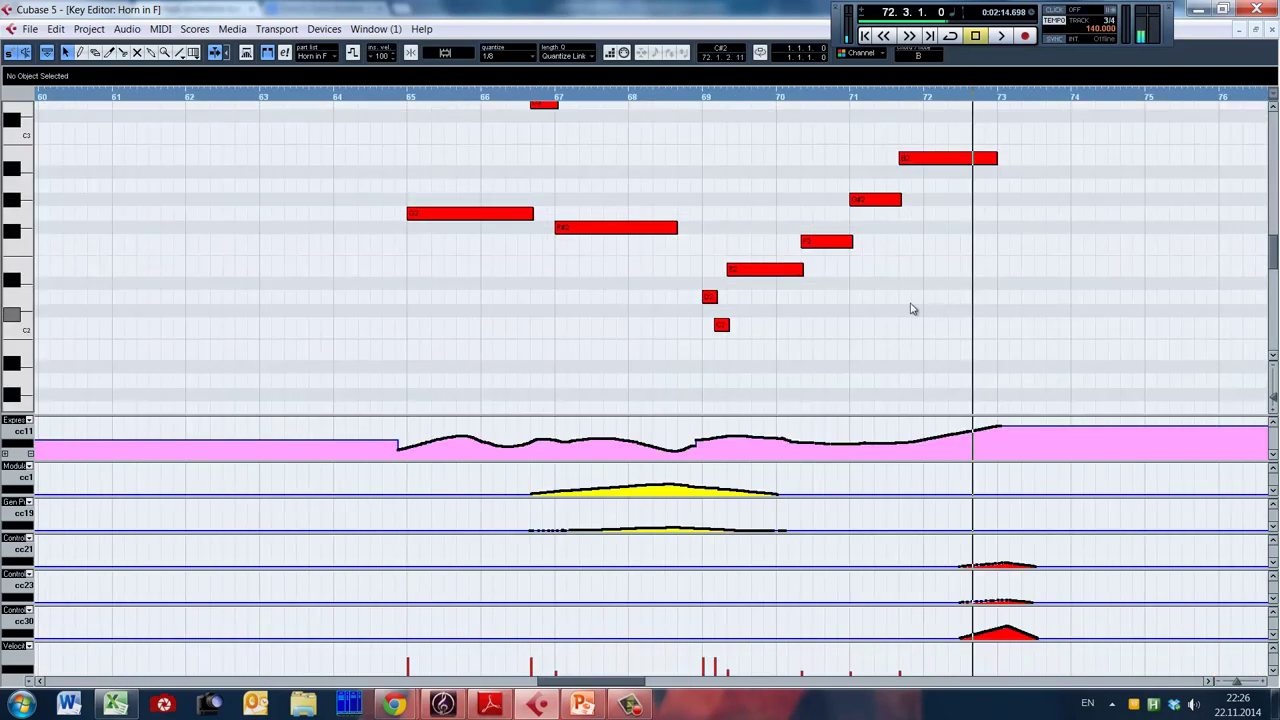
Play the rising Horn1 line from the note starting at bar 71 and stop in bar 73, after the cc30 peak.
left_click(865, 340)
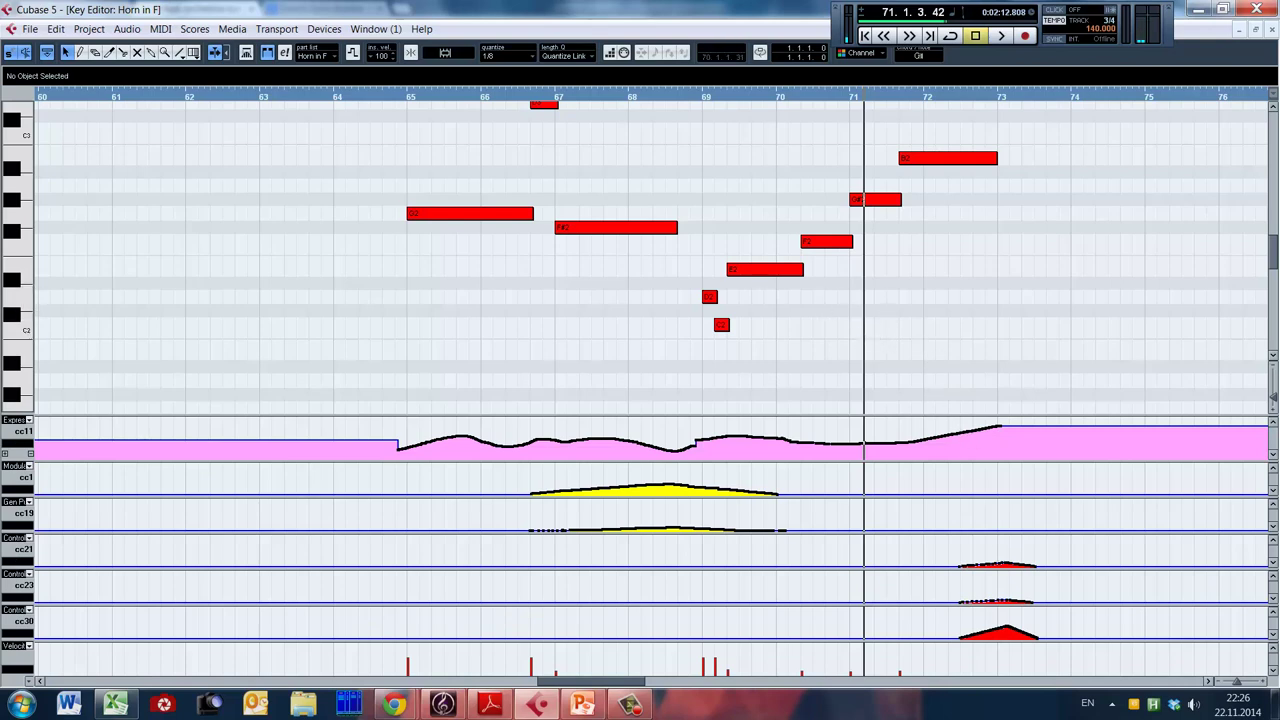
key("F2")
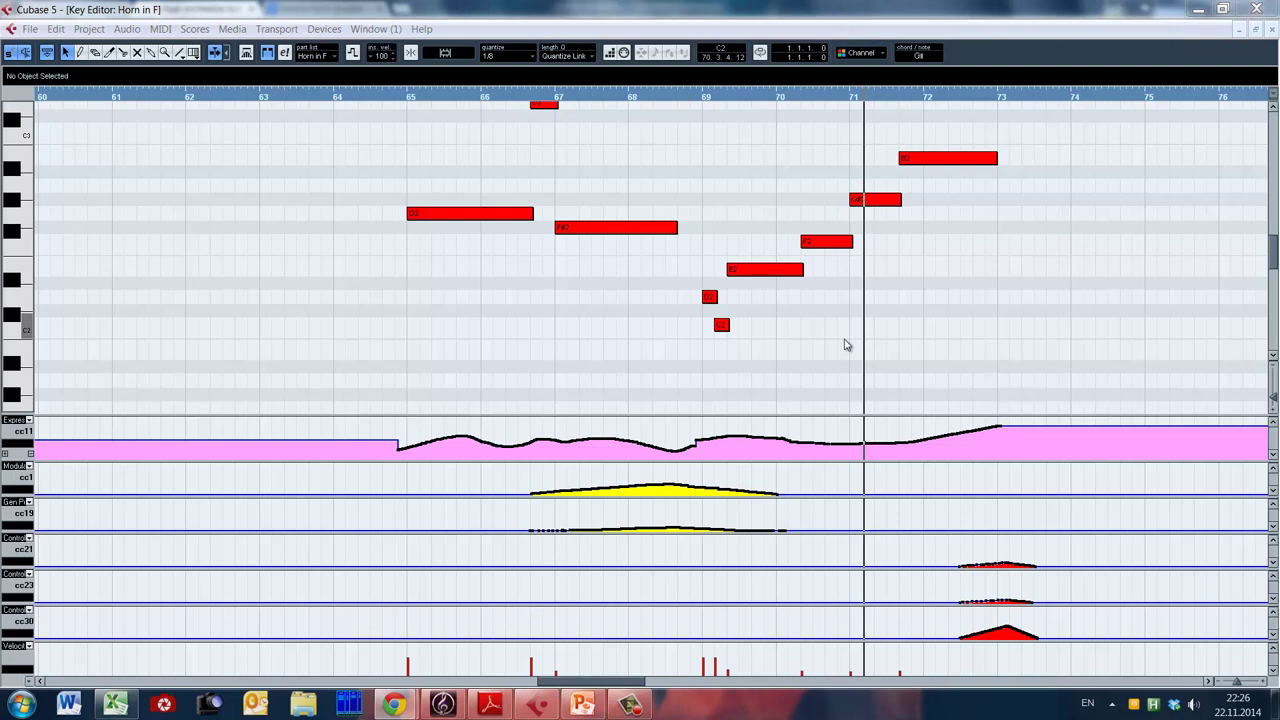
key("F2")
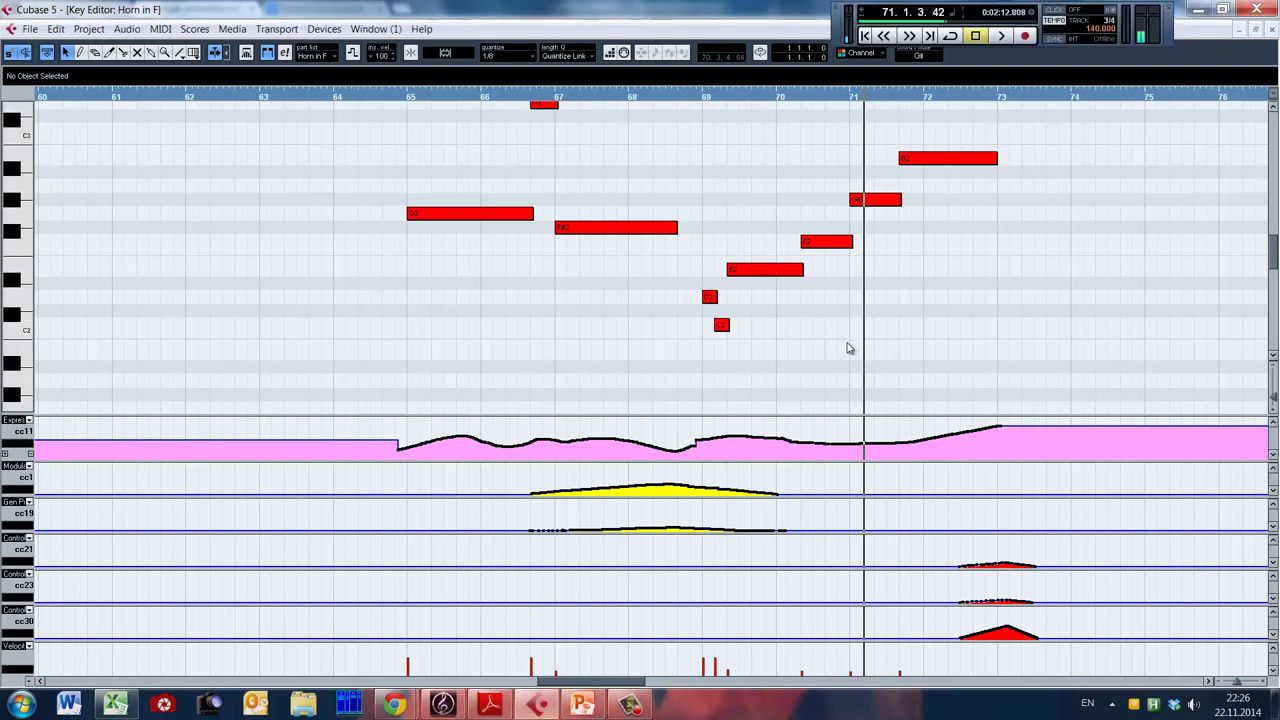
key("F2")
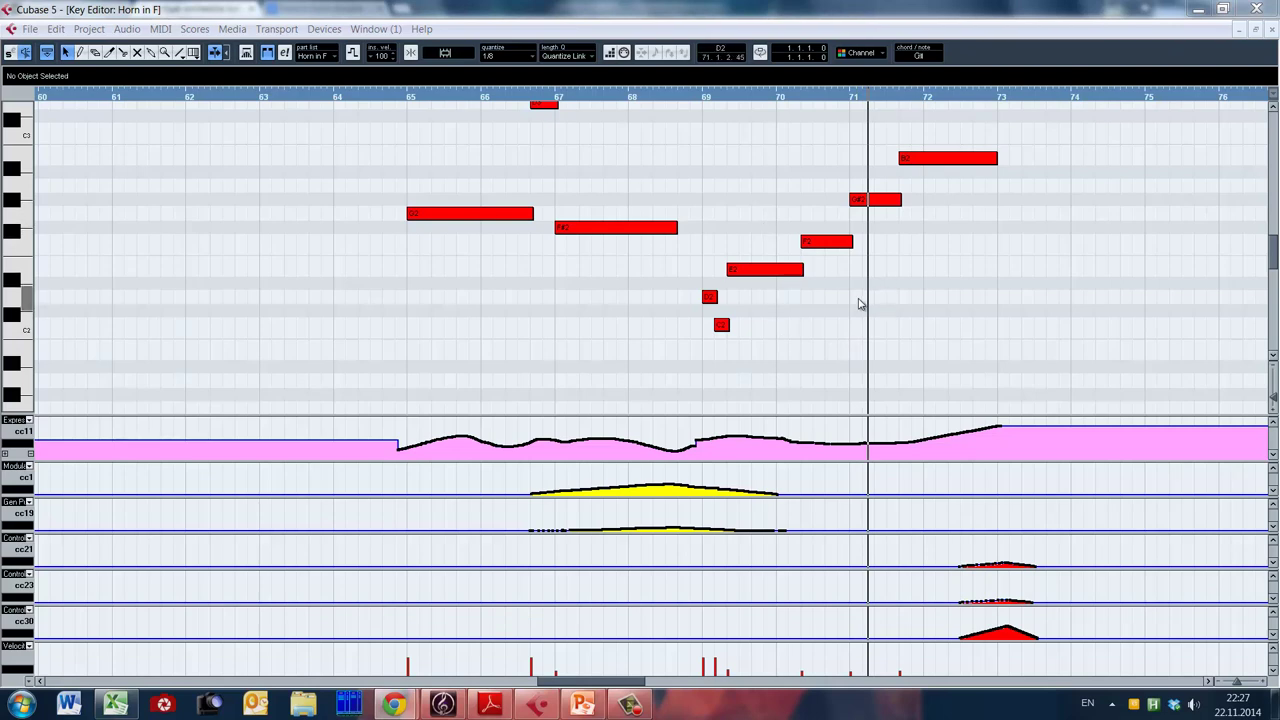
key("F2")
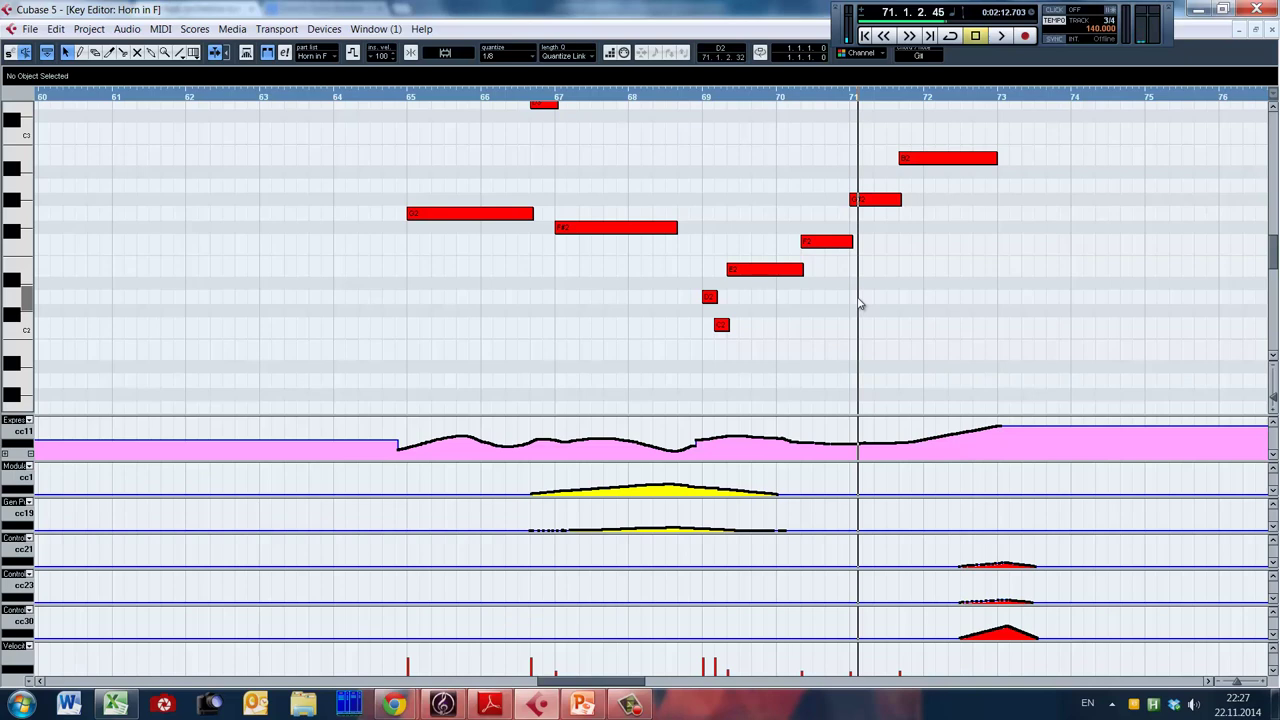
key("space")
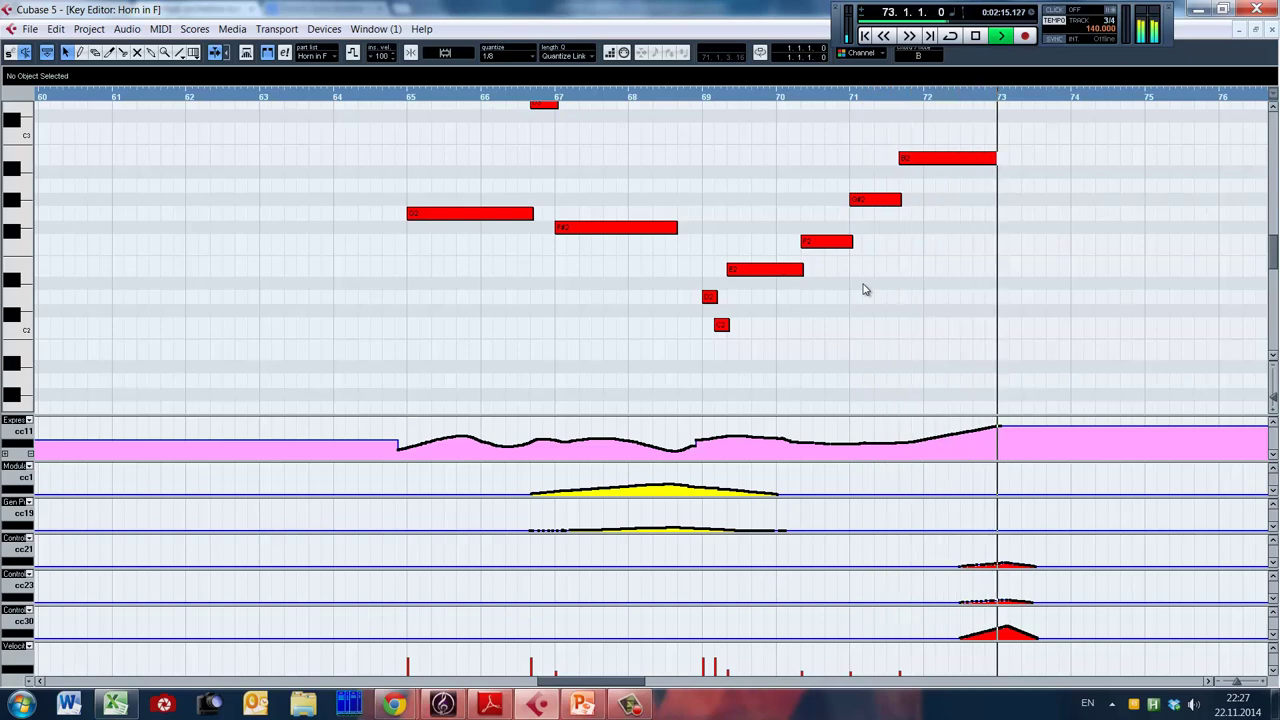
key("space")
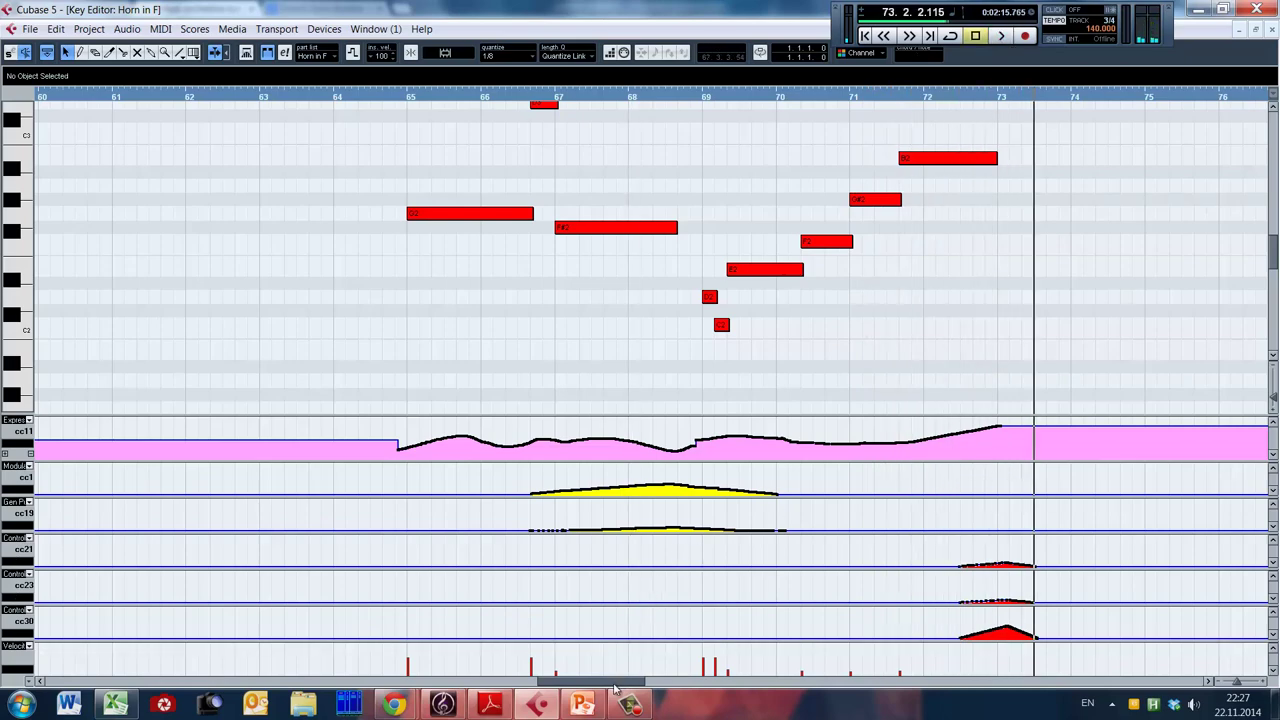
Play the dark red Horn1 phrase from bar 112 through the long A2 note with its modulation curve.
left_click_drag(630, 681, 675, 690)
scroll(494, 331, "right", 10)
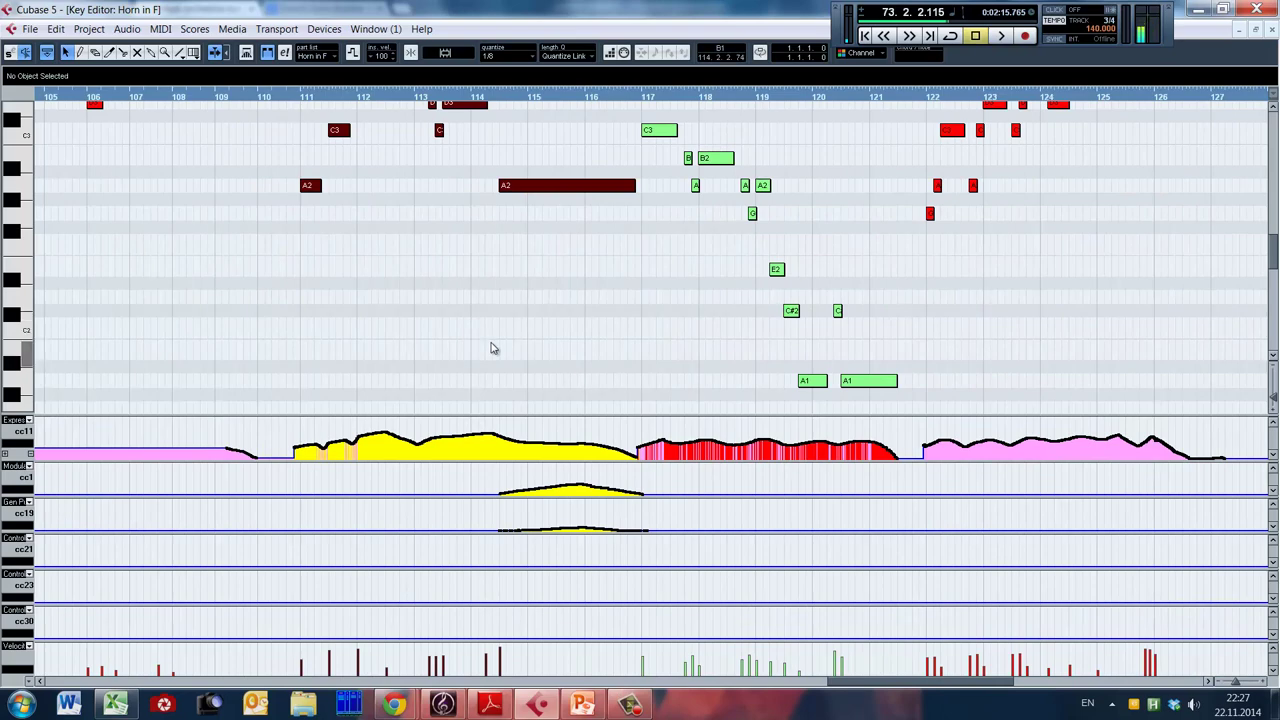
scroll(491, 348, "down", 2)
left_click(449, 345)
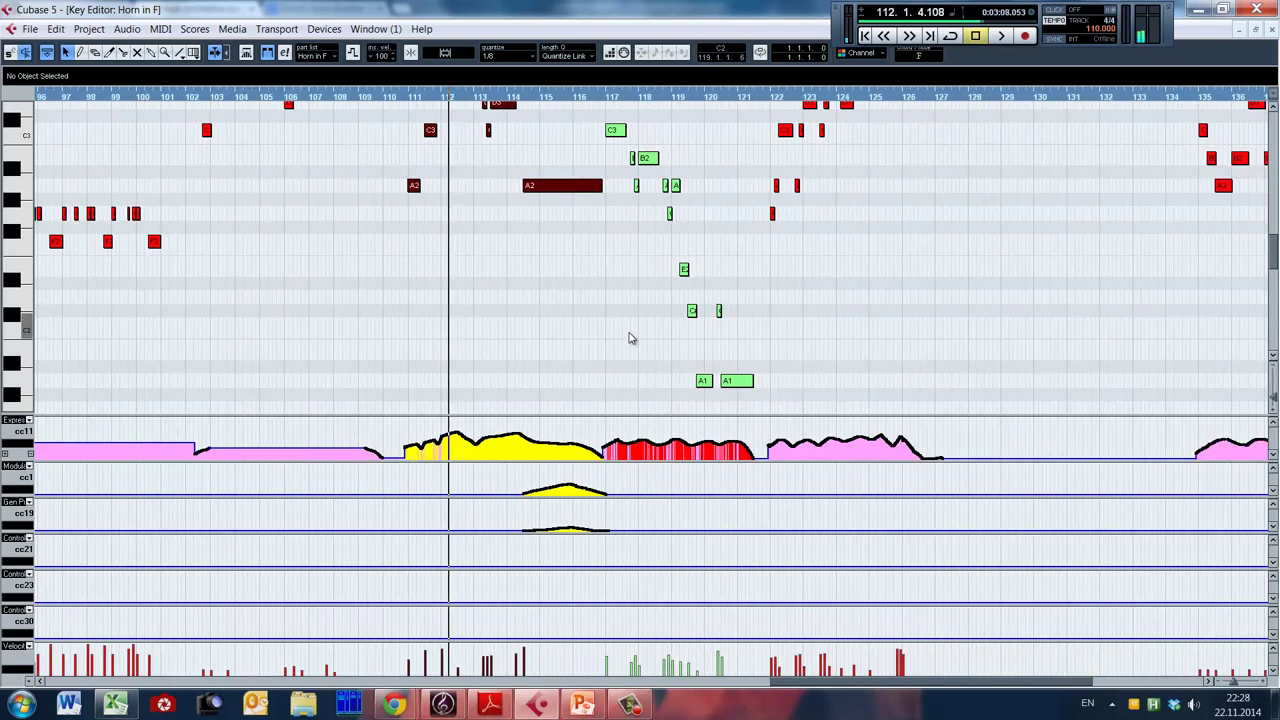
scroll(645, 373, "up", 4)
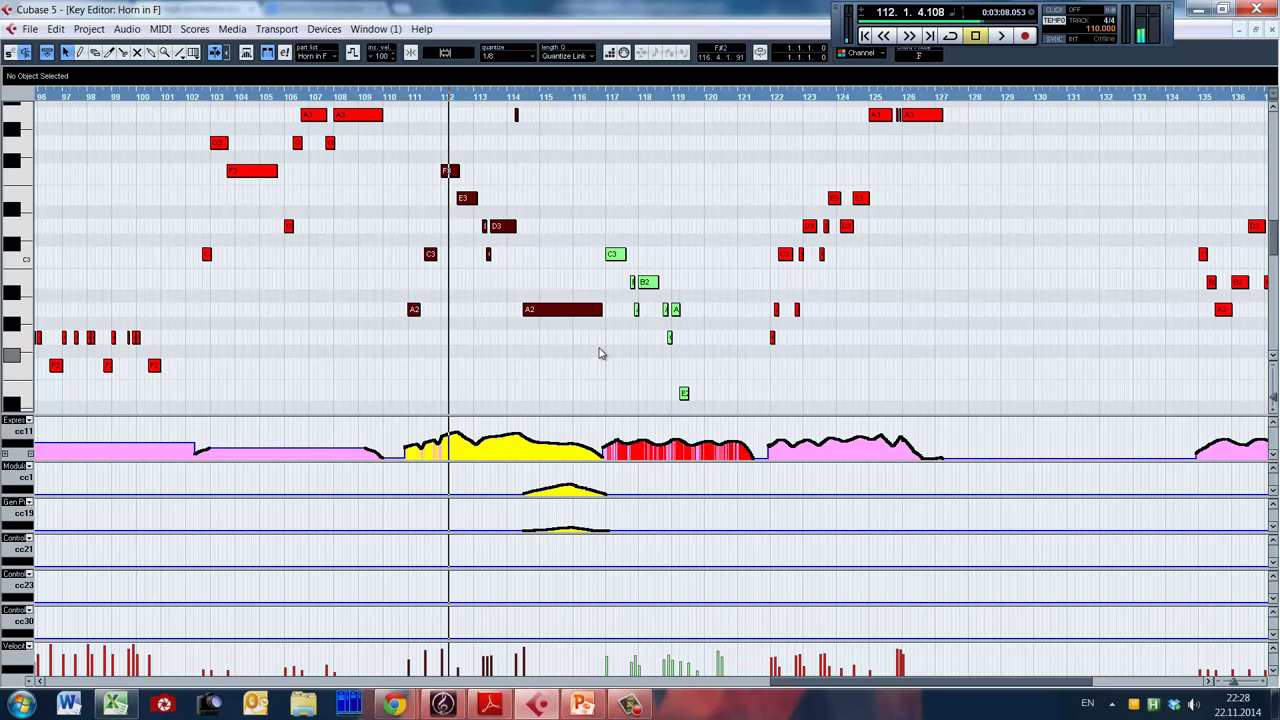
key("space")
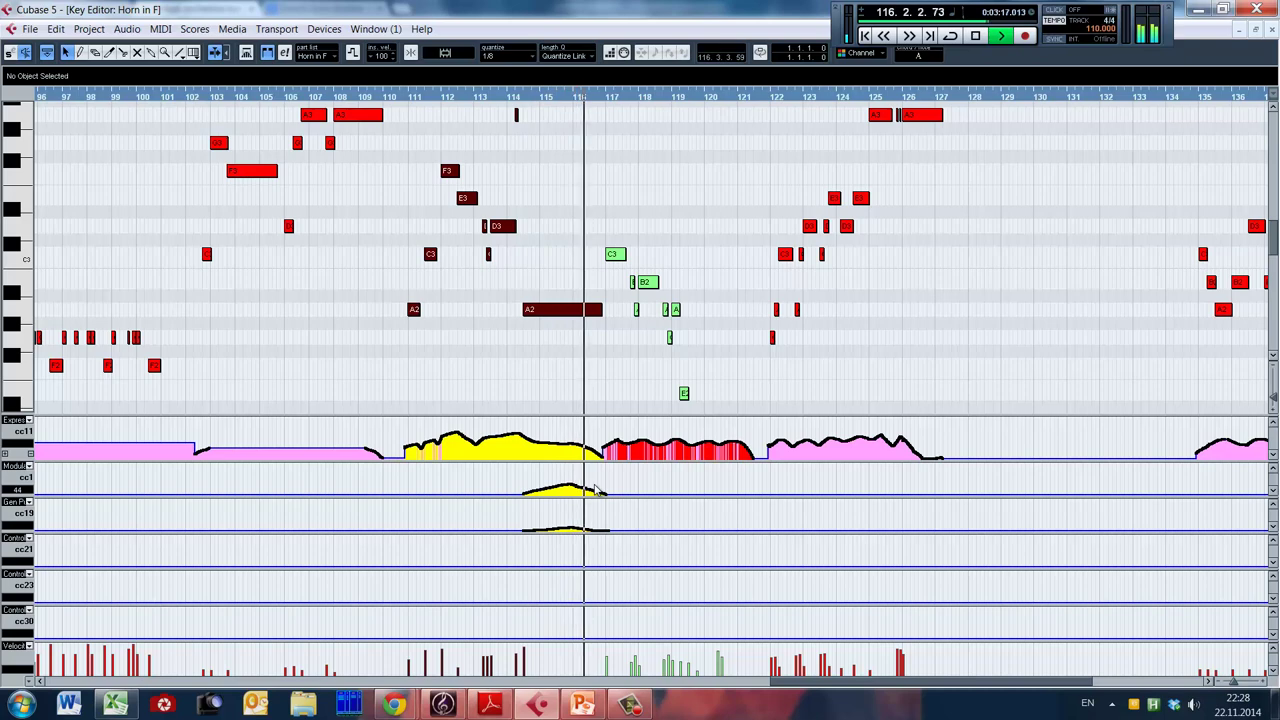
key("space")
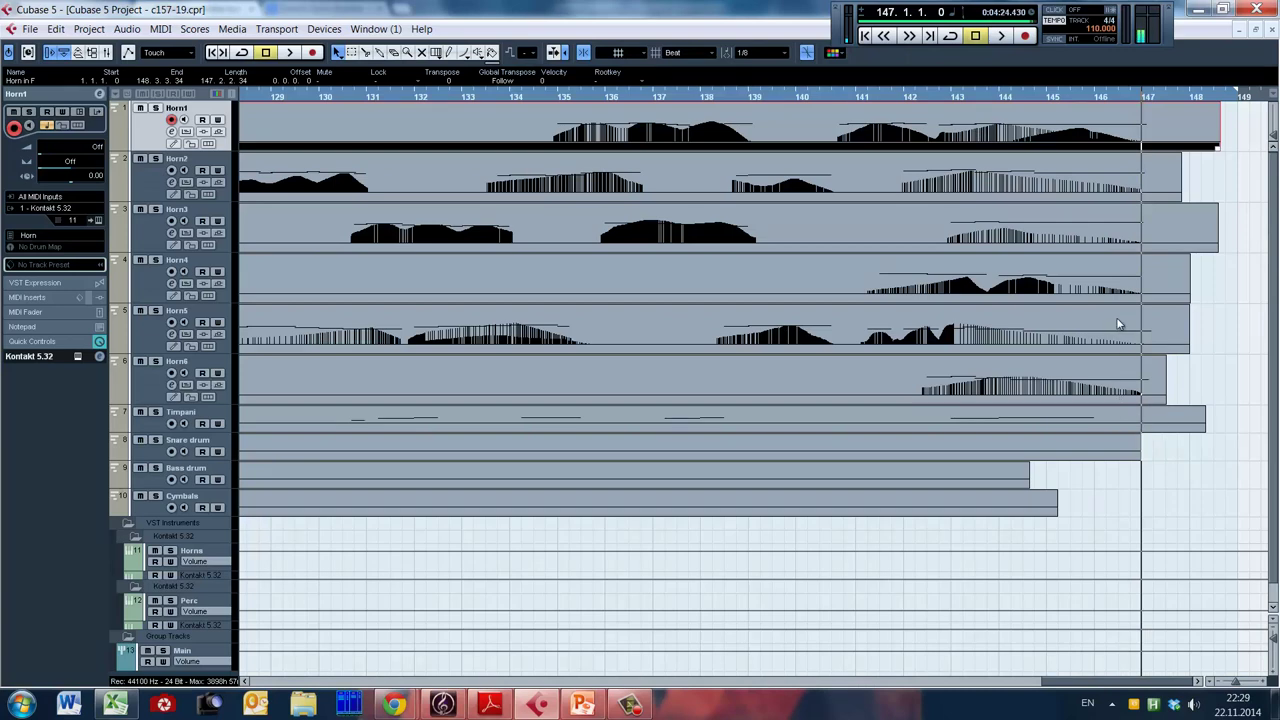
Compare the endings of the horn tracks in the project by placing the cursor at bar 146 and moving it to bar 147.
left_click(1094, 253)
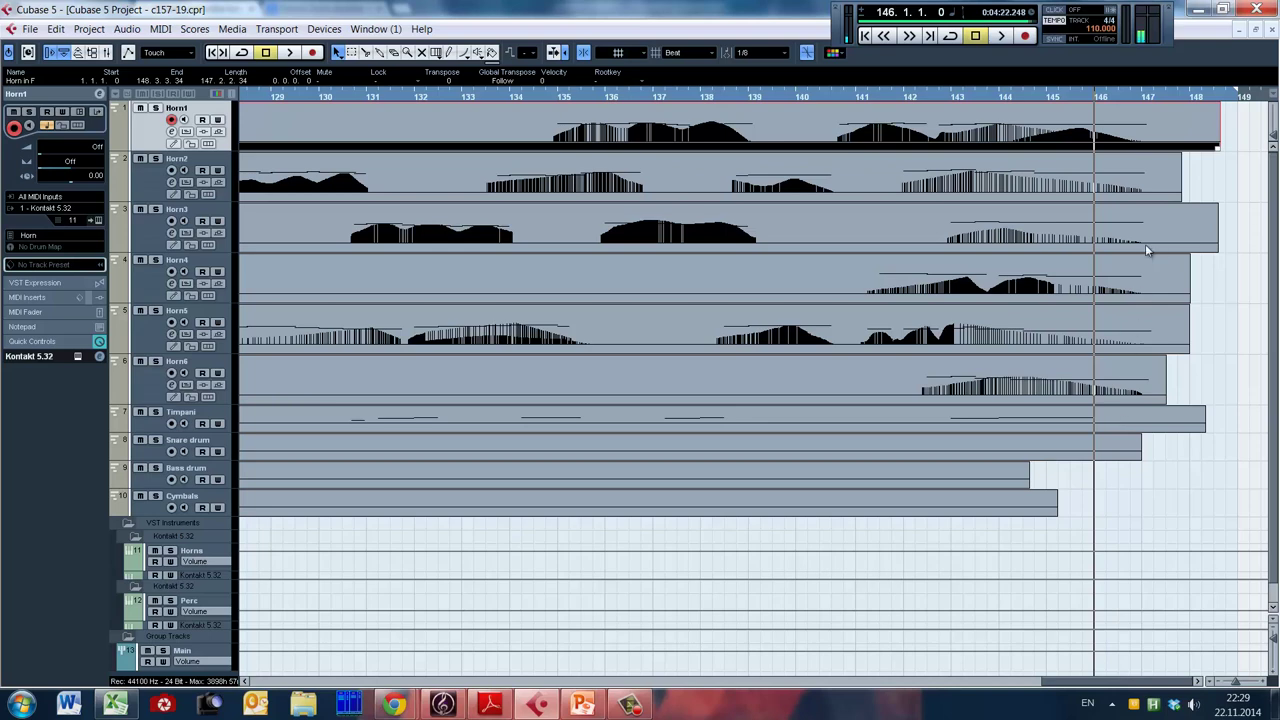
key("n")
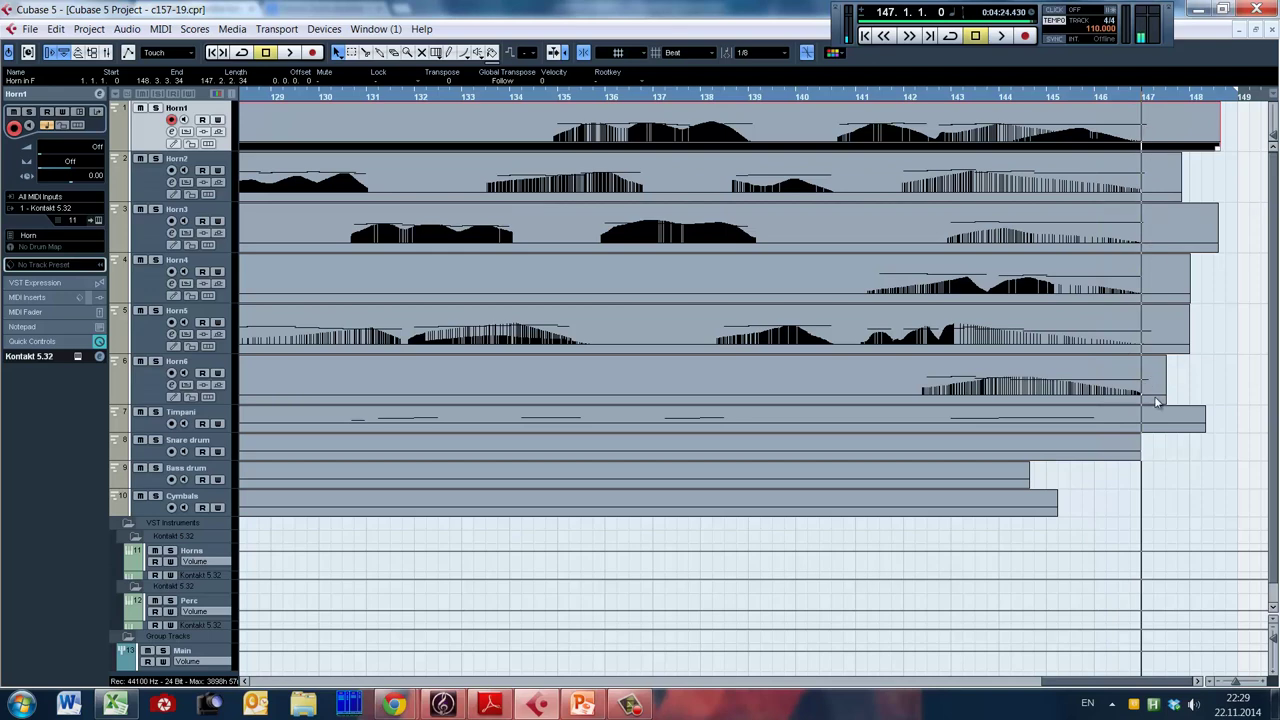
key("F2")
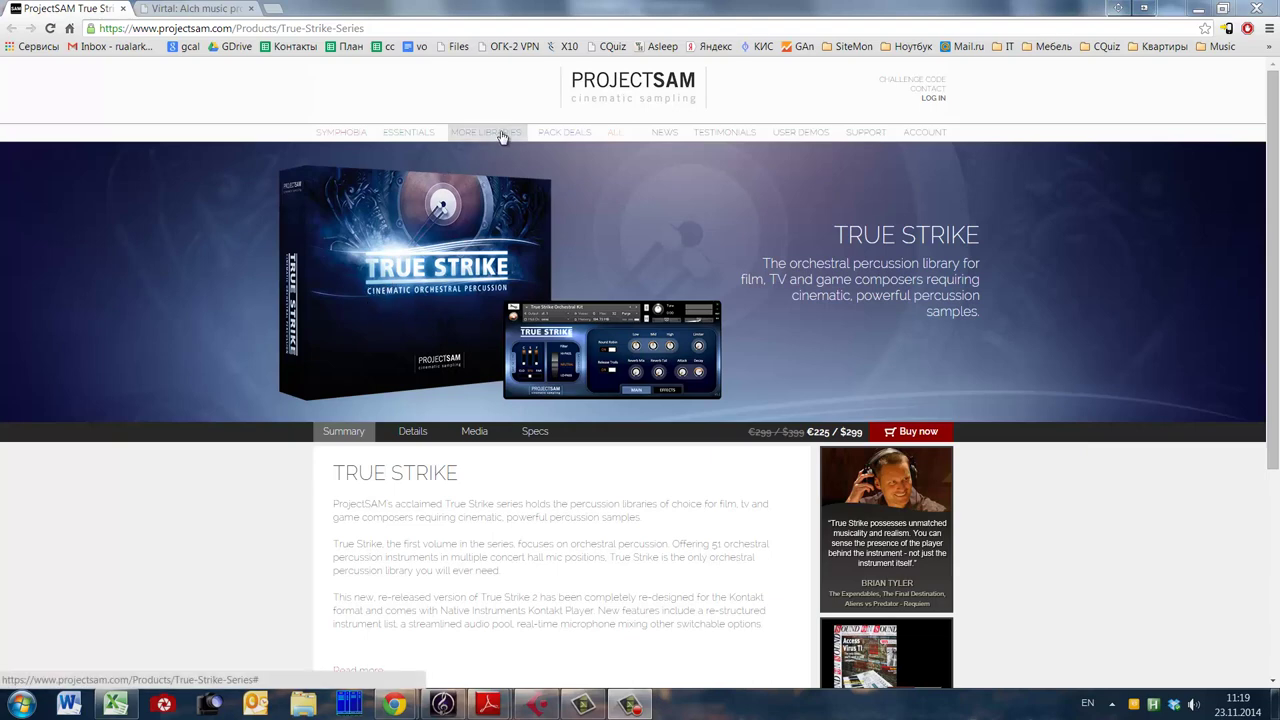
Open the True Strike 2 page on the ProjectSAM website and read through its details, down to the cimbalom section.
mouse_move(502, 137)
left_click(455, 182)
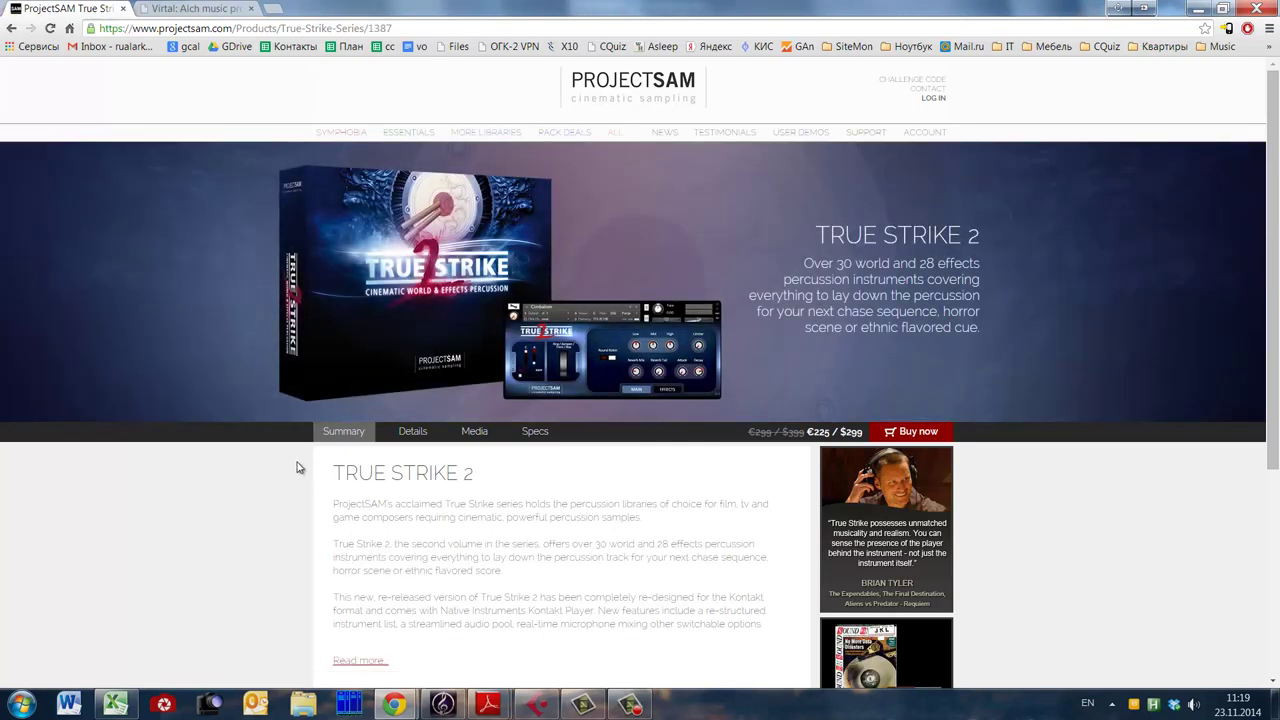
scroll(292, 460, "down", 1)
left_click(413, 298)
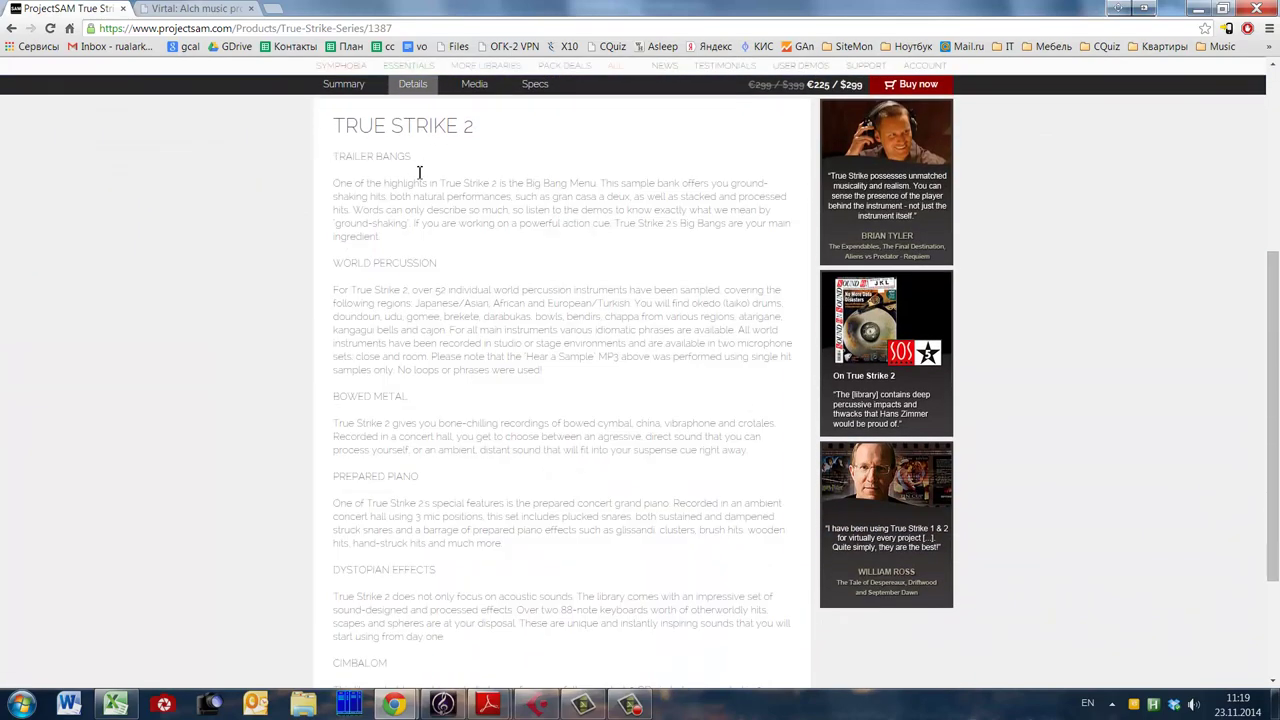
scroll(410, 358, "down", 1)
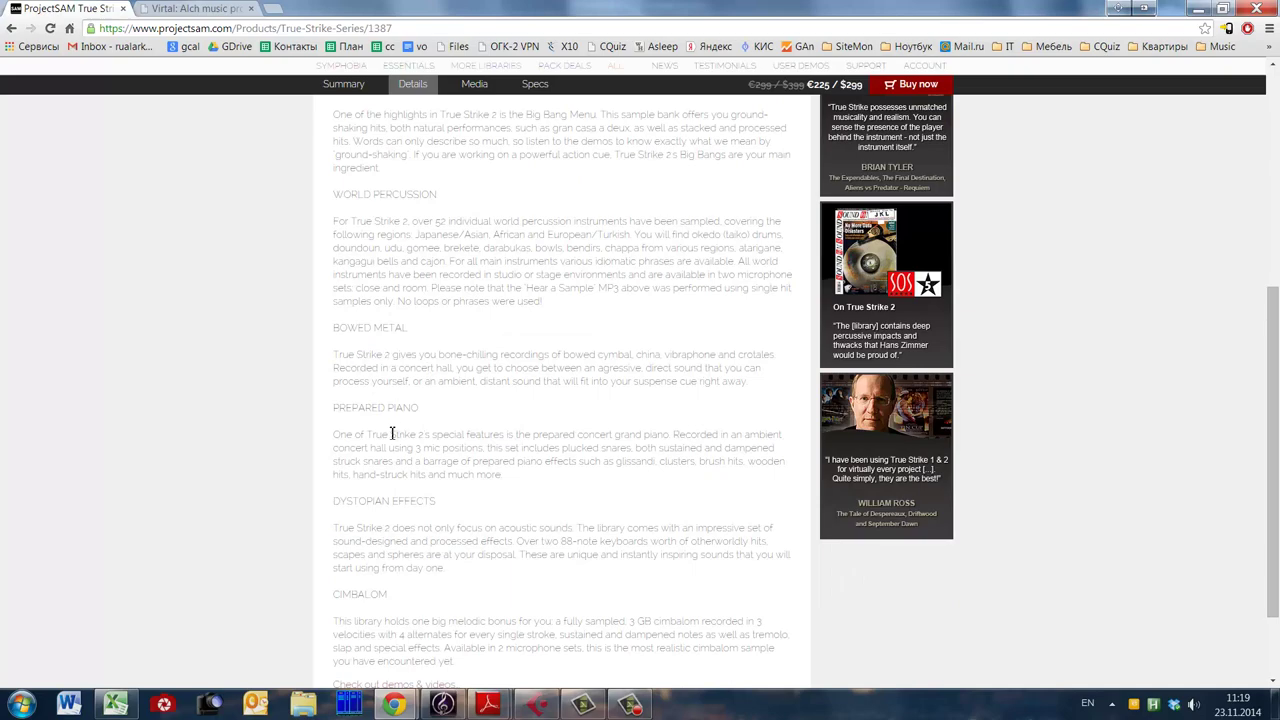
scroll(352, 519, "down", 1)
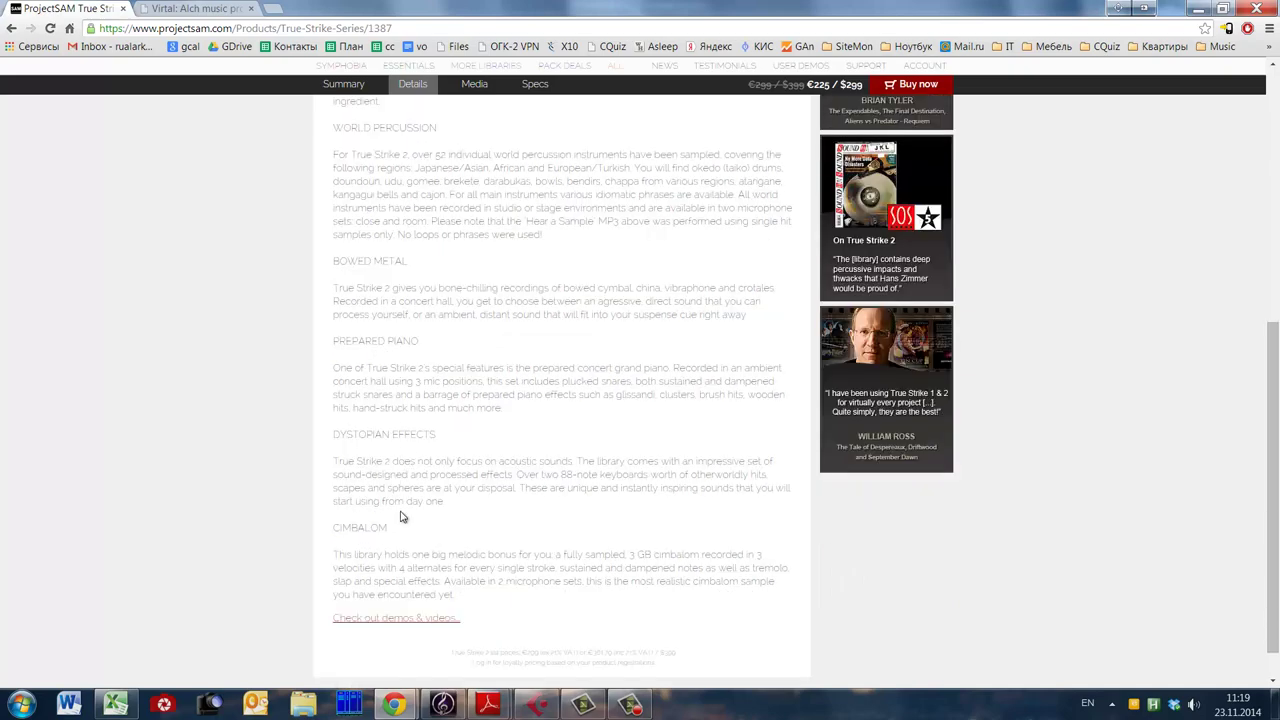
scroll(402, 512, "down", 1)
scroll(491, 420, "up", 10)
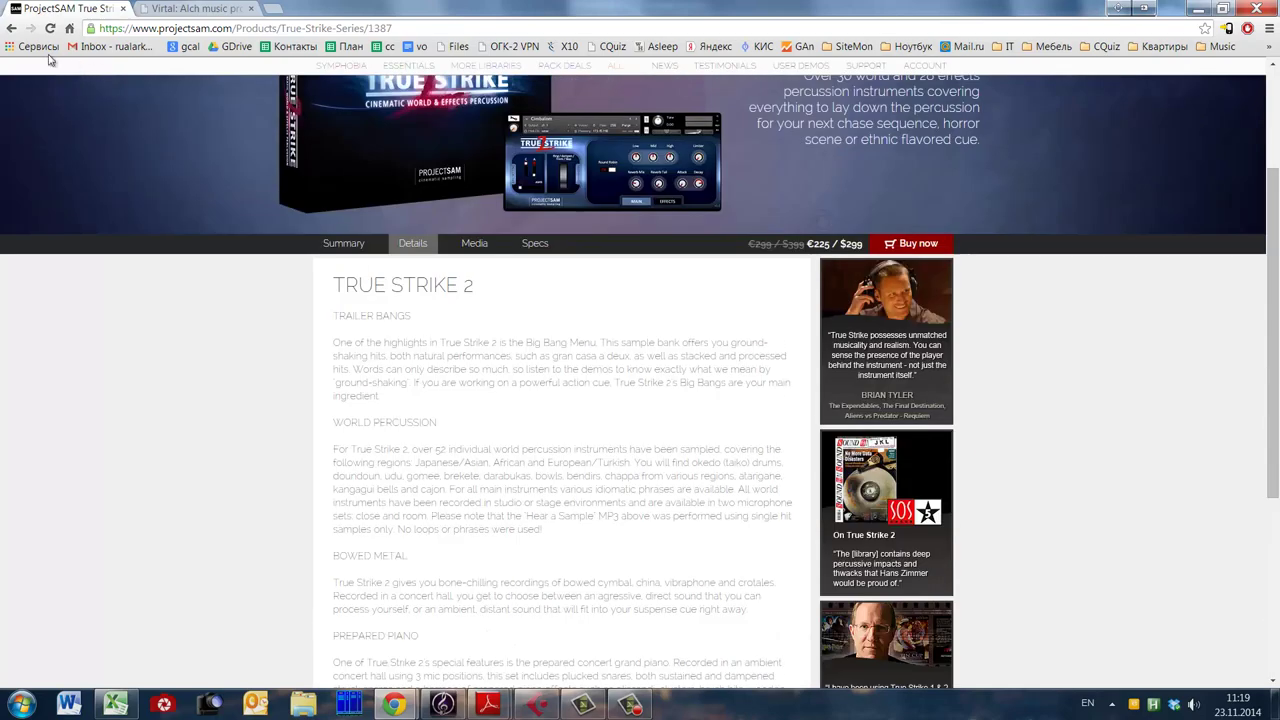
Return to the first True Strike page and read its details, highlighting the Melodic Instruments heading.
key("alt+Left")
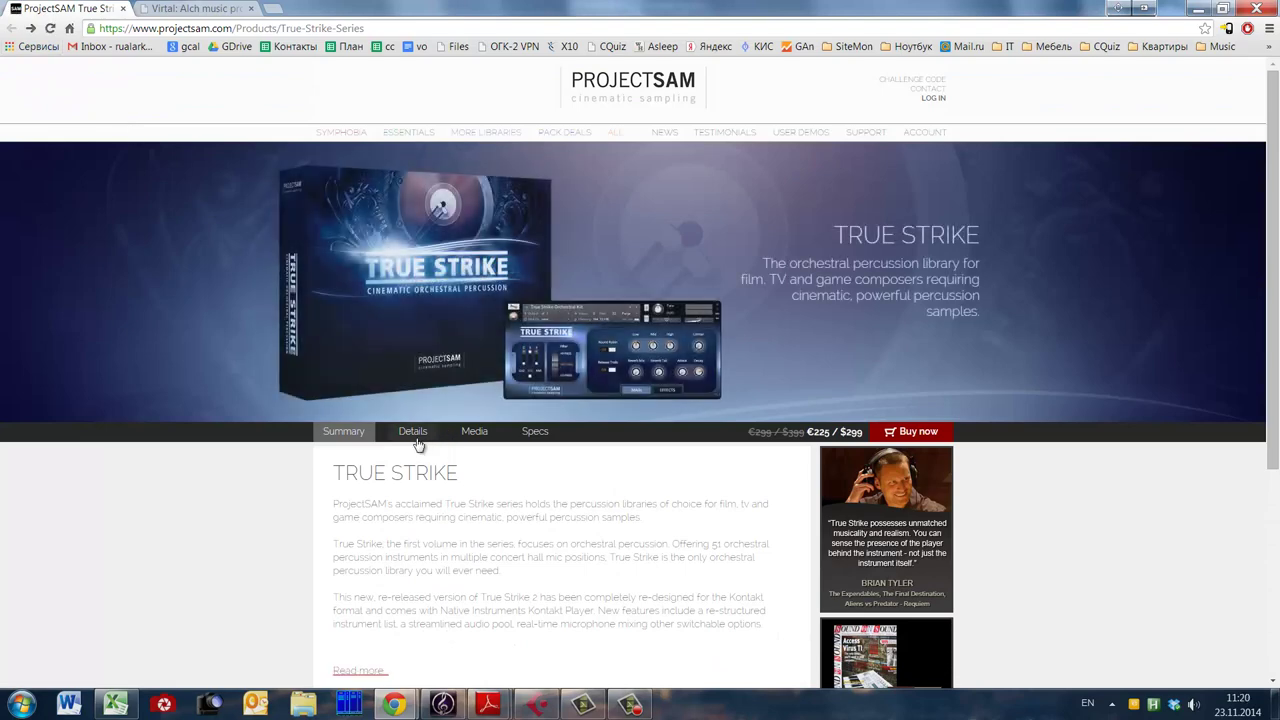
left_click(427, 434)
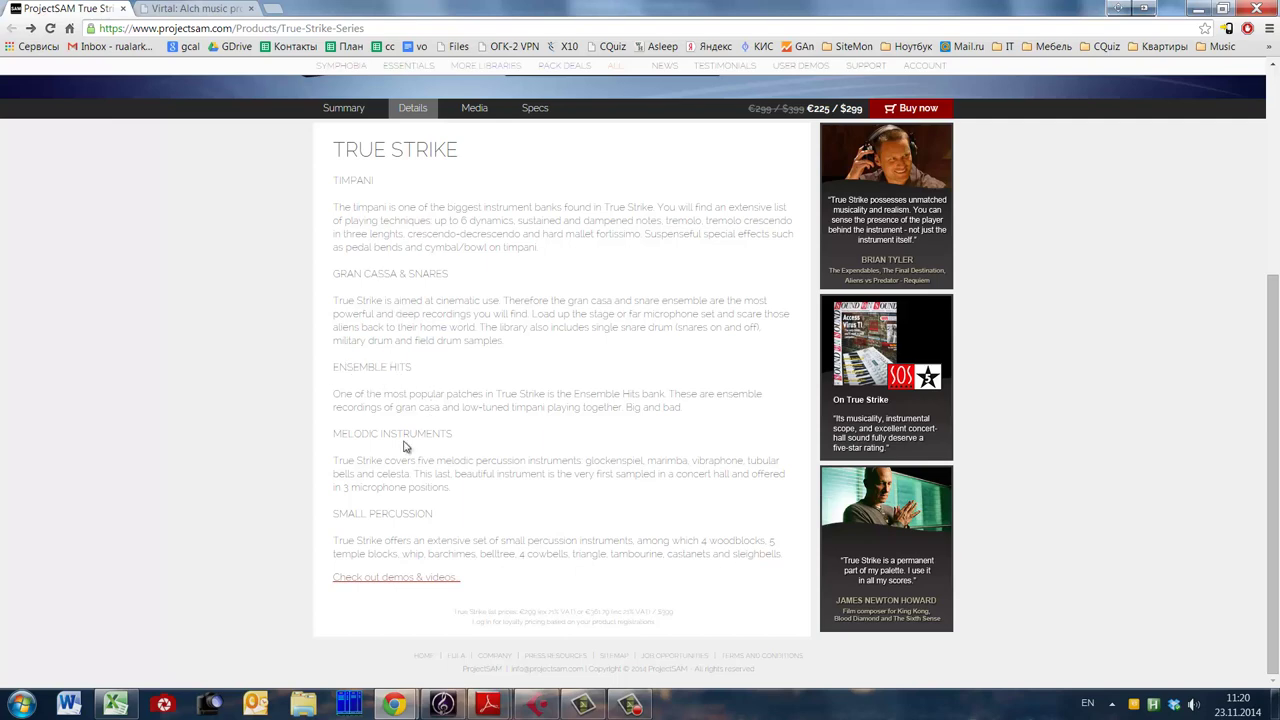
left_click_drag(474, 437, 338, 438)
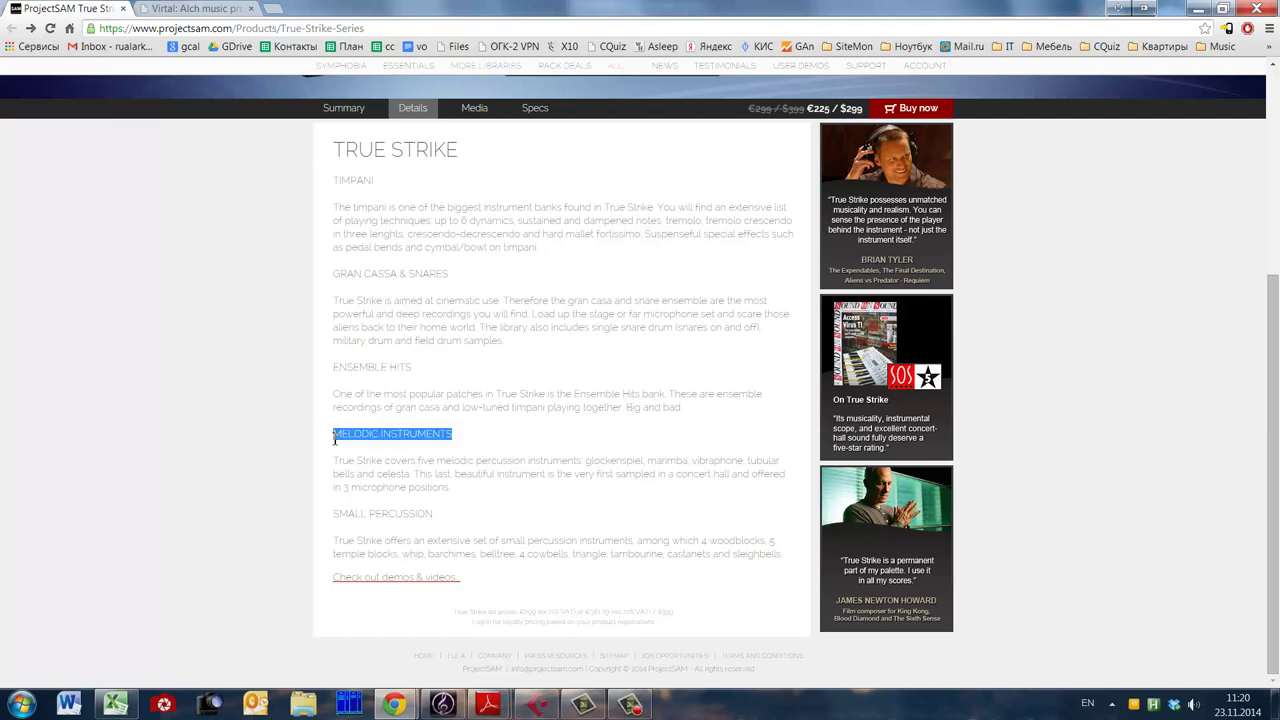
left_click(405, 456)
scroll(460, 456, "up", 3)
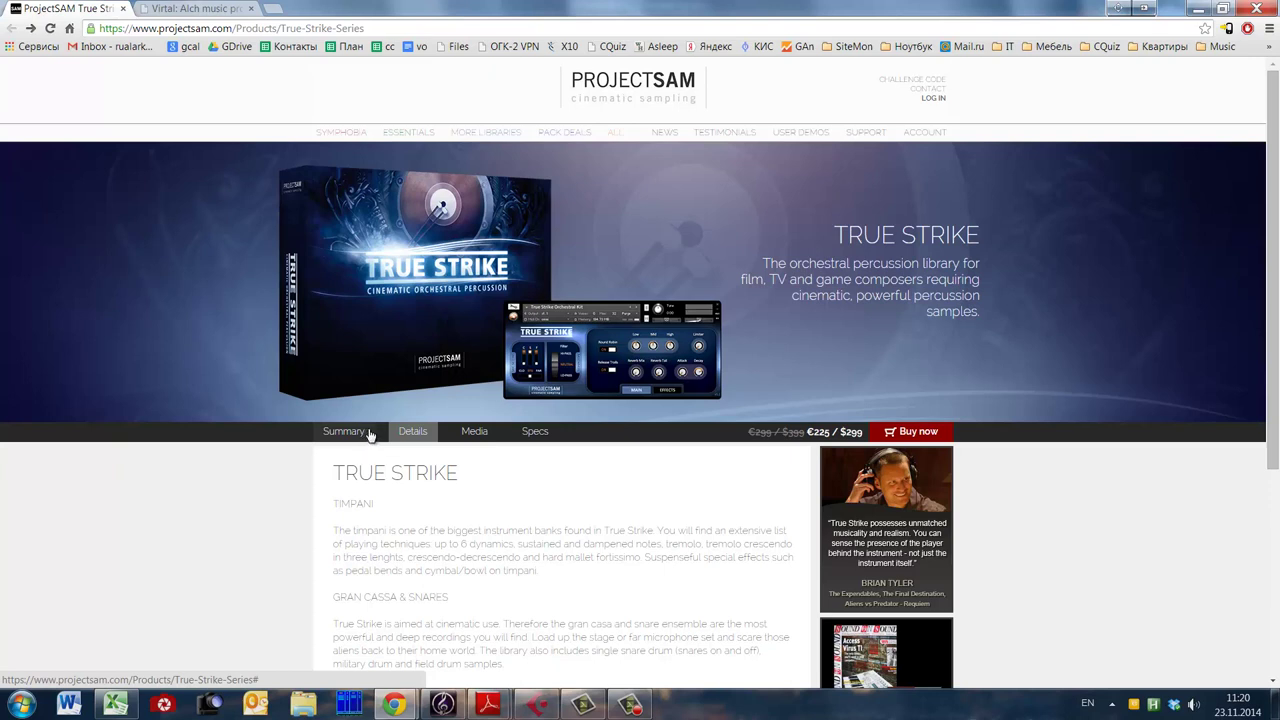
Switch to the libraries.xlsx workbook in Excel and inspect the PS - True Strike row, starting with its number of musicians.
key("alt+Tab")
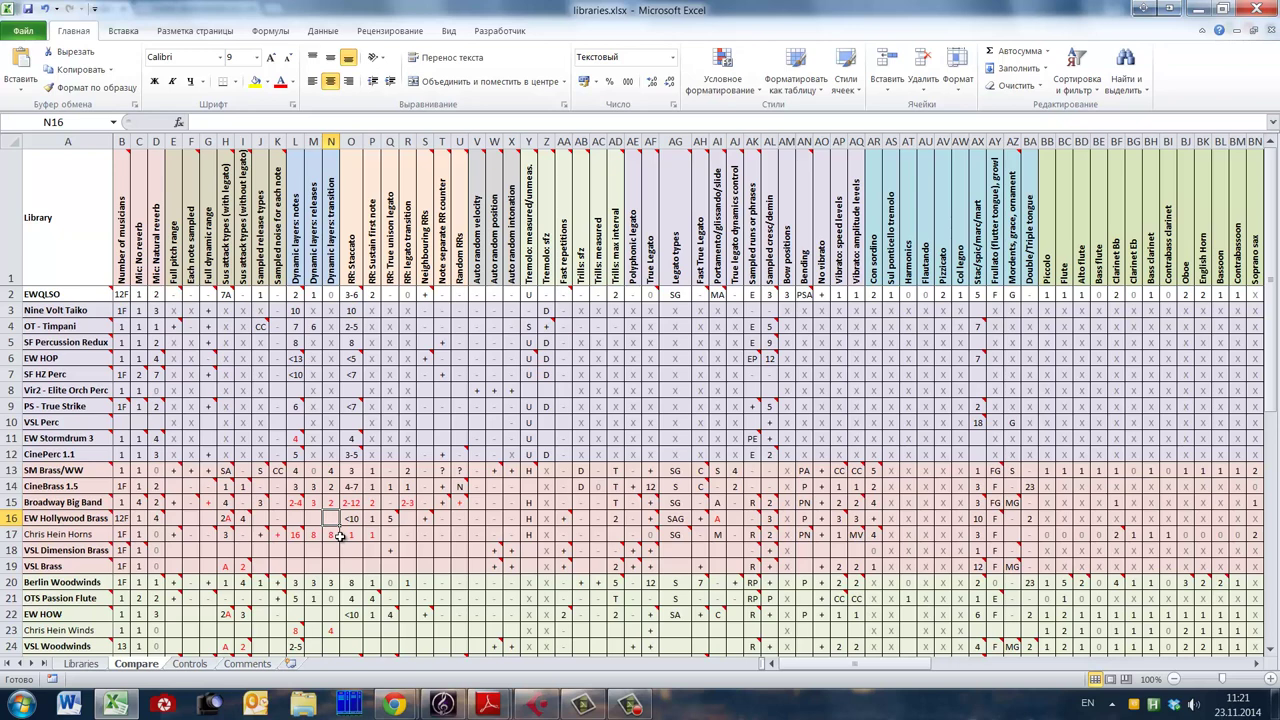
left_click(83, 407)
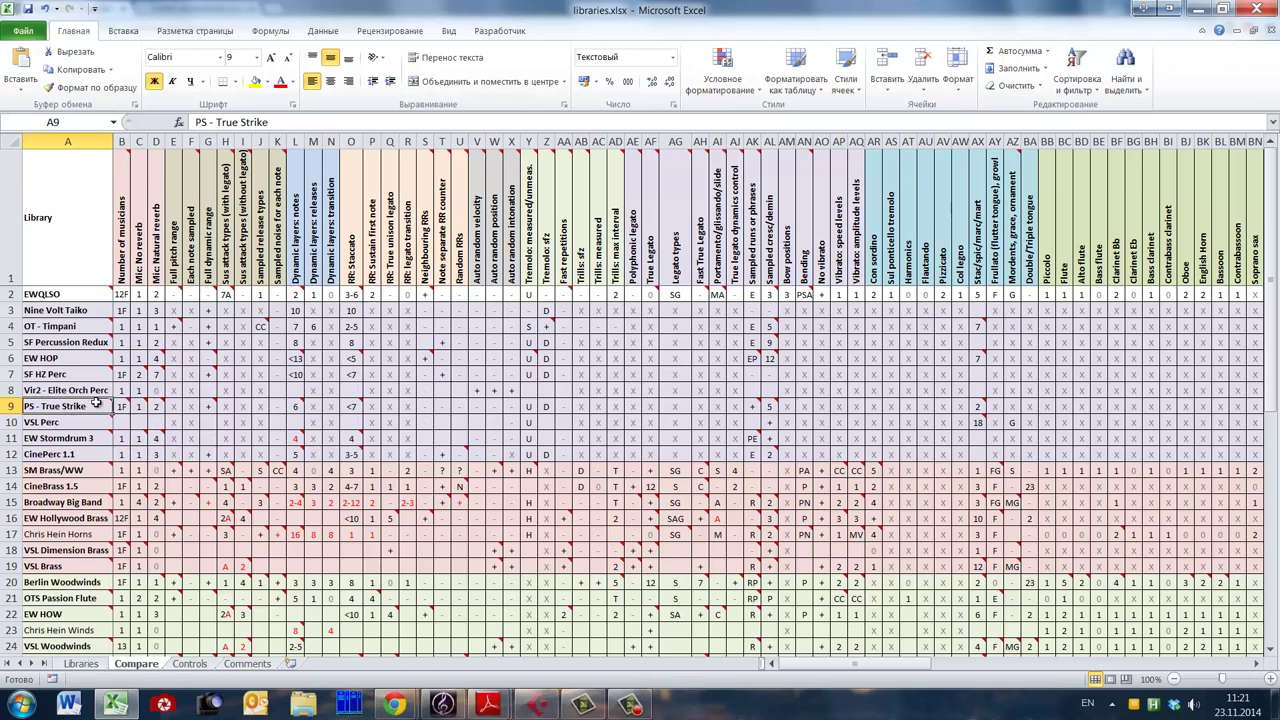
left_click(124, 411)
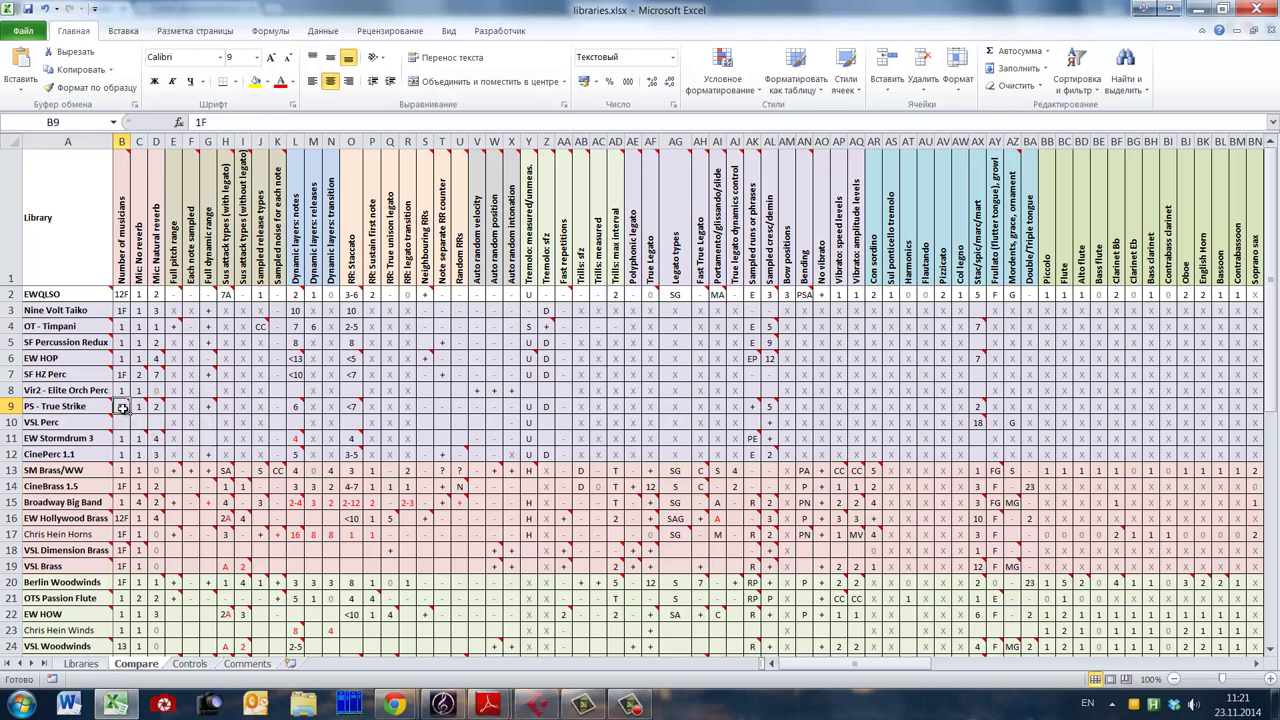
Check the comment on PS - True Strike's number of musicians and set that cell to 1FG.
mouse_move(122, 408)
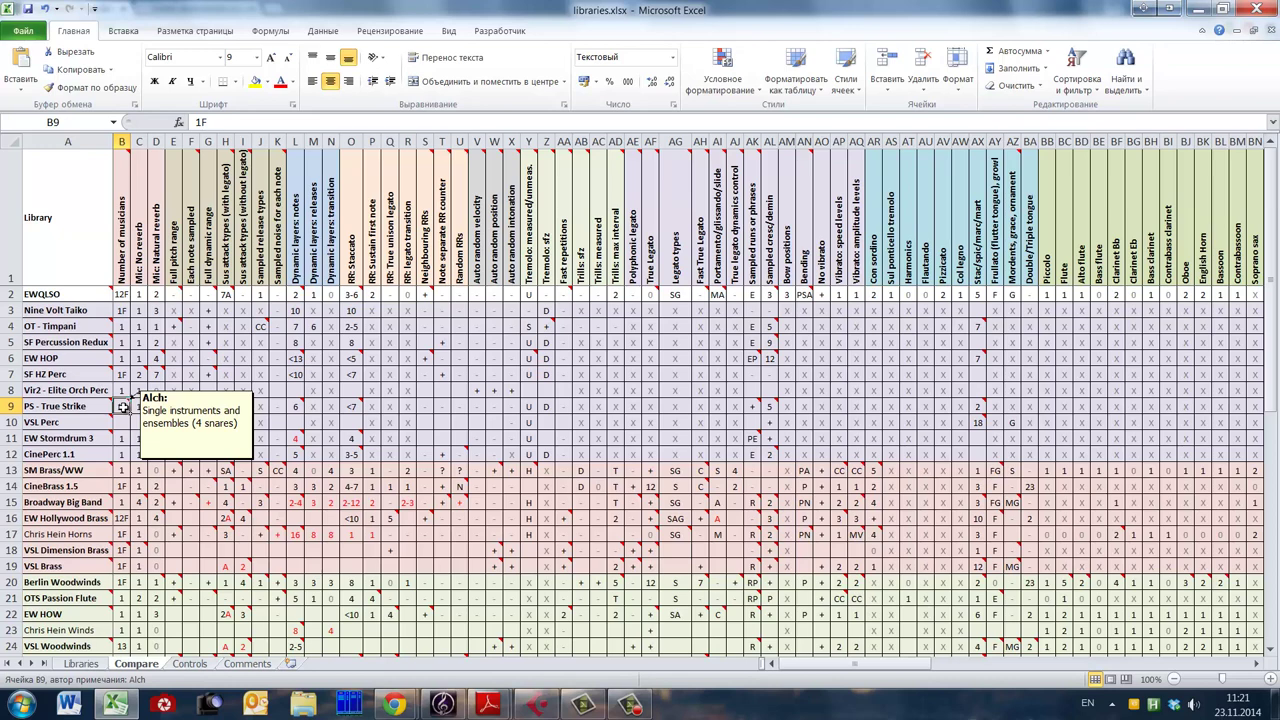
key("shift+F2")
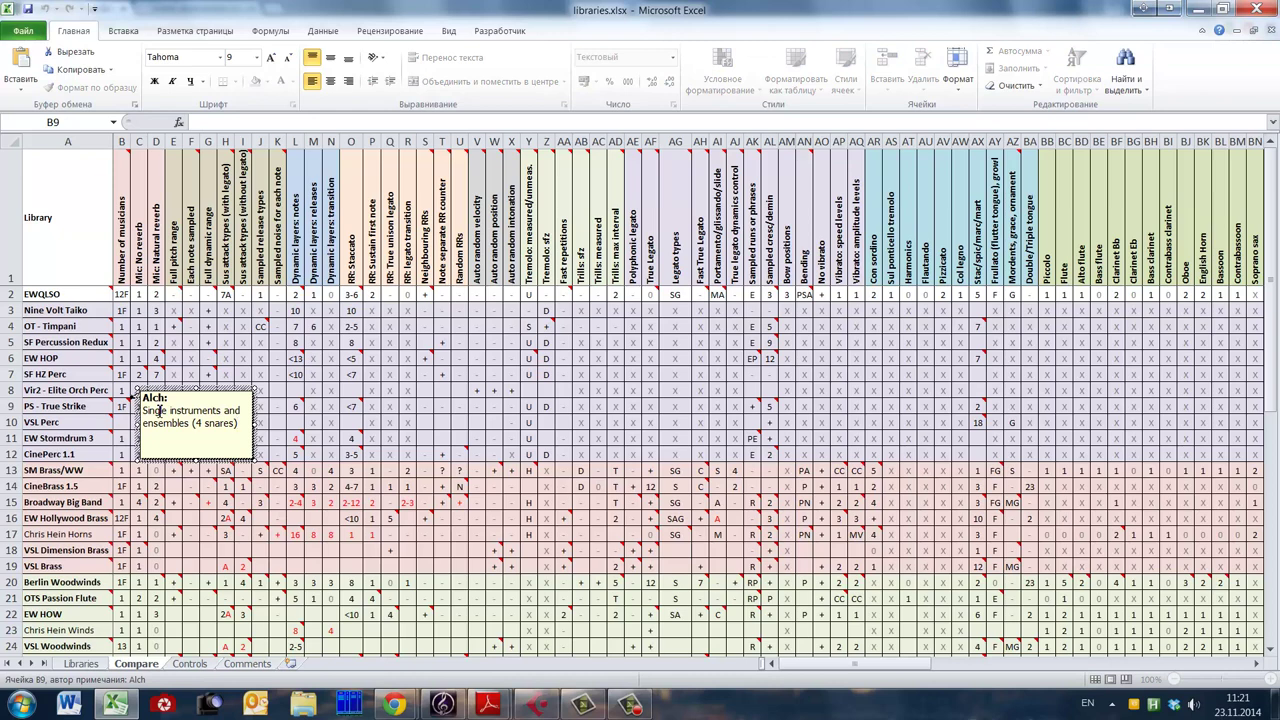
key("Escape")
key("Return")
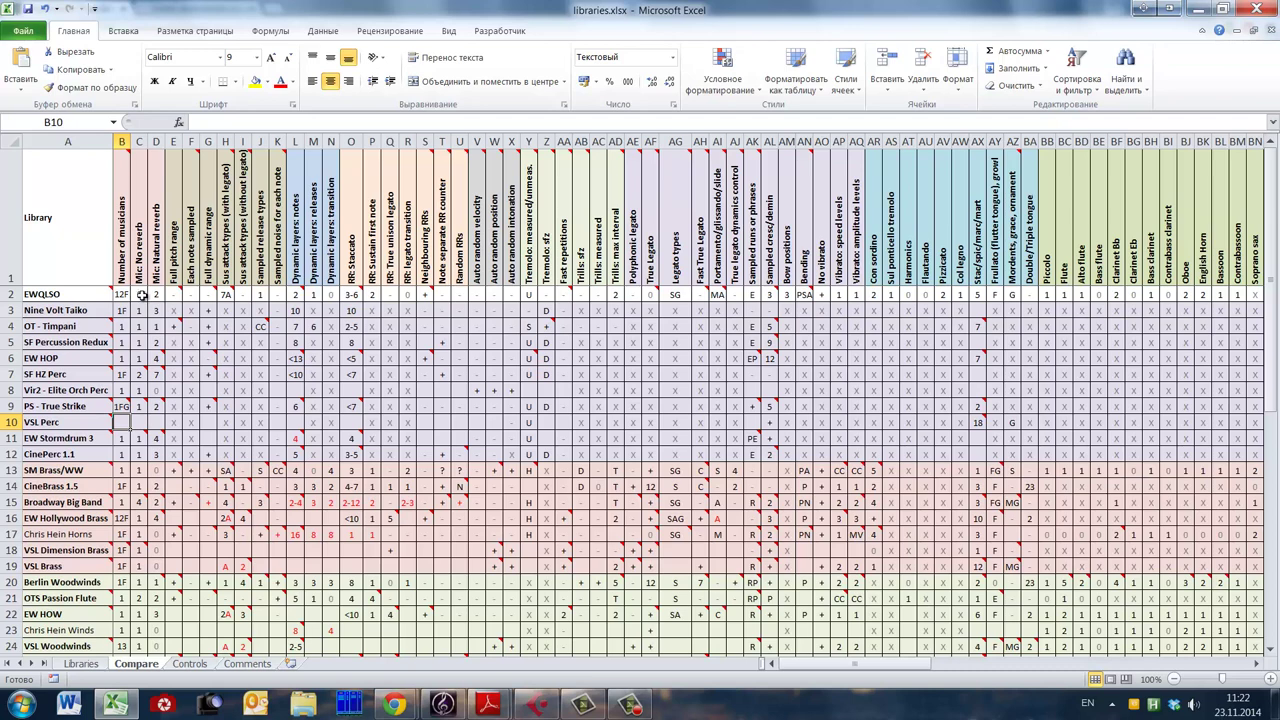
Read the comments on PS - True Strike's no-reverb and natural-reverb microphone cells.
left_click(141, 406)
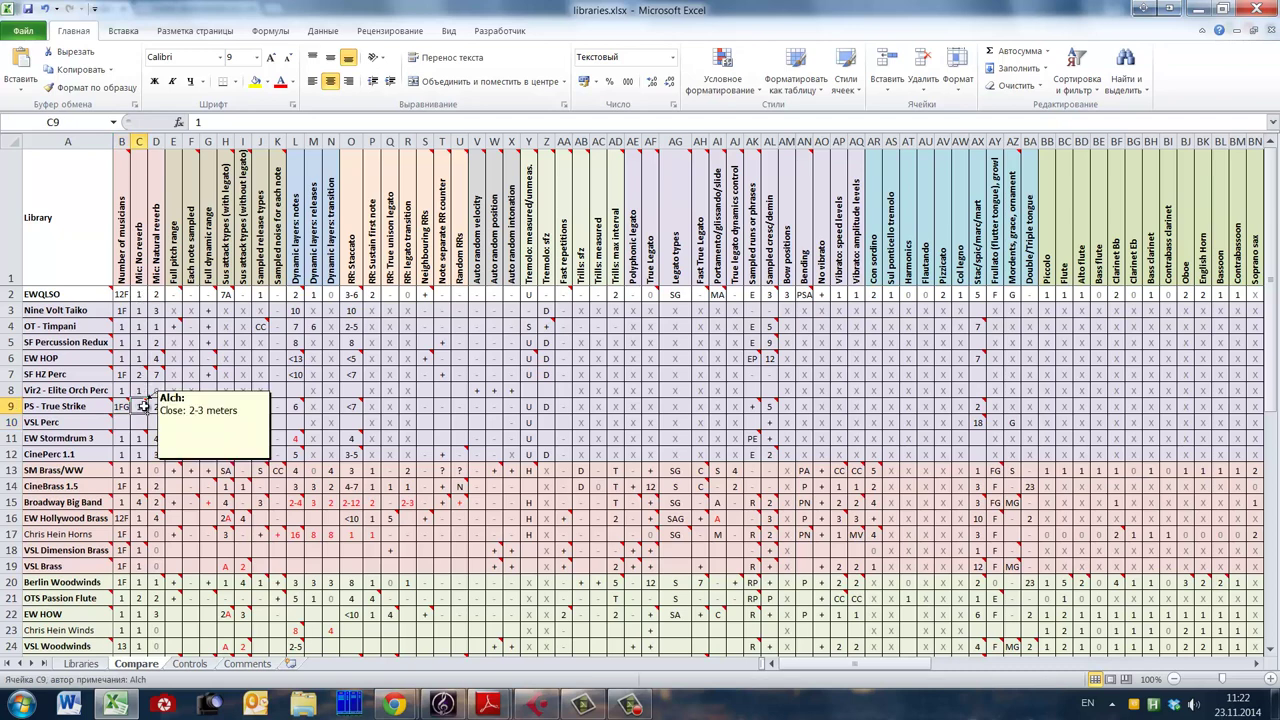
mouse_move(158, 406)
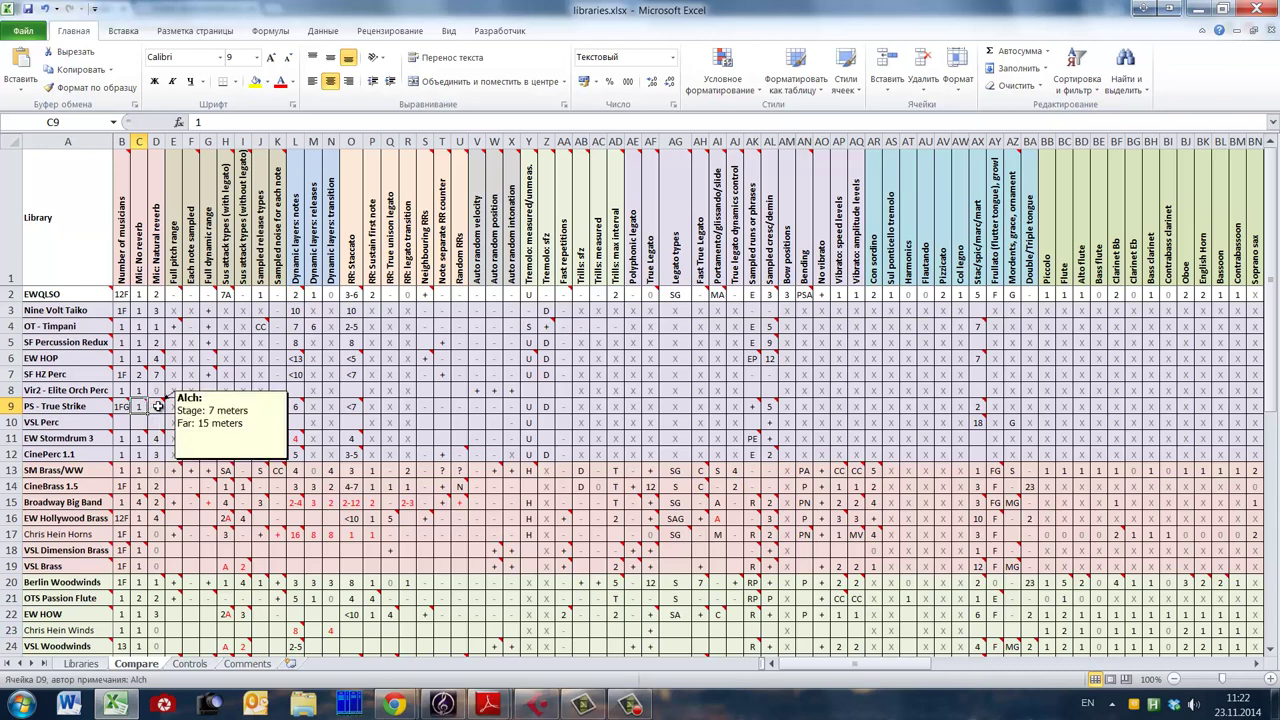
mouse_move(213, 410)
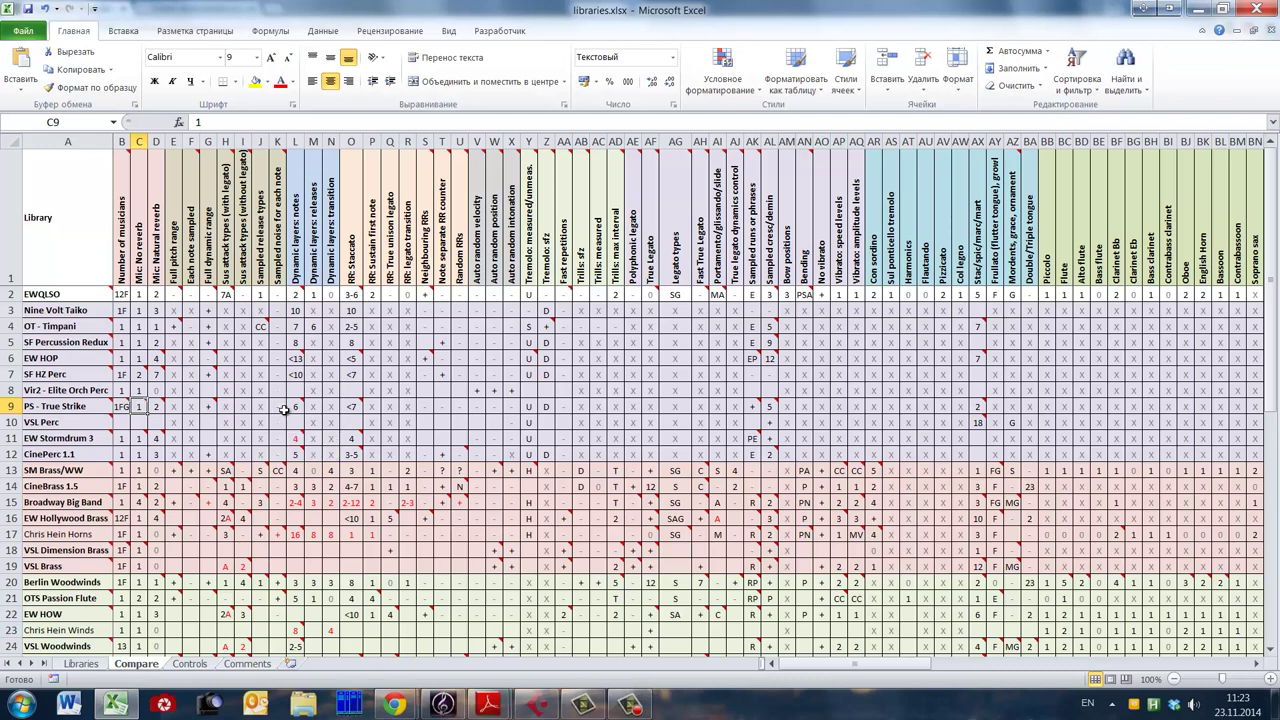
Compare PS - True Strike's dynamic layers and staccato round robins with EWQLSO's, and check its sampled crescendo entry.
mouse_move(296, 408)
mouse_move(298, 296)
mouse_move(355, 294)
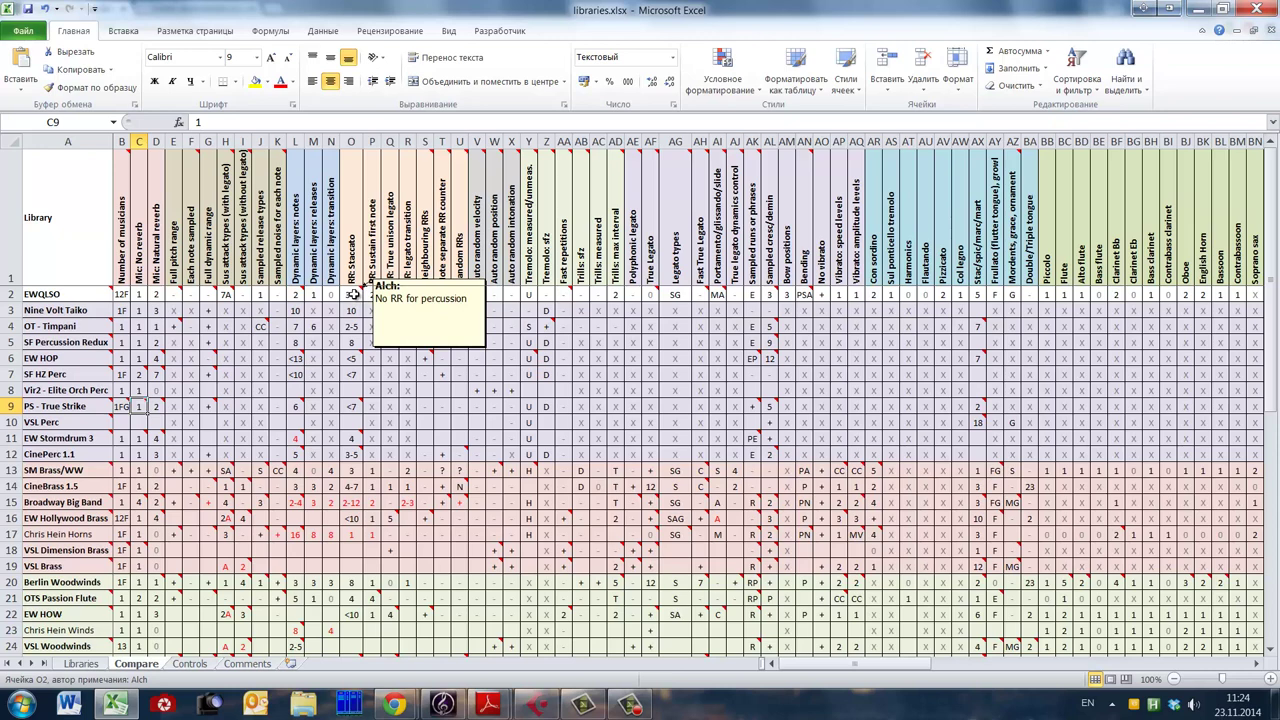
mouse_move(357, 407)
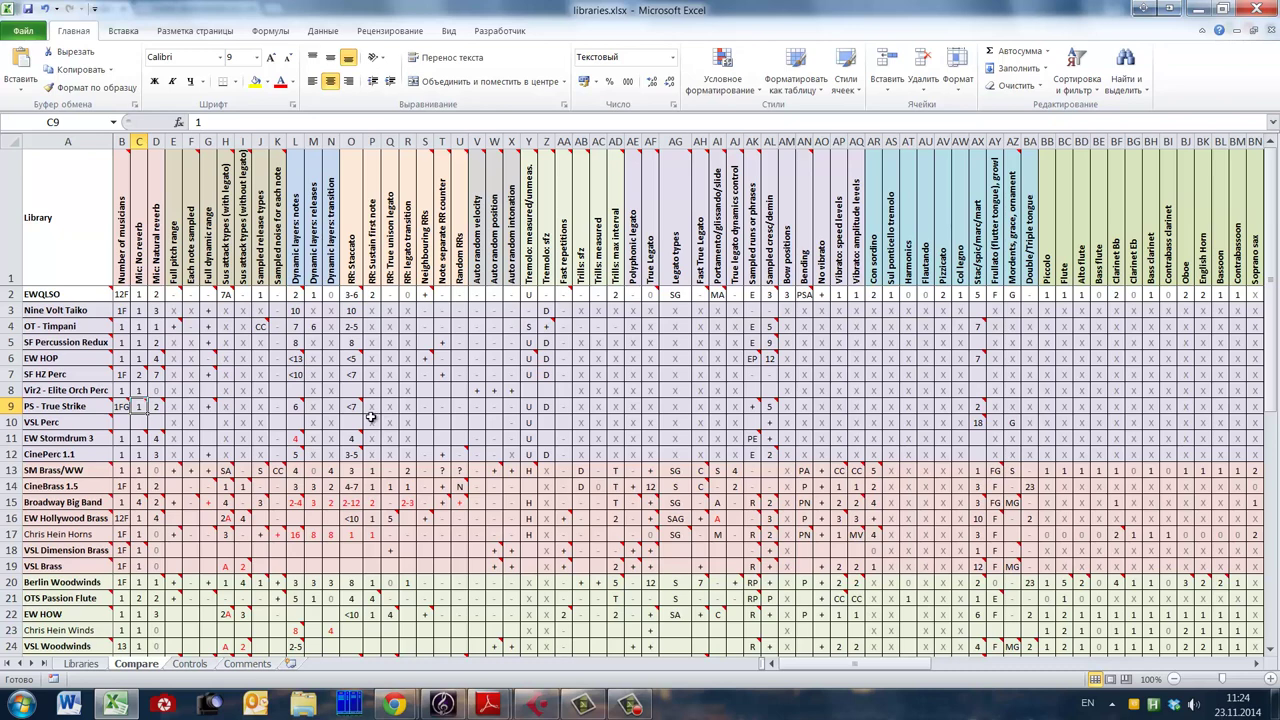
mouse_move(353, 406)
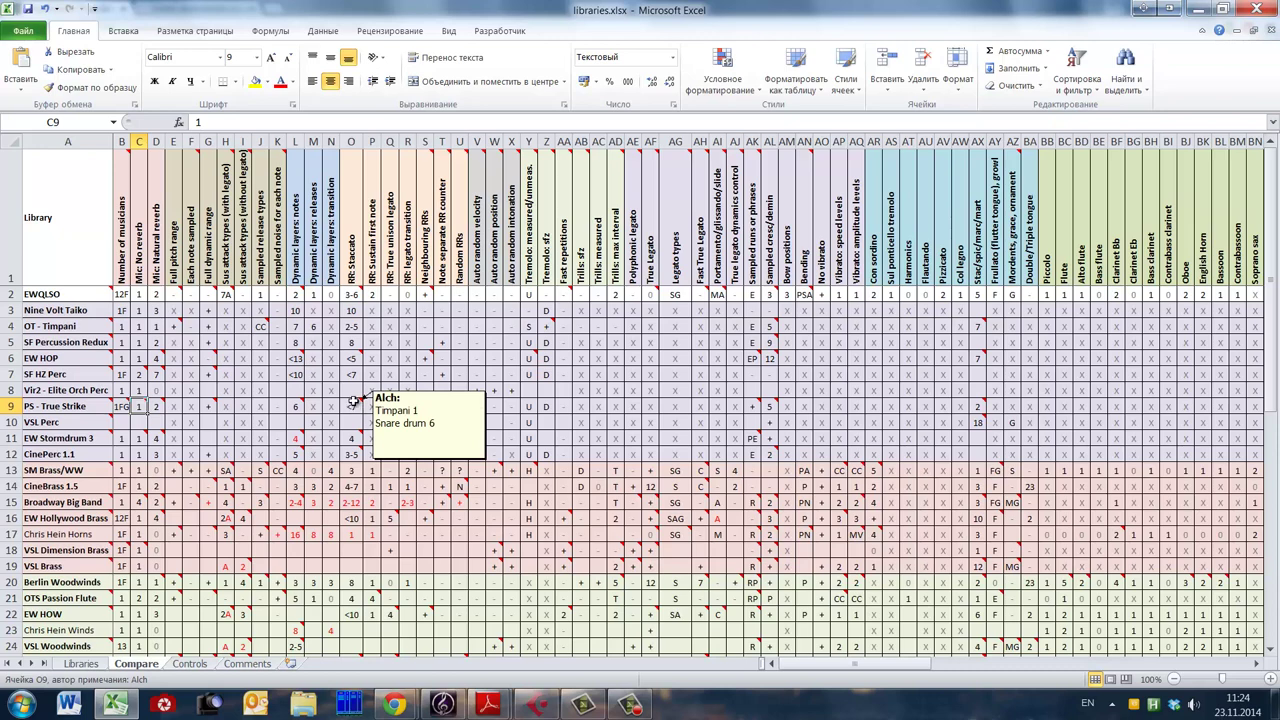
mouse_move(354, 294)
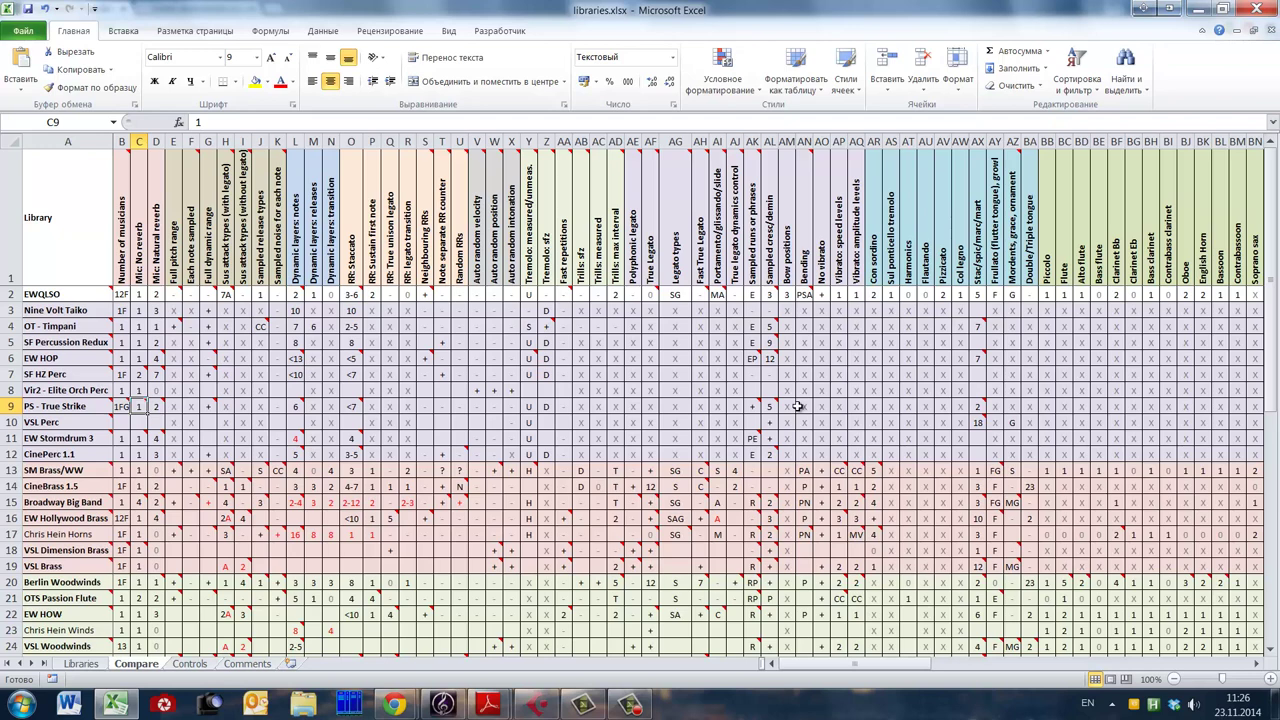
mouse_move(771, 406)
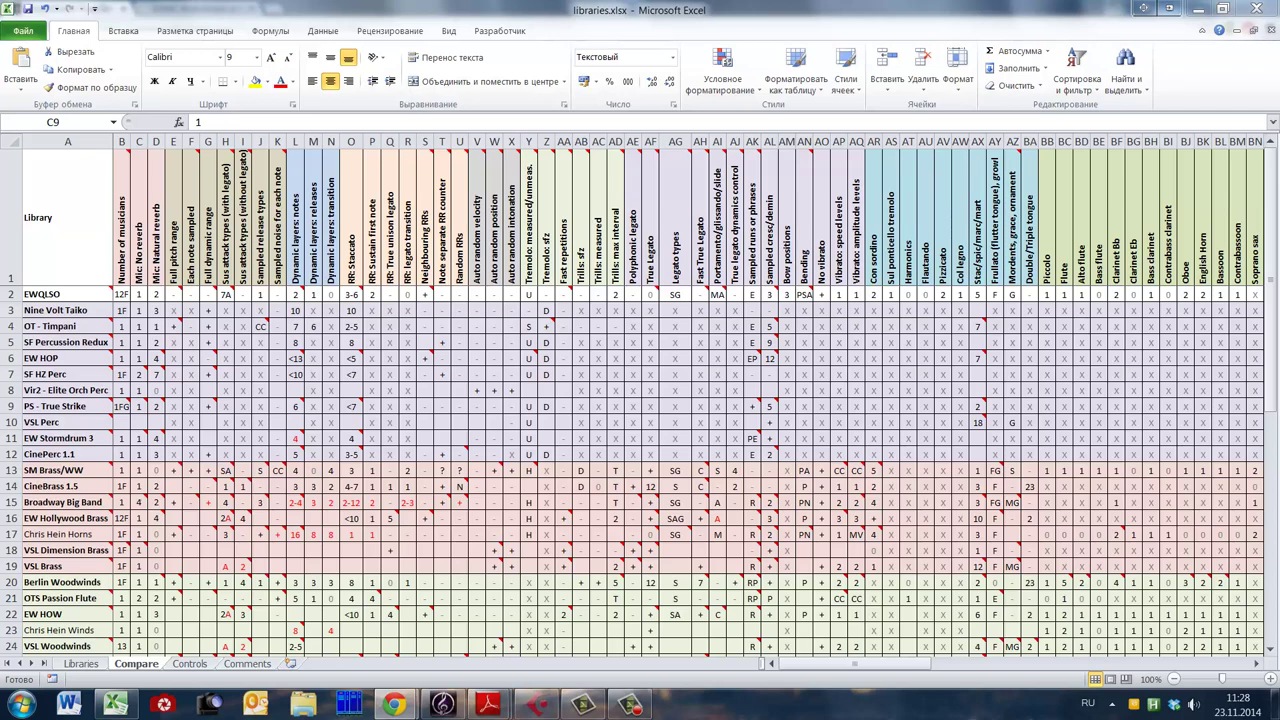
Switch to the Cubase project, open the Timpani track's Kontakt instrument and move its window clear of the track list.
key("alt+Tab")
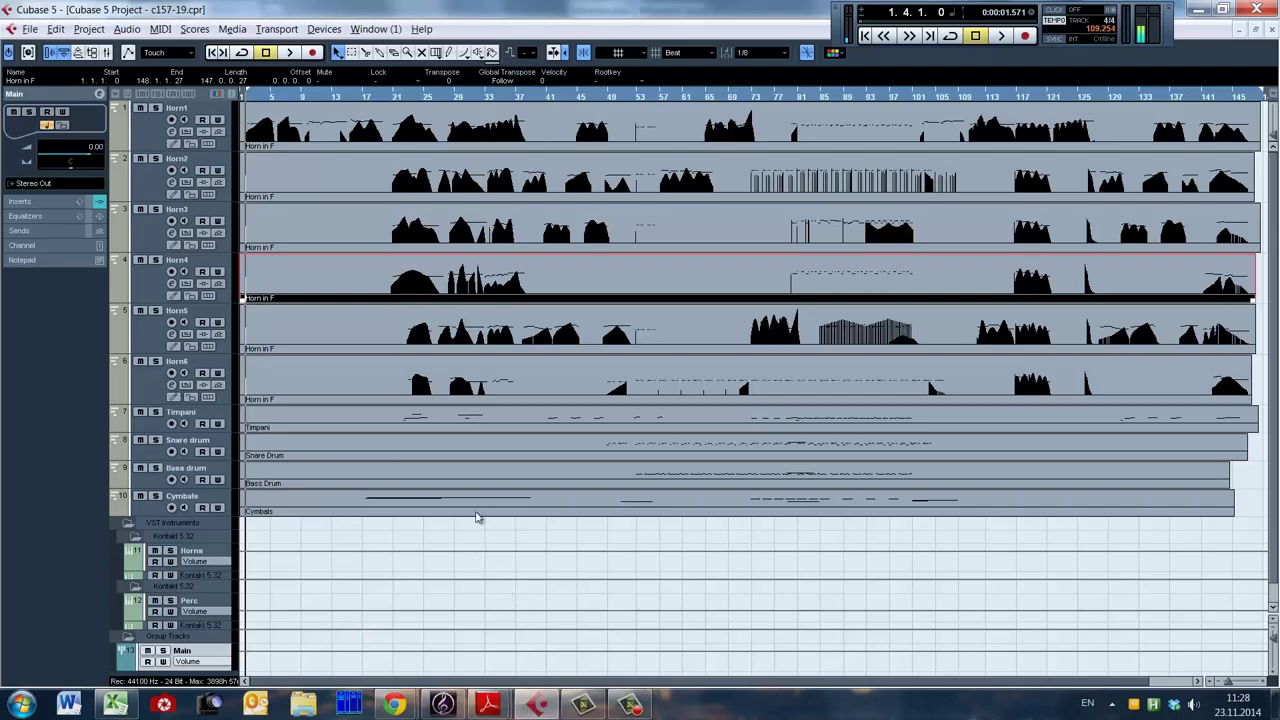
left_click(200, 420)
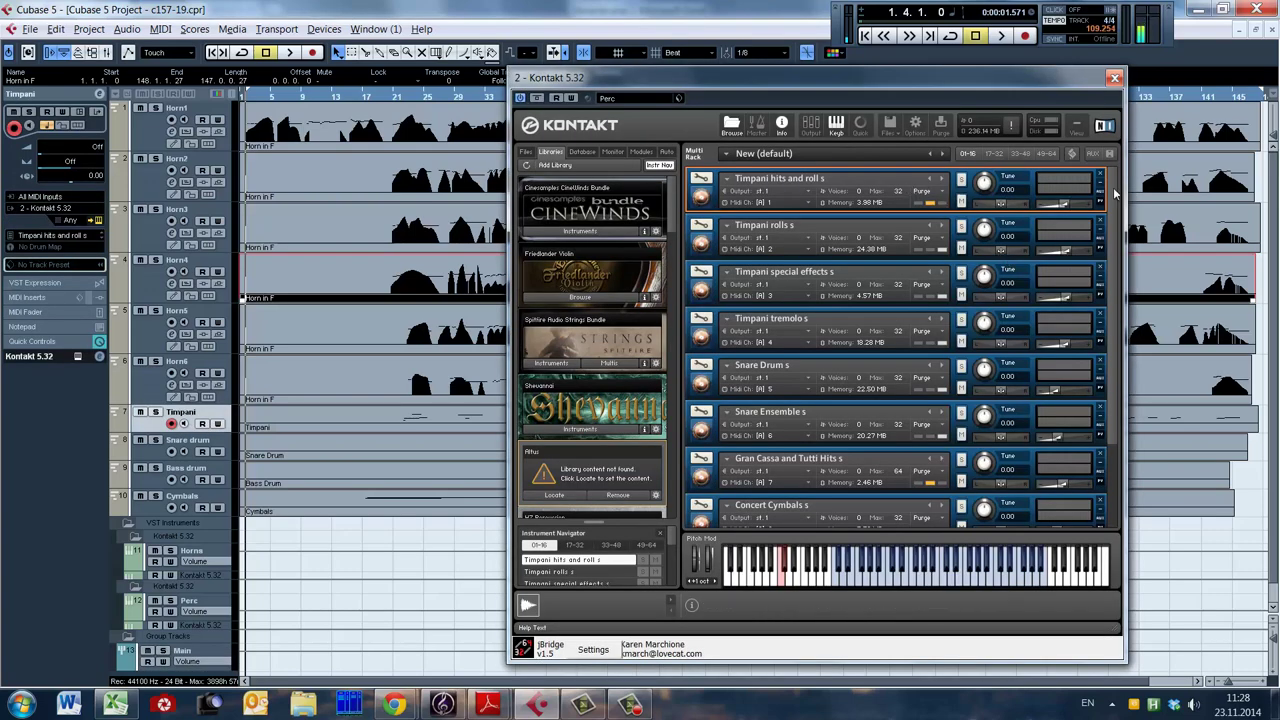
left_click_drag(1112, 187, 1108, 268)
scroll(1108, 275, "up", 2)
left_click_drag(1014, 75, 1151, 75)
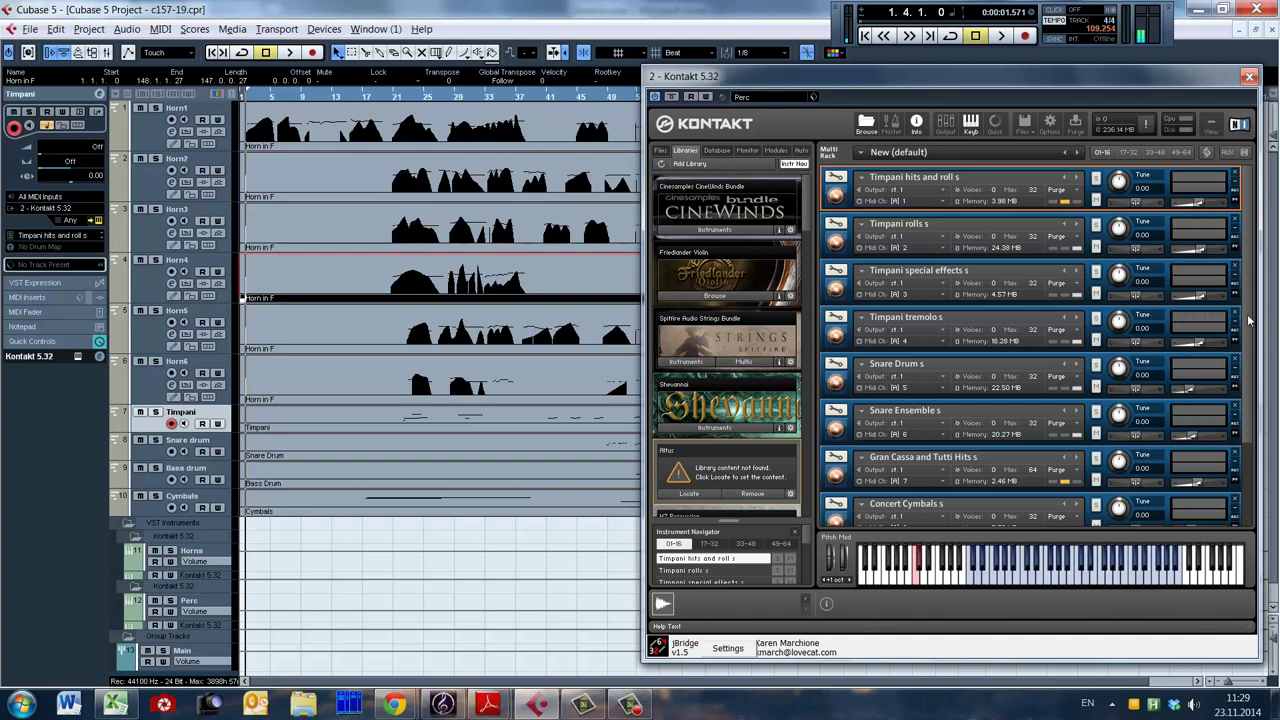
Look through the percussion instruments loaded in the Kontakt rack, down to Suspended Cymbals.
left_click_drag(1252, 324, 1238, 385)
scroll(1238, 385, "down", 1)
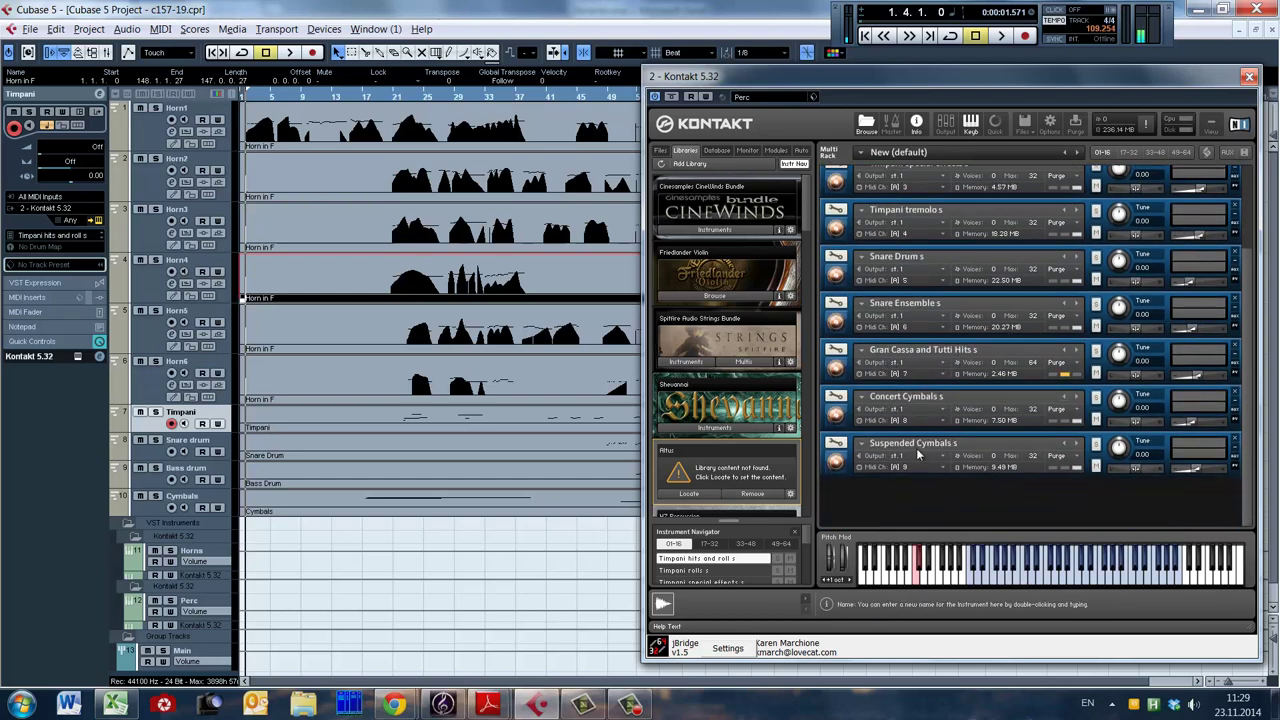
scroll(1252, 334, "up", 3)
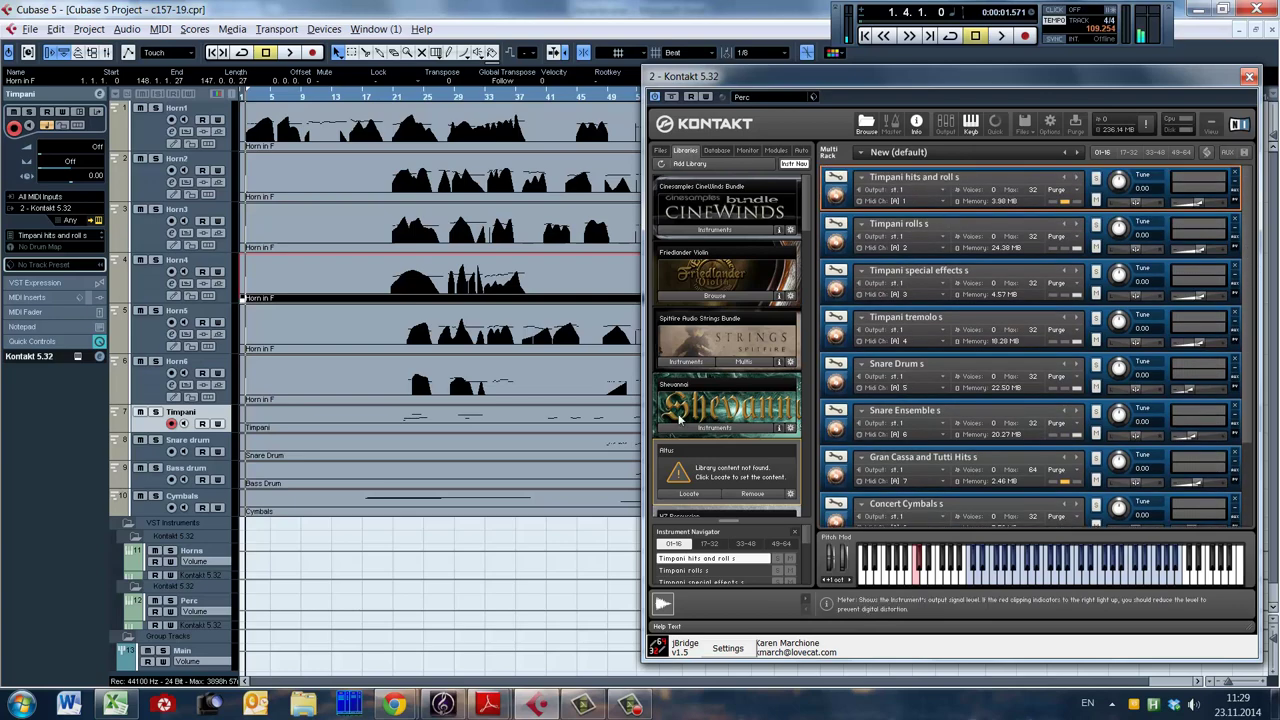
Find True Strike in the Kontakt libraries and inspect its Stage Mic folders for Kits and for Drums and Toms.
left_click_drag(808, 210, 810, 382)
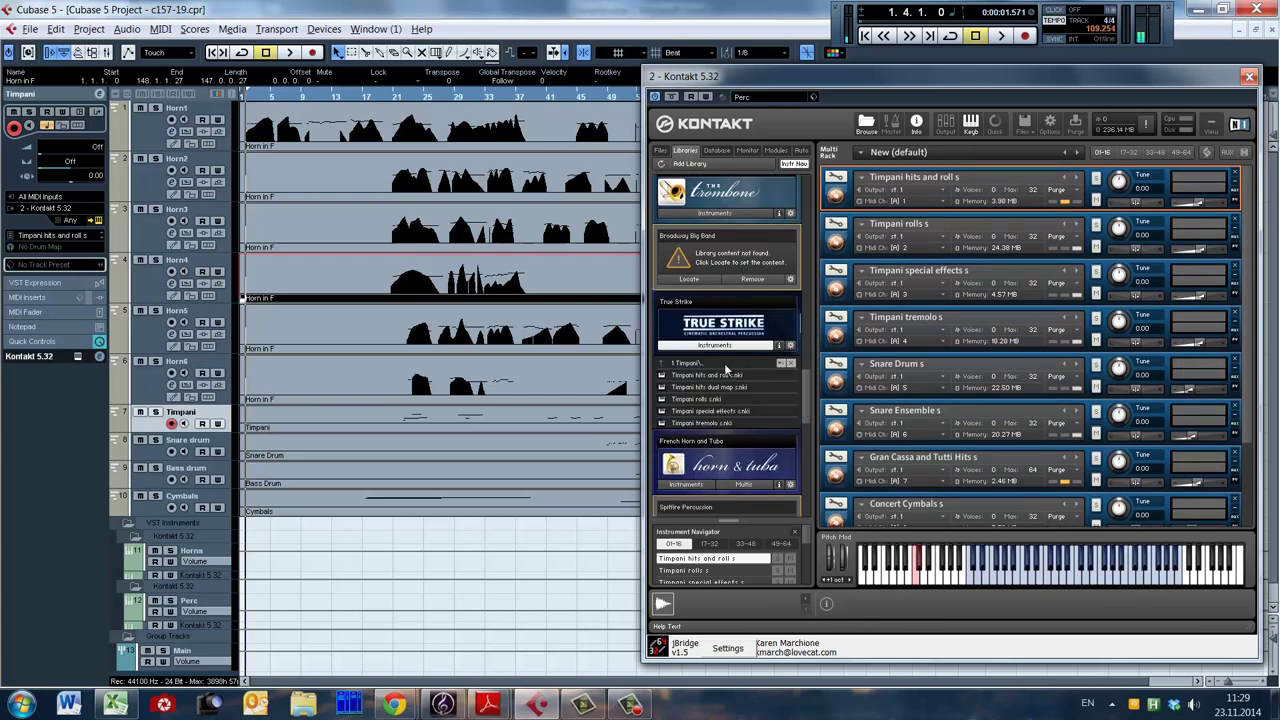
left_click(689, 366)
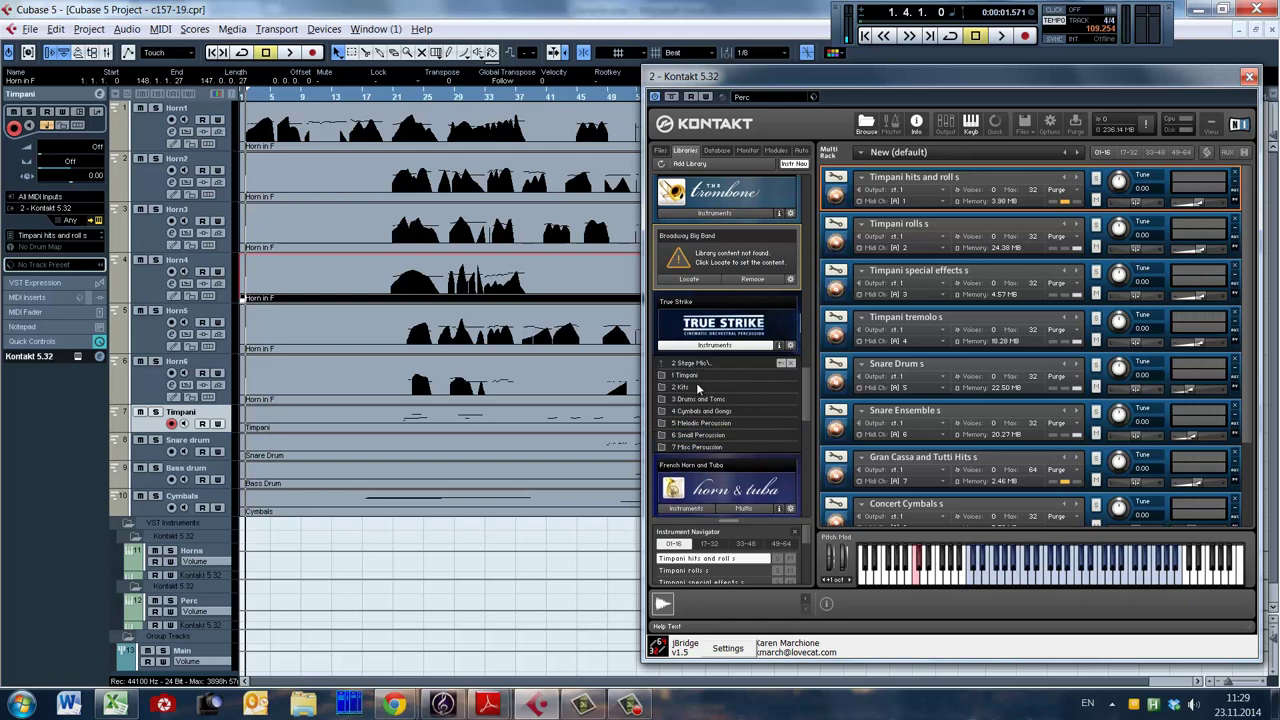
left_click(698, 389)
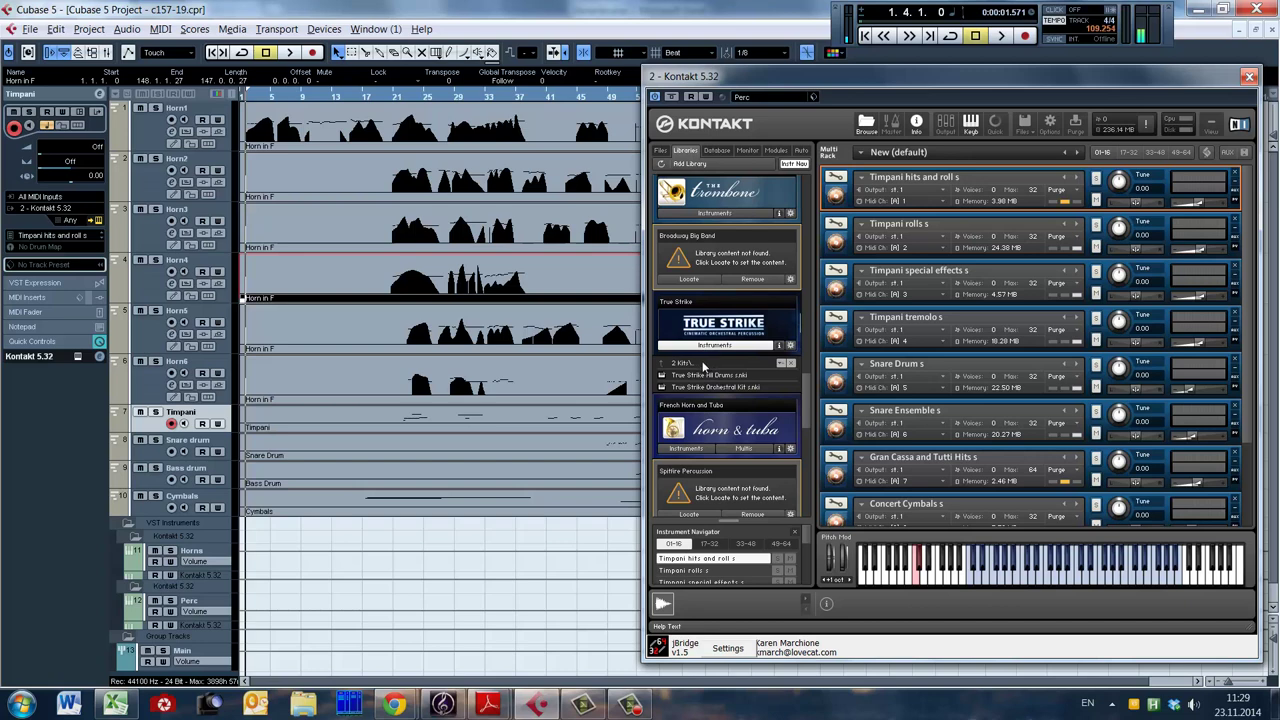
left_click(700, 364)
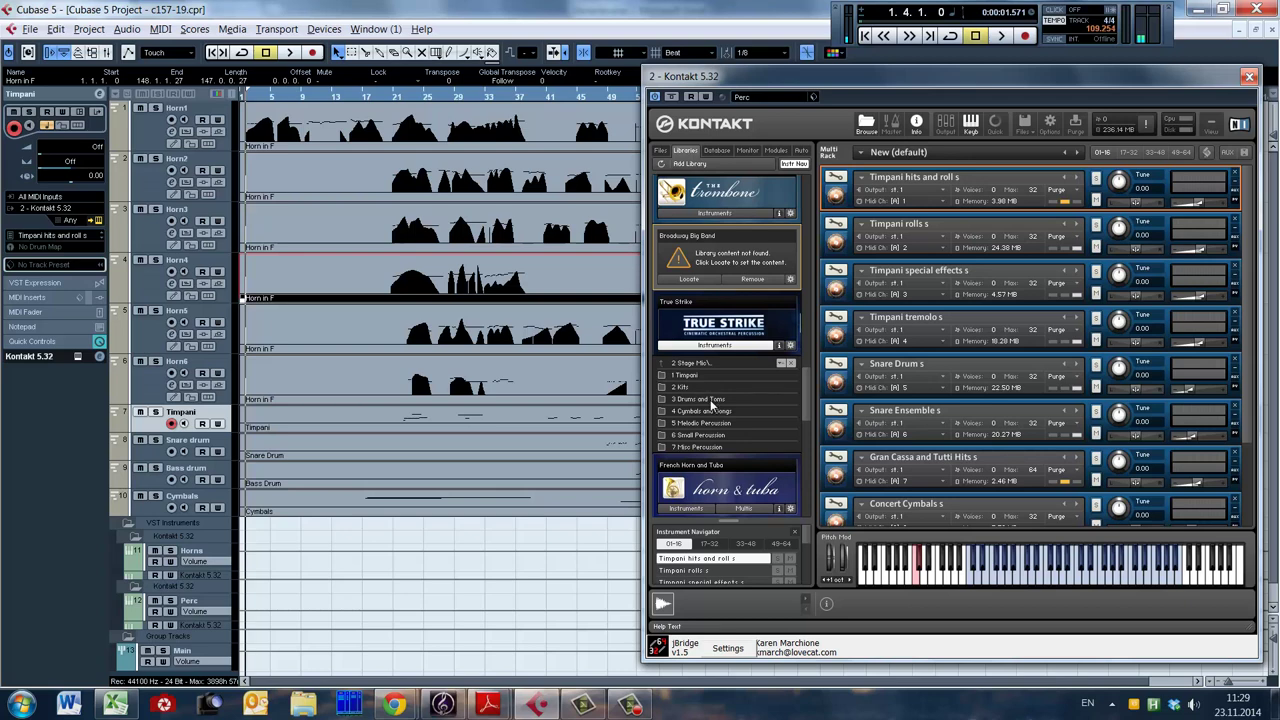
double_click(710, 399)
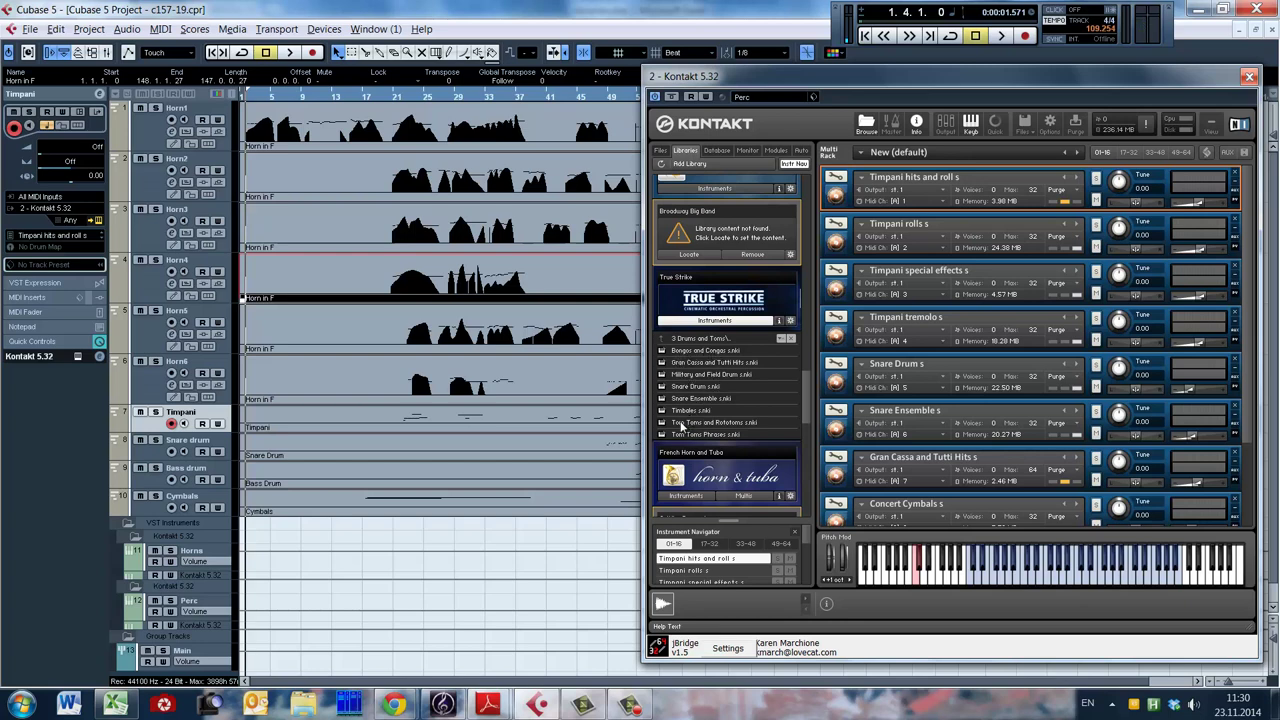
left_click(703, 338)
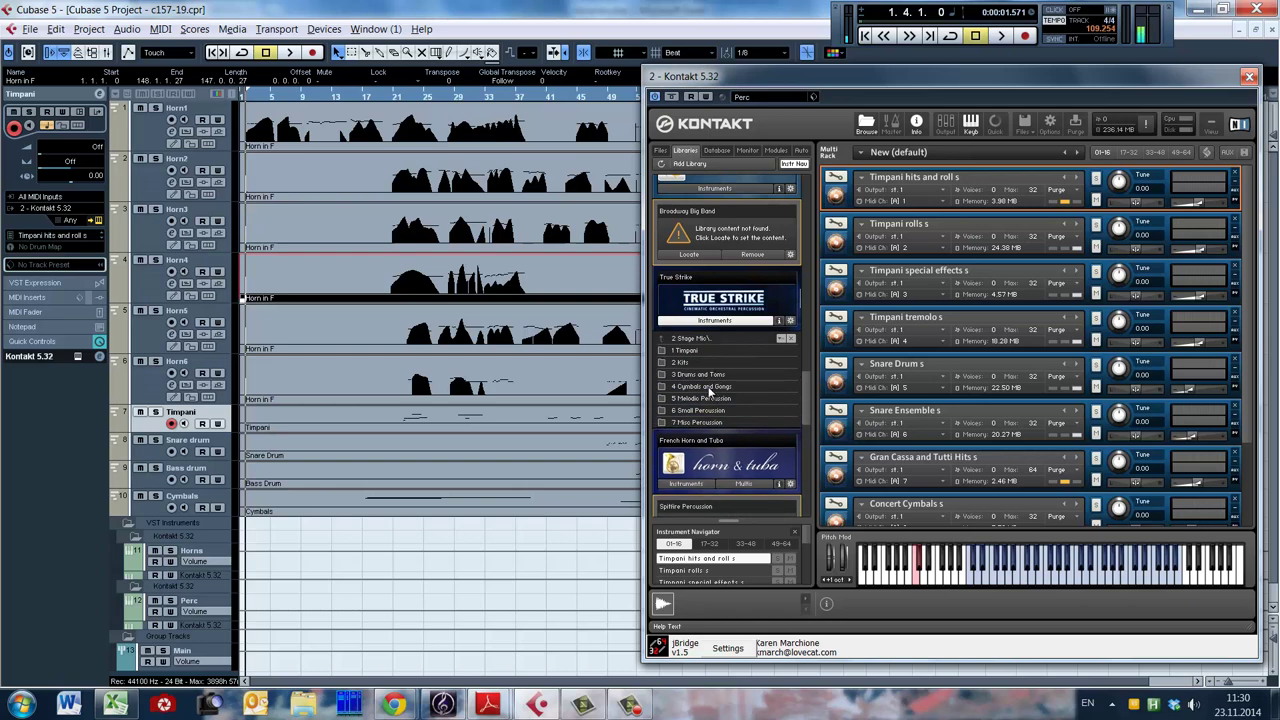
Inspect the Small, Misc and Melodic Percussion folders of the Stage Mic set, and return to the microphone folders.
double_click(700, 410)
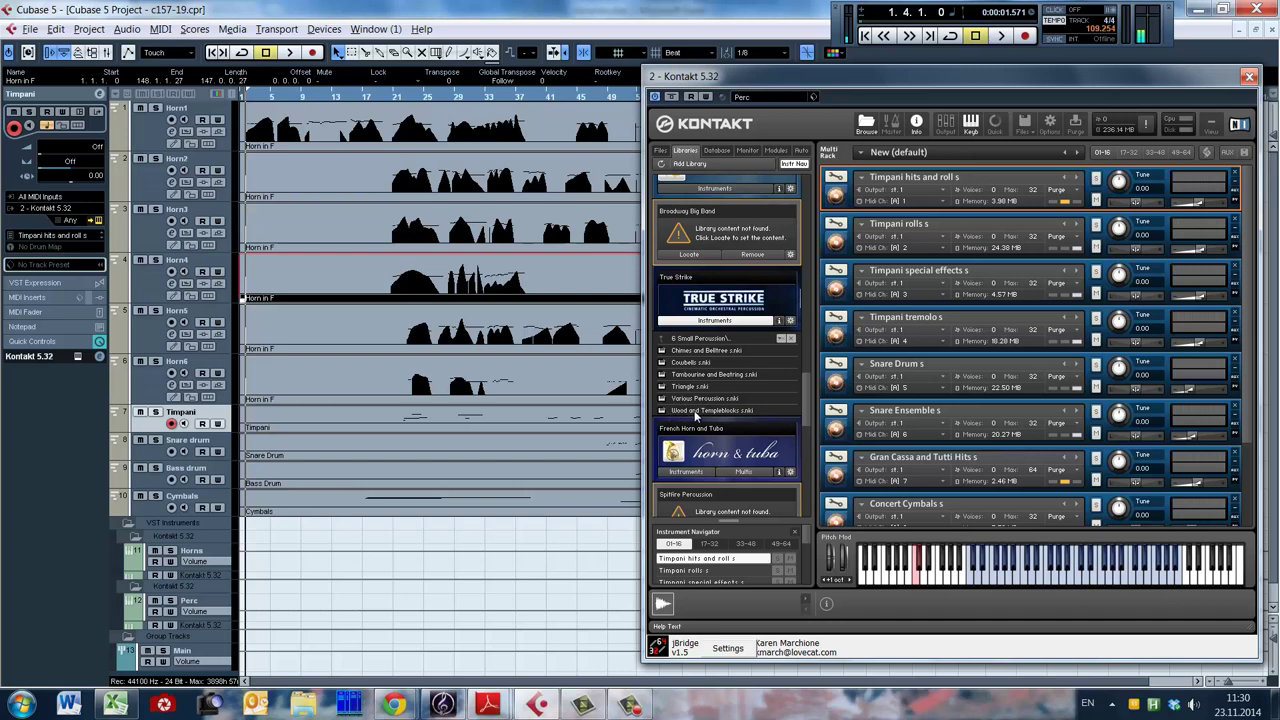
left_click(707, 340)
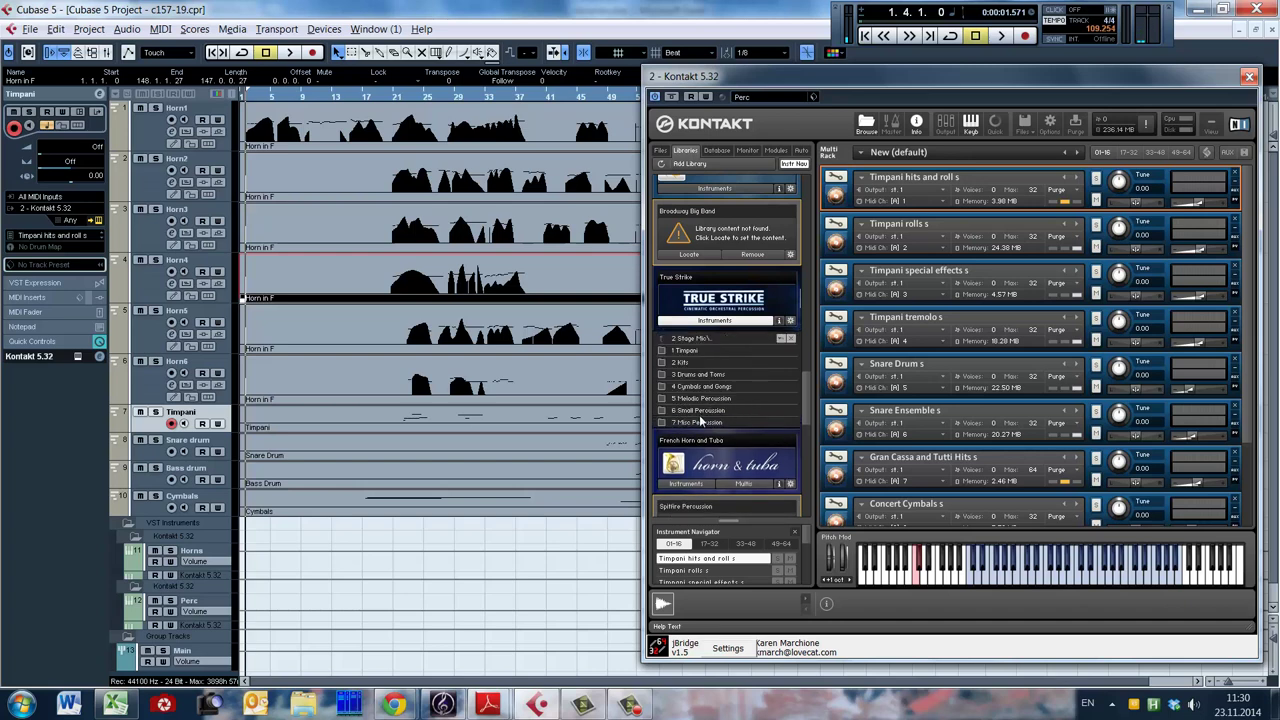
left_click(705, 423)
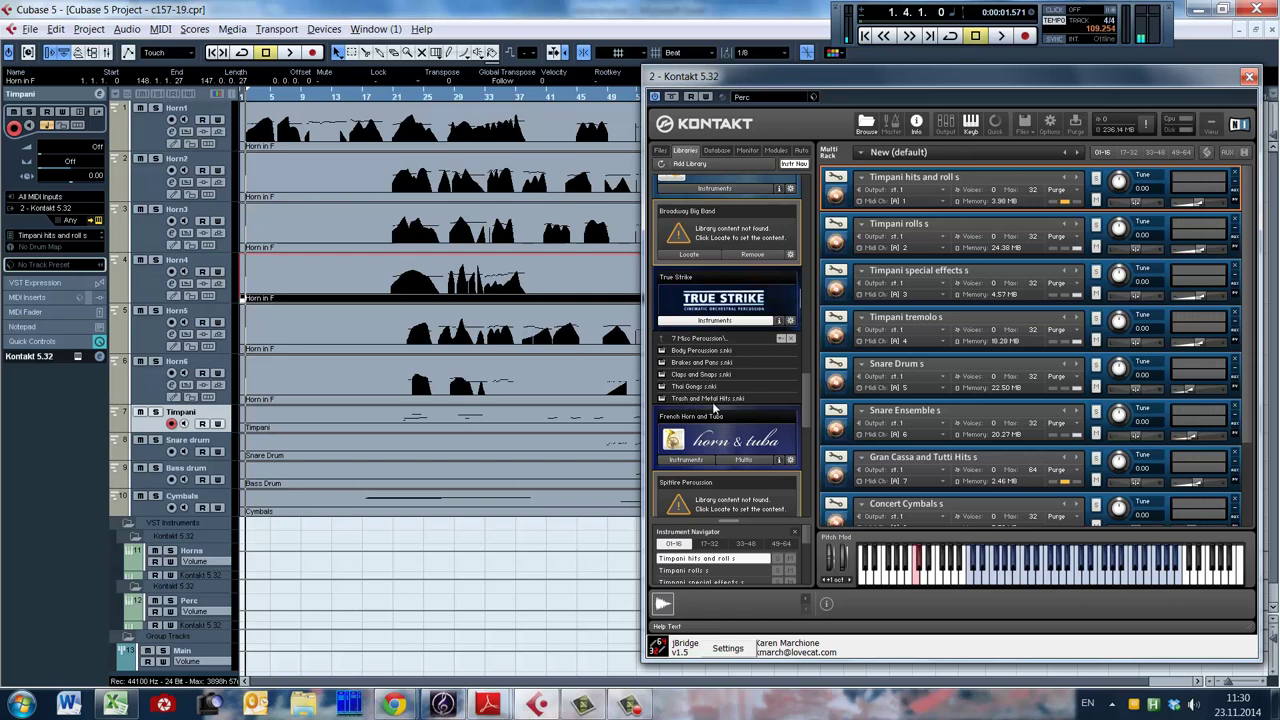
left_click(707, 340)
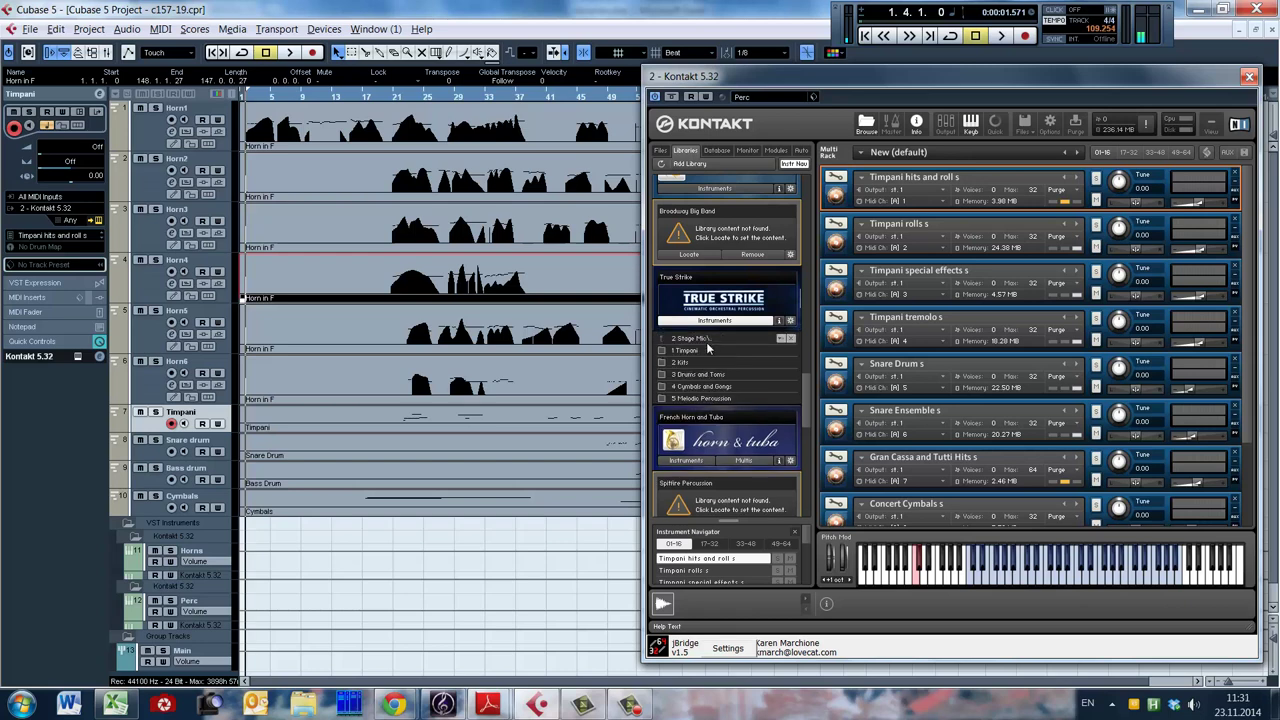
left_click(697, 398)
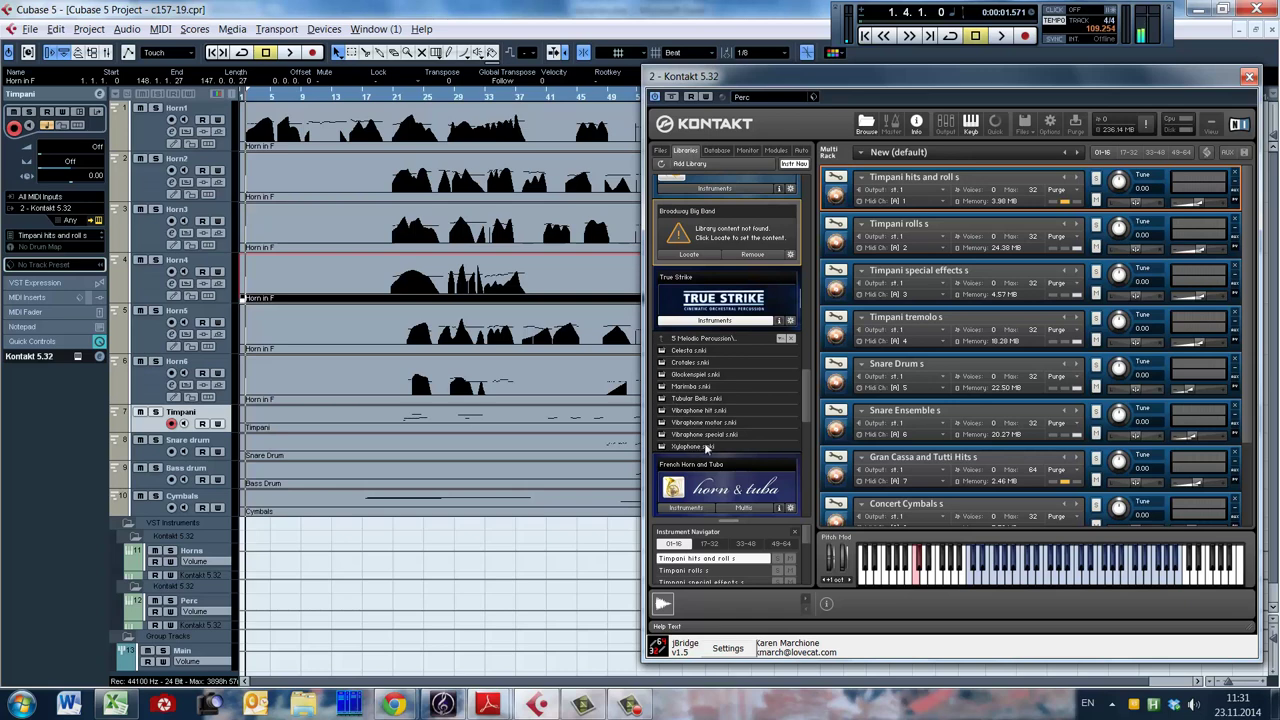
left_click(718, 338)
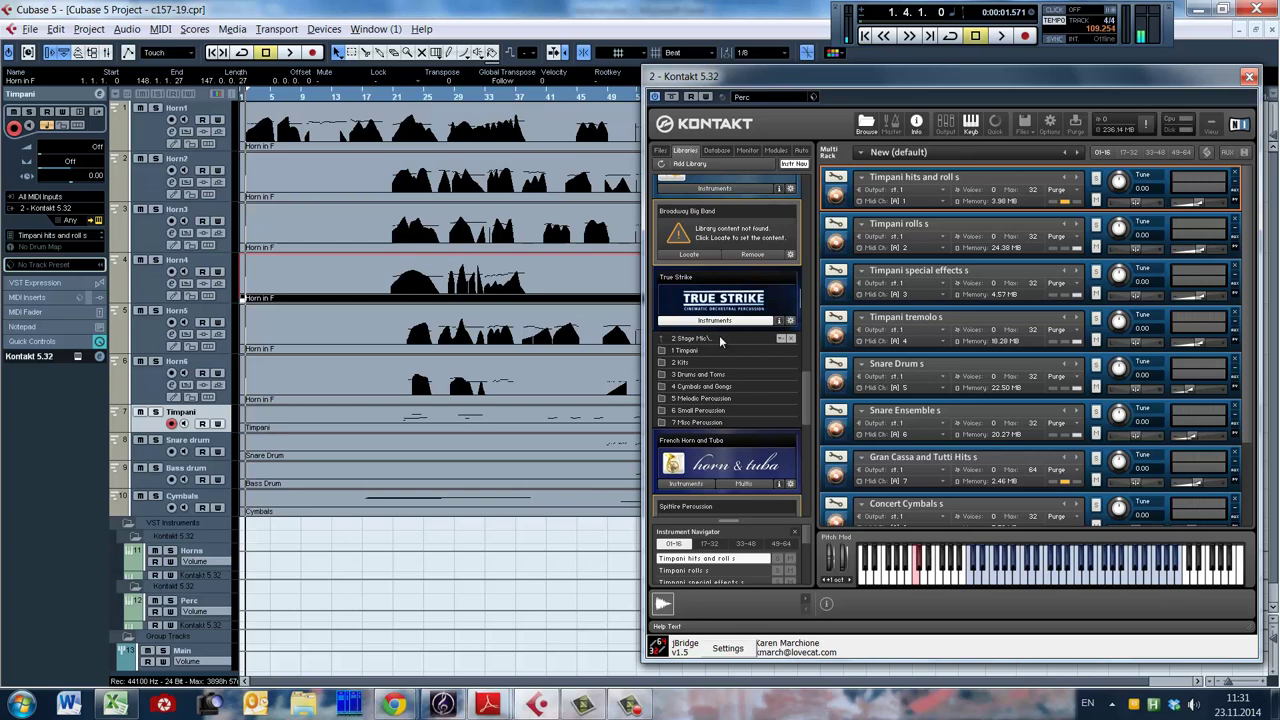
left_click(719, 337)
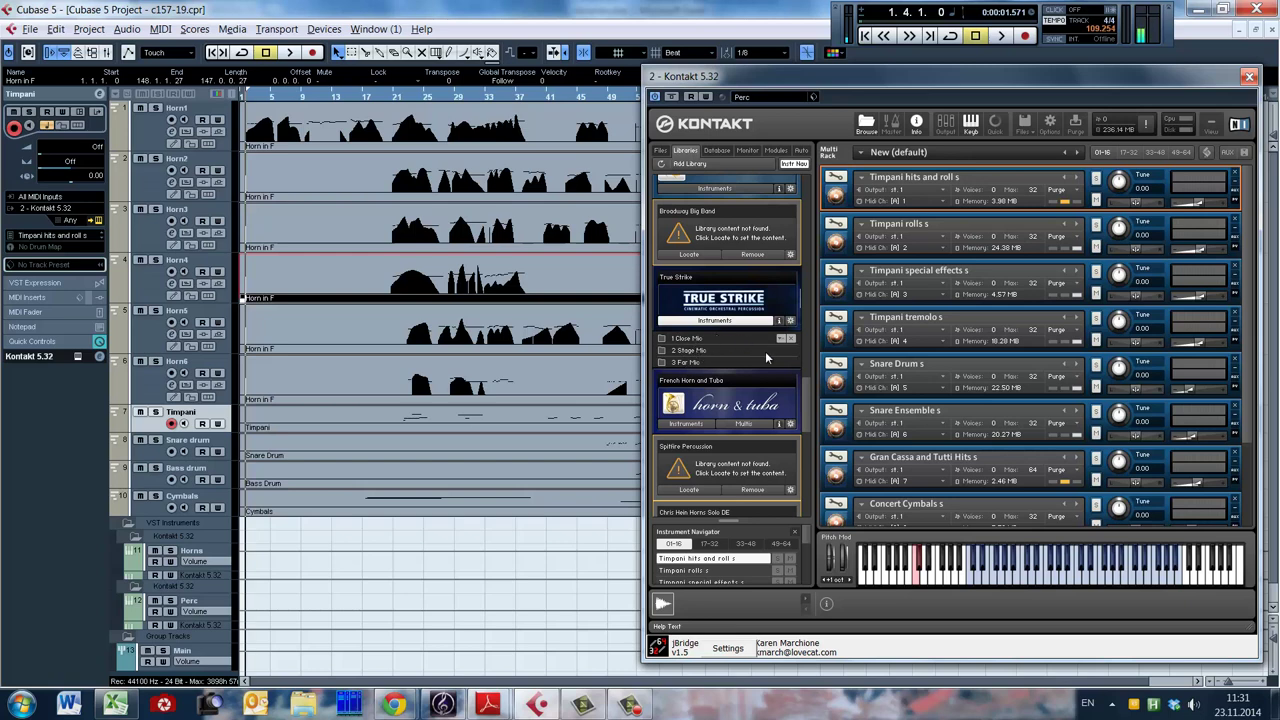
Compare the stage instruments on rack page 01-16 with the far instruments on page 17-32, ending on page 01-16.
scroll(1255, 243, "down", 1)
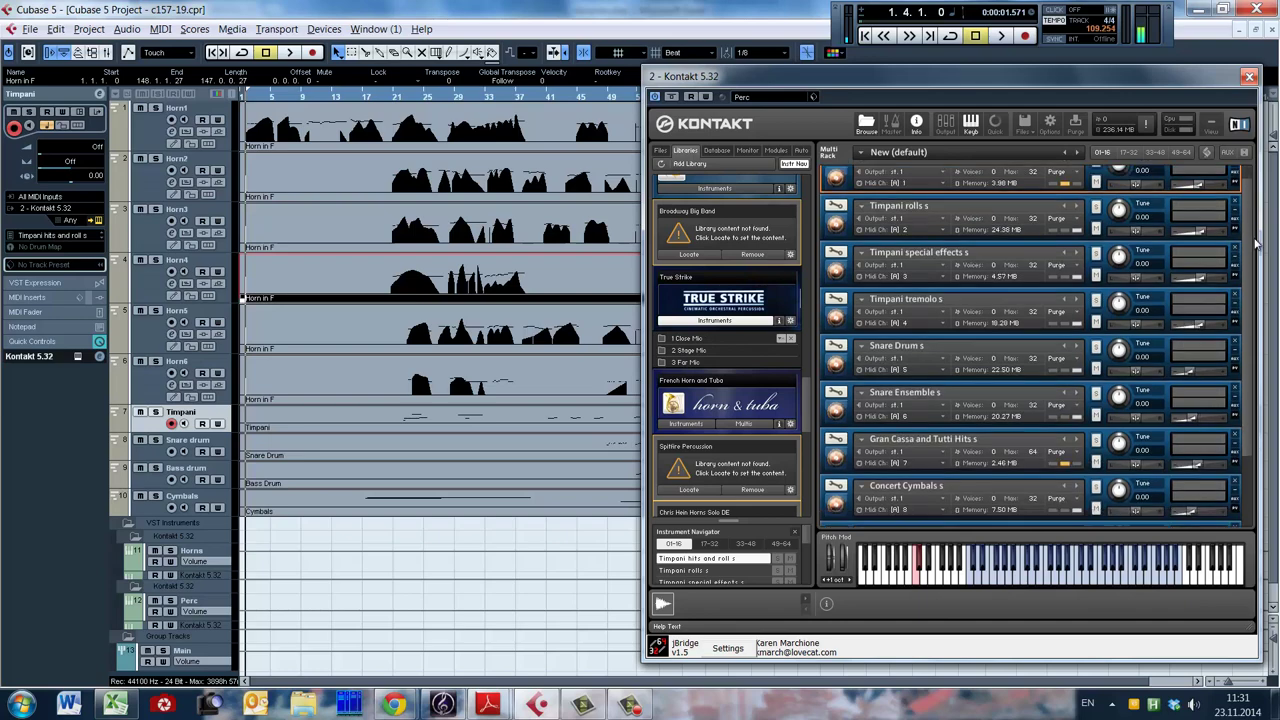
scroll(1260, 315, "up", 1)
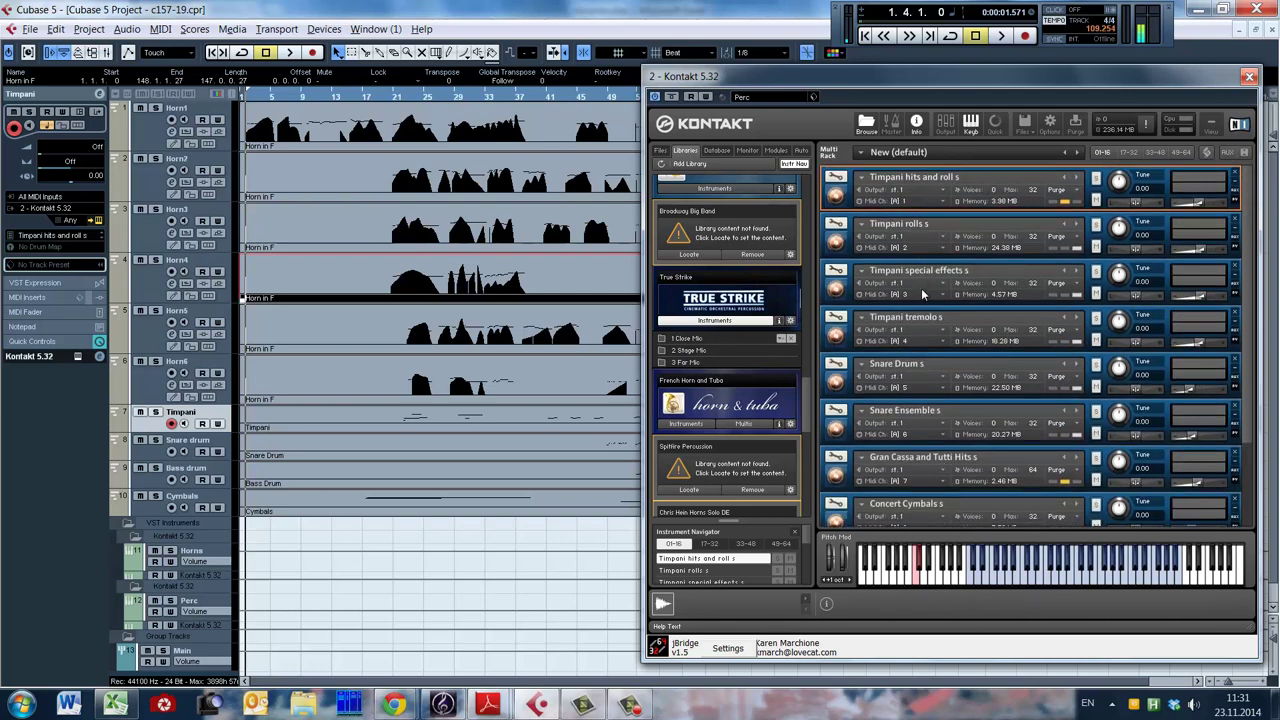
left_click(1130, 153)
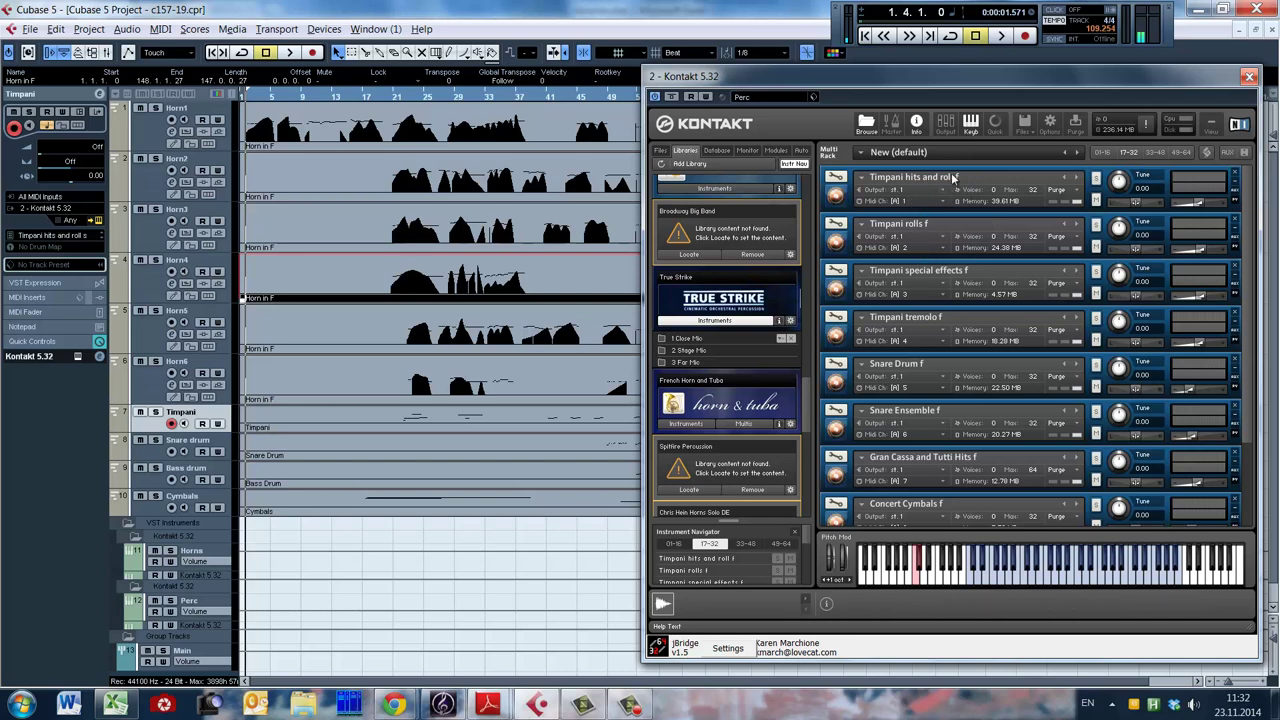
left_click(1115, 152)
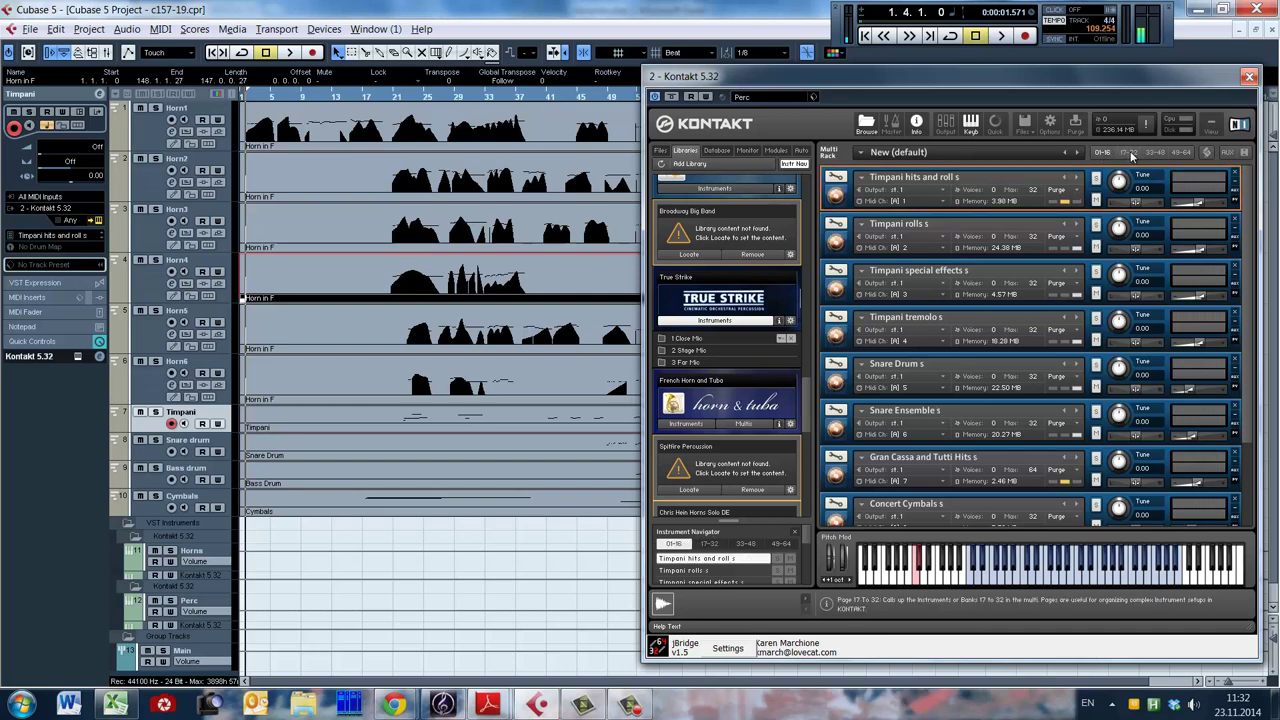
left_click(1131, 153)
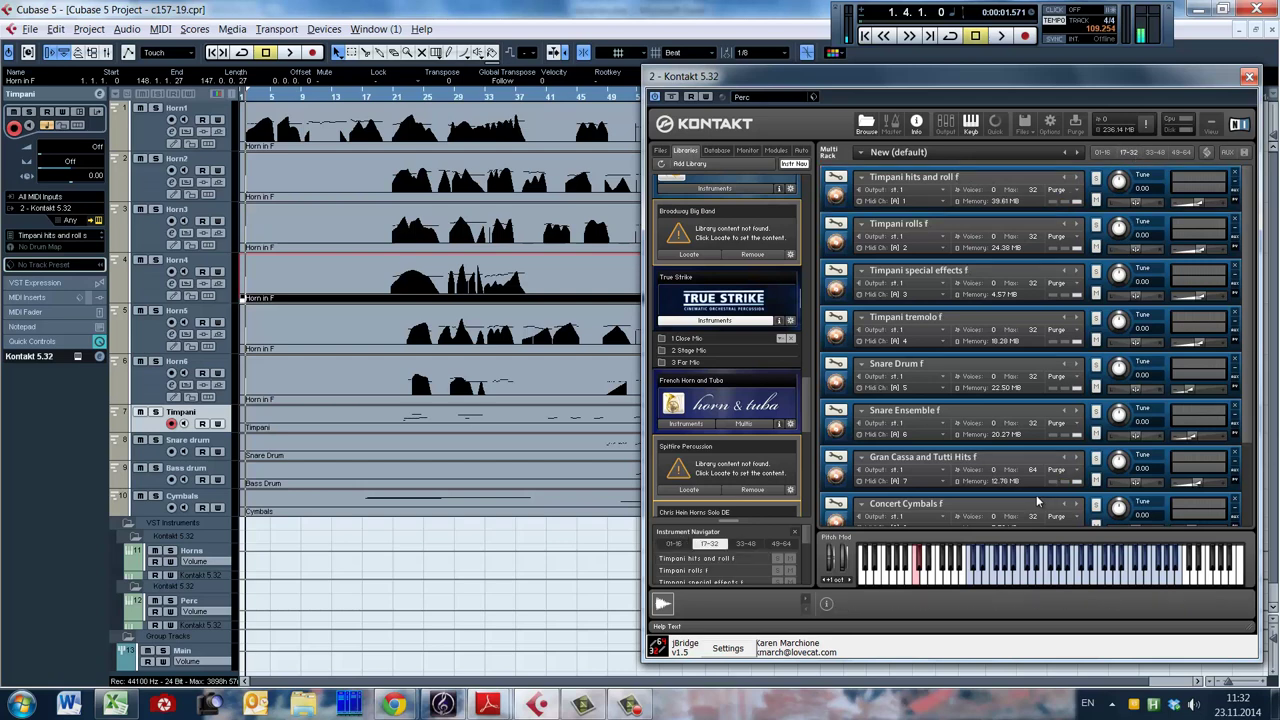
left_click(1101, 152)
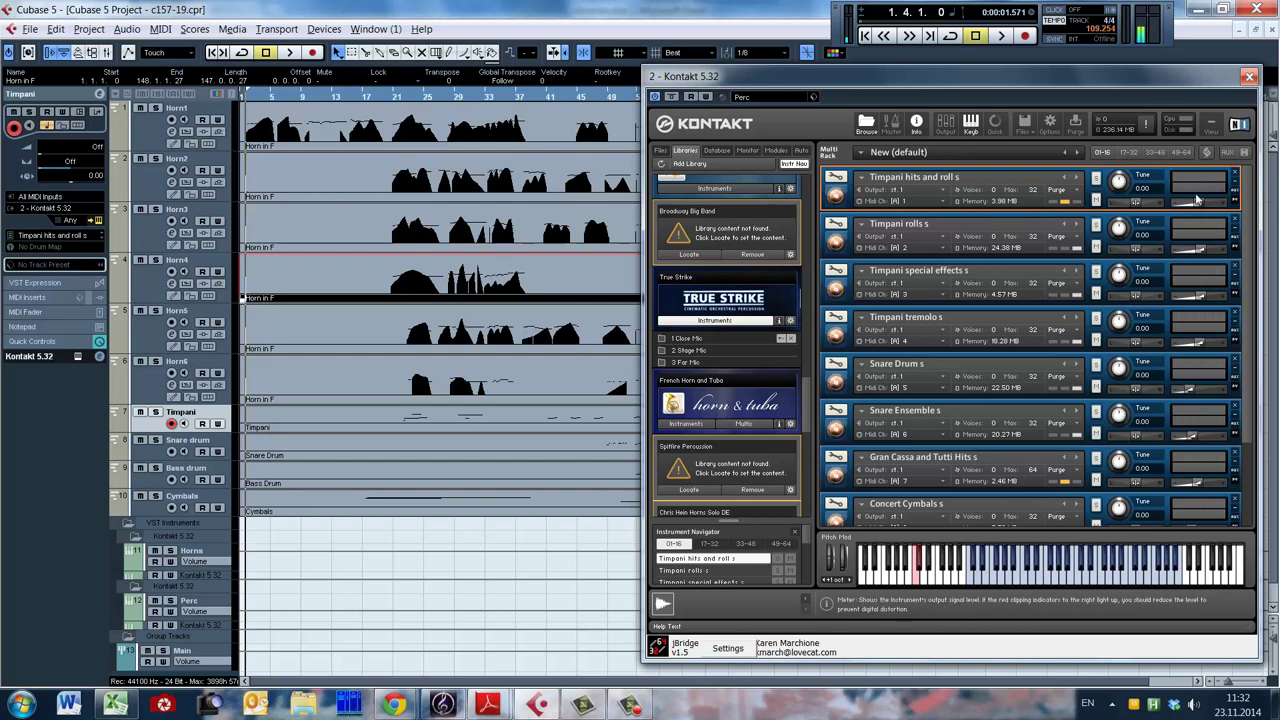
Look through the far-microphone percussion instruments on rack page 17-32.
left_click(1135, 152)
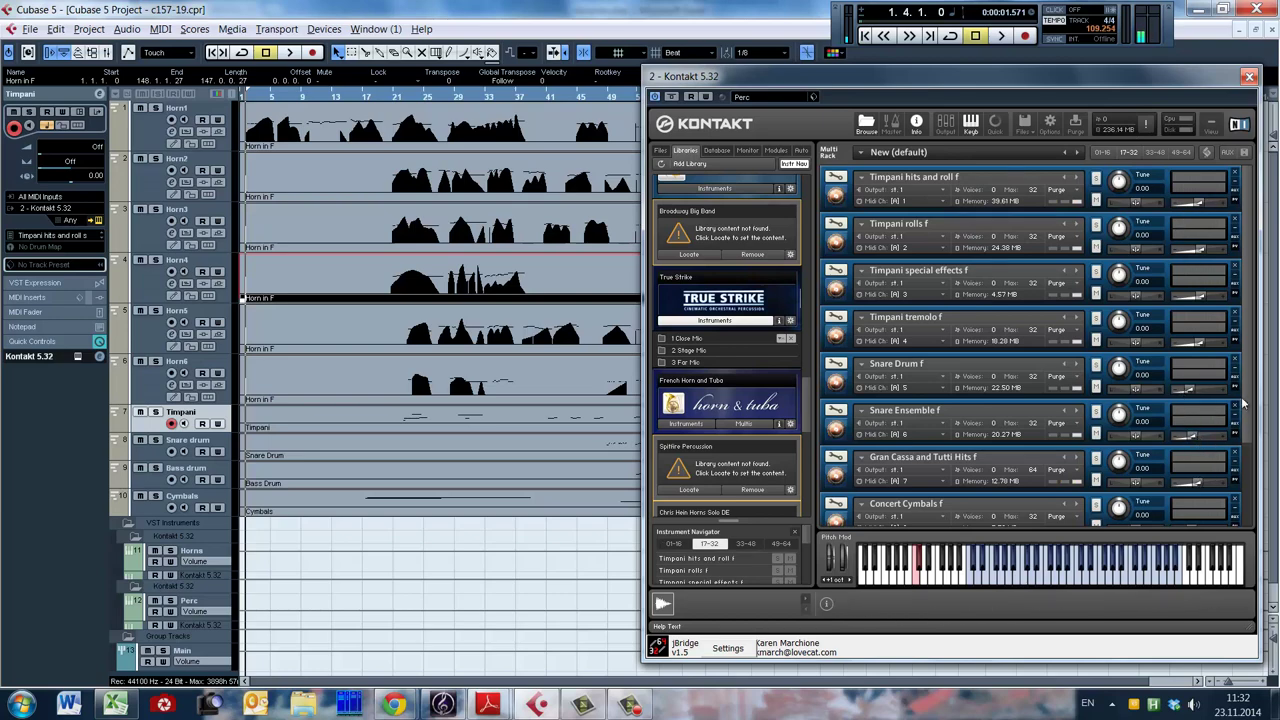
scroll(1248, 403, "down", 3)
scroll(1255, 495, "up", 3)
Select the Timpani track and open its MIDI part in the Key Editor.
left_click(152, 430)
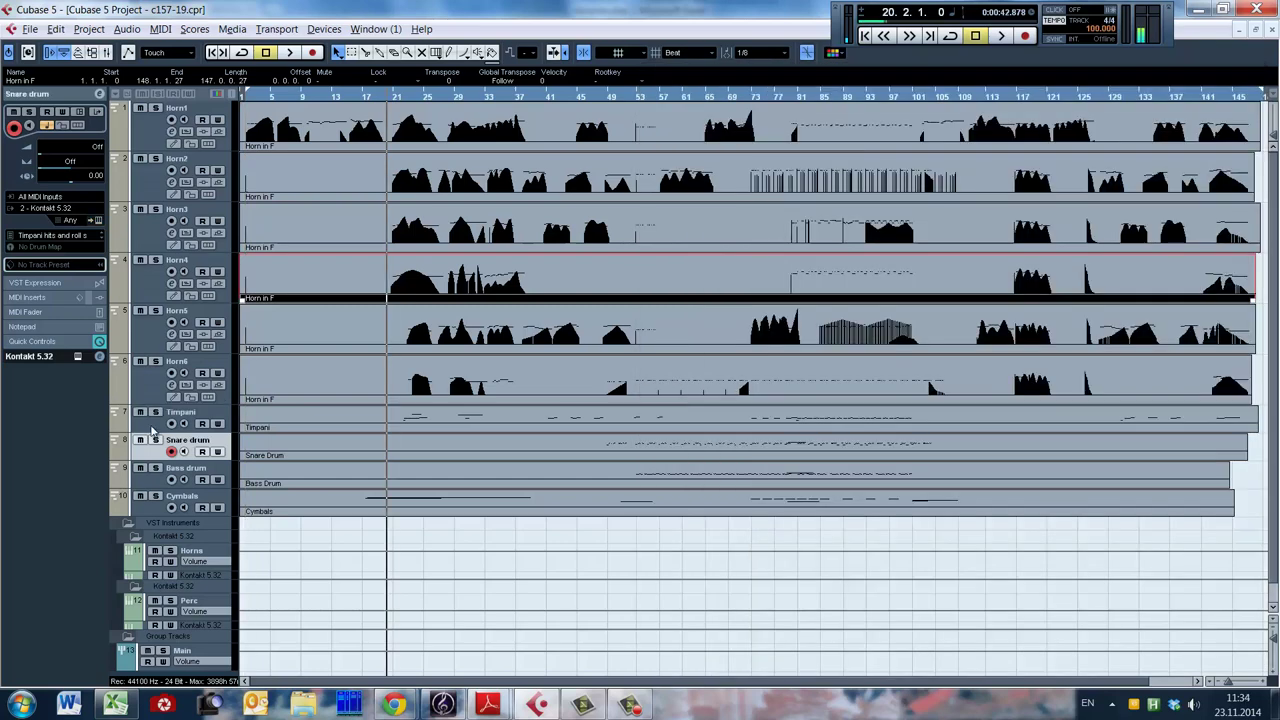
left_click(151, 428)
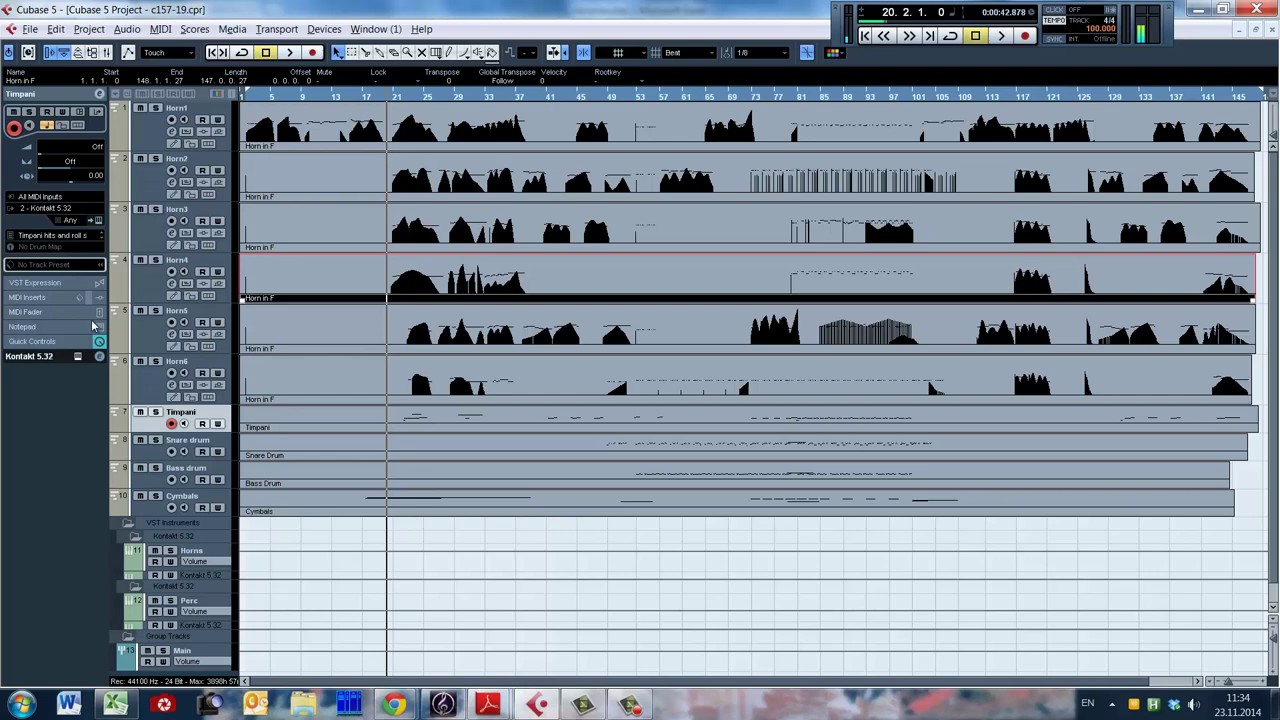
left_click(152, 390)
left_click(155, 428)
double_click(440, 425)
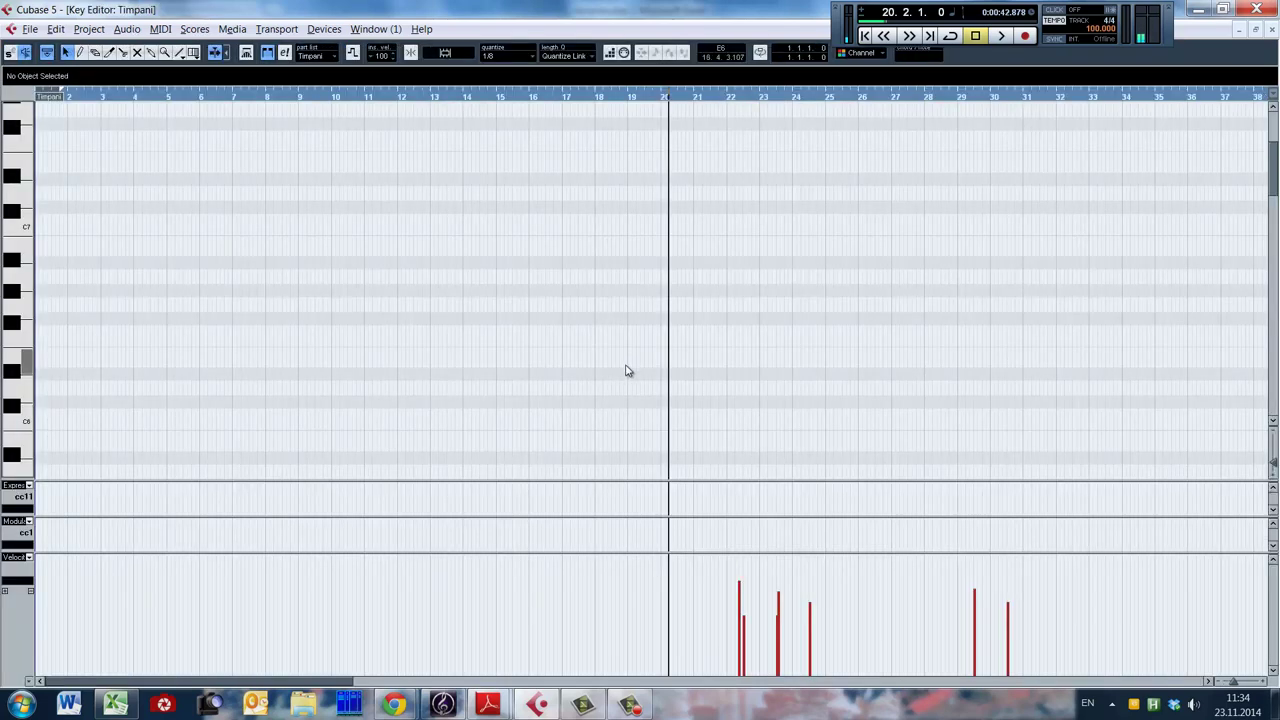
scroll(626, 371, "down", 5)
key("g")
scroll(620, 357, "down", 5)
scroll(512, 332, "up", 3)
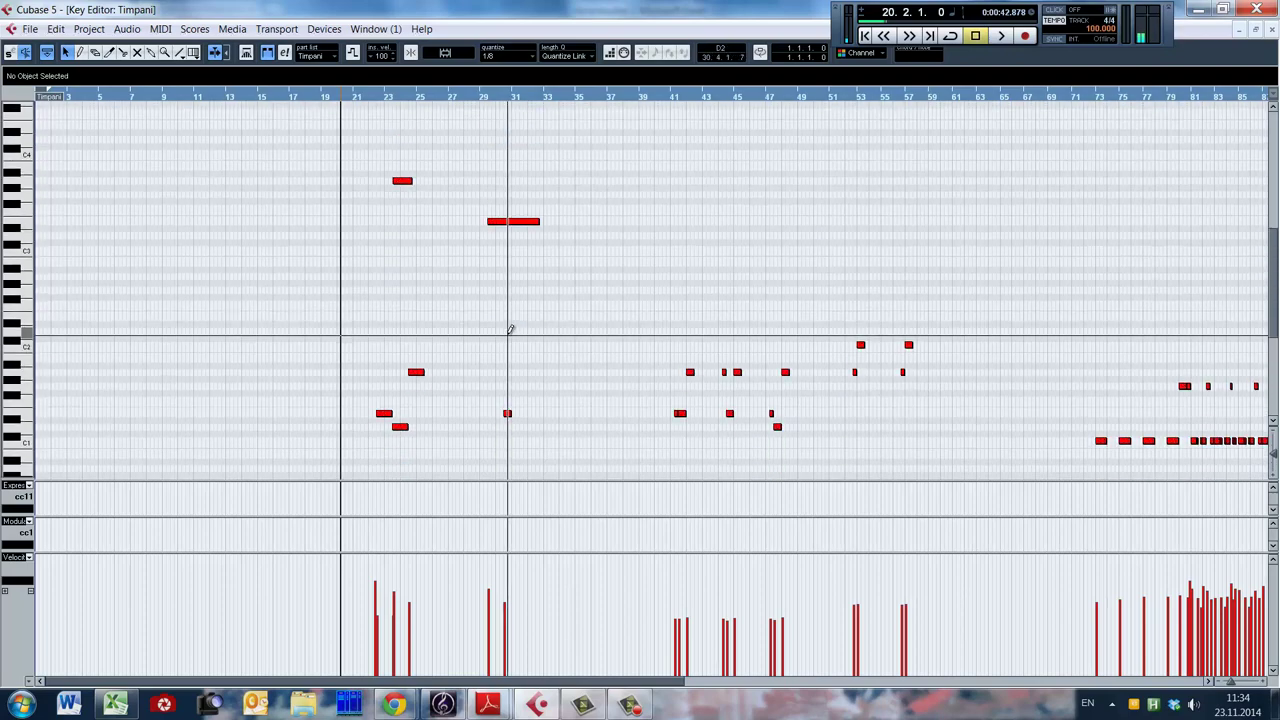
scroll(491, 343, "up", 3)
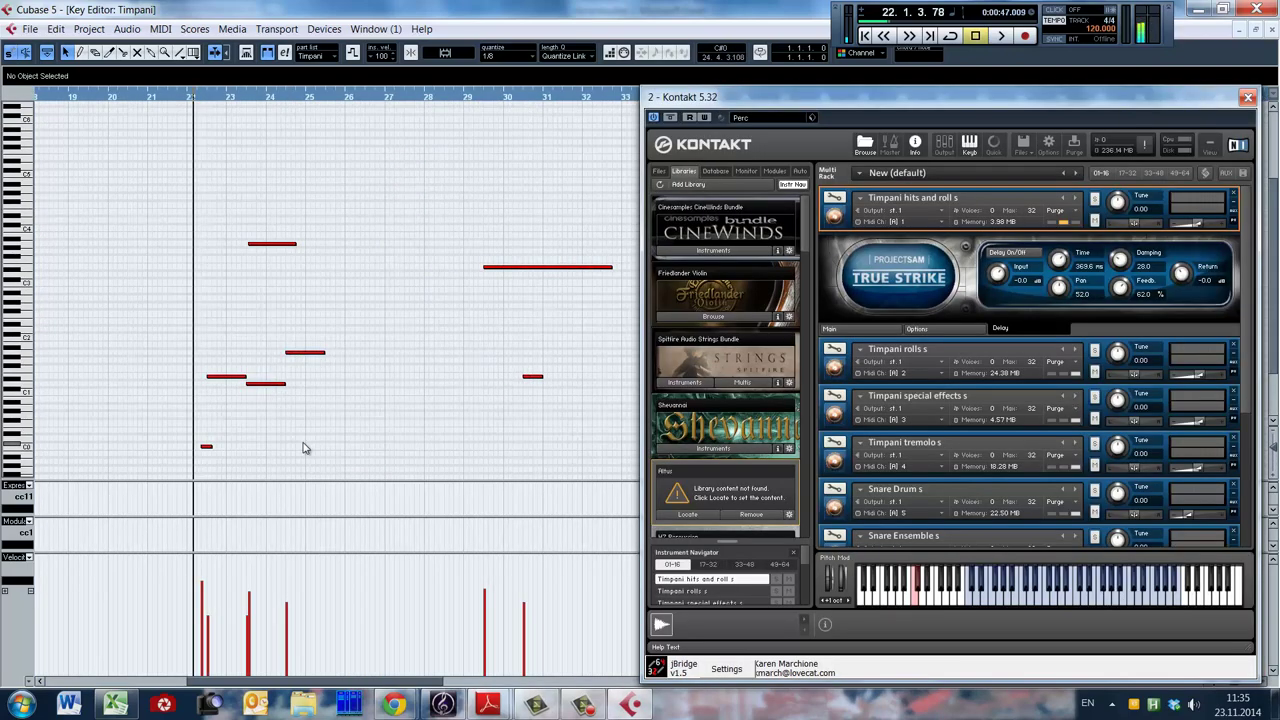
Audition the lowest playable key of Timpani hits and roll s, and locate the Timpani hits dual map patch in the True Strike library.
scroll(338, 499, "right", 1)
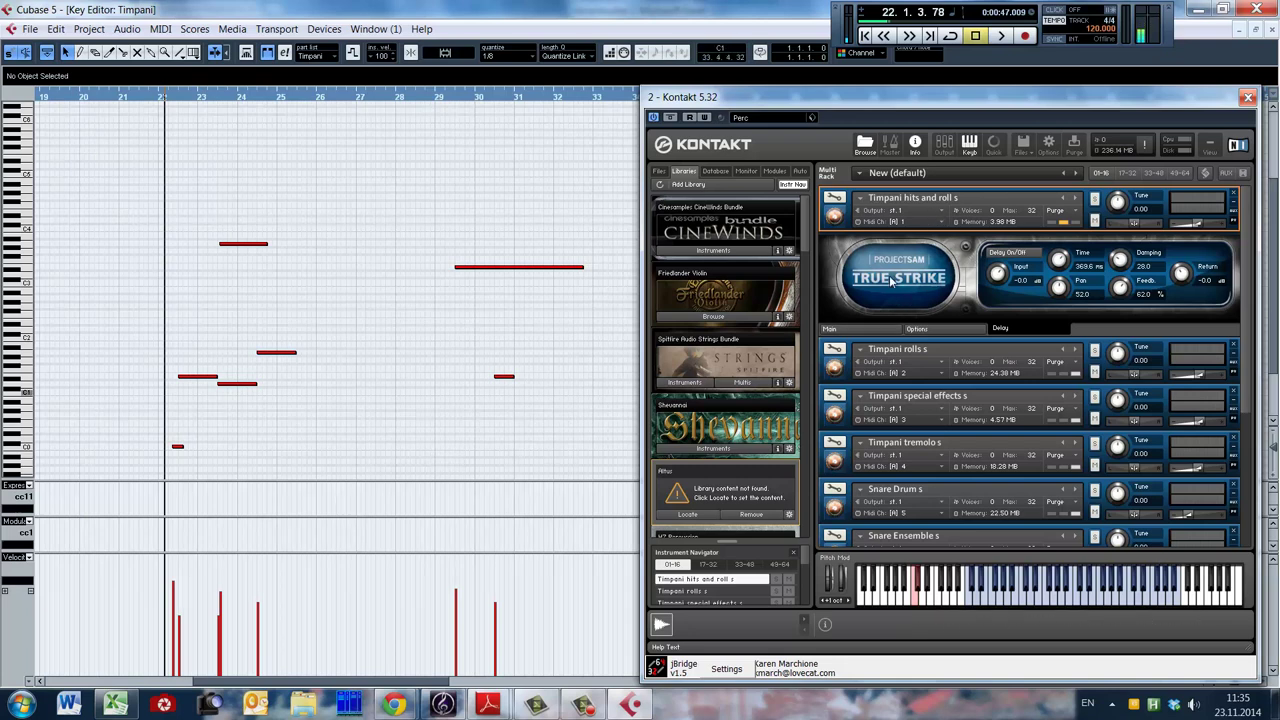
left_click(968, 590)
left_click(968, 590)
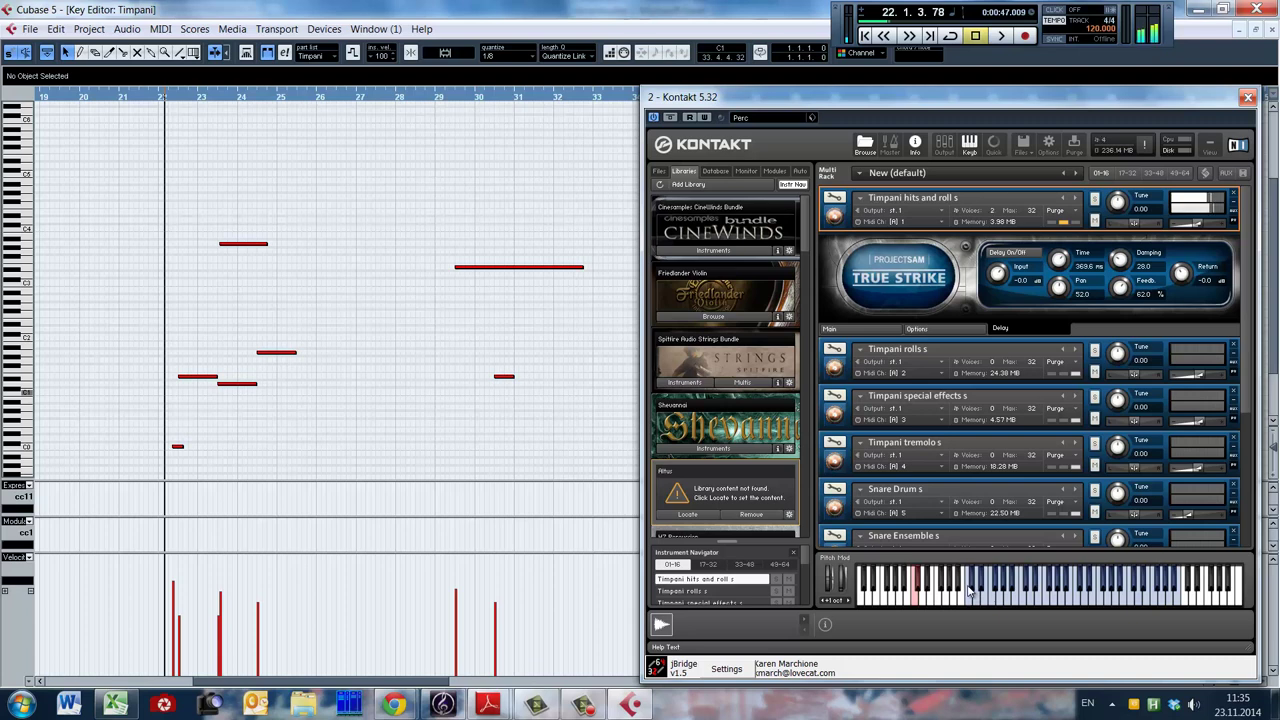
left_click(968, 590)
left_click(968, 590)
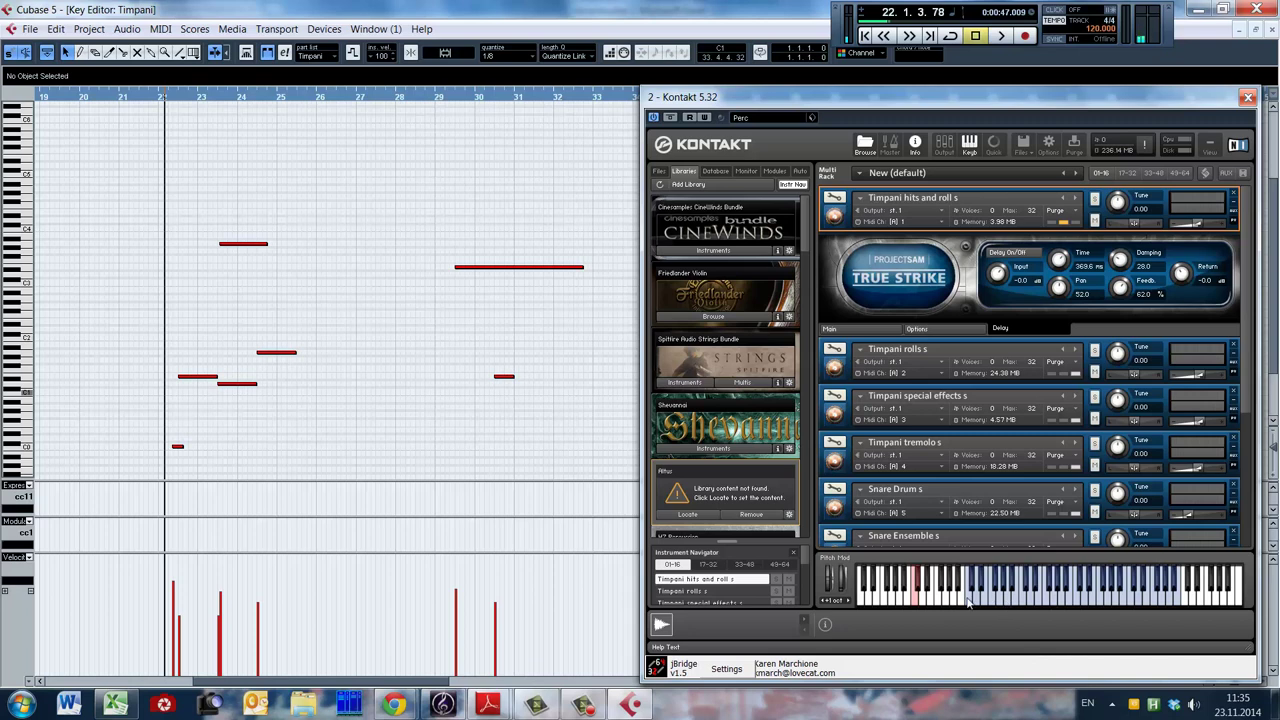
scroll(730, 420, "down", 10)
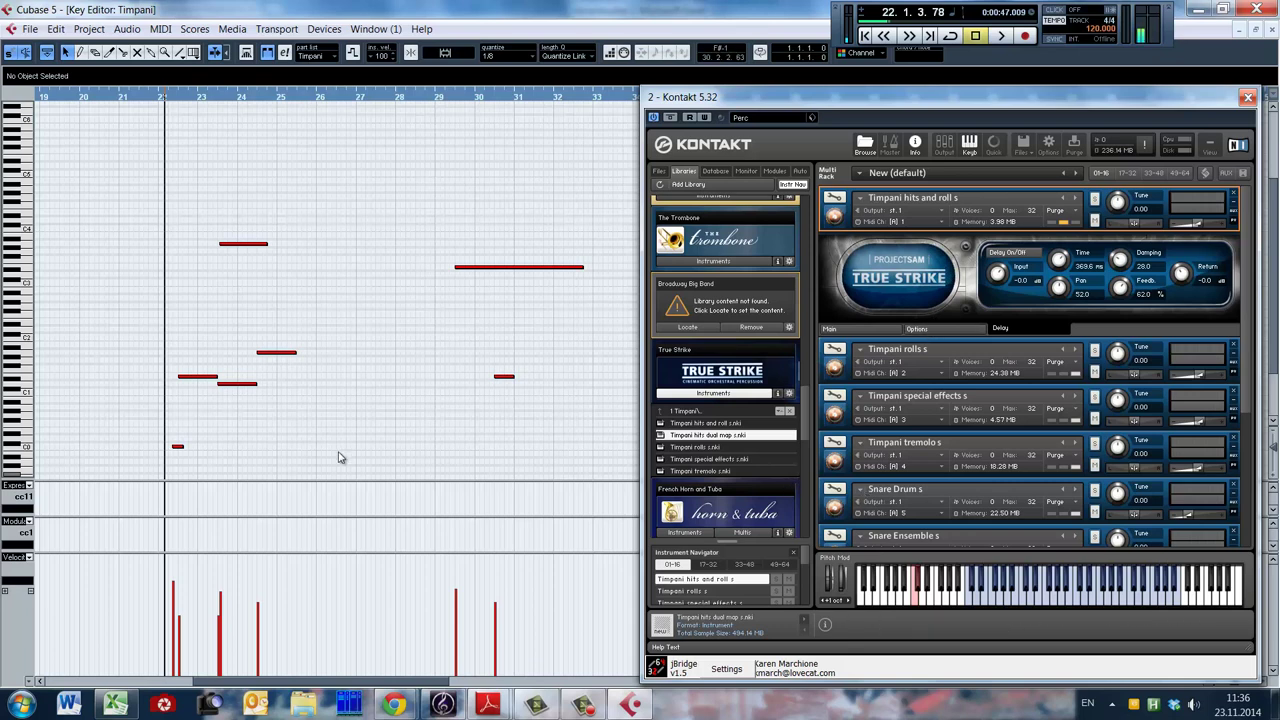
Play the opening timpani phrase from just before bar 22 into bar 25.
left_click(165, 453)
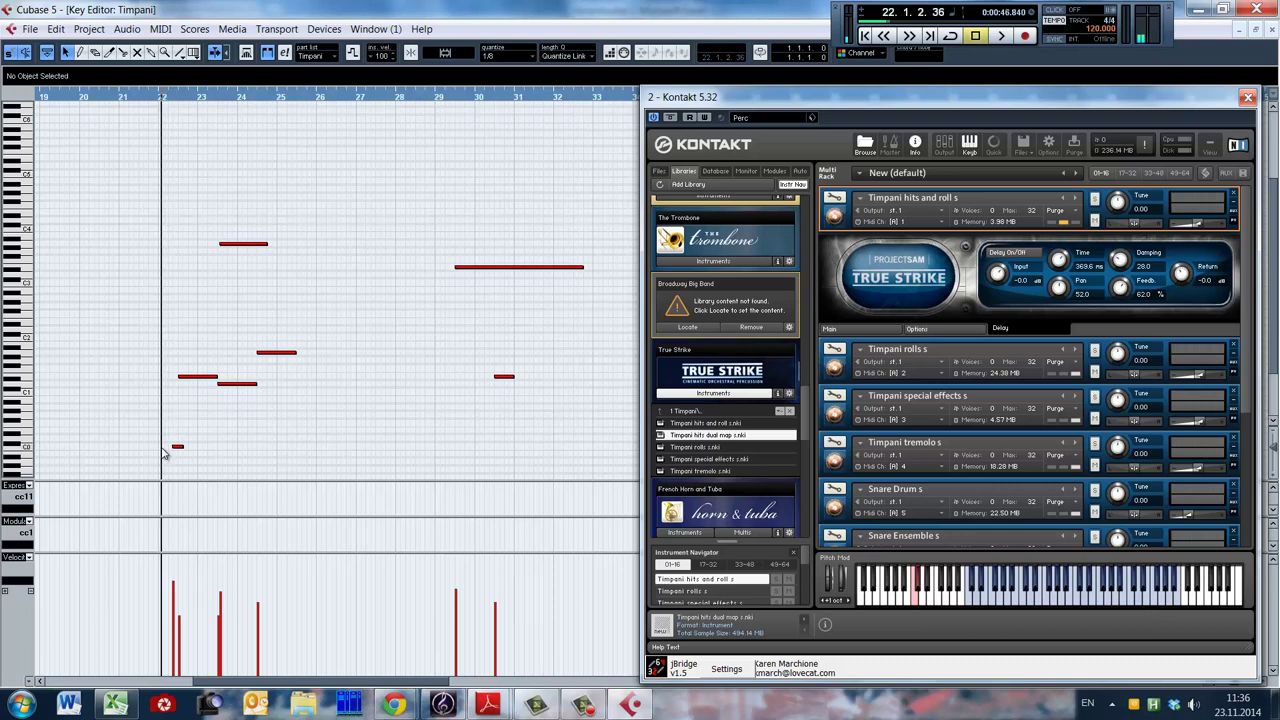
left_click(161, 454)
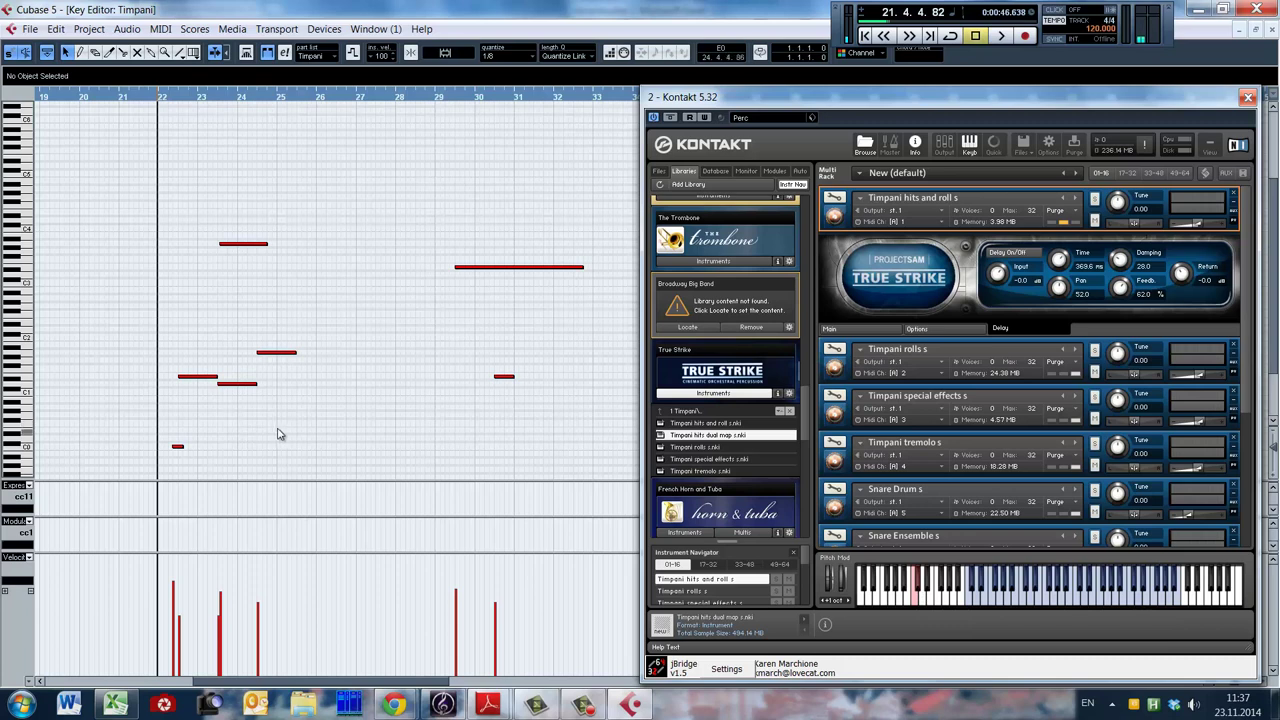
key("space")
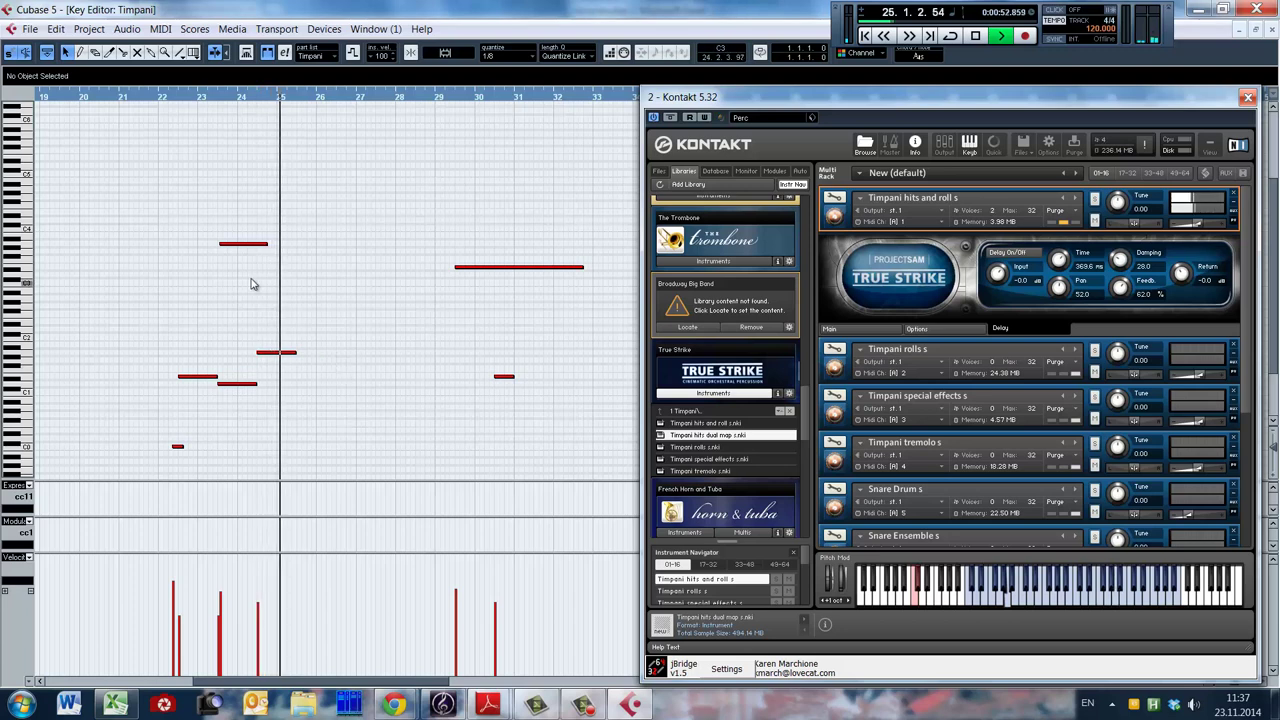
key("space")
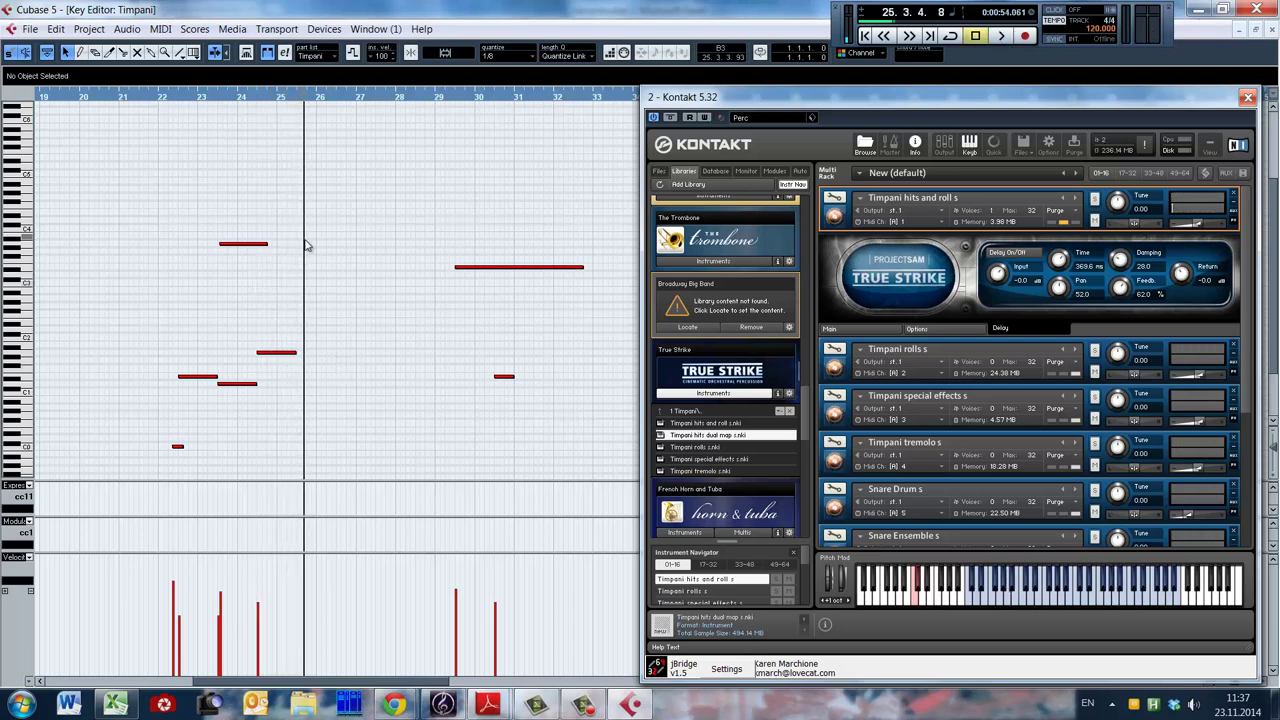
Try to adjust the end of the A3 roll note near bar 24, and close the Kontakt window.
left_click(161, 322)
left_click_drag(265, 244, 268, 245)
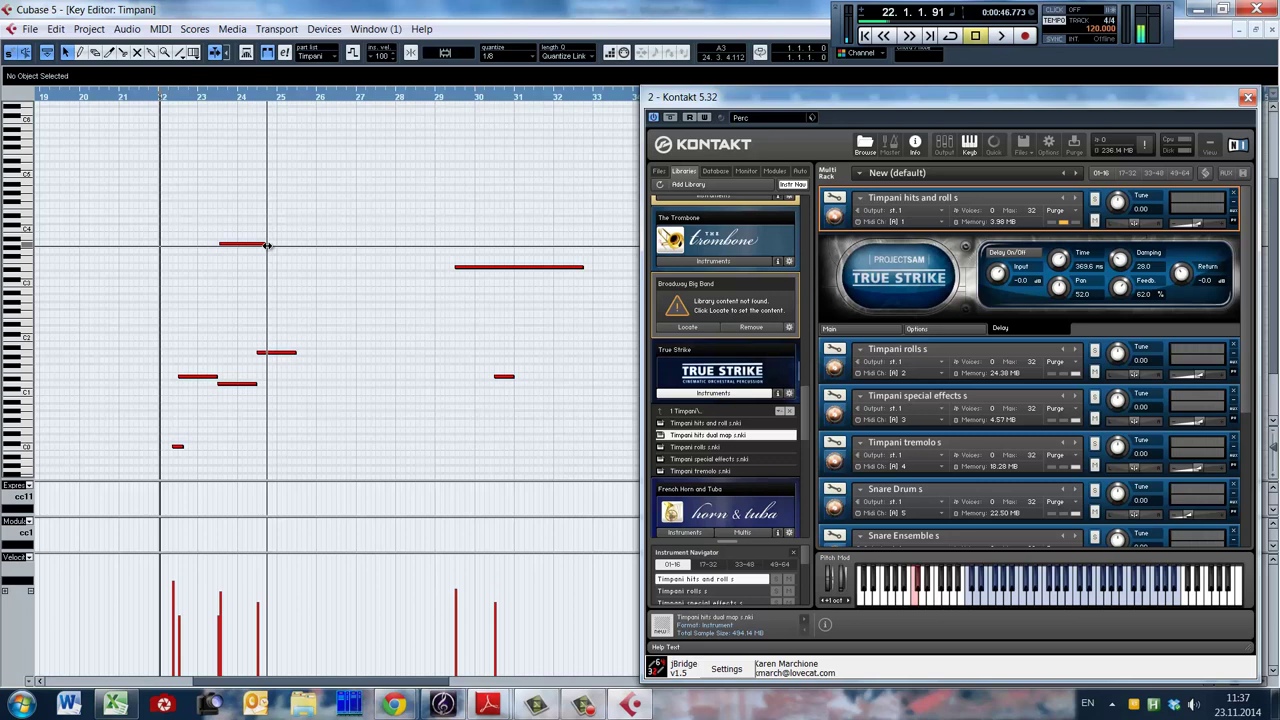
left_click_drag(267, 244, 269, 253)
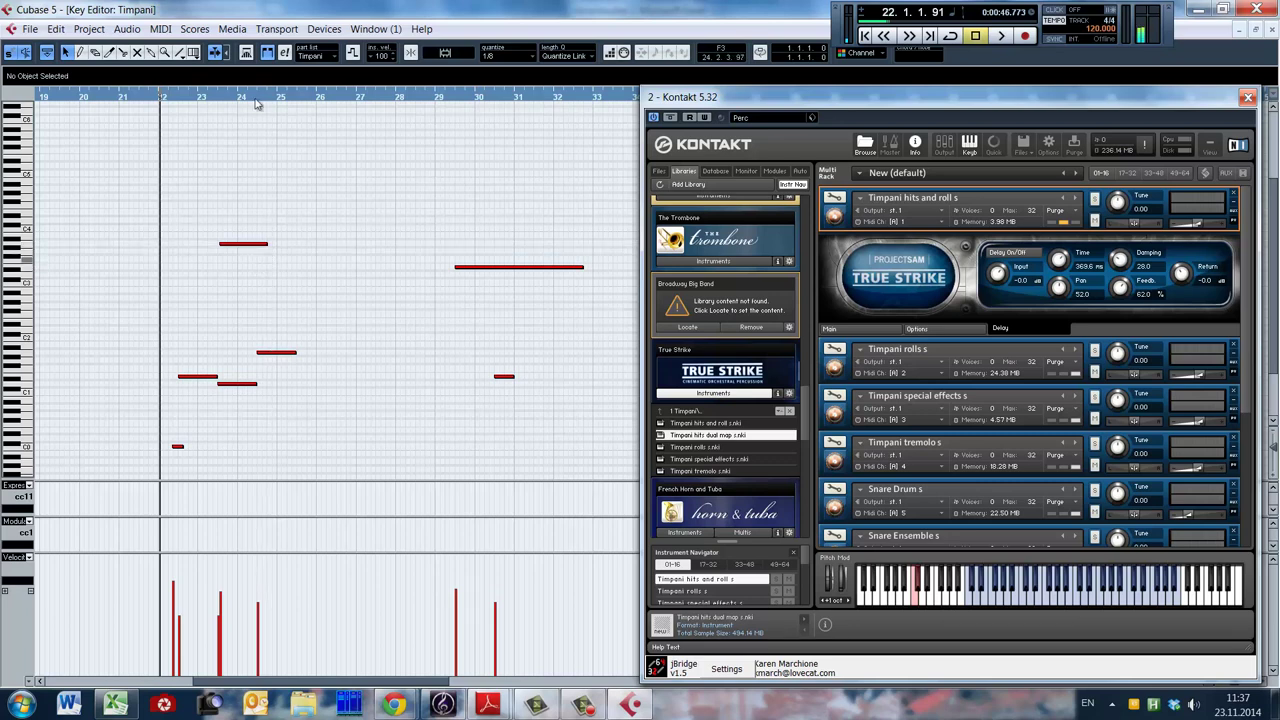
left_click(254, 270)
key("h")
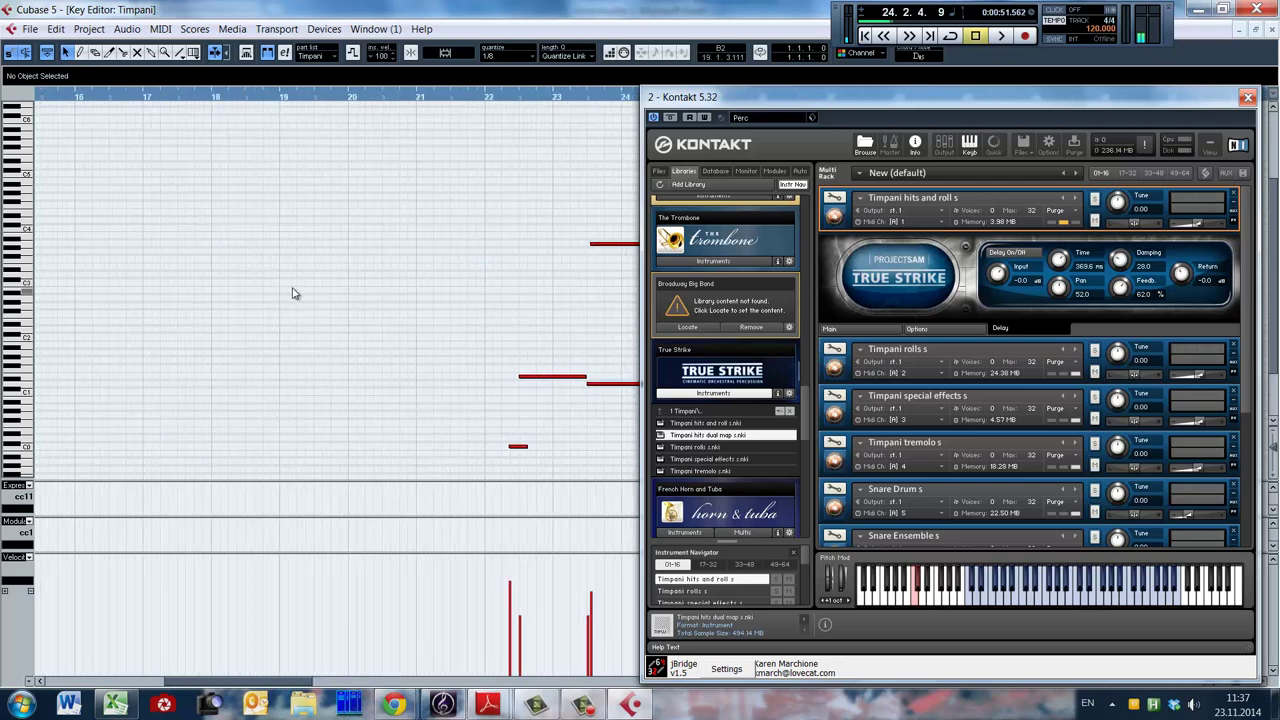
left_click(1247, 97)
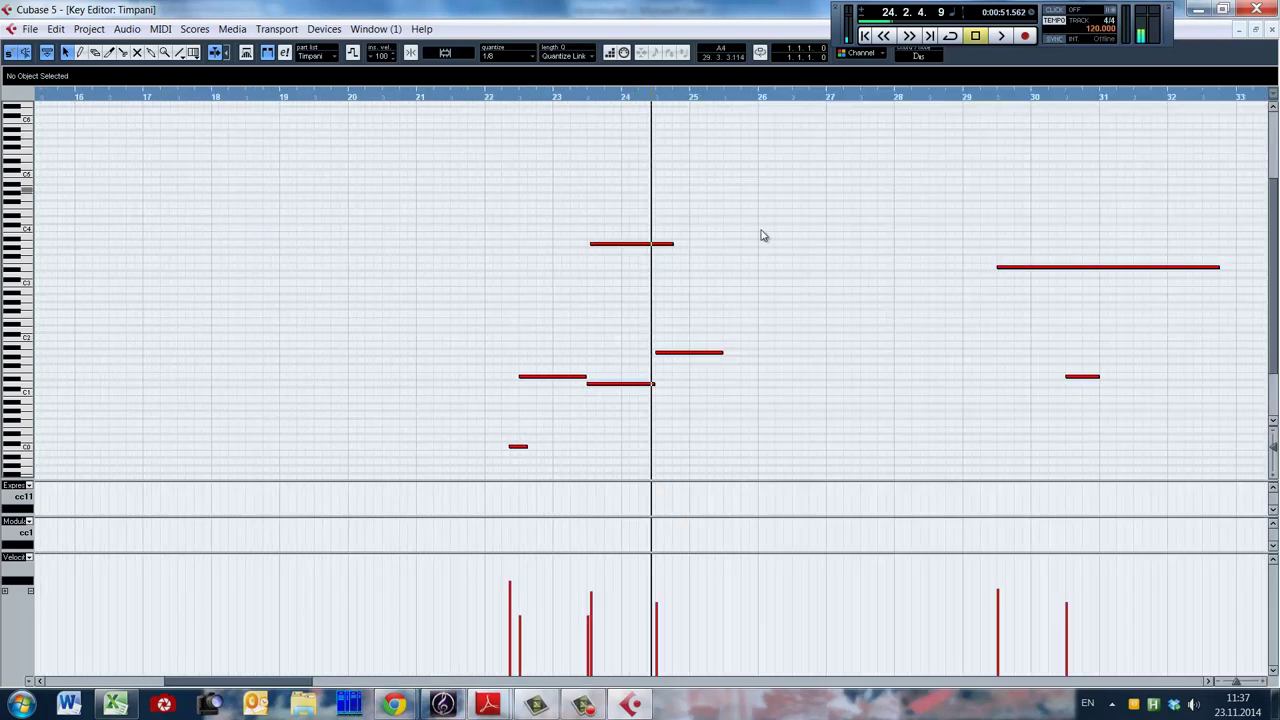
Play the timpani phrase from bar 22 and lengthen the A3 roll note to end at about 27.3.4.
left_click(502, 351)
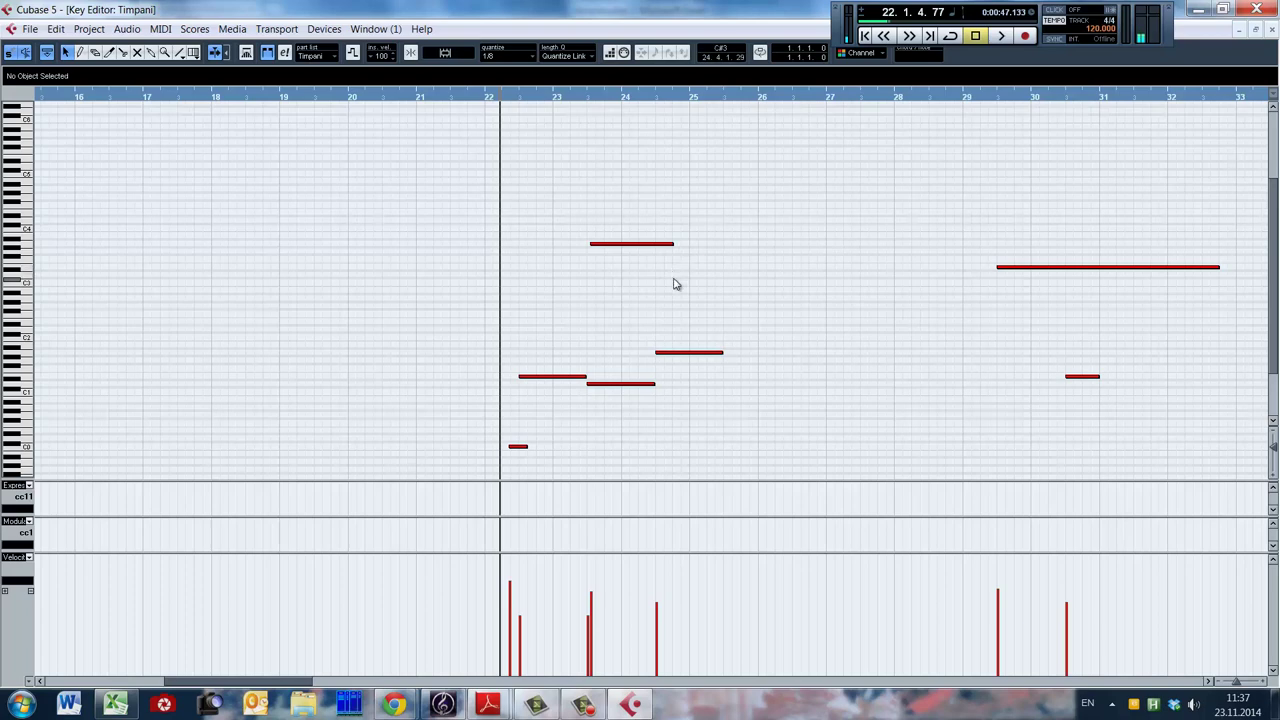
key("space")
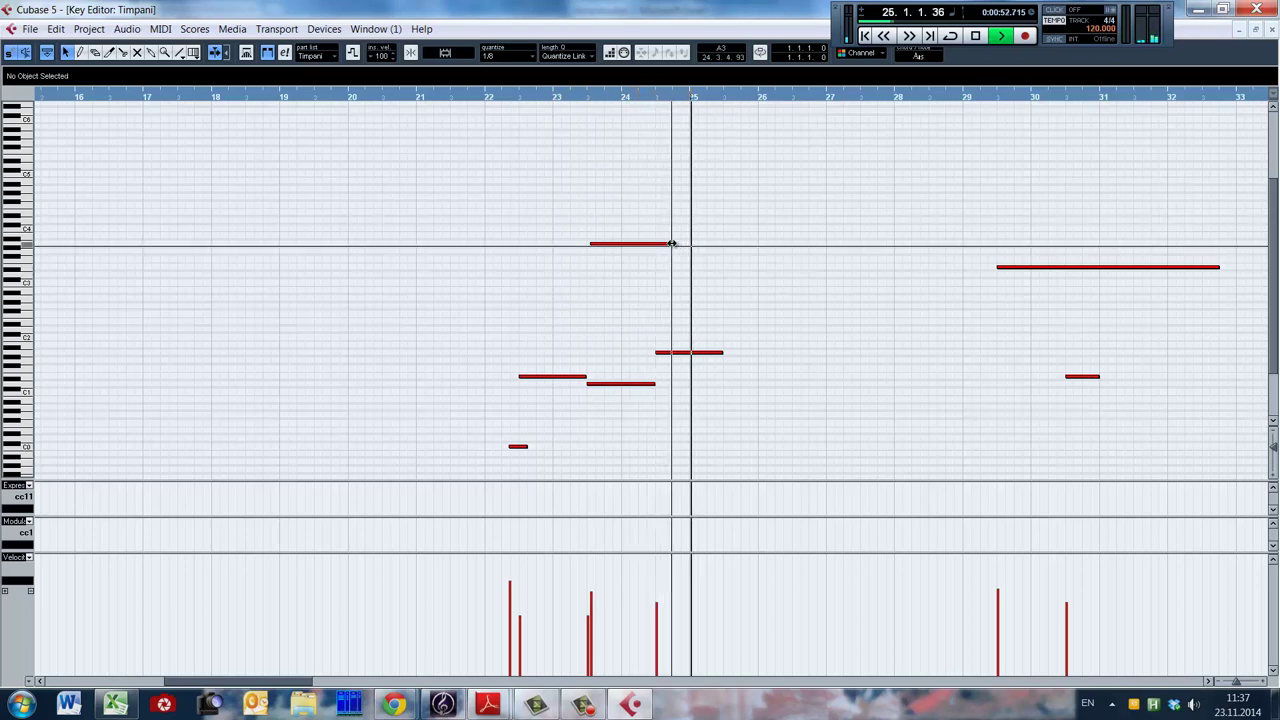
key("space")
left_click_drag(672, 244, 806, 256)
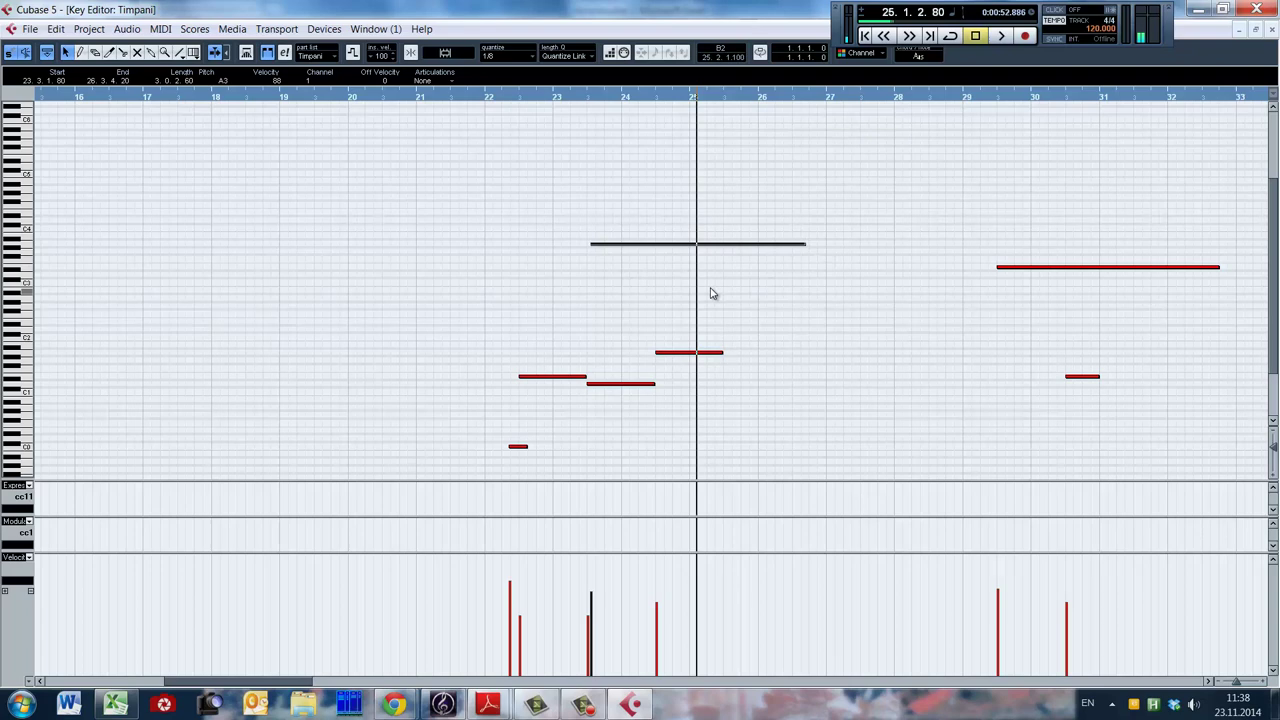
left_click(506, 337)
key("space")
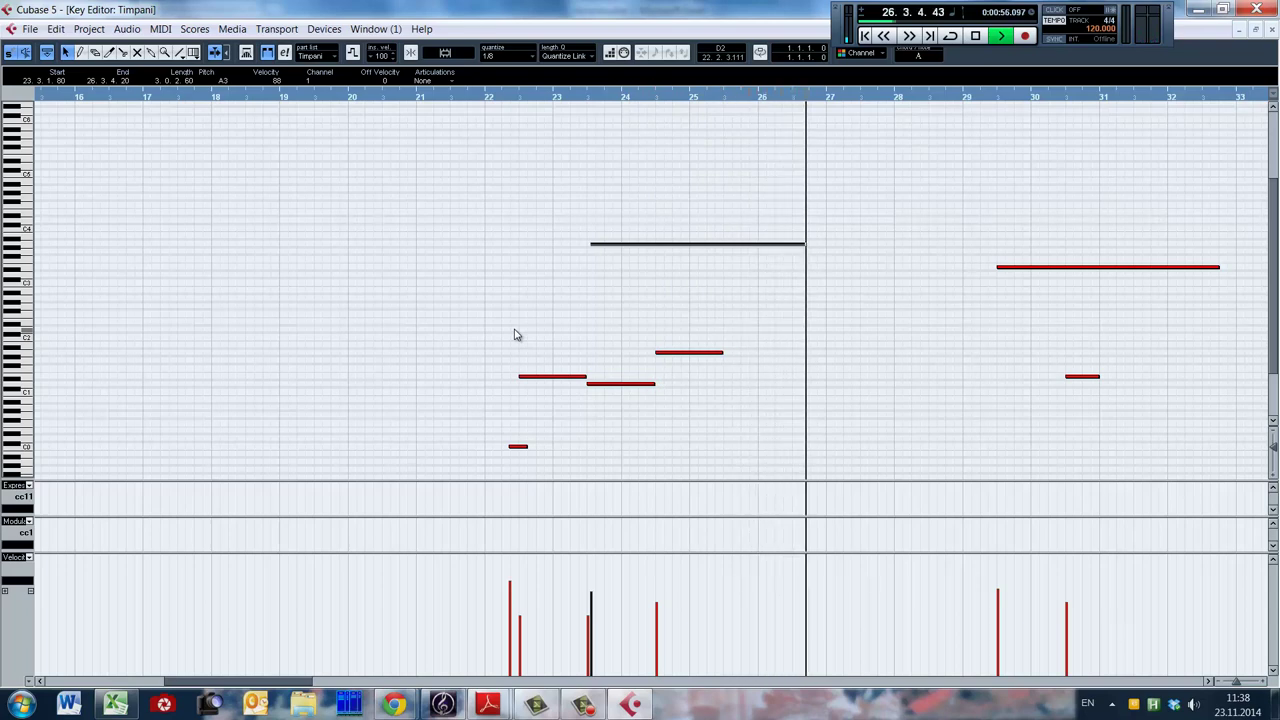
key("space")
left_click_drag(803, 243, 876, 243)
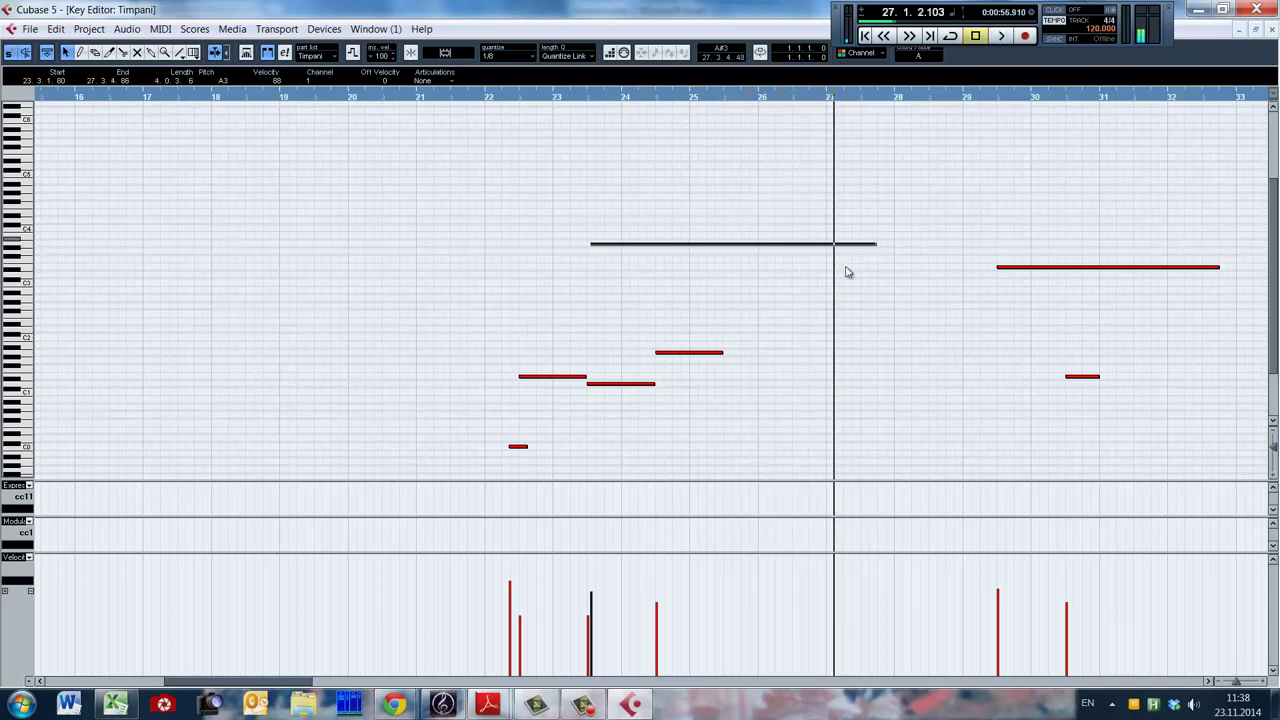
Replay the timpani part from bar 22 and lengthen the E3 roll note starting in bar 29 to end at about 33.4.1.
left_click(501, 345)
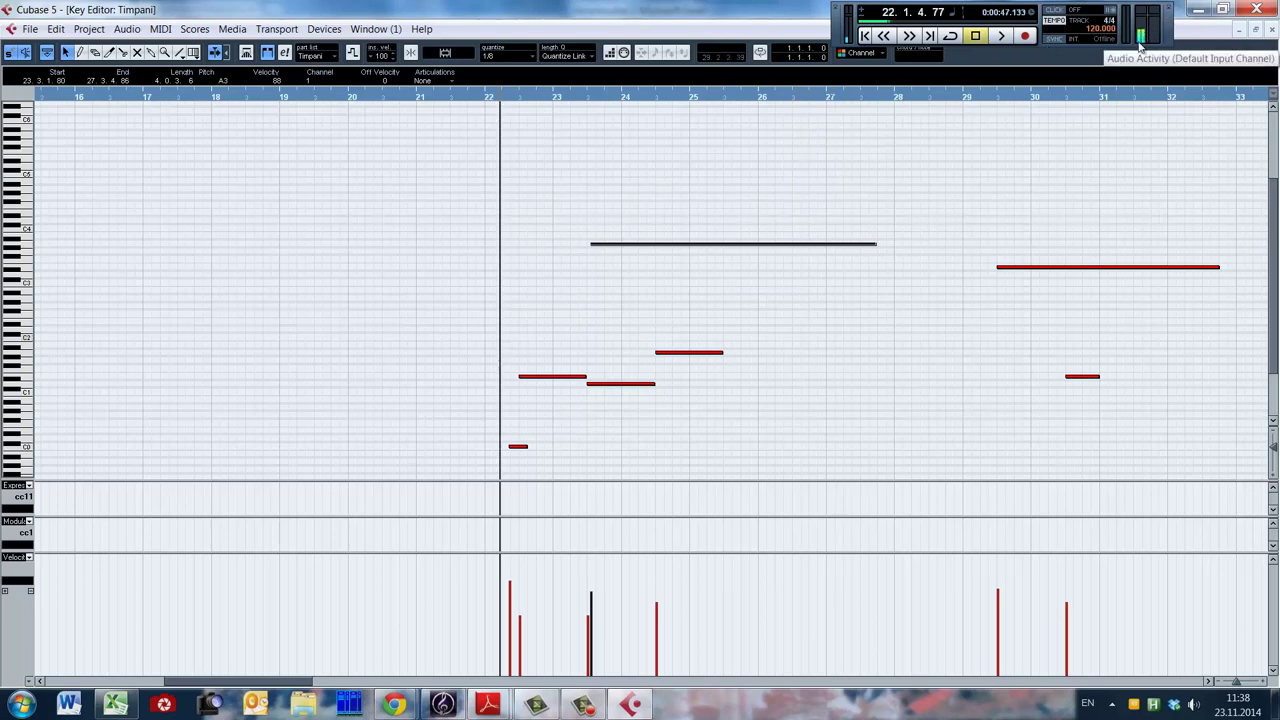
key("space")
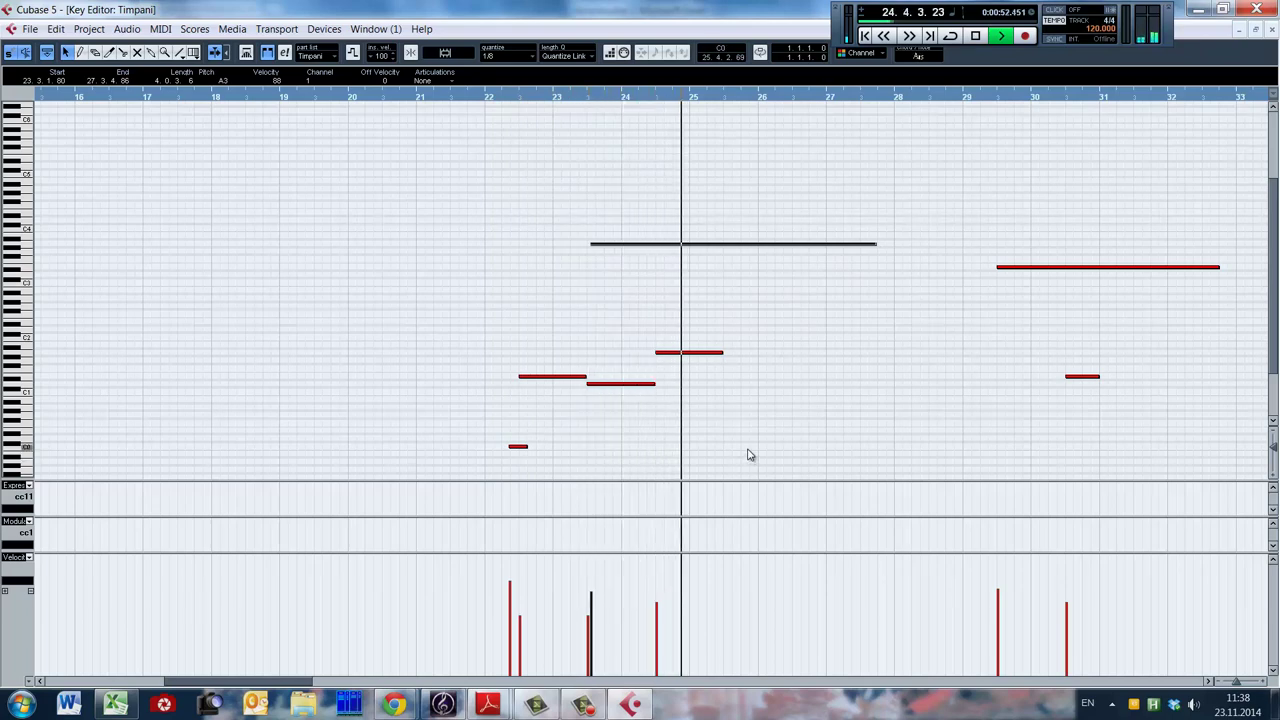
left_click_drag(283, 690, 315, 690)
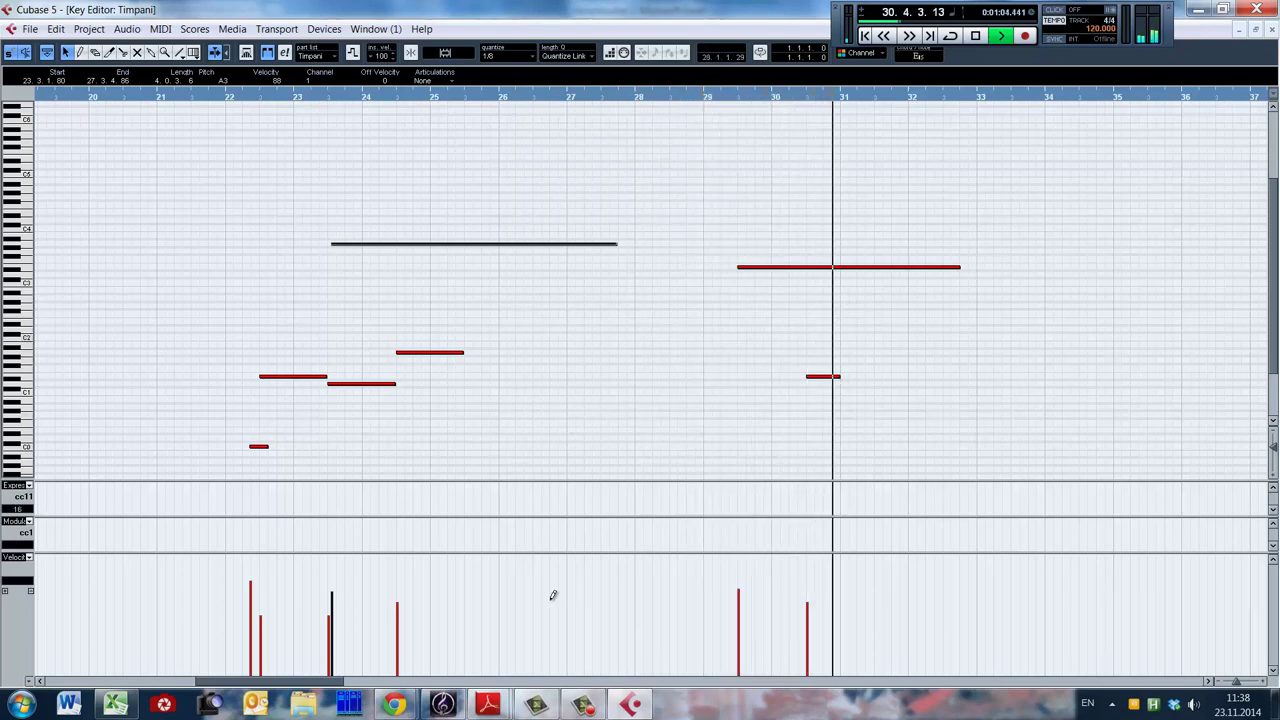
scroll(600, 450, "right", 6)
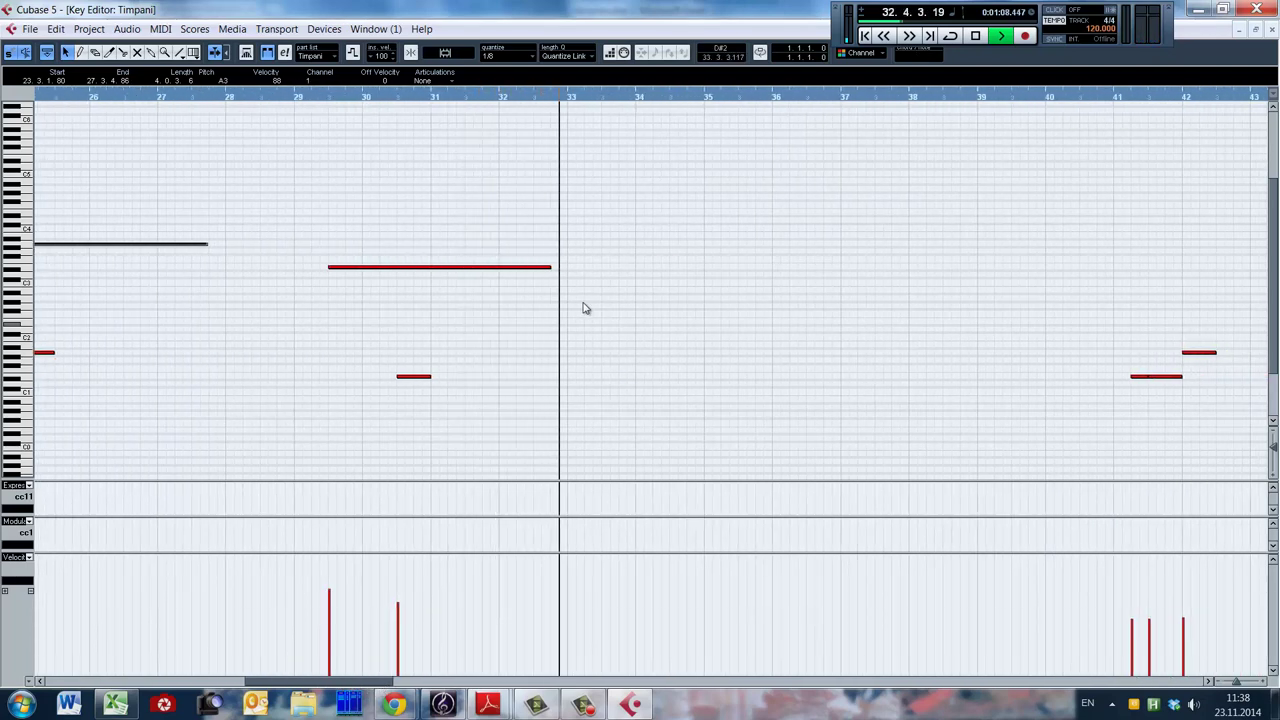
left_click_drag(551, 267, 621, 268)
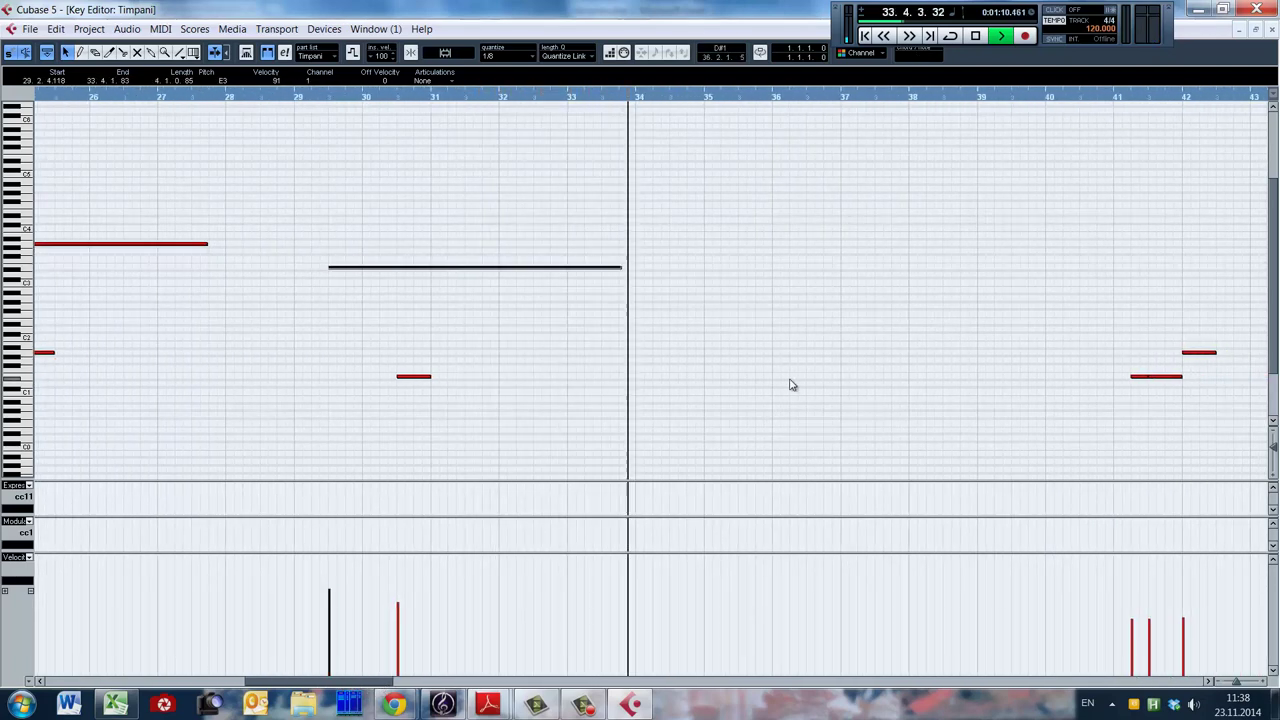
Play the short timpani hits around bar 41, restarting from the beginning of that bar.
left_click_drag(357, 682, 420, 689)
left_click(567, 440)
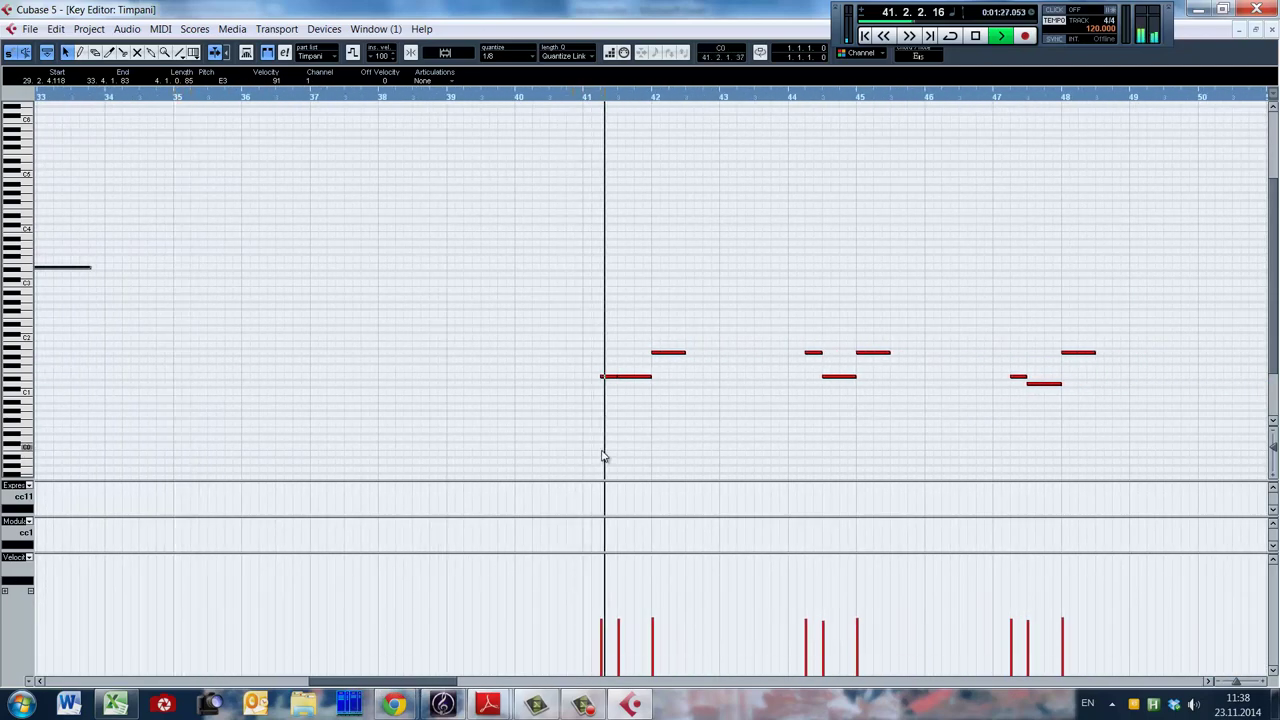
key("space")
left_click(610, 373)
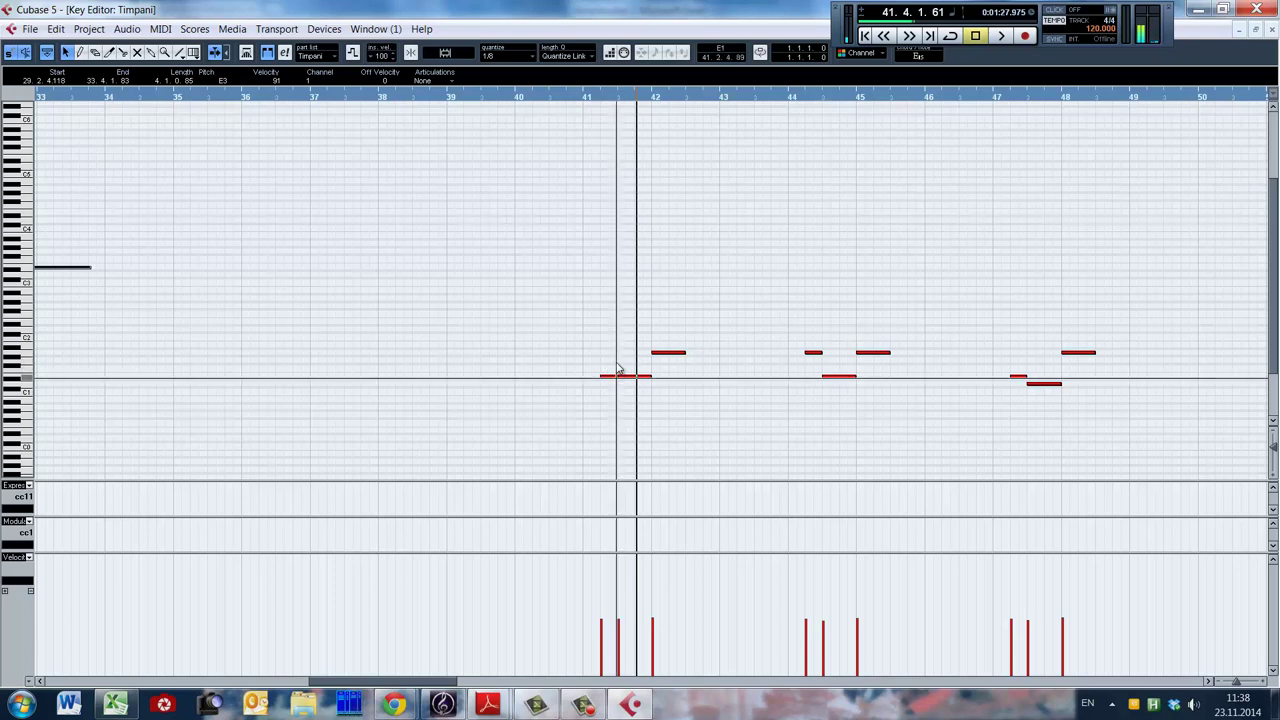
left_click(583, 380)
key("space")
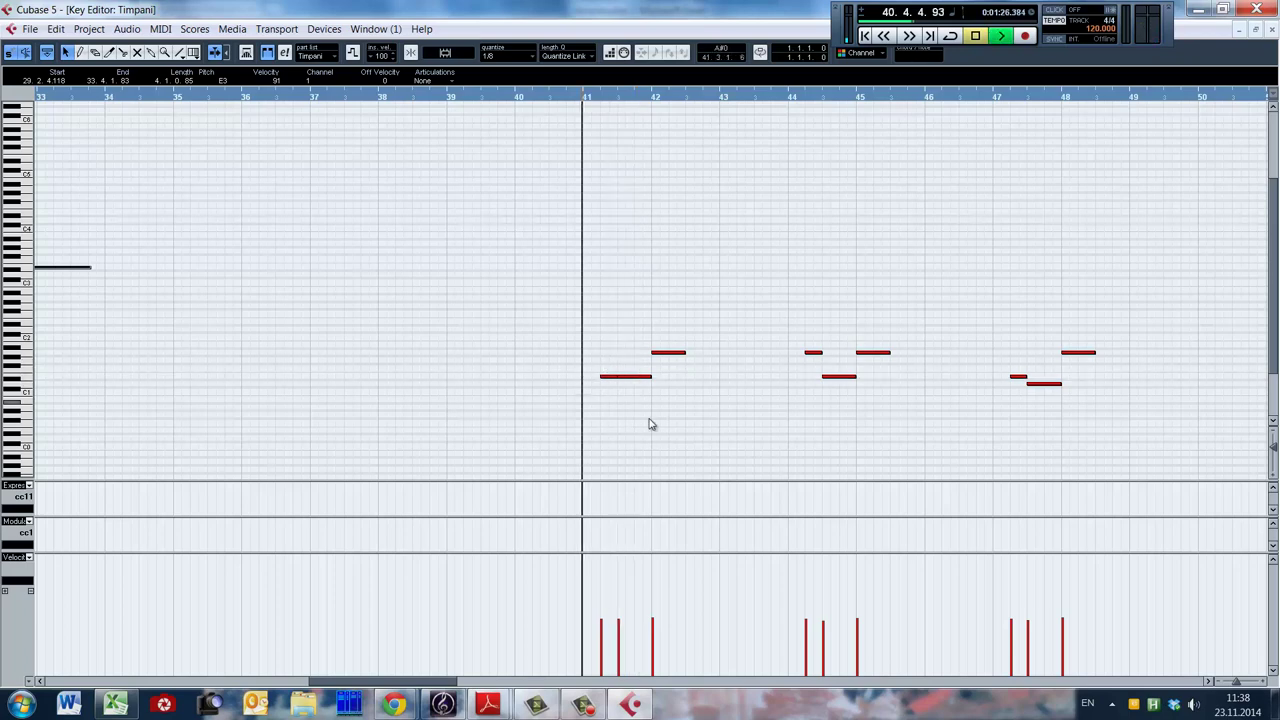
key("space")
Play the timpani hits from bar 44 to bar 50, return to bar 44 and audition its E1 note.
left_click(790, 397)
key("space")
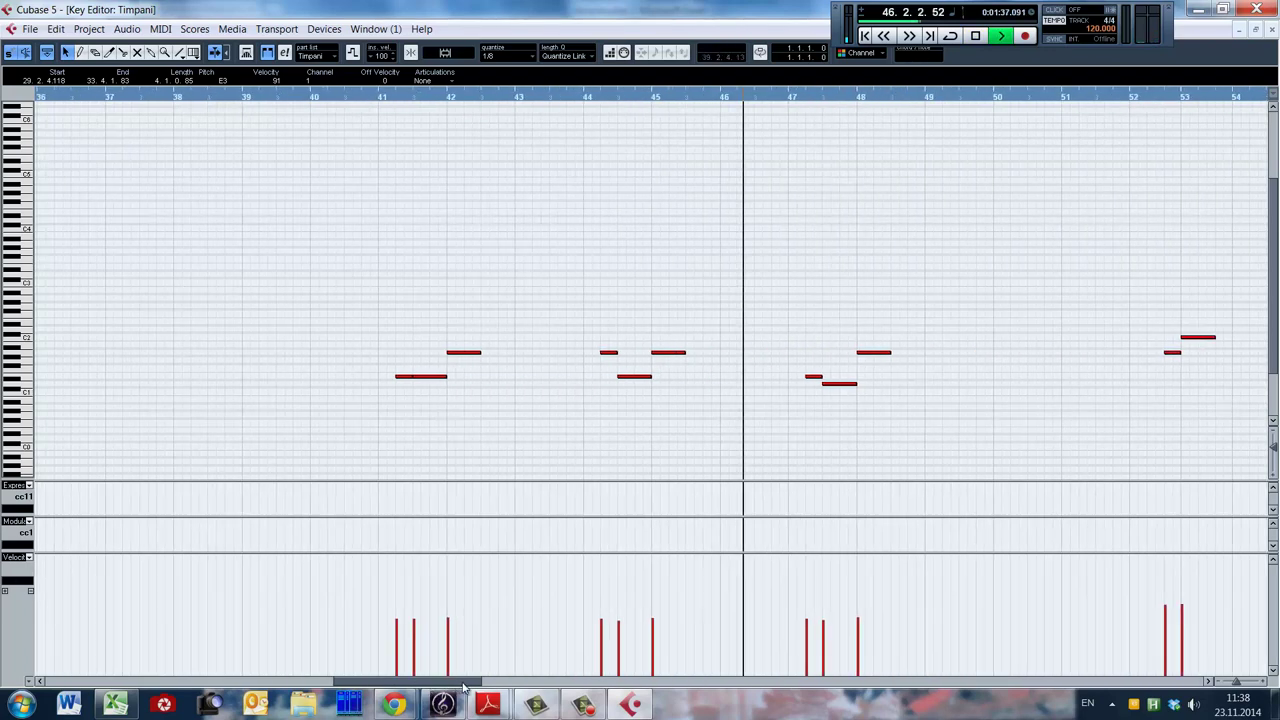
mouse_move(406, 683)
left_mouse_down()
mouse_move(601, 673)
mouse_move(399, 685)
mouse_move(417, 680)
left_mouse_up()
key("space")
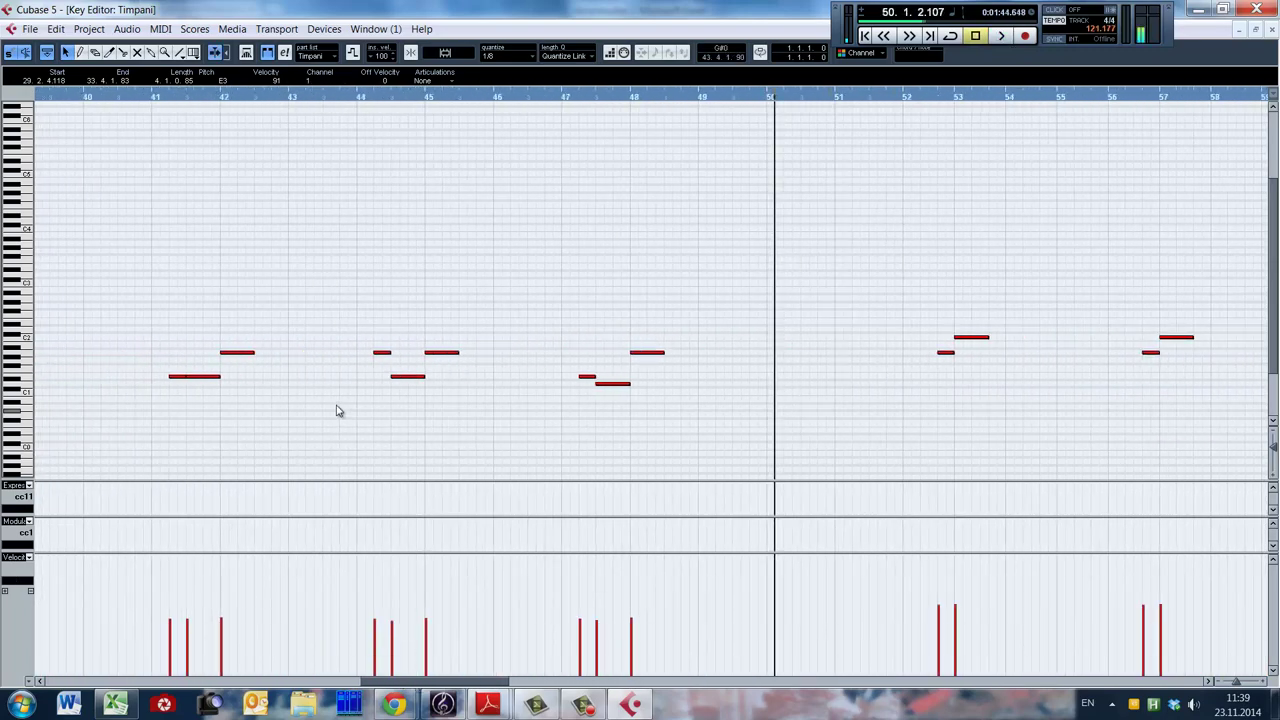
left_click(358, 388)
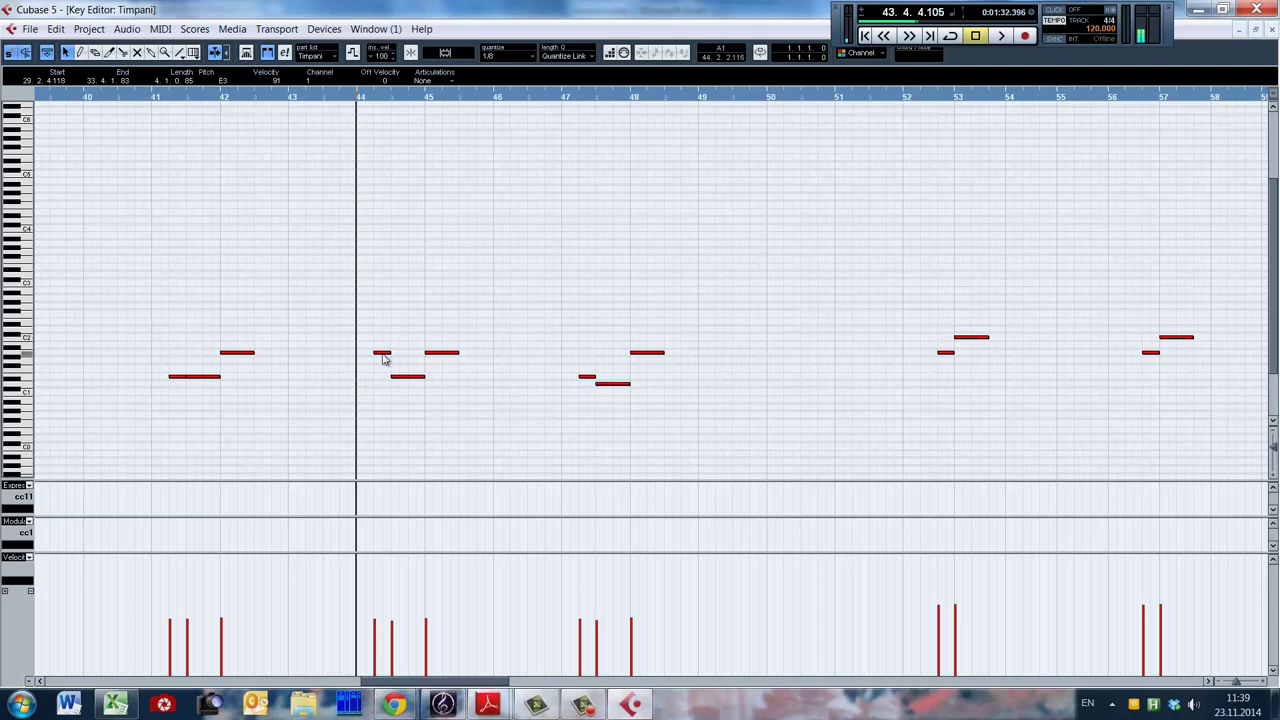
left_click(411, 379)
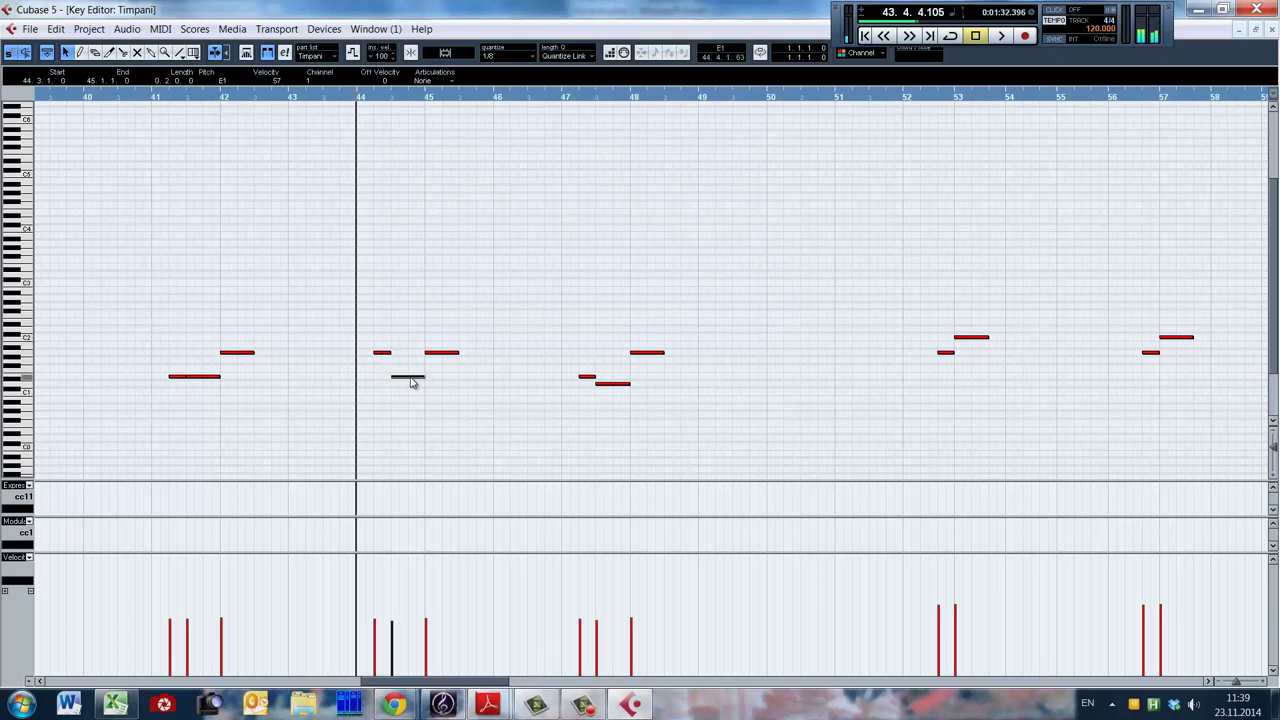
Audition the A1 timpani note at bar 45 and replay the hits from just before bar 44 to bar 46.
left_click(443, 355)
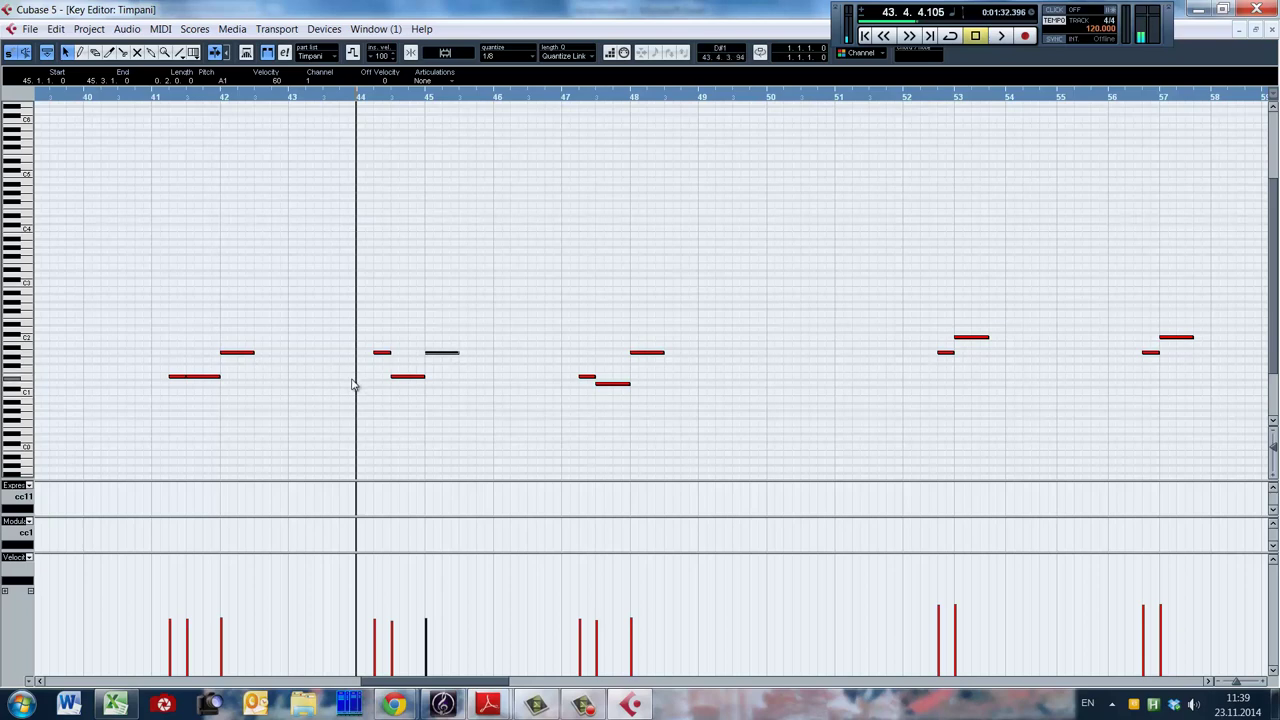
left_click(351, 100)
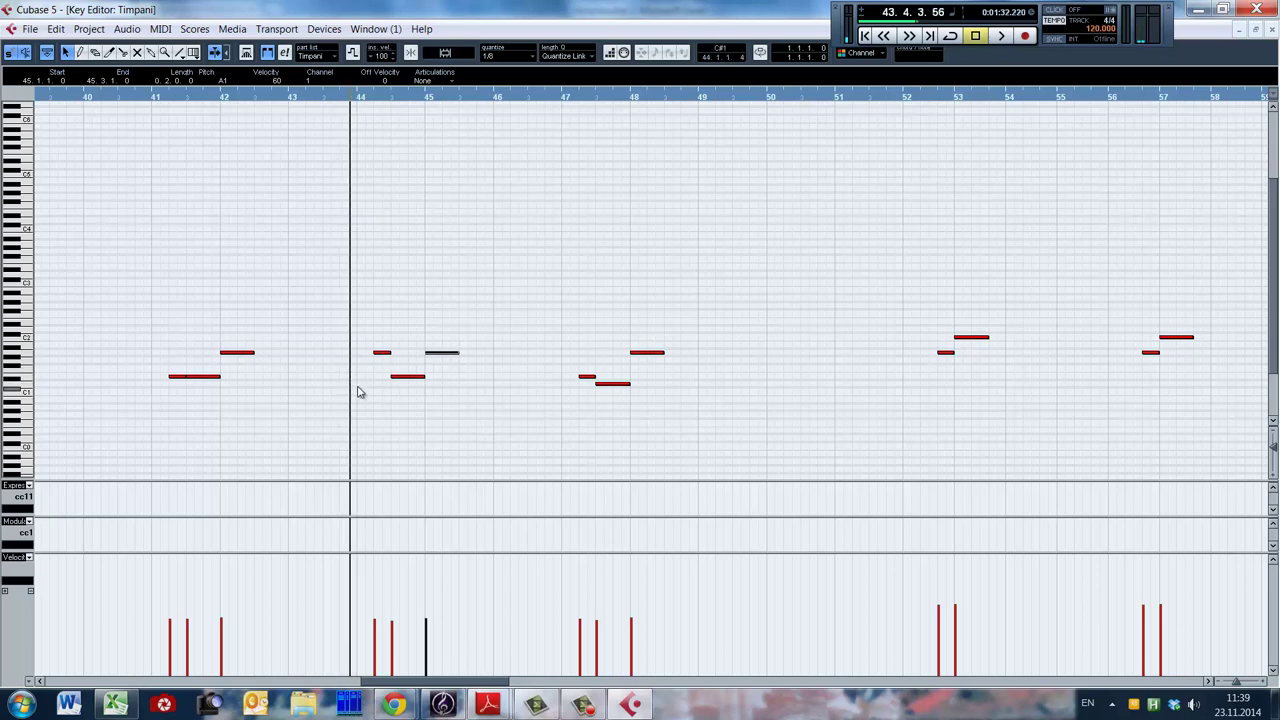
key("space")
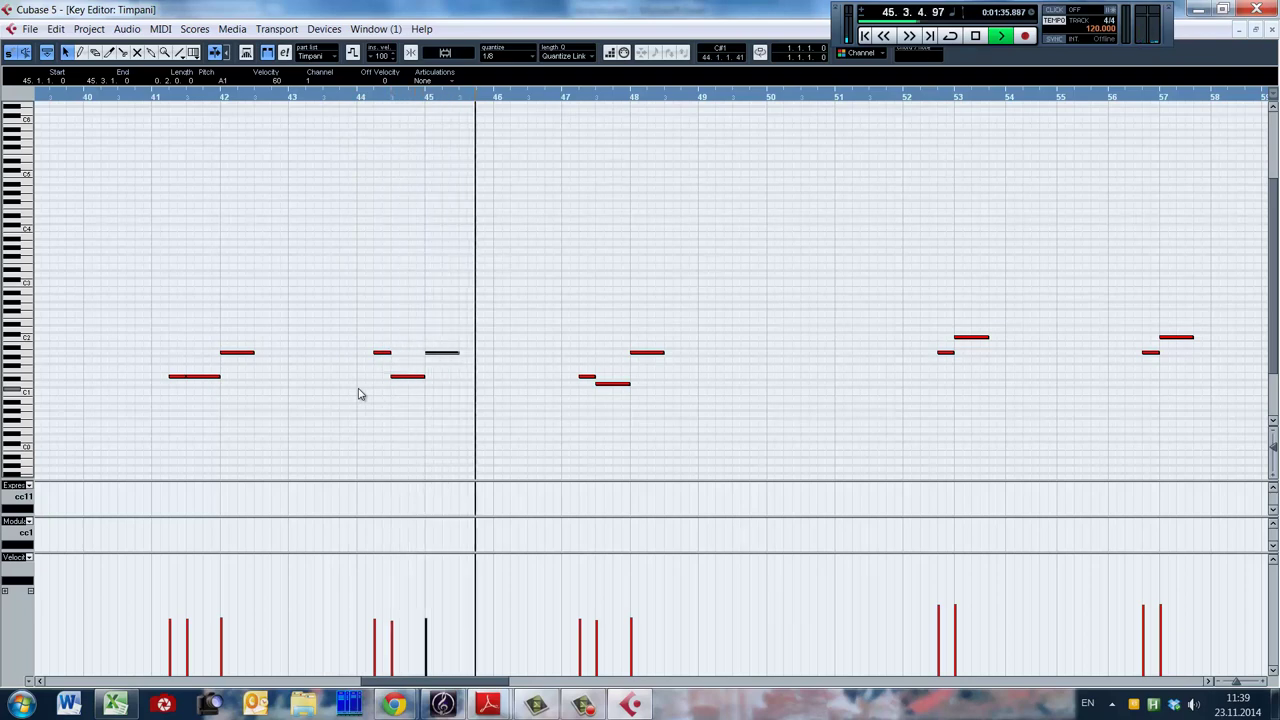
key("space")
Play the dense timpani pattern from just before bar 80 to about bar 90, and return to the end of bar 89.
scroll(360, 394, "right", 10)
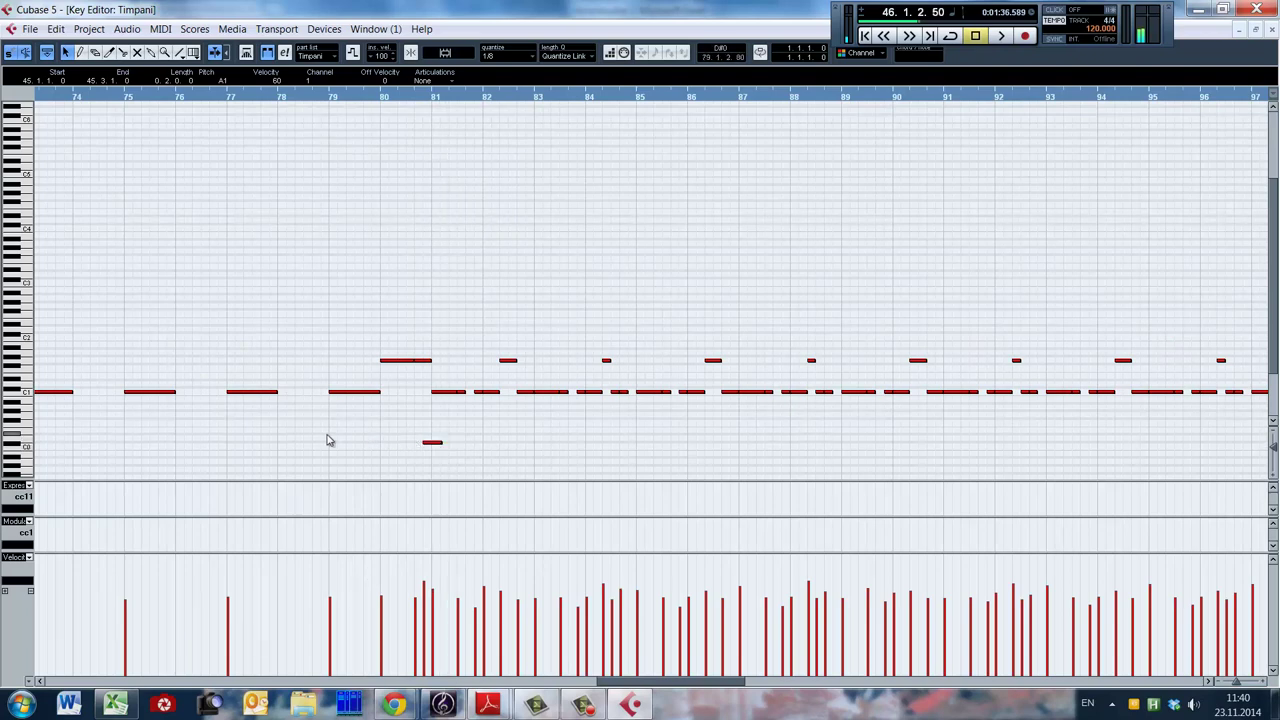
left_click(368, 99)
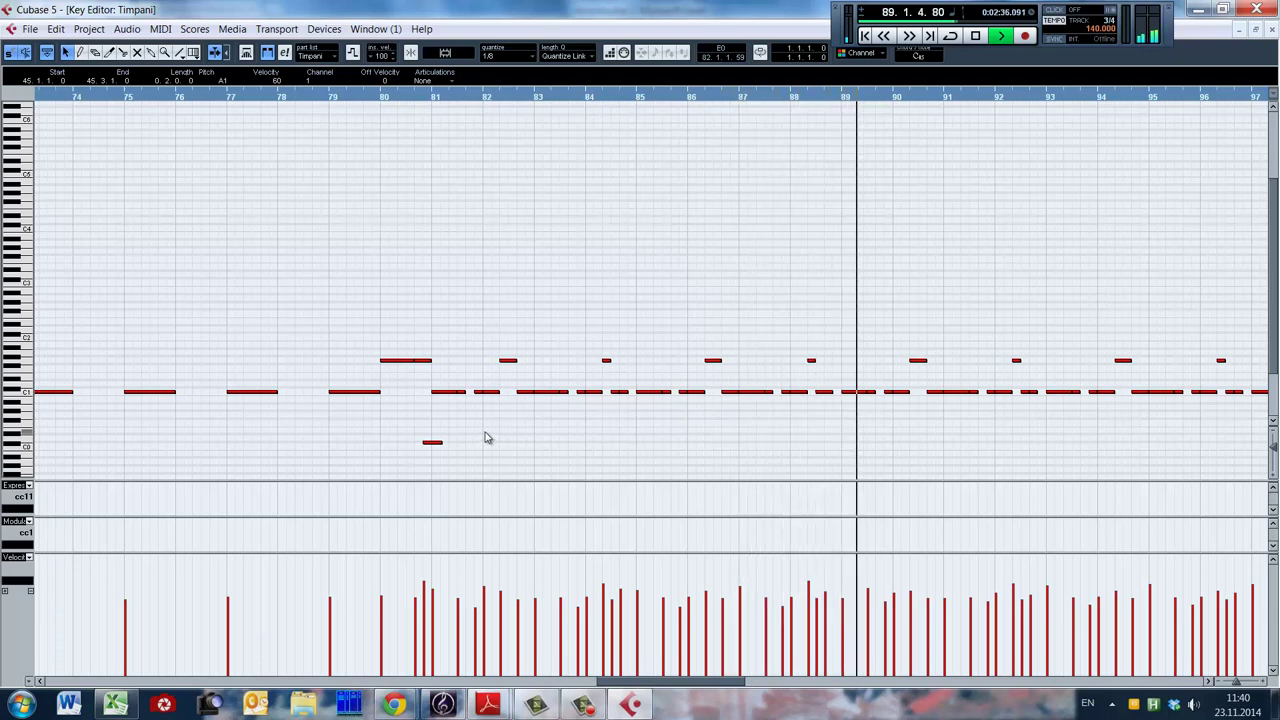
key("space")
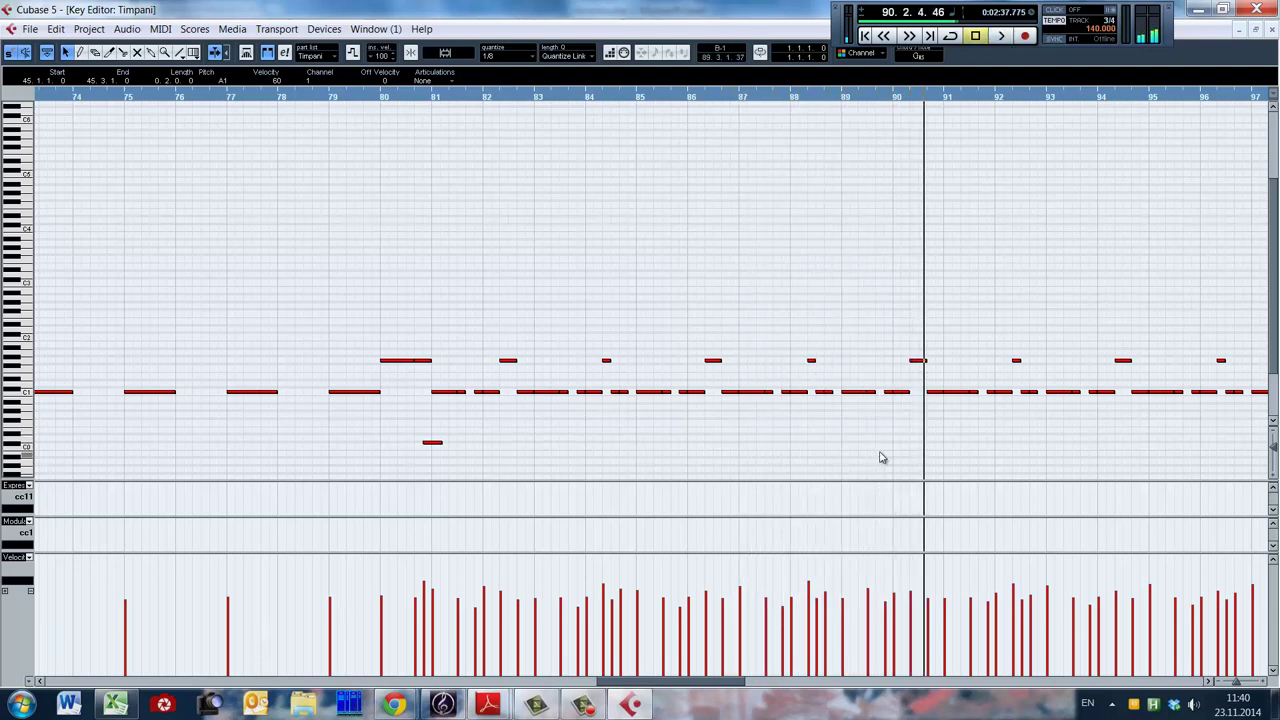
left_click(883, 415)
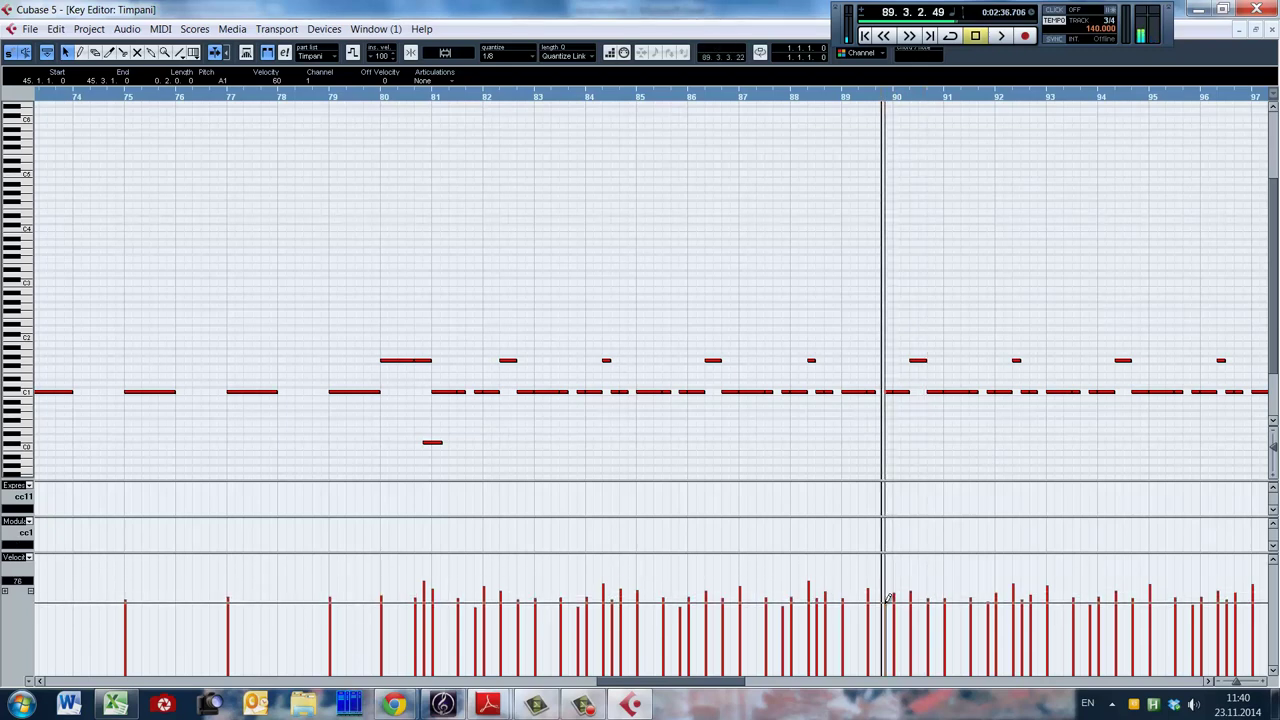
Open the Snare Drum part in the Key Editor and play its opening phrase from bar 48 to about bar 51.
key("F2")
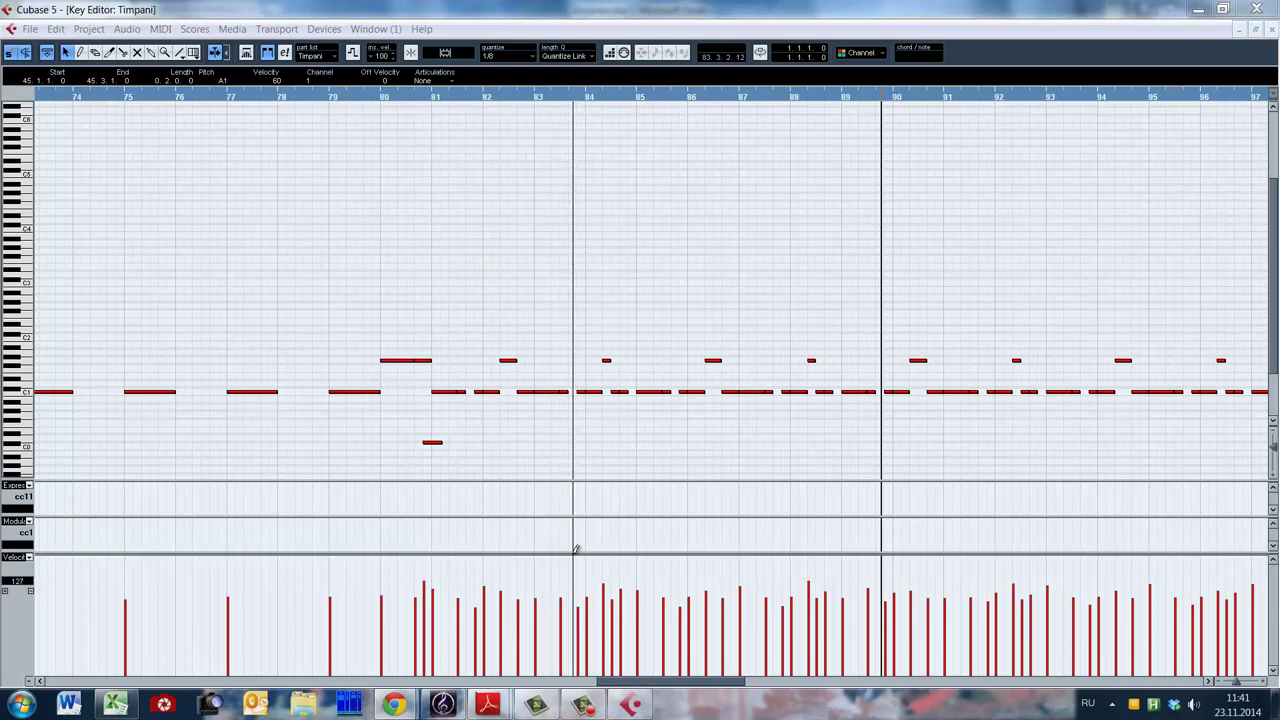
key("F2")
key("alt+shift")
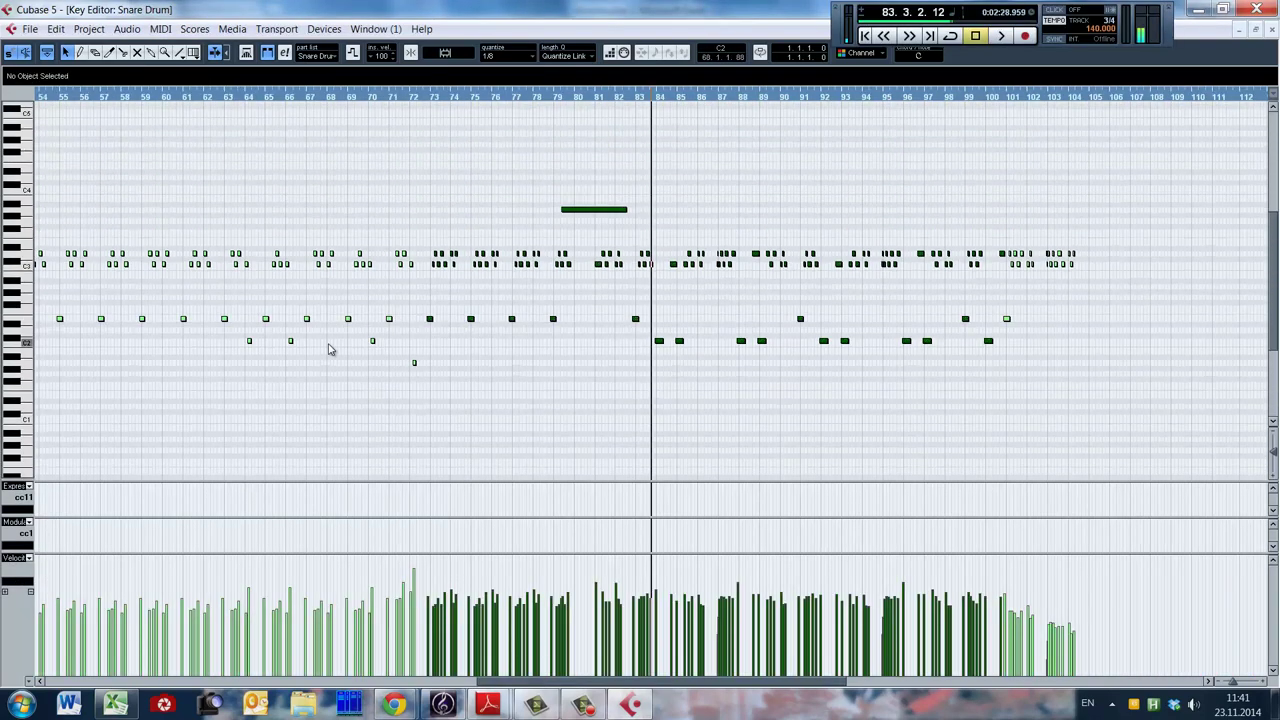
left_click_drag(658, 684, 460, 685)
left_click(397, 382)
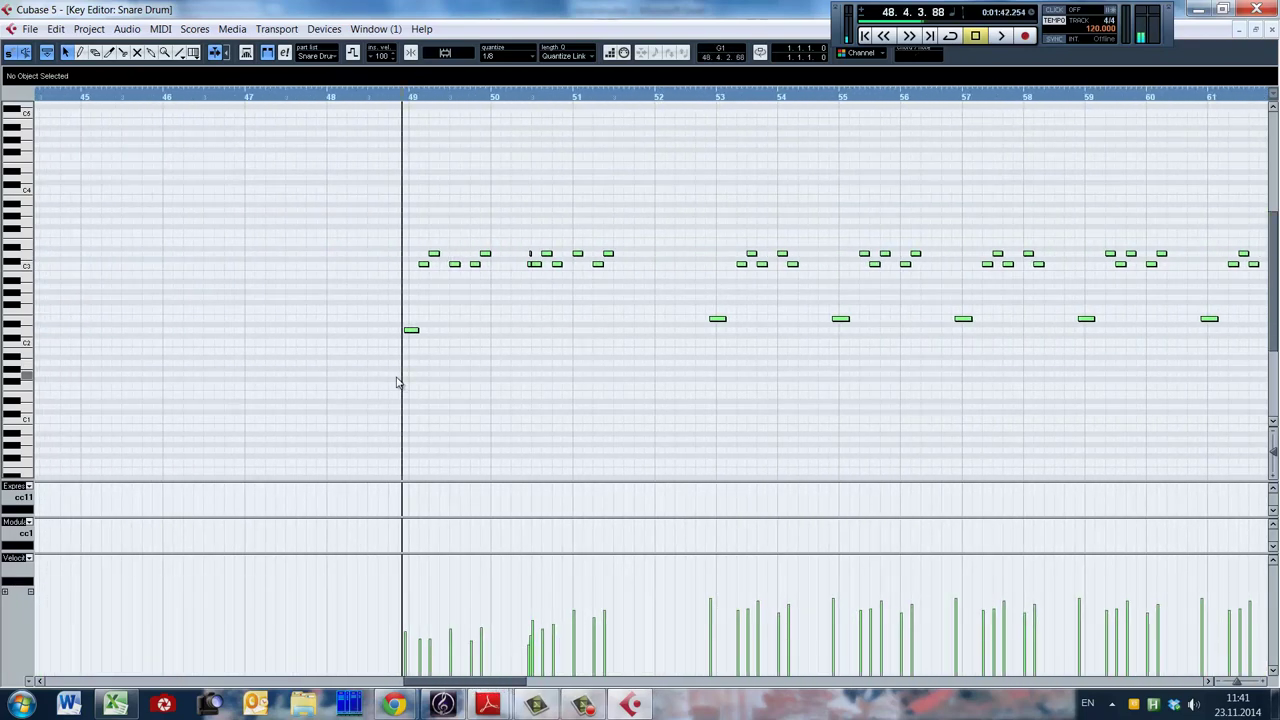
left_click(395, 390)
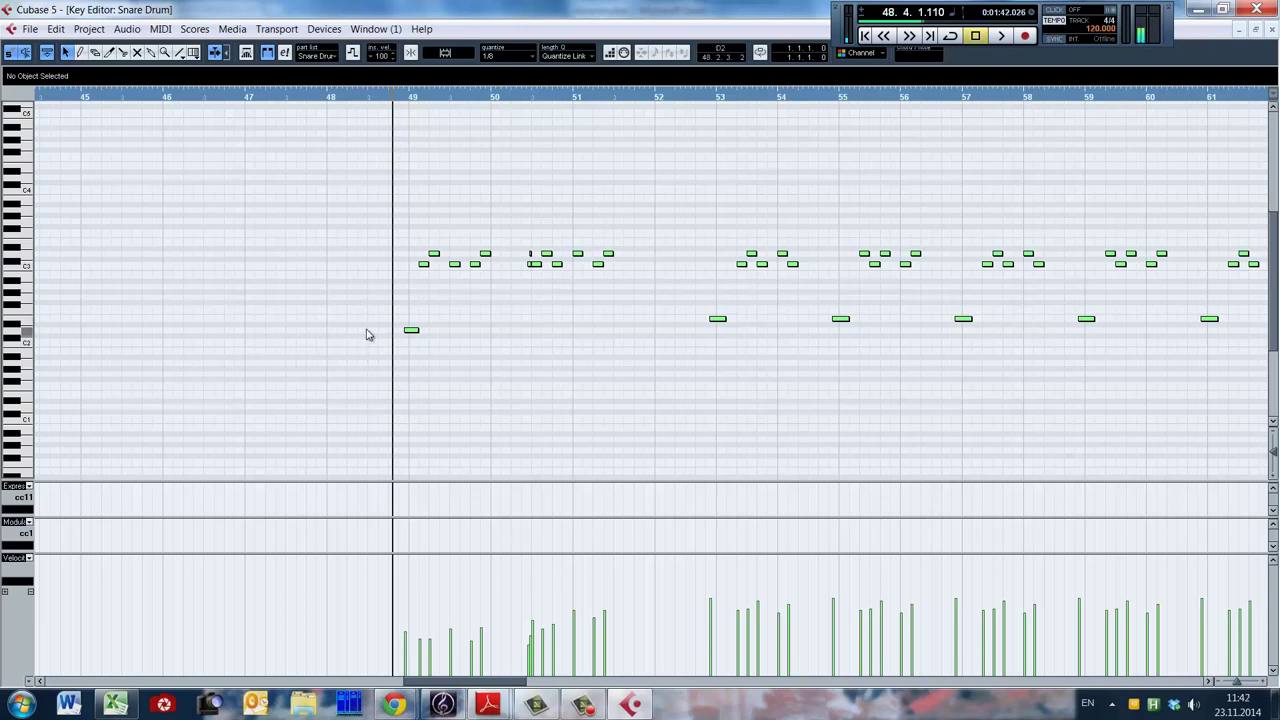
key("space")
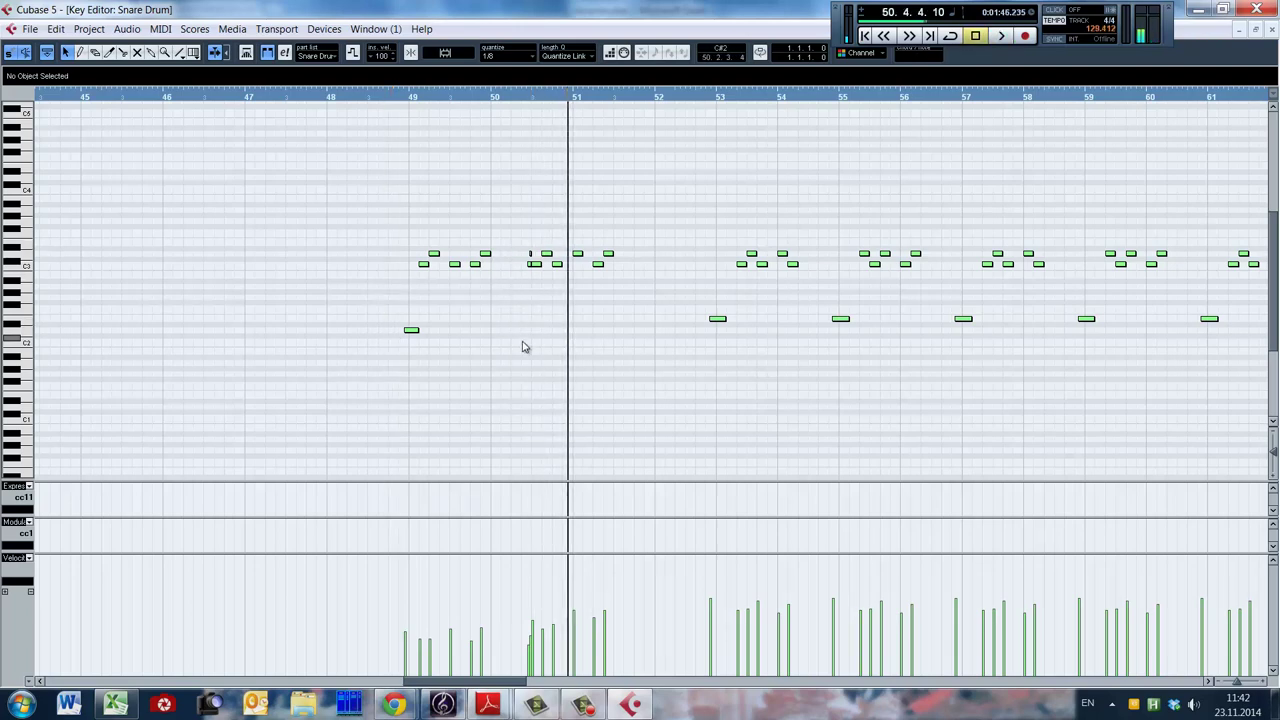
Examine where the low snare notes before bars 49 and 53 start relative to the bar lines, placing the cursor at each start.
key("h")
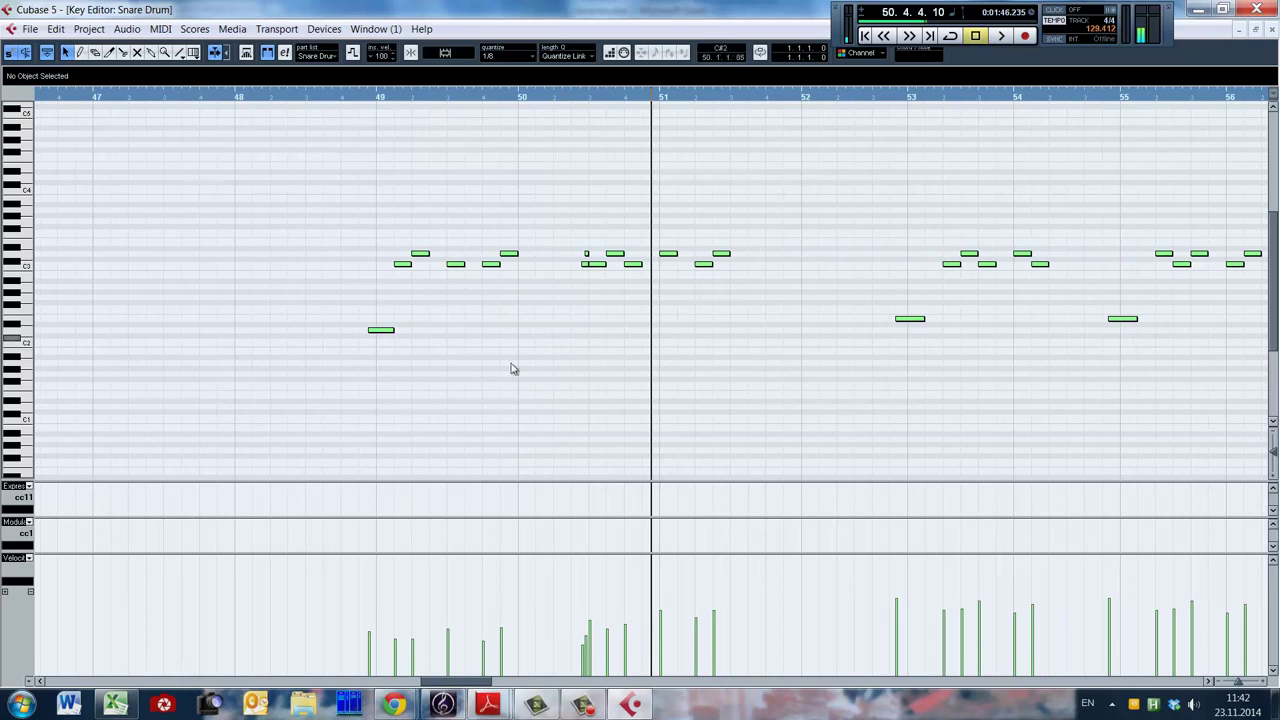
left_click_drag(480, 686, 489, 687)
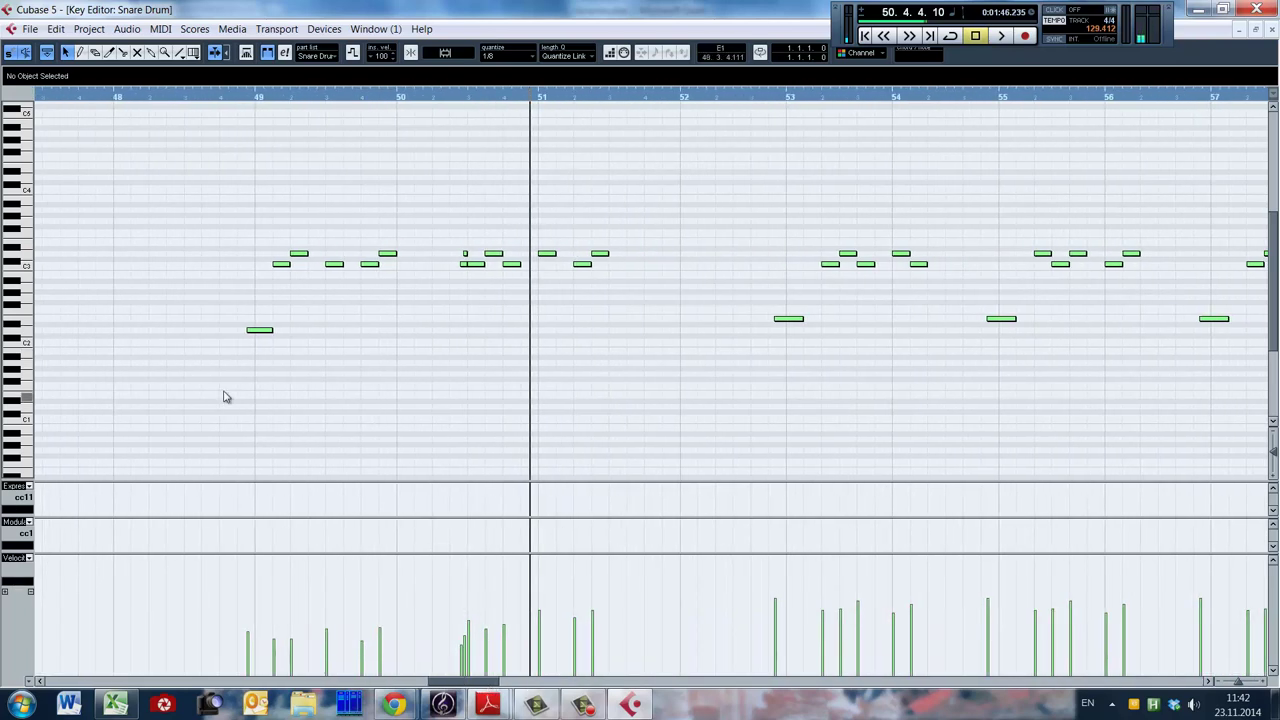
left_click(197, 350)
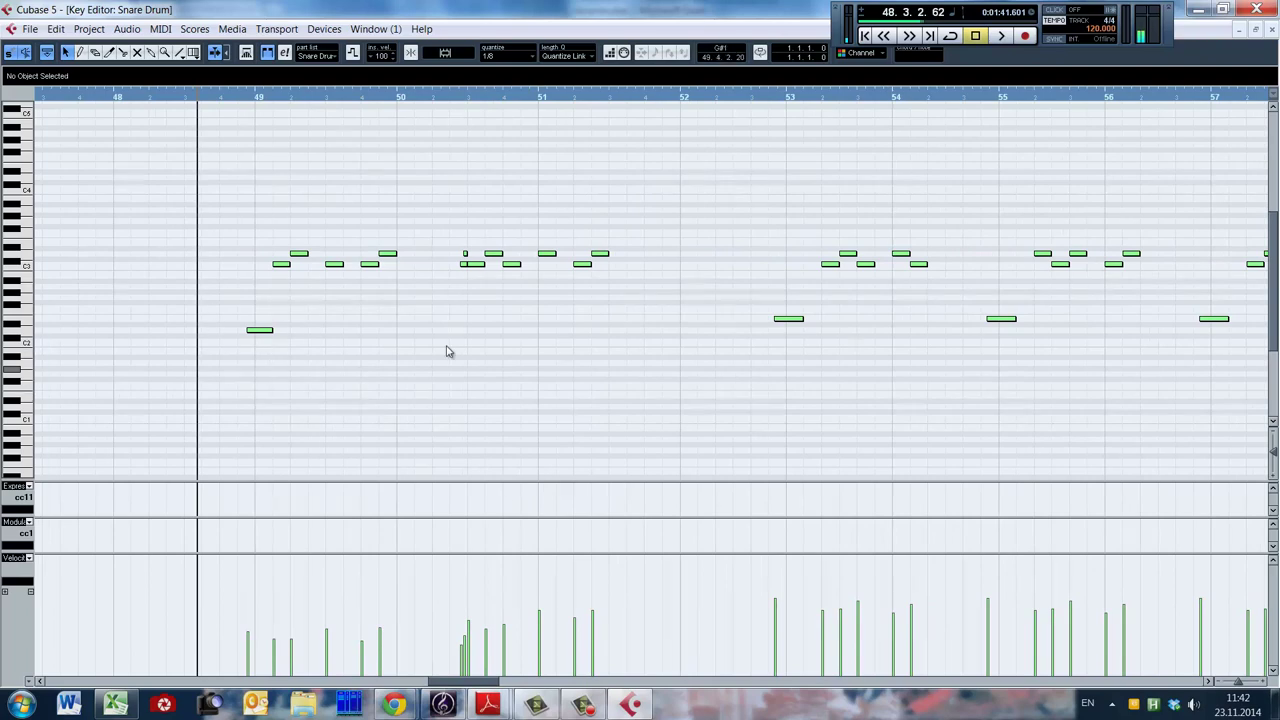
left_click(758, 400)
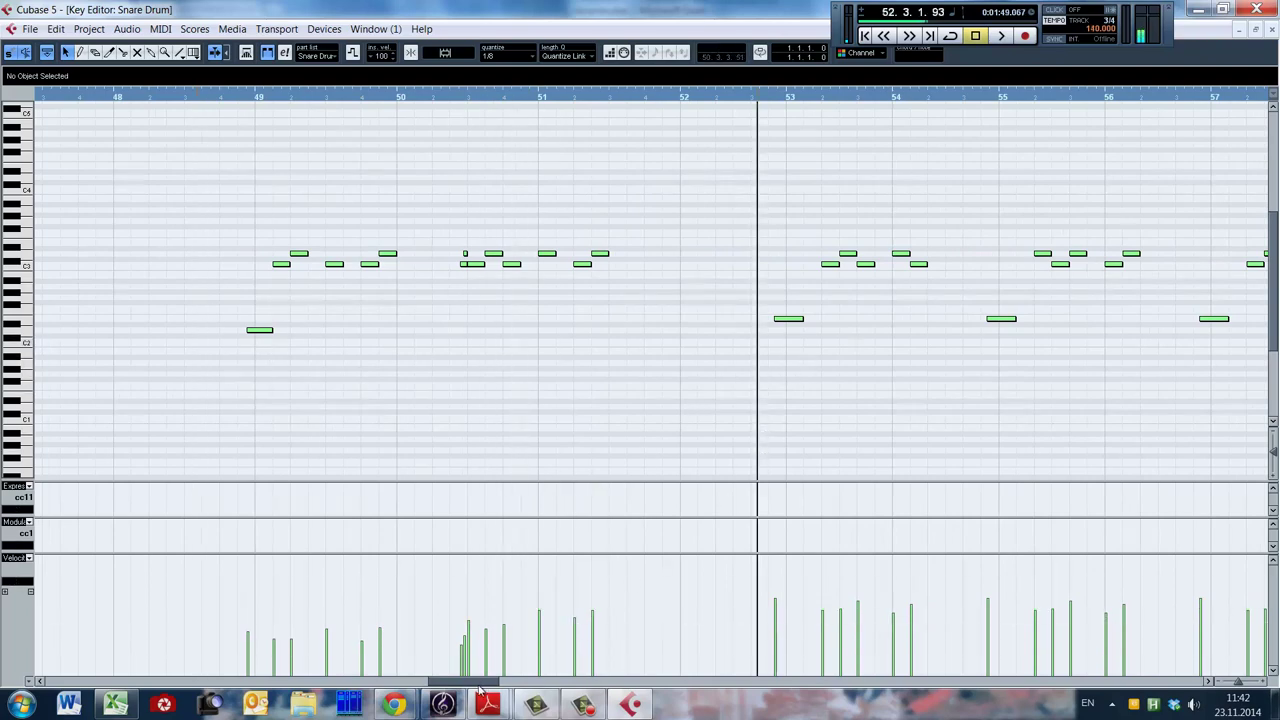
left_click_drag(478, 687, 486, 687)
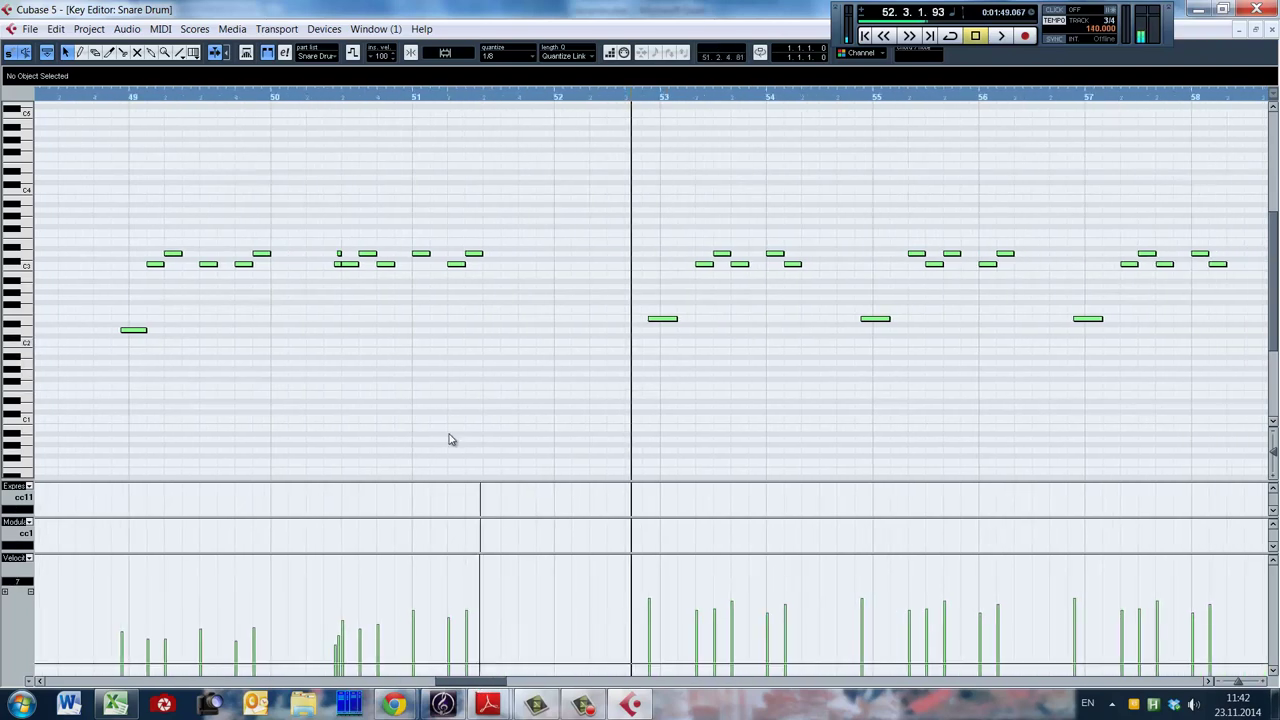
left_click(649, 305)
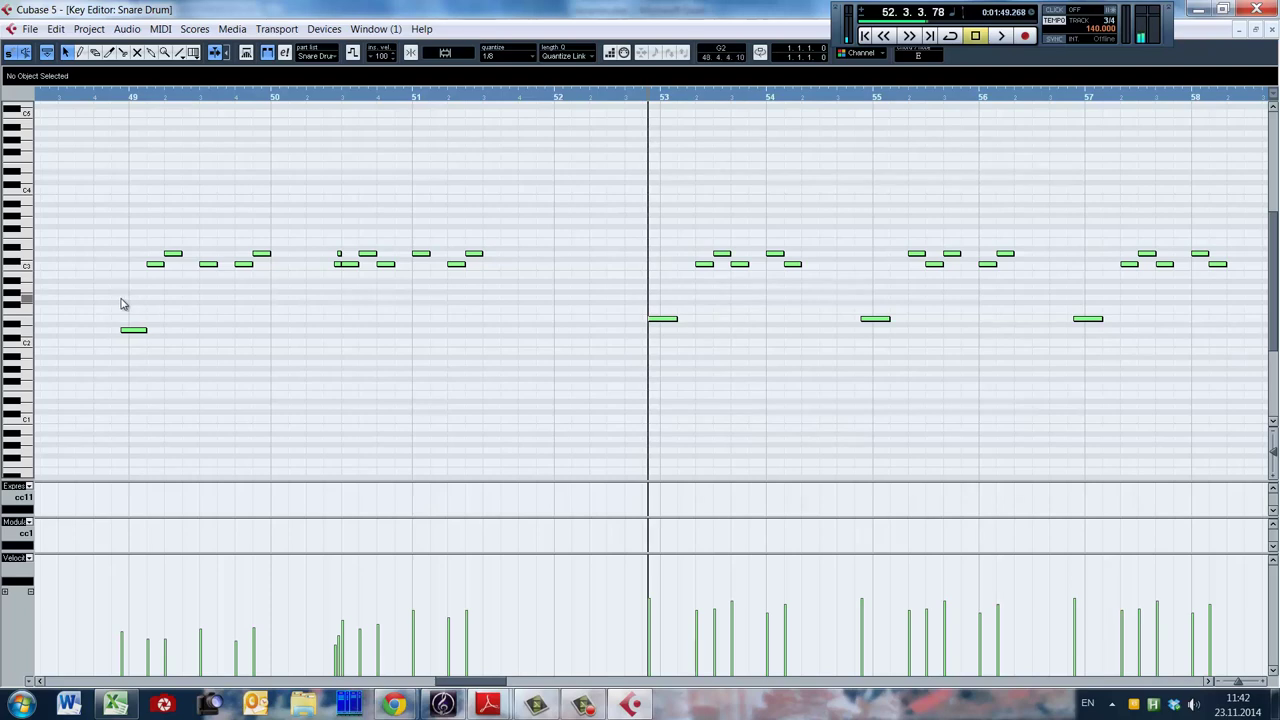
left_click(124, 100)
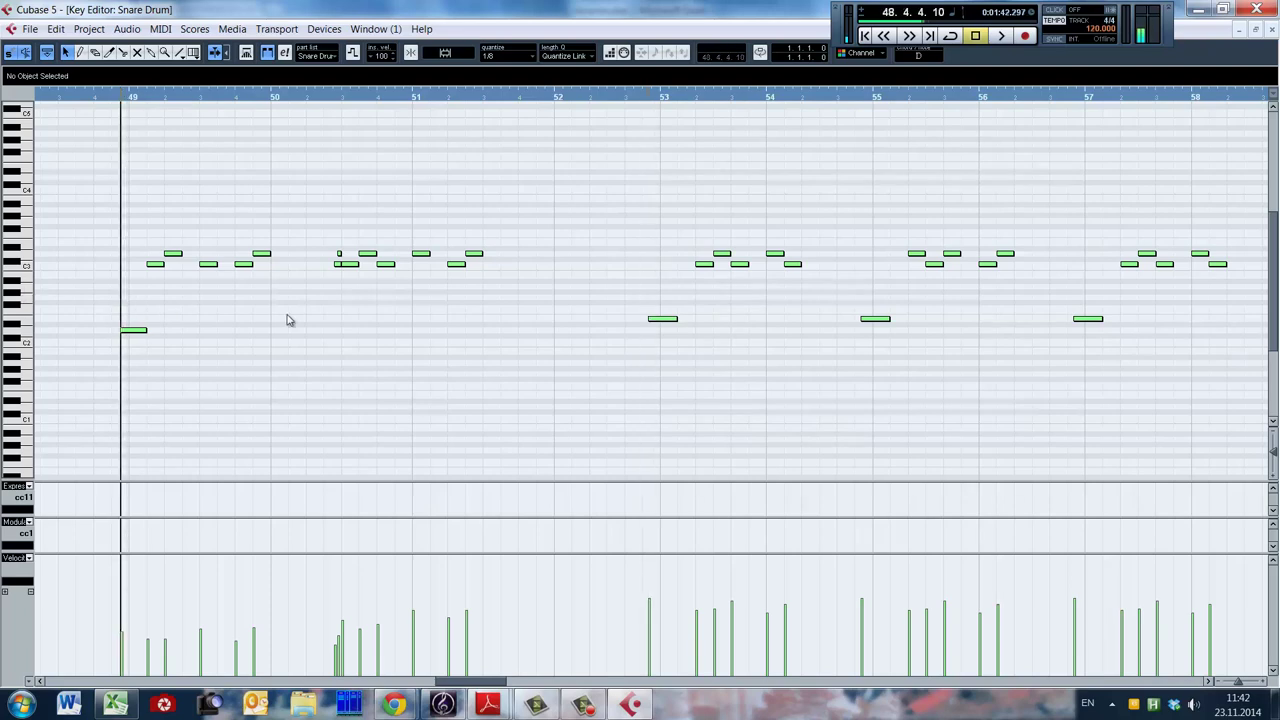
left_click(649, 342)
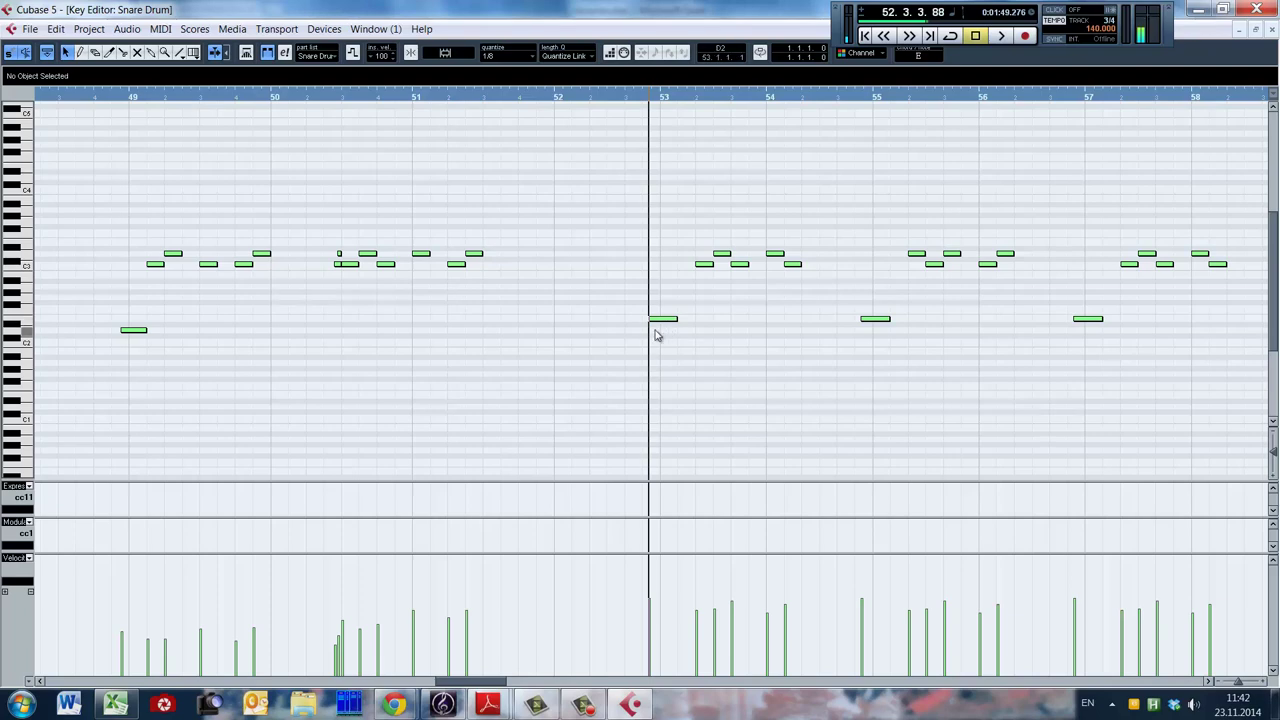
Play from just before bar 53, try shortening the E2 snare note there to end at 52.3.4.49, and replay it.
left_click(632, 337)
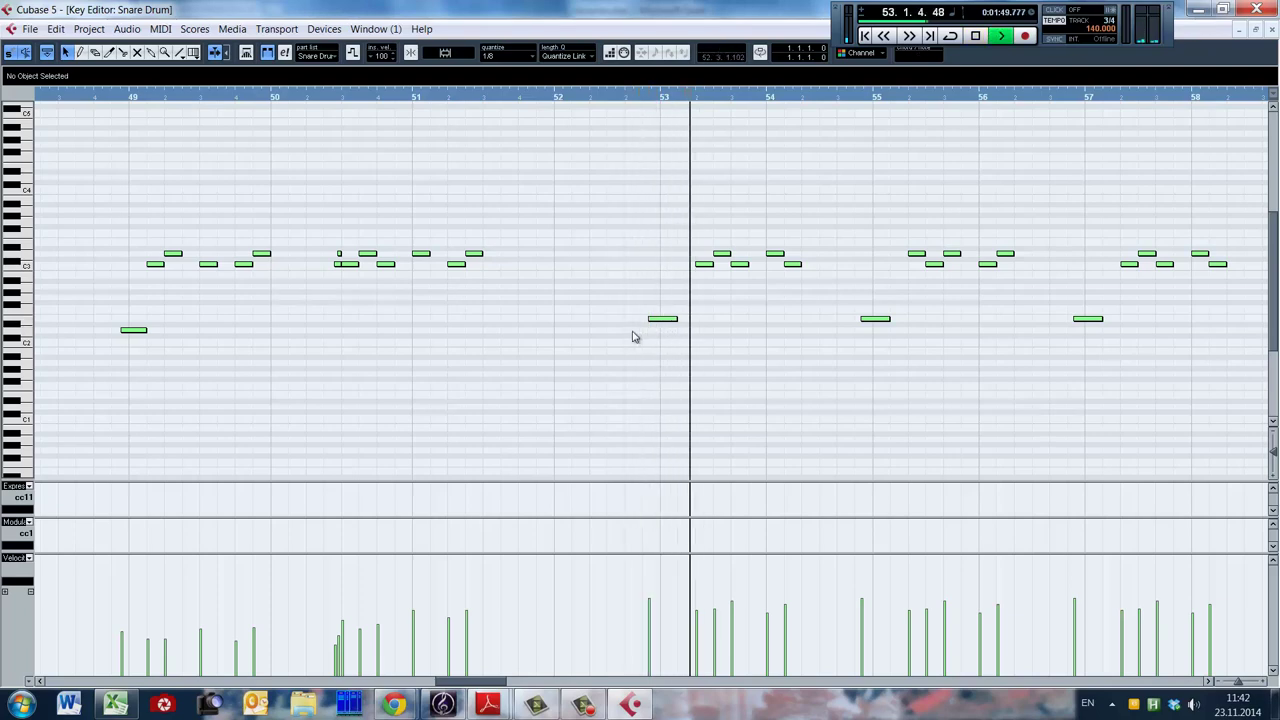
key("space")
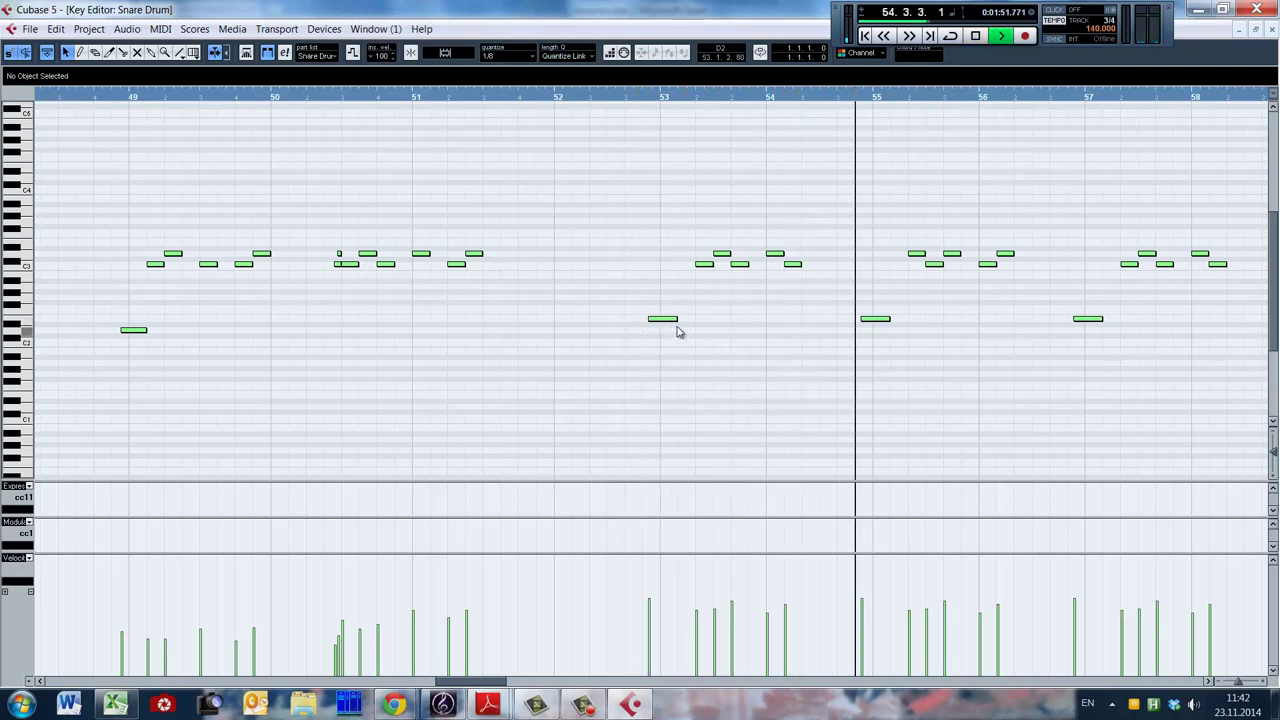
left_click_drag(674, 318, 652, 321)
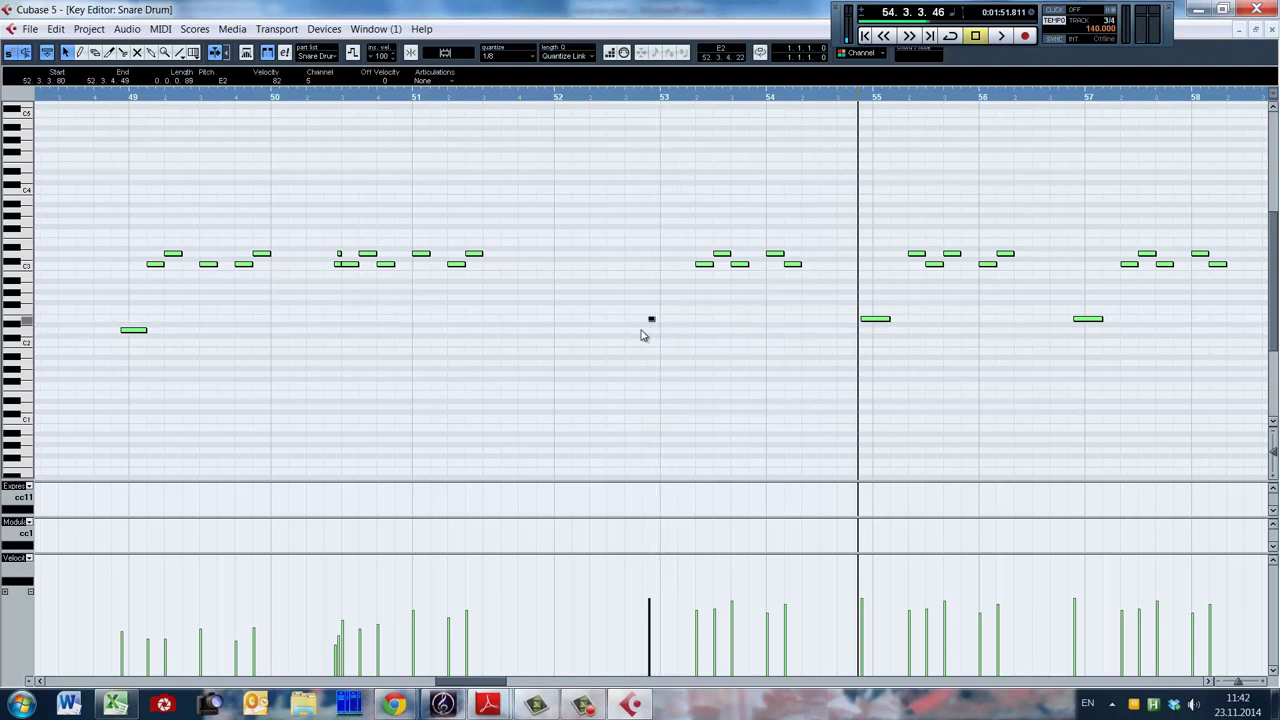
left_click(603, 349)
key("space")
key("space")
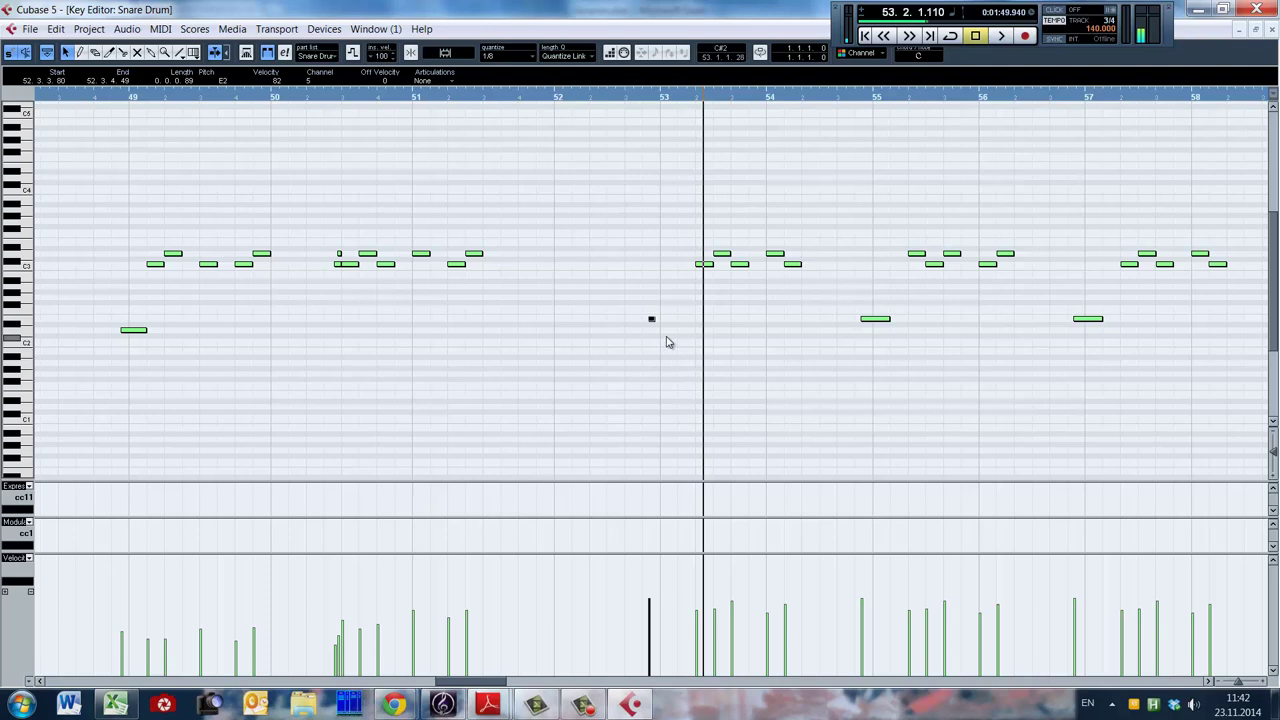
Undo the shortening of the E2 note and play the snare pattern from just before bar 53 to about bar 58.
left_click(624, 364)
key("space")
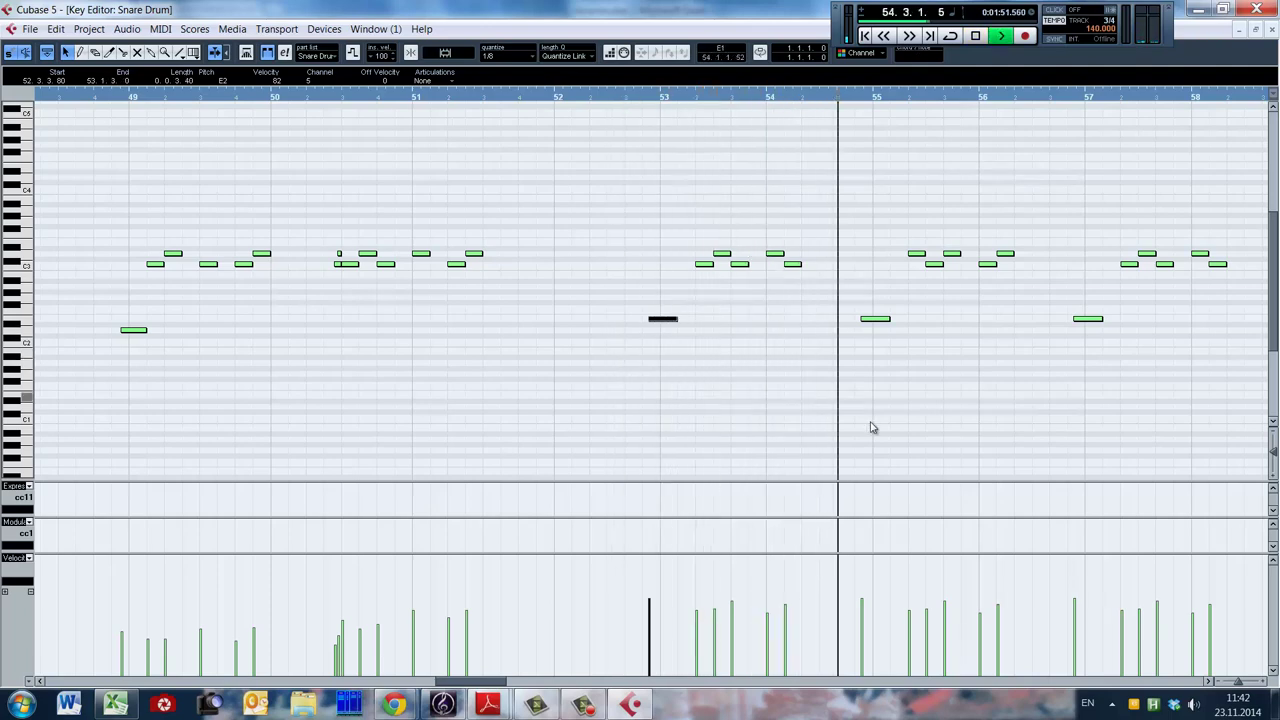
scroll(893, 390, "down", 4)
scroll(870, 390, "down", 1)
scroll(848, 385, "up", 4)
scroll(800, 378, "down", 3)
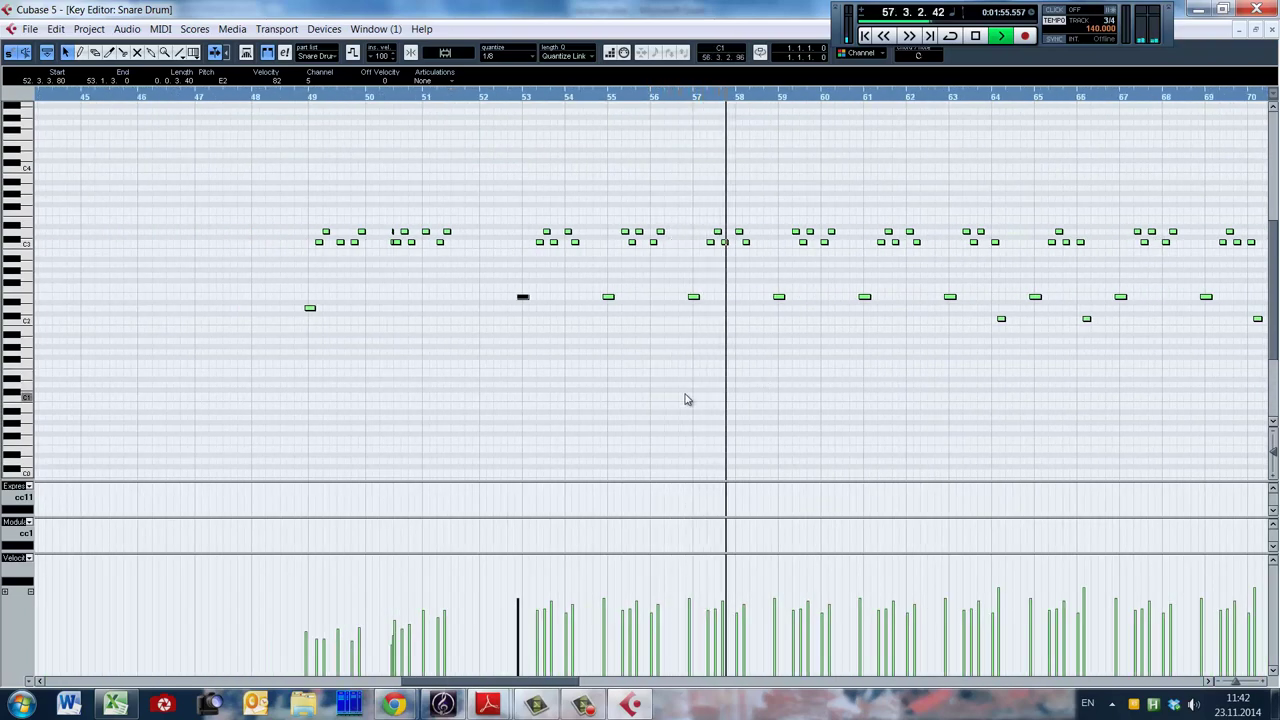
key("space")
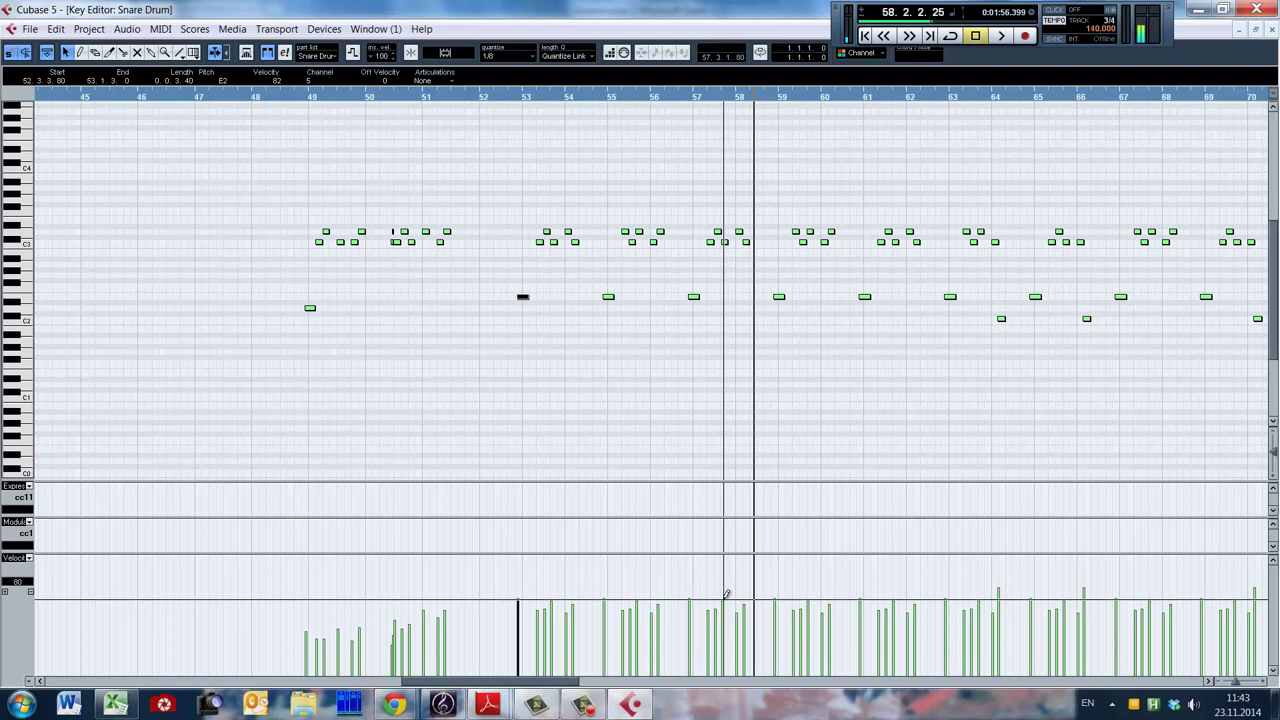
Replay the snare pattern from just before bar 53 to bar 56.
left_click(650, 445)
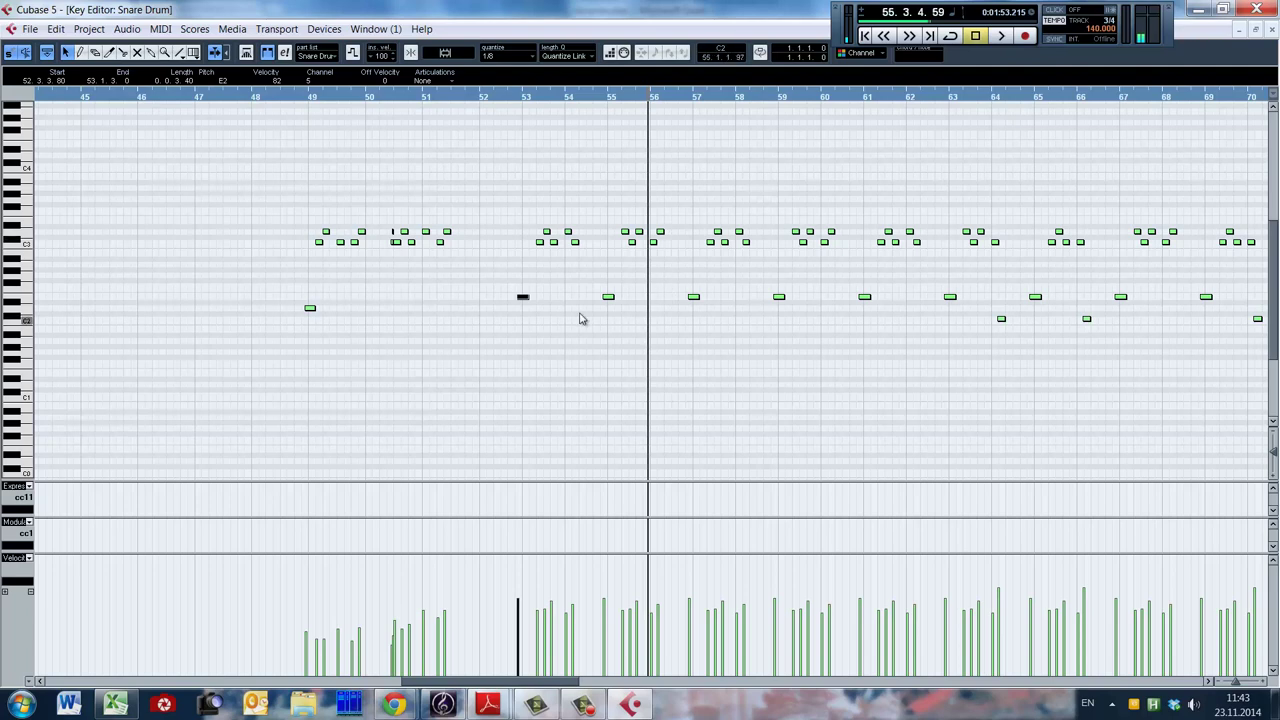
left_click(507, 347)
key("space")
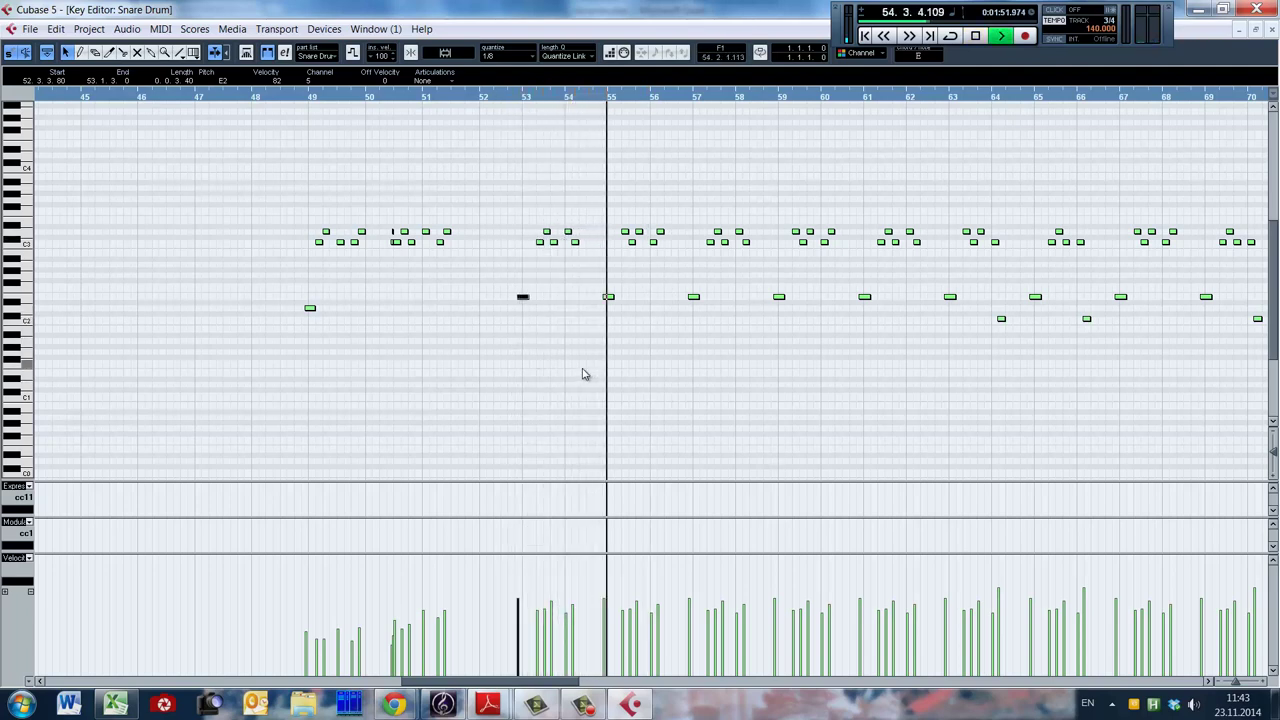
key("space")
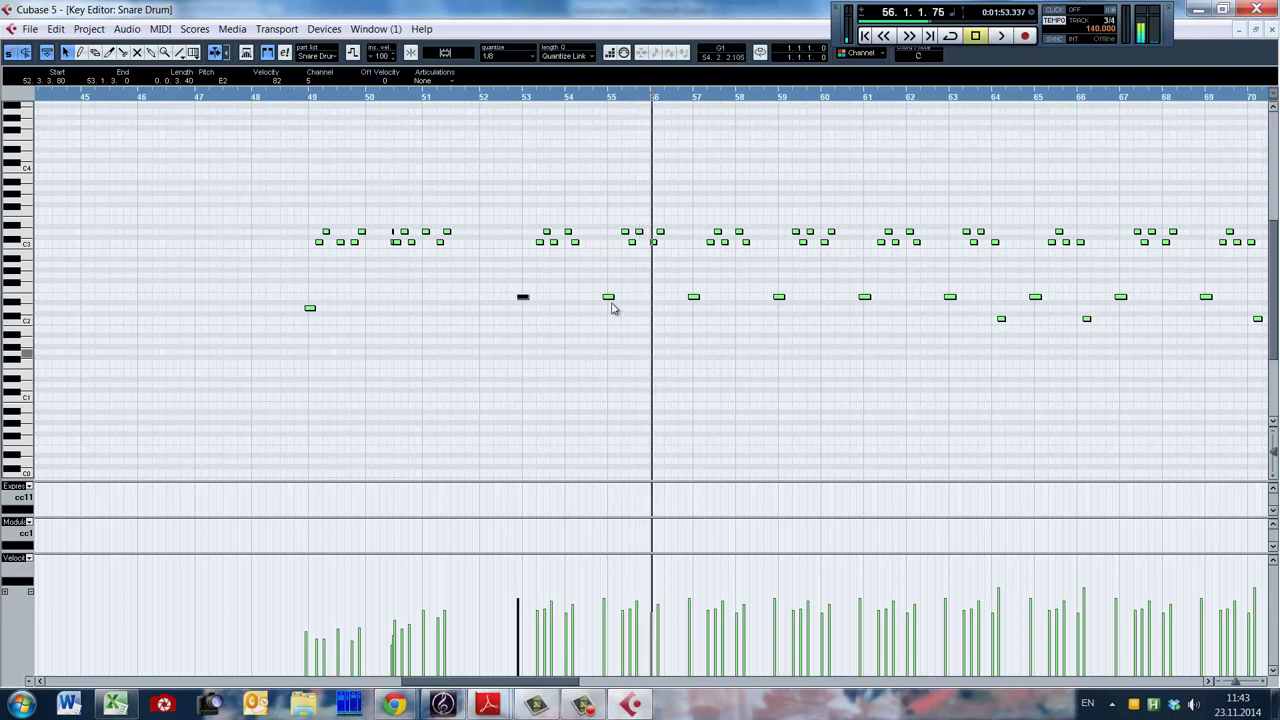
Select the upper snare hits in bars 53 to 56, try lowering velocities around bar 54 to about 66, play them and undo the change.
left_click_drag(512, 200, 675, 272)
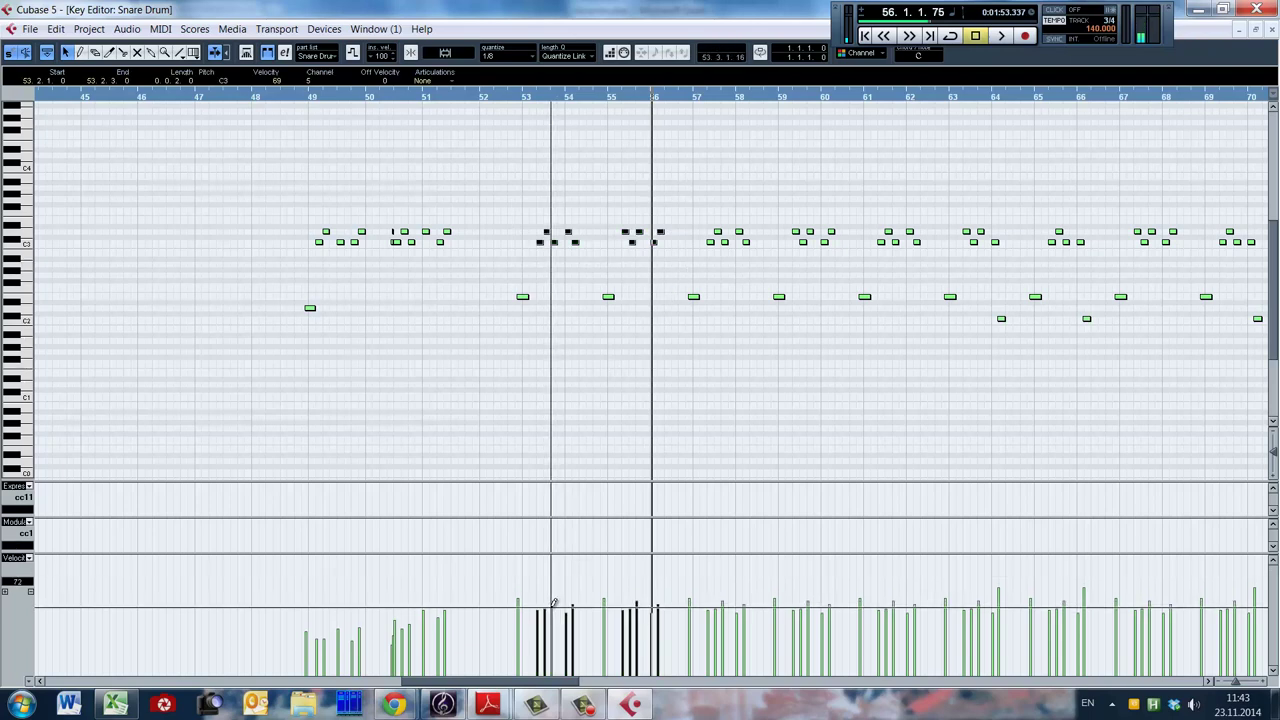
left_click_drag(555, 605, 573, 612)
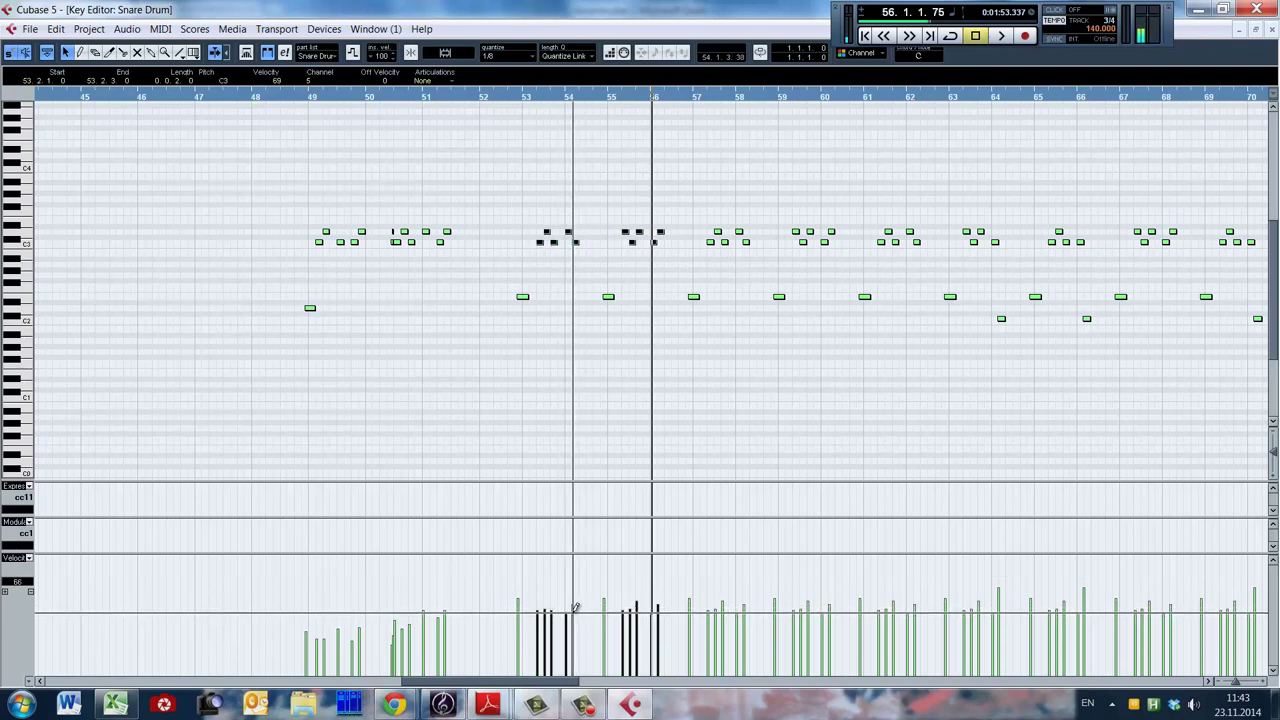
left_click(516, 381)
key("space")
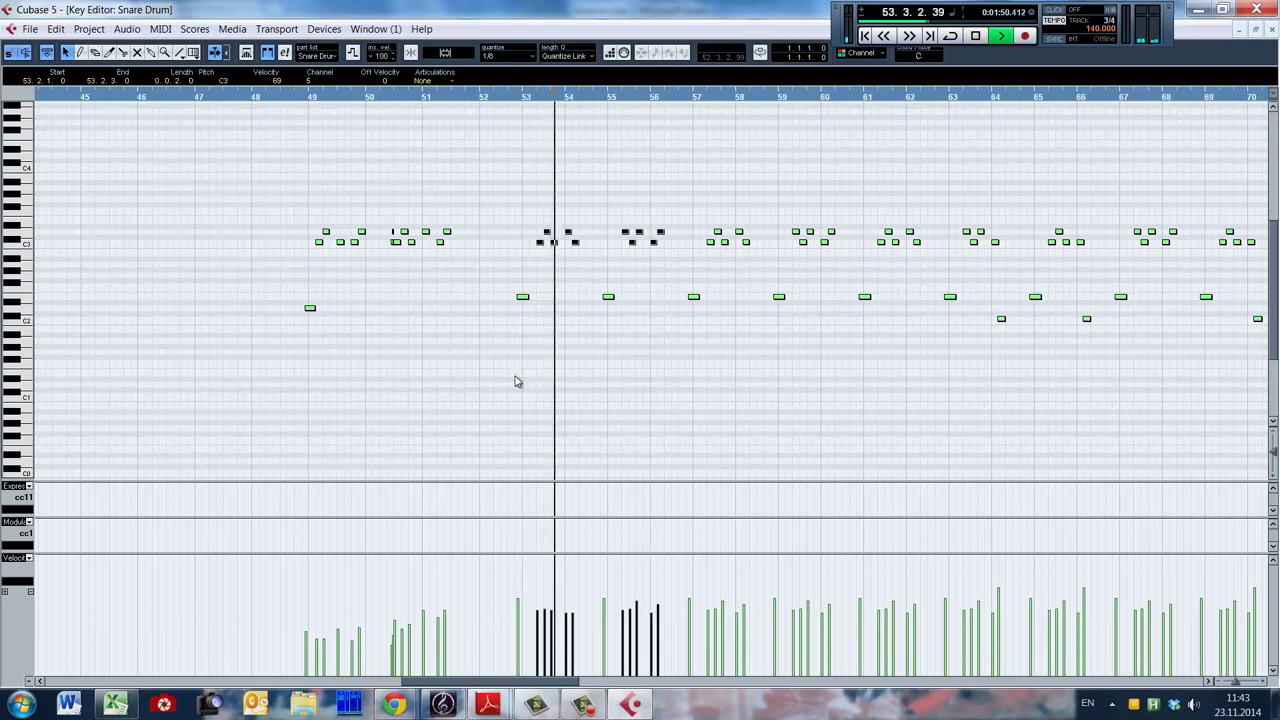
key("space")
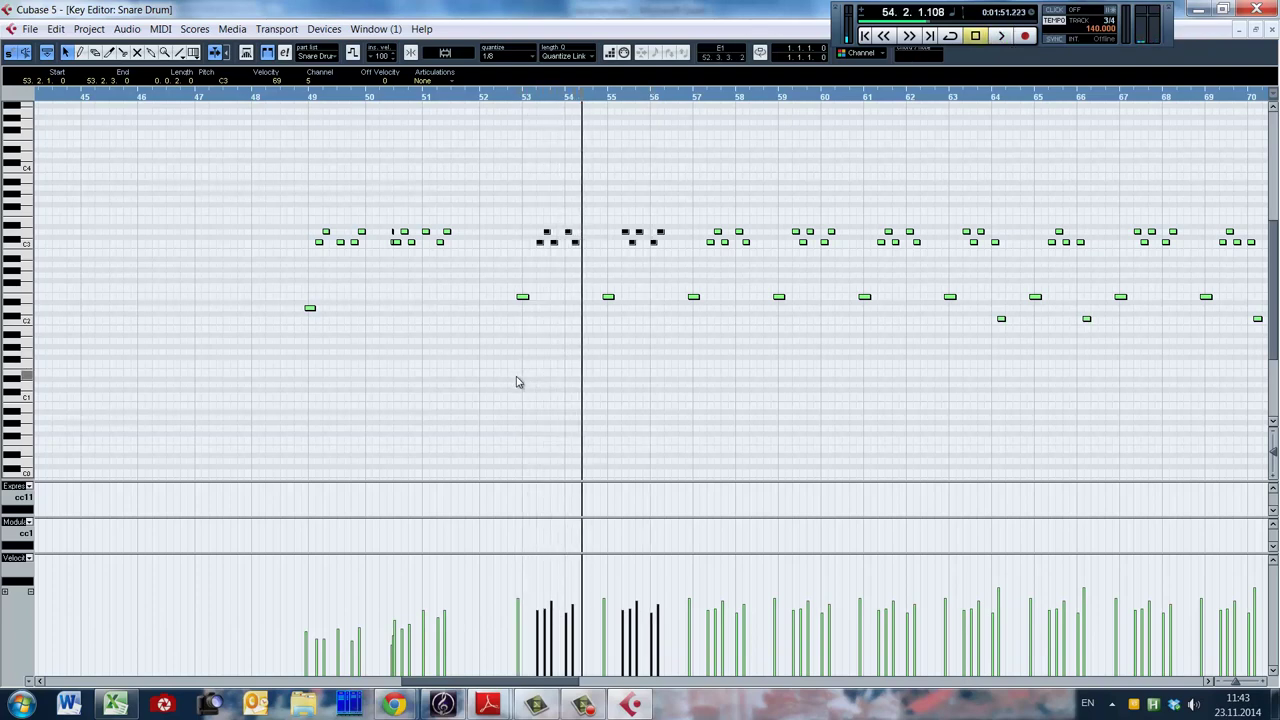
left_click(510, 446)
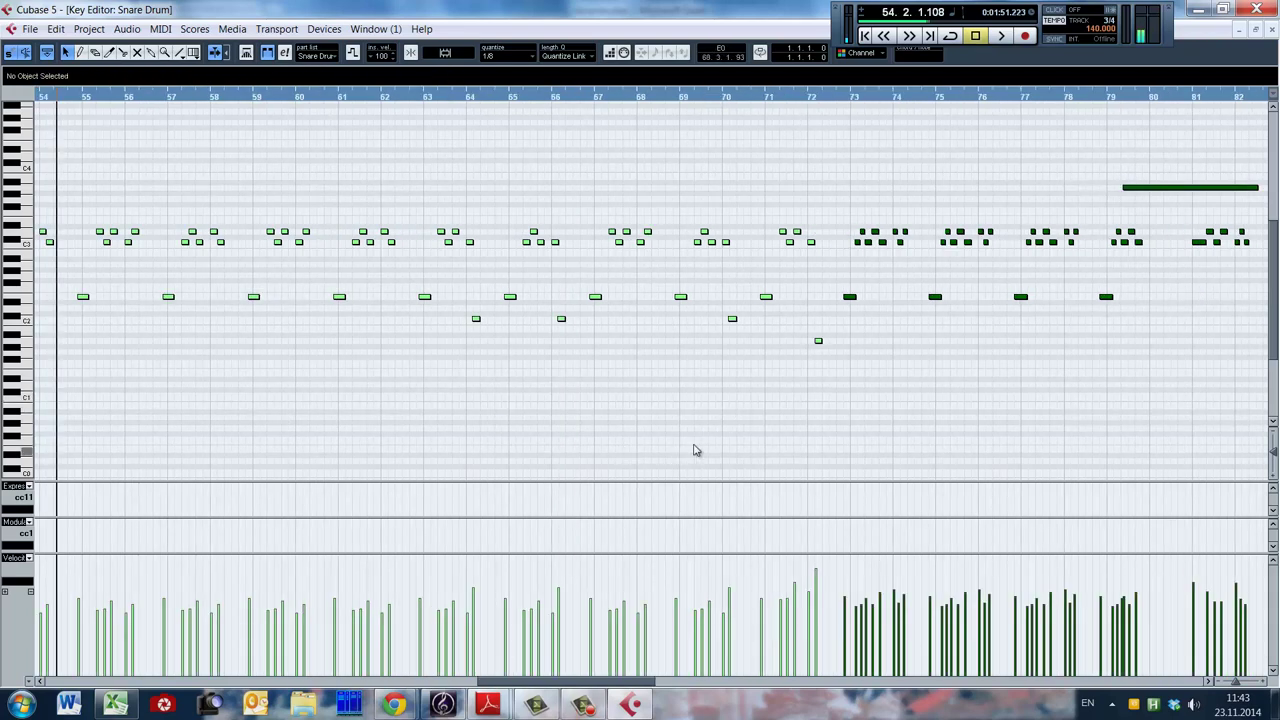
Play the snare pattern from just before bar 70 to bar 72.
left_click(724, 104)
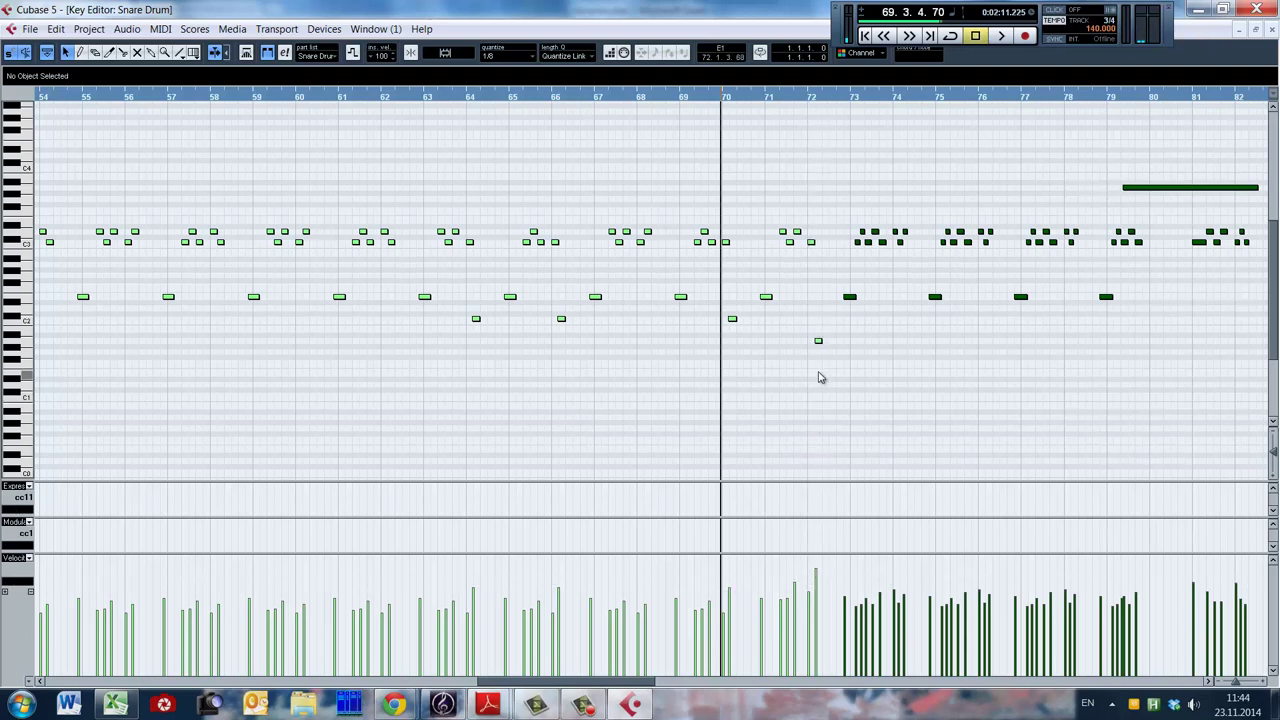
key("space")
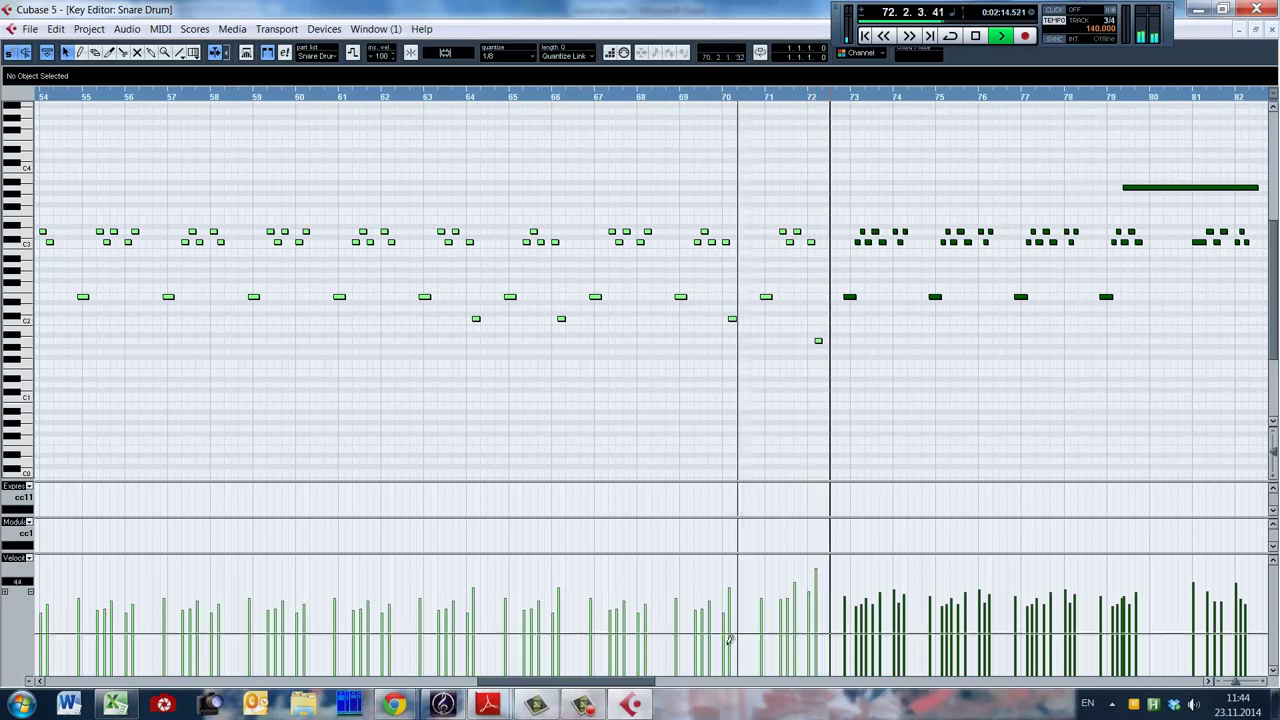
key("space")
Examine the snare notes and velocities in the phrase from bar 49 to 51, with playback positioned just before it.
scroll(365, 347, "left", 6)
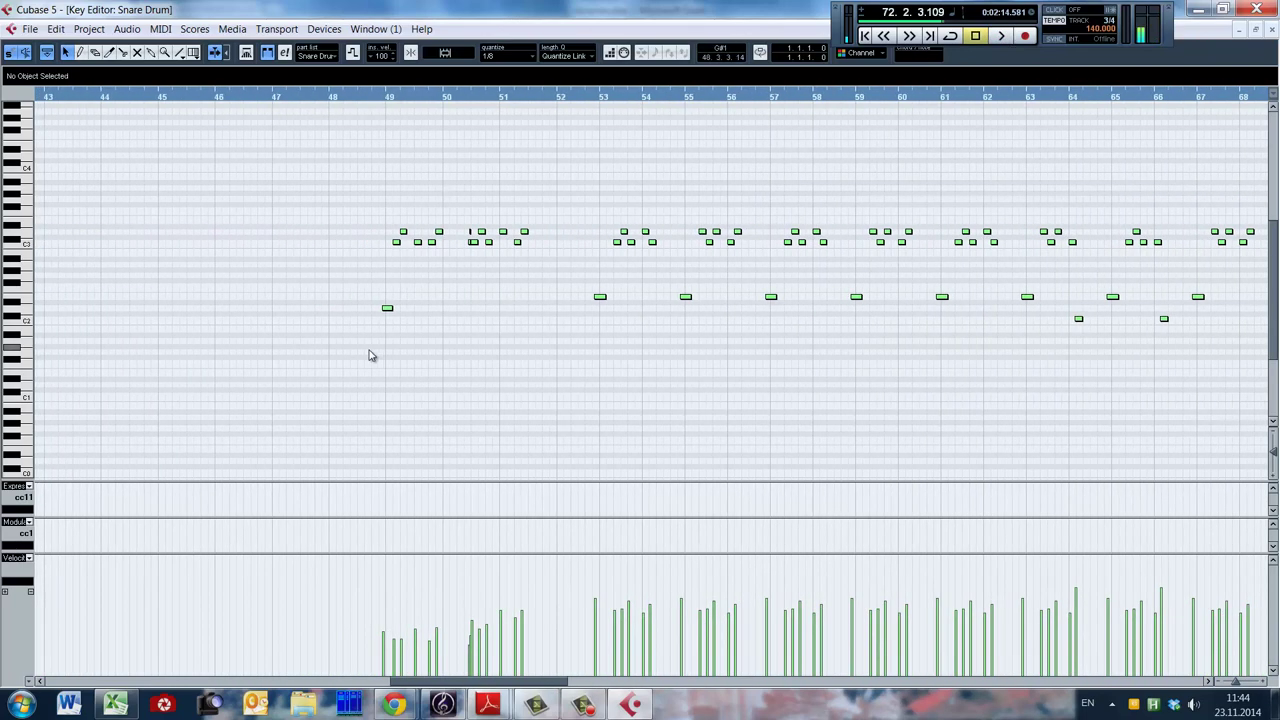
left_click(374, 355)
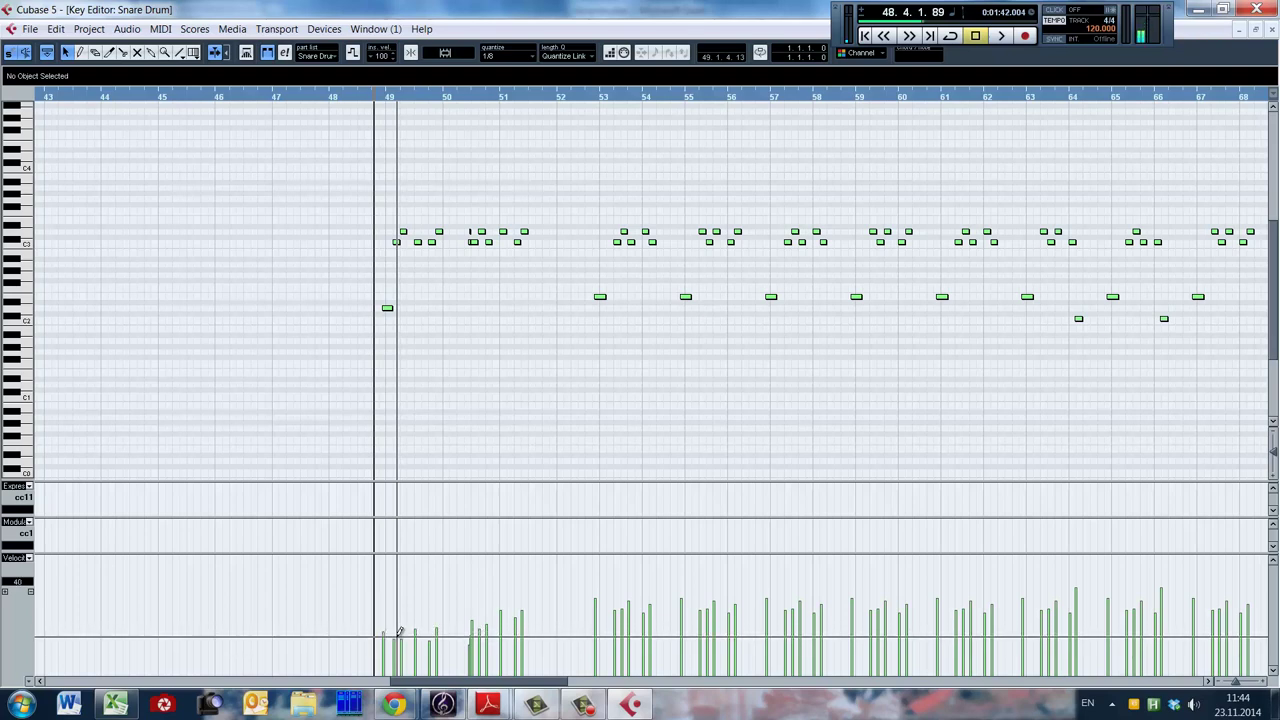
key("alt+shift")
key("F2")
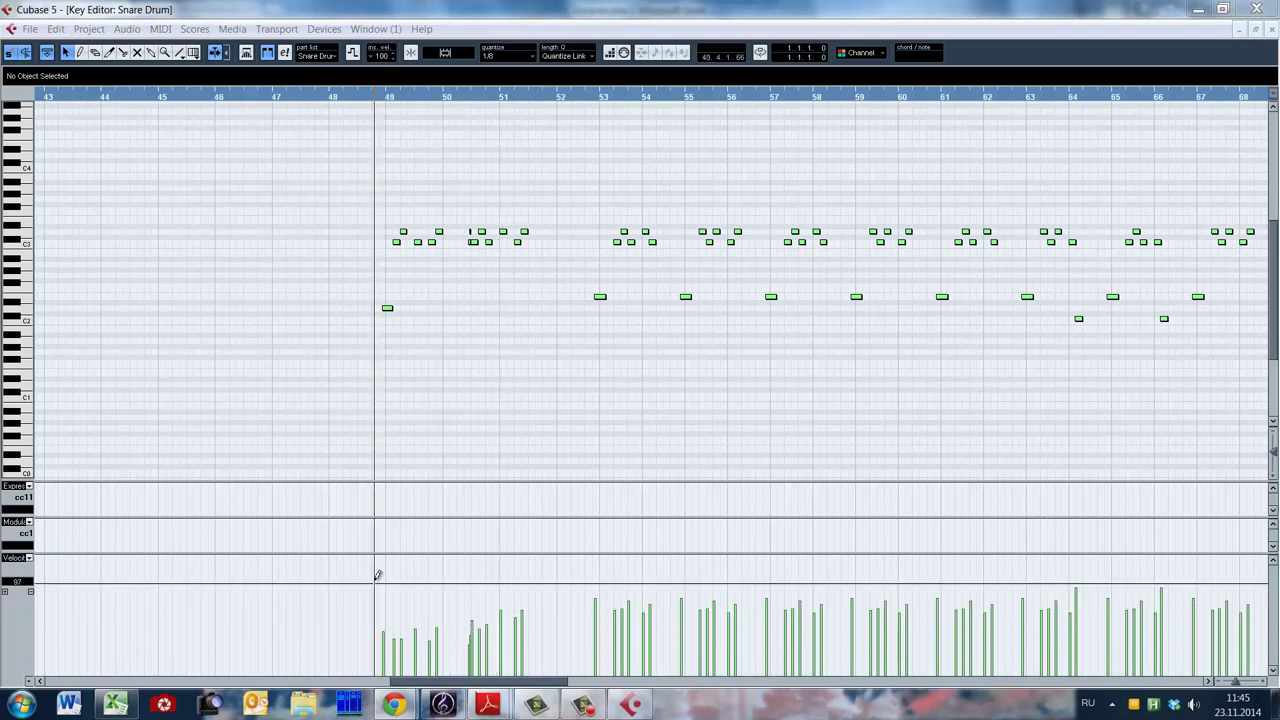
key("alt+shift")
key("F2")
scroll(360, 600, "right", 1)
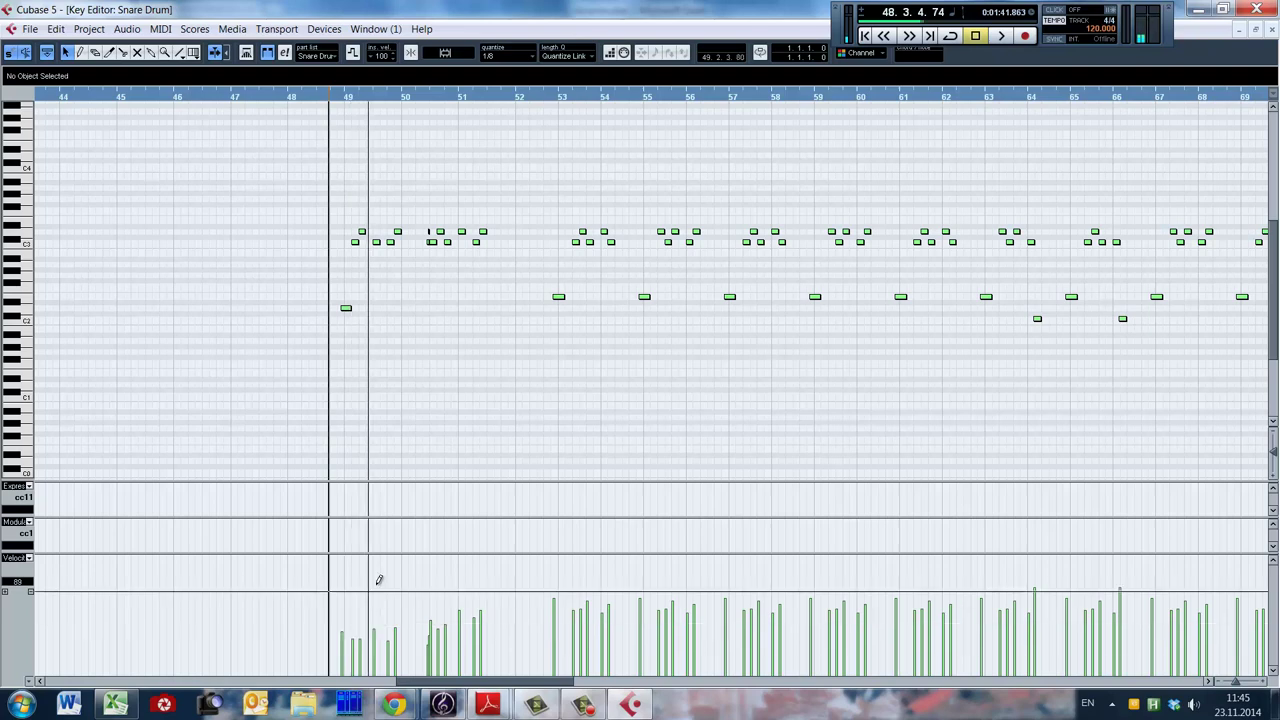
scroll(520, 390, "right", 10)
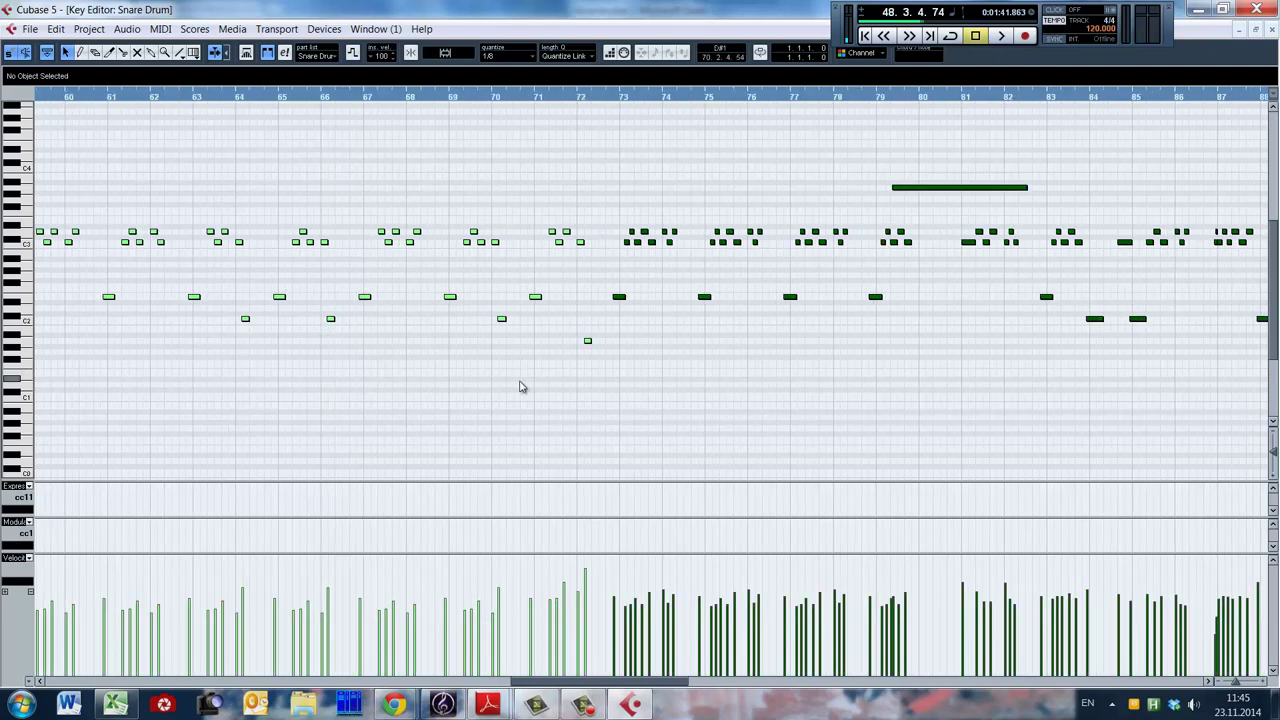
Play the snare part from just before bar 71 to about bar 76.
left_click(521, 97)
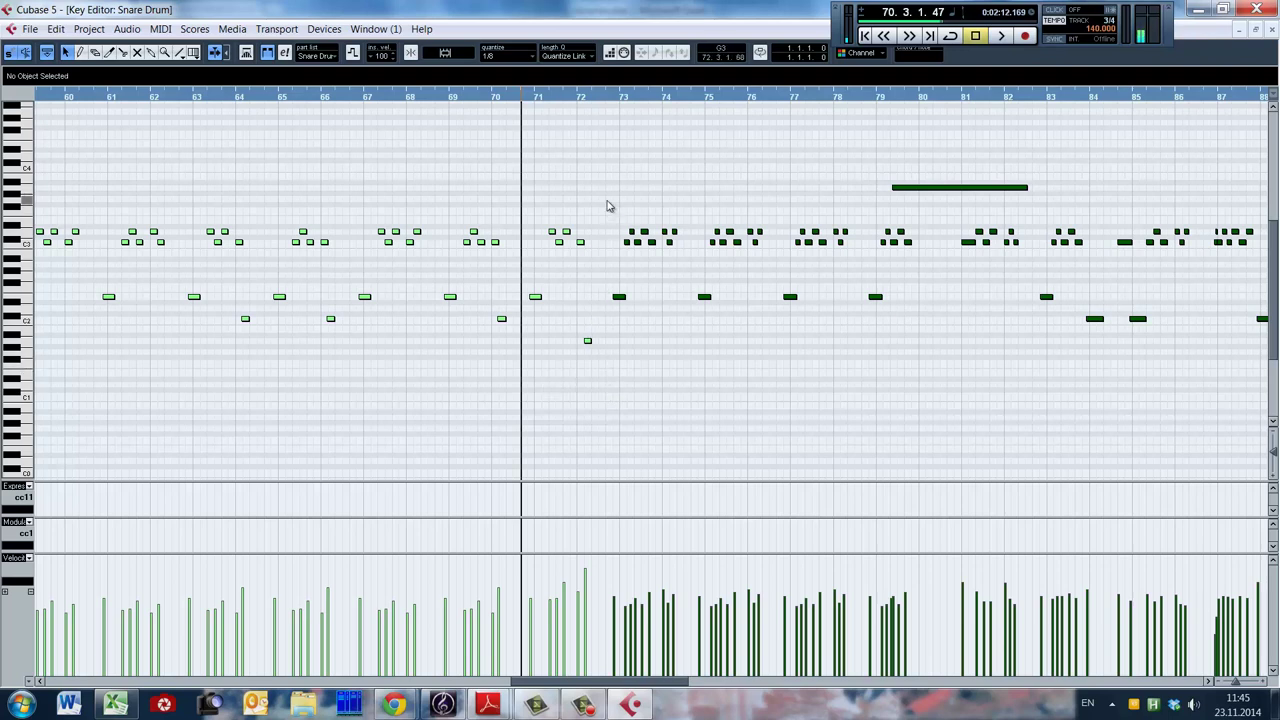
left_click_drag(607, 201, 900, 331)
left_click(777, 369)
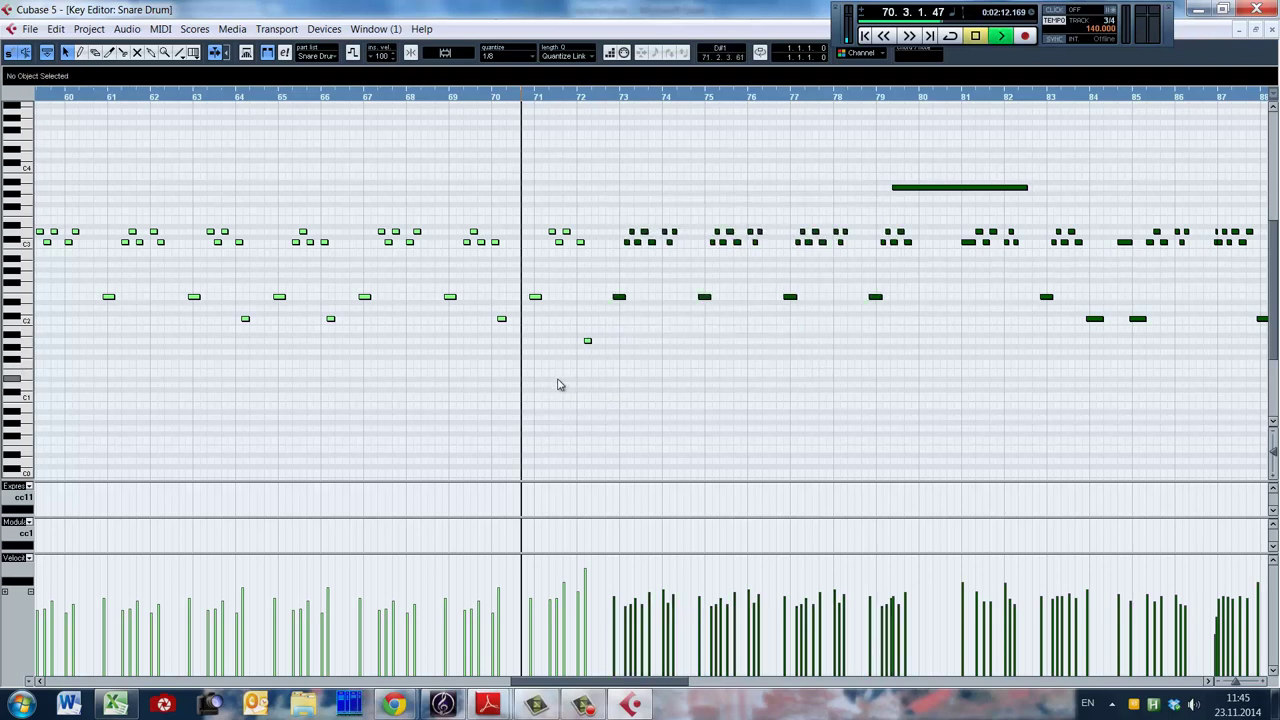
key("space")
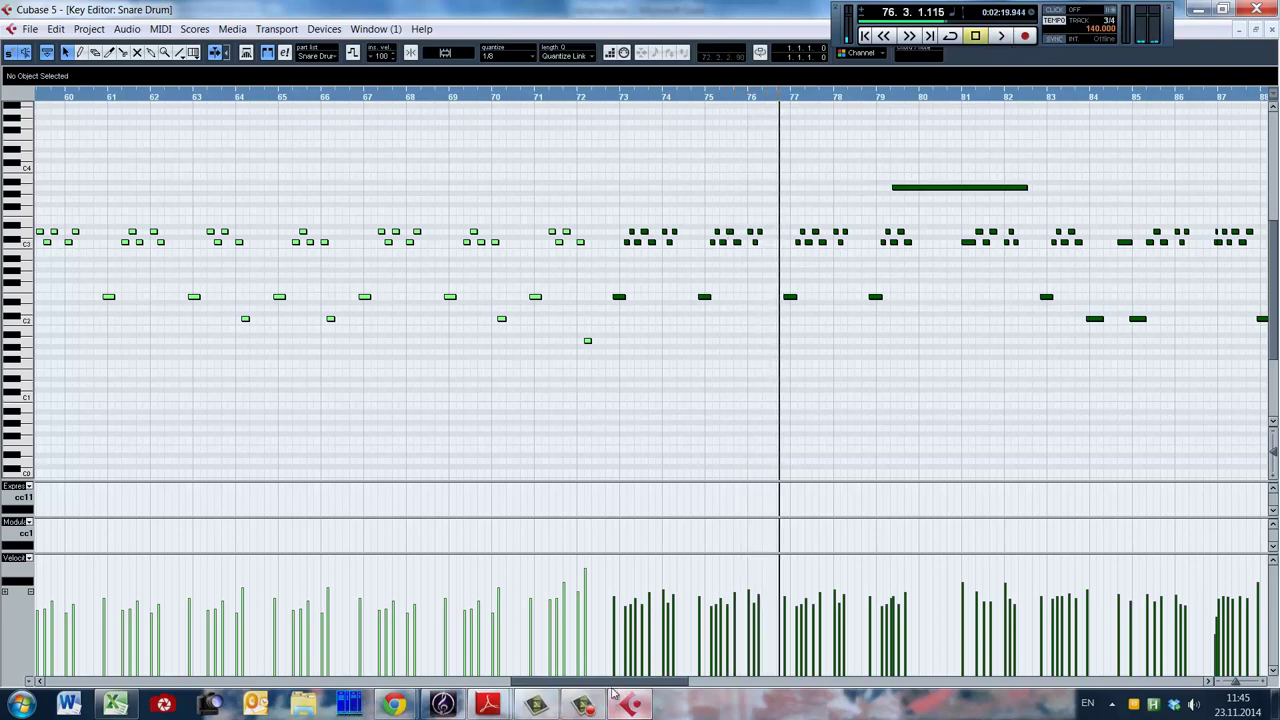
key("space")
Play the snare part from just before bar 79, through the long A3 note, to about bar 84.
left_click_drag(621, 688, 649, 688)
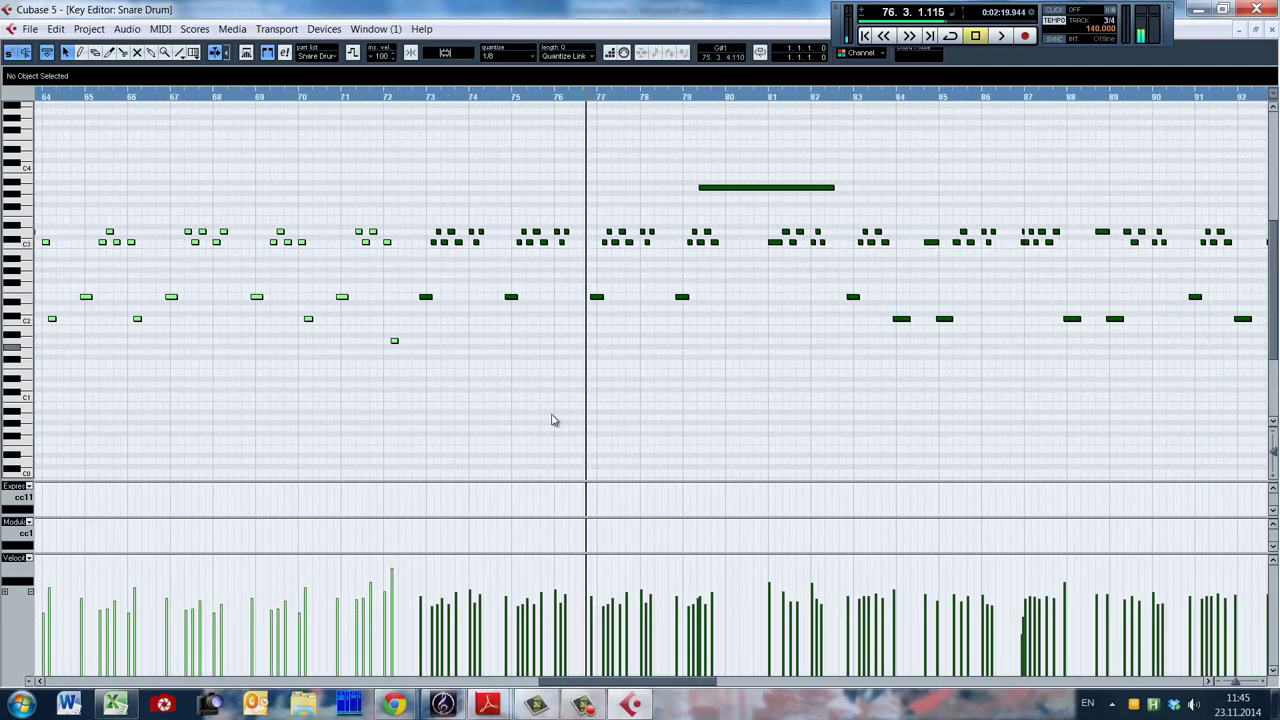
left_click_drag(558, 590, 531, 586)
left_click(675, 265)
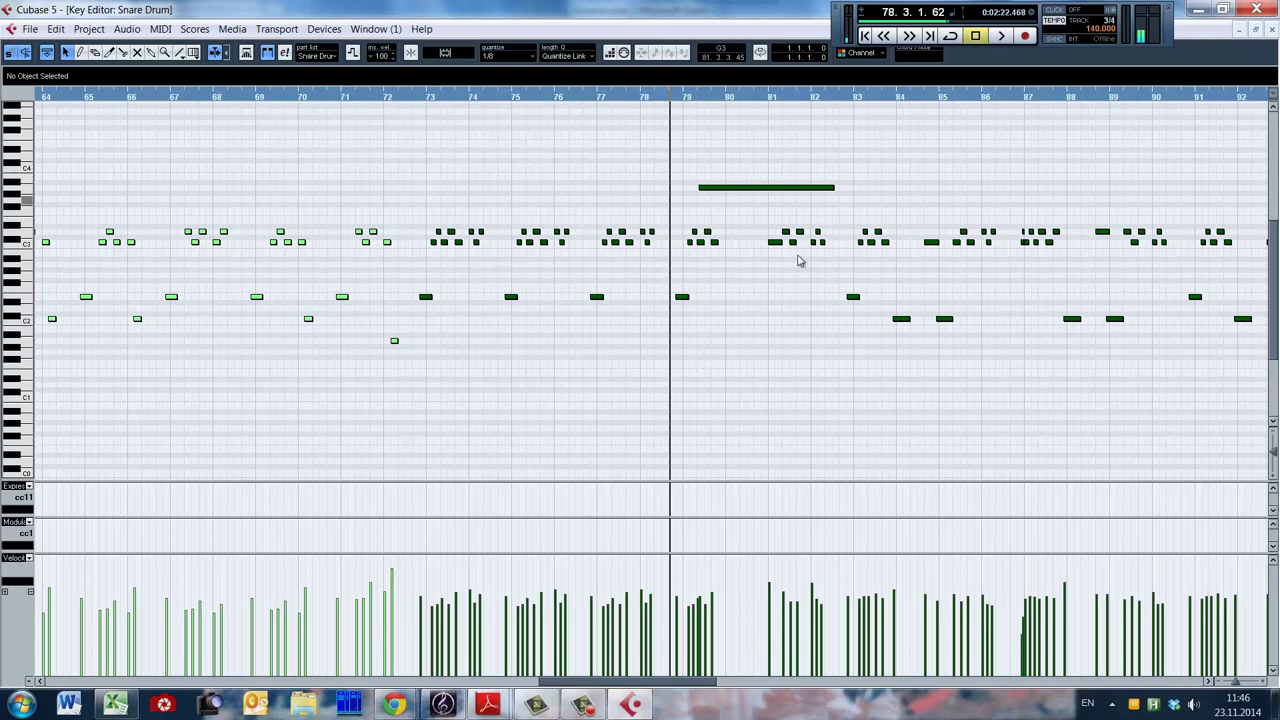
key("space")
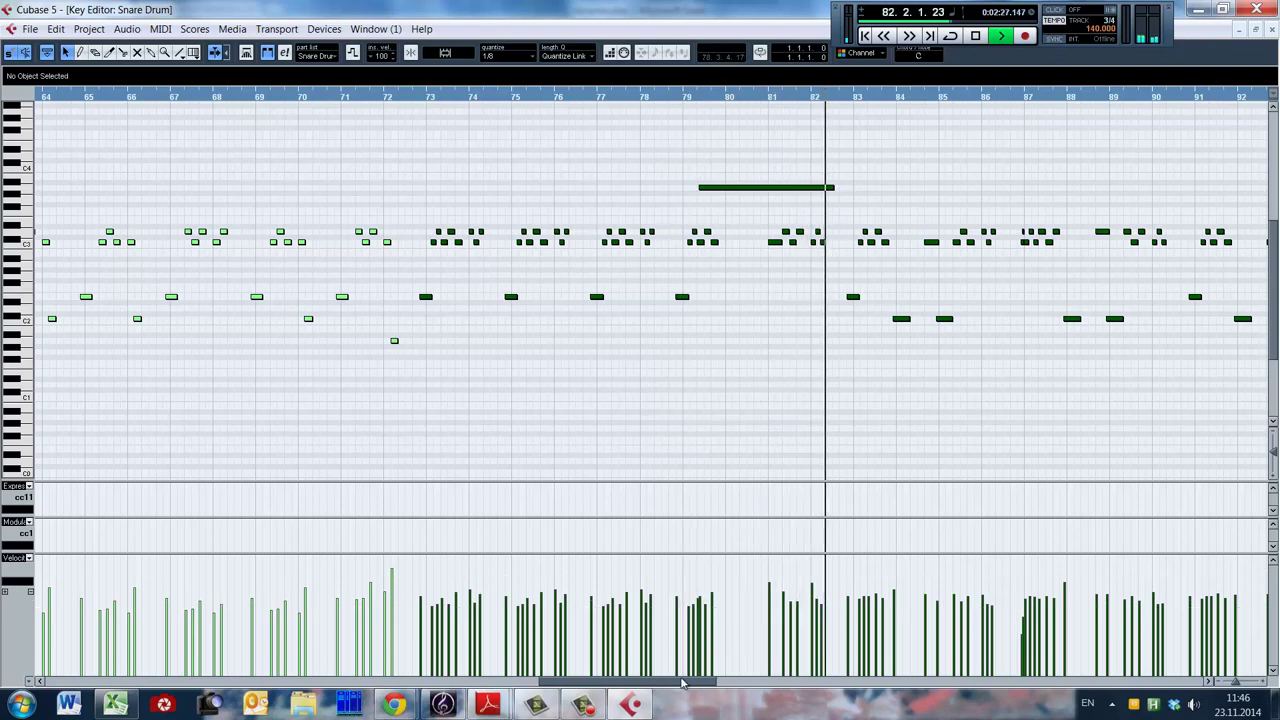
left_click_drag(690, 684, 748, 684)
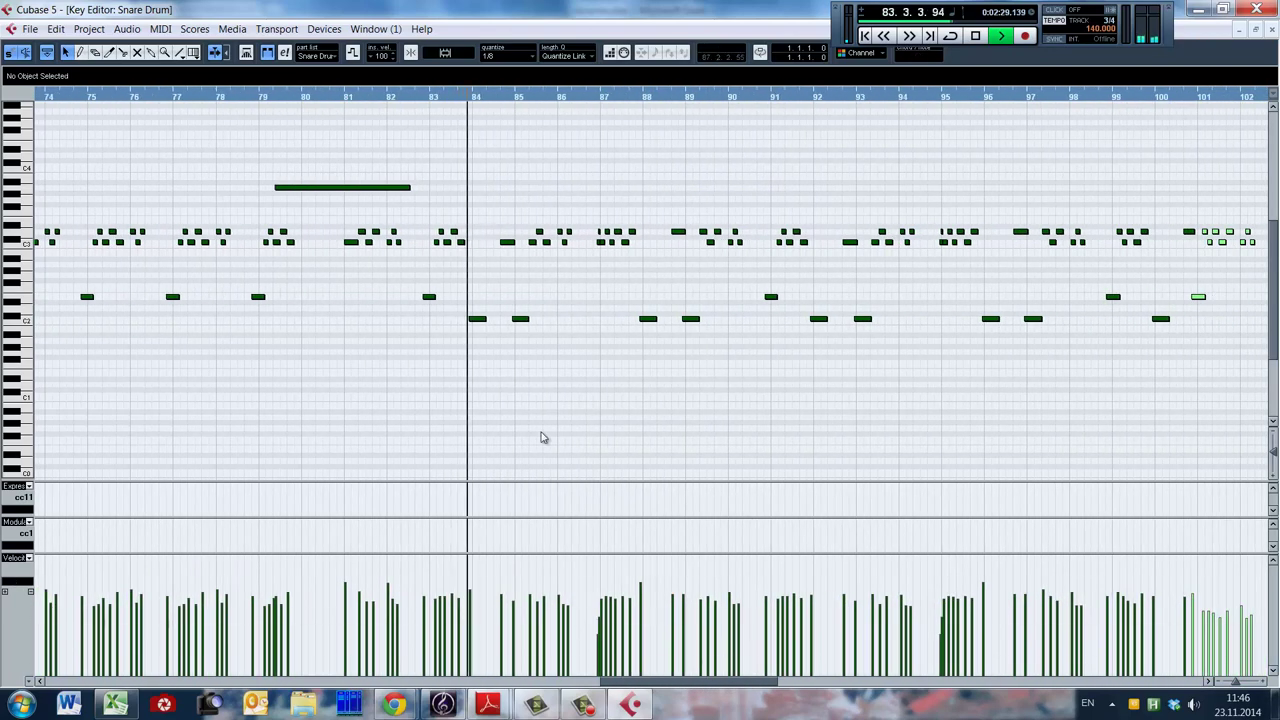
key("space")
Try shortening the long A3 snare note to end at 80.2.4.68, play it from about bar 79 and restore its length.
left_click_drag(409, 188, 328, 188)
left_click(265, 200)
key("space")
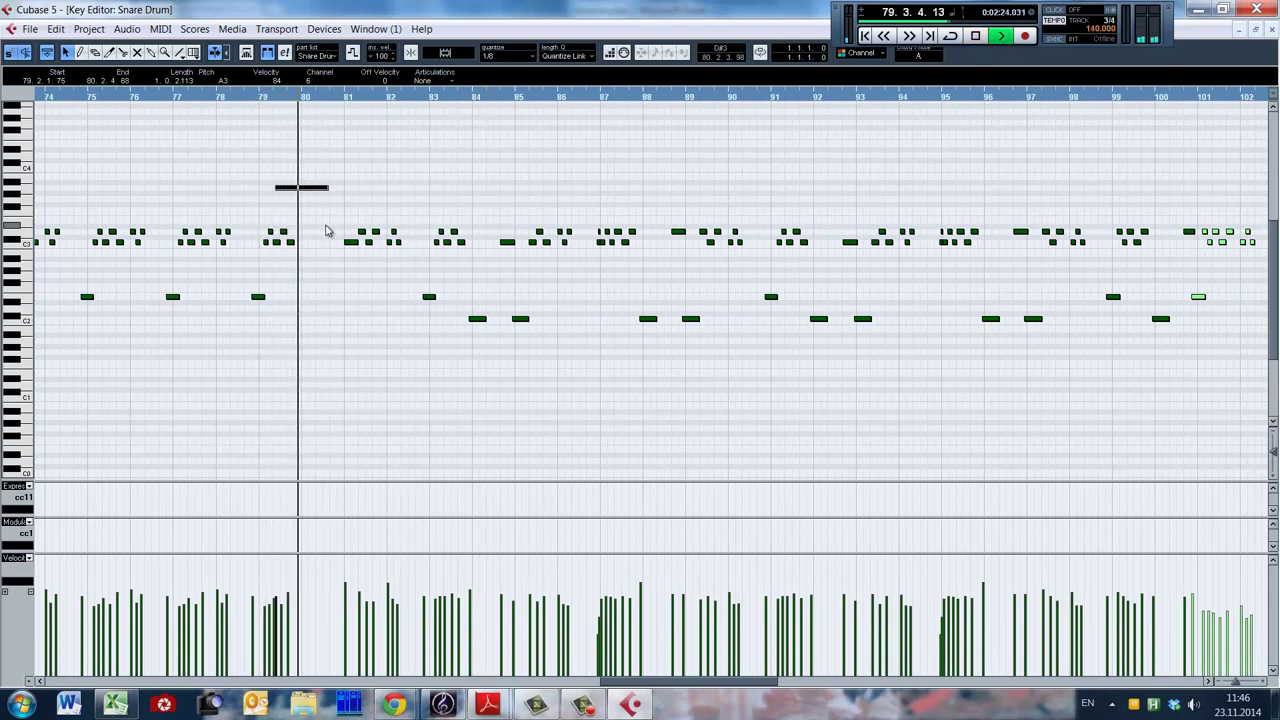
key("space")
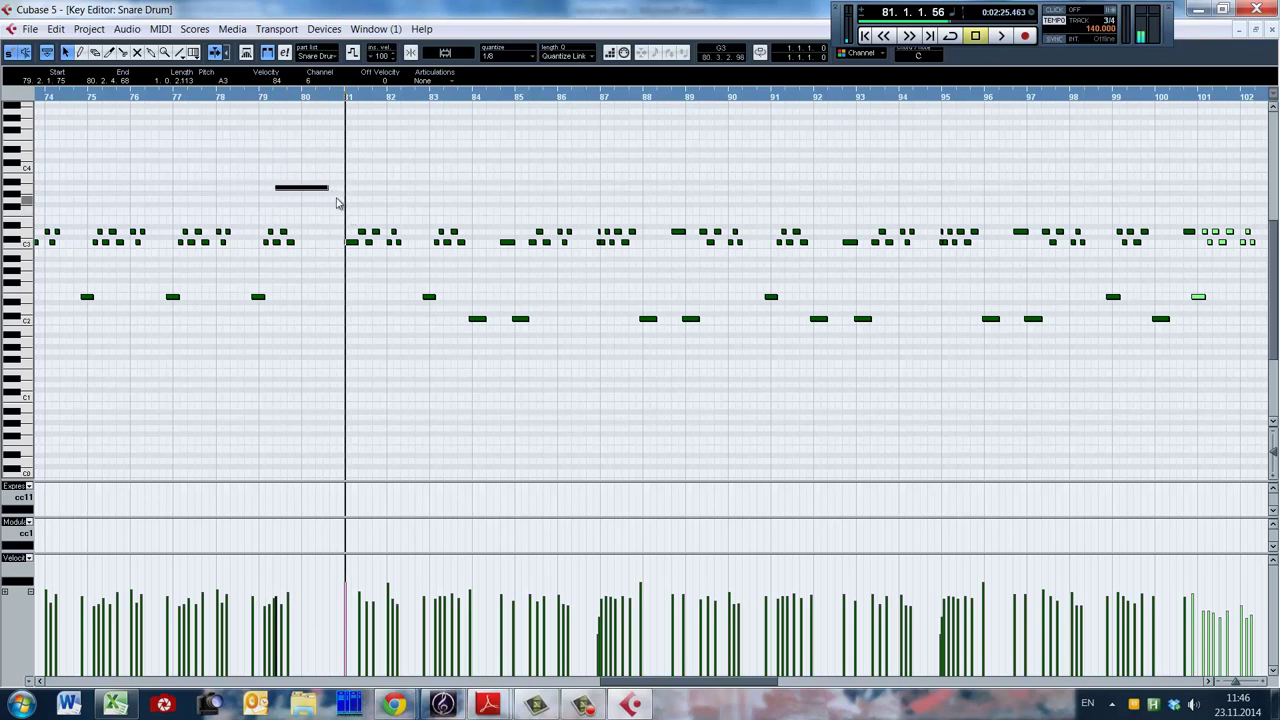
left_click_drag(336, 203, 401, 226)
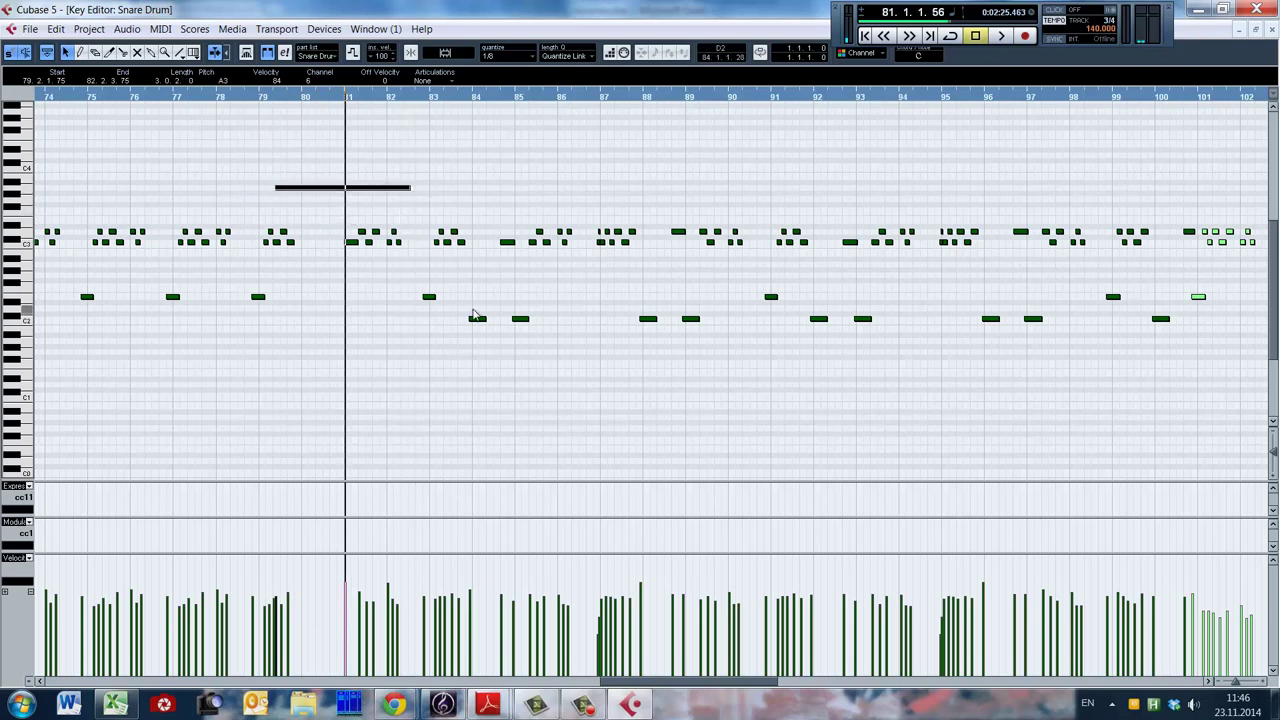
Close the Snare Drum part and open the Bass Drum part in the Key Editor at its first notes around bar 53.
left_click_drag(673, 685, 768, 647)
key("g")
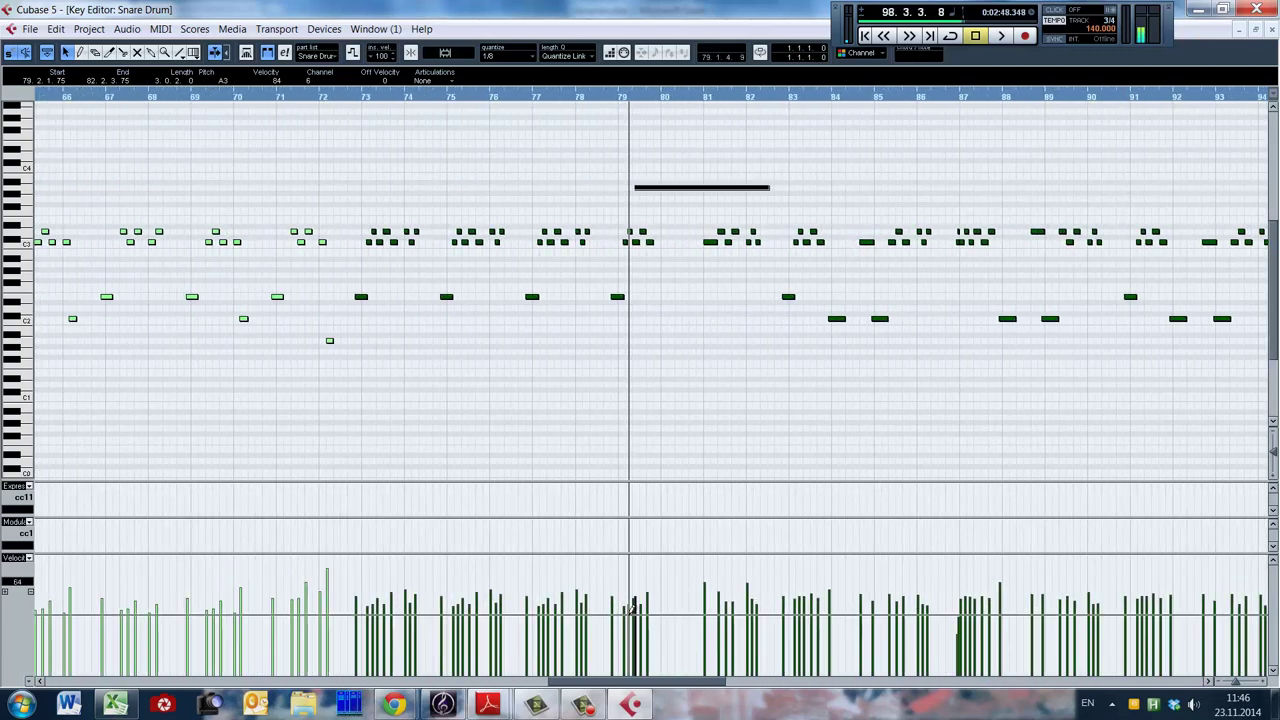
key("Return")
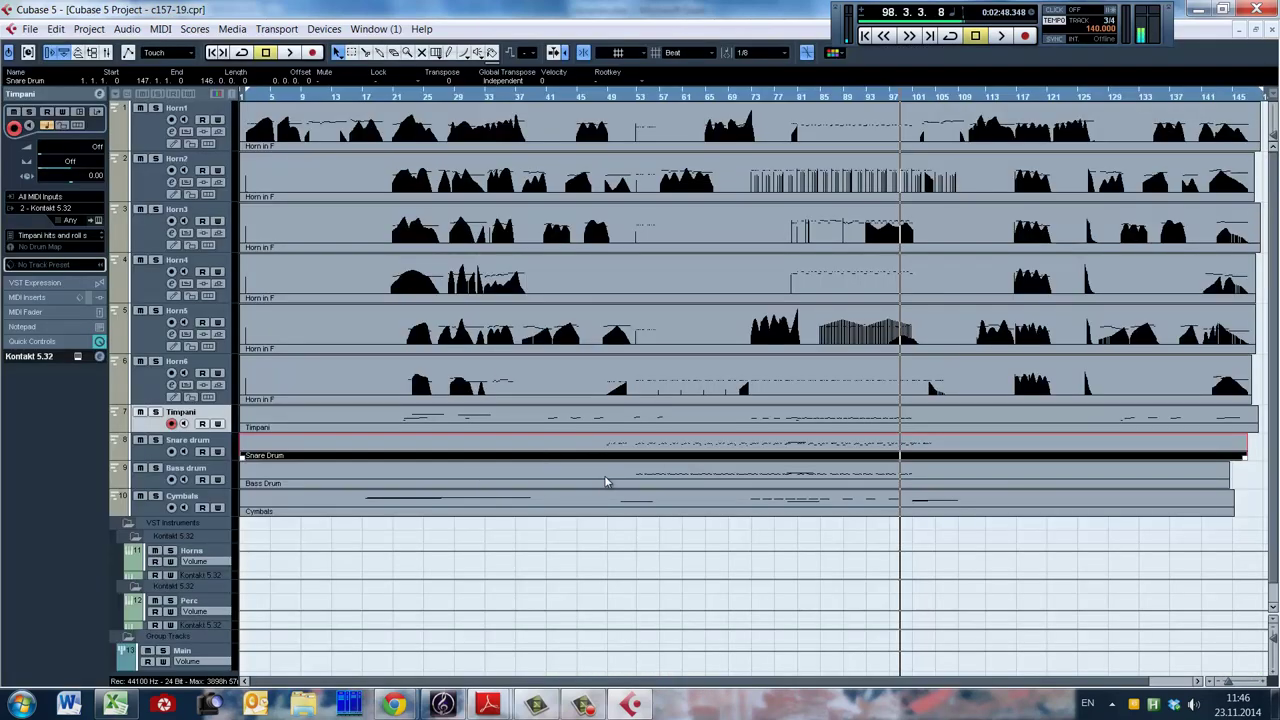
double_click(576, 482)
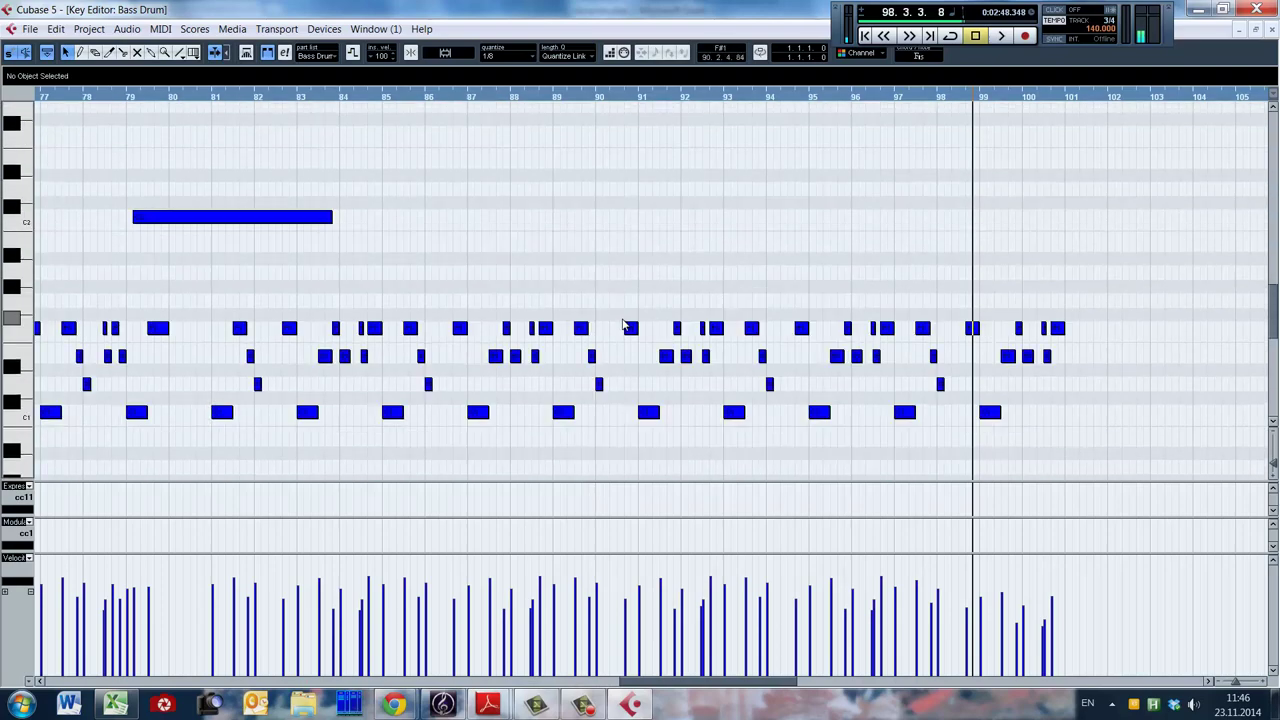
left_click_drag(703, 684, 503, 670)
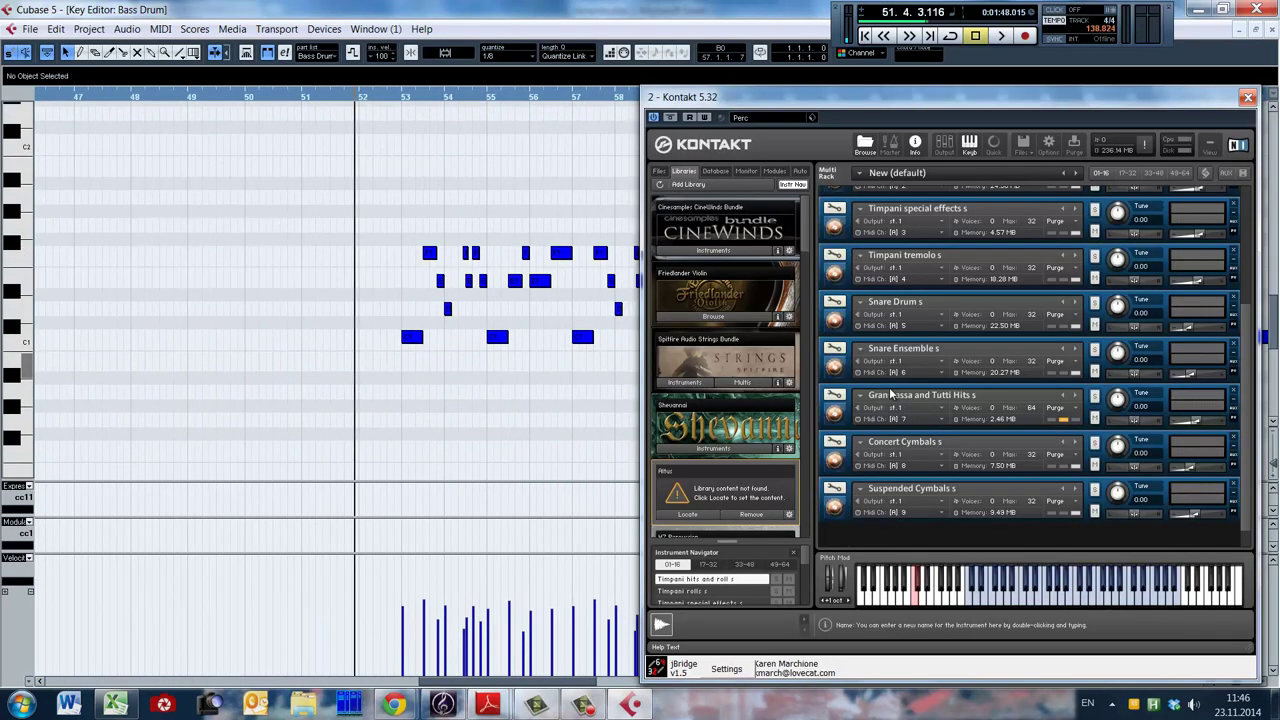
Expand the Gran Cassa and Tutti Hits instrument in Kontakt and audition its lowest soft mallet notes.
left_click(836, 412)
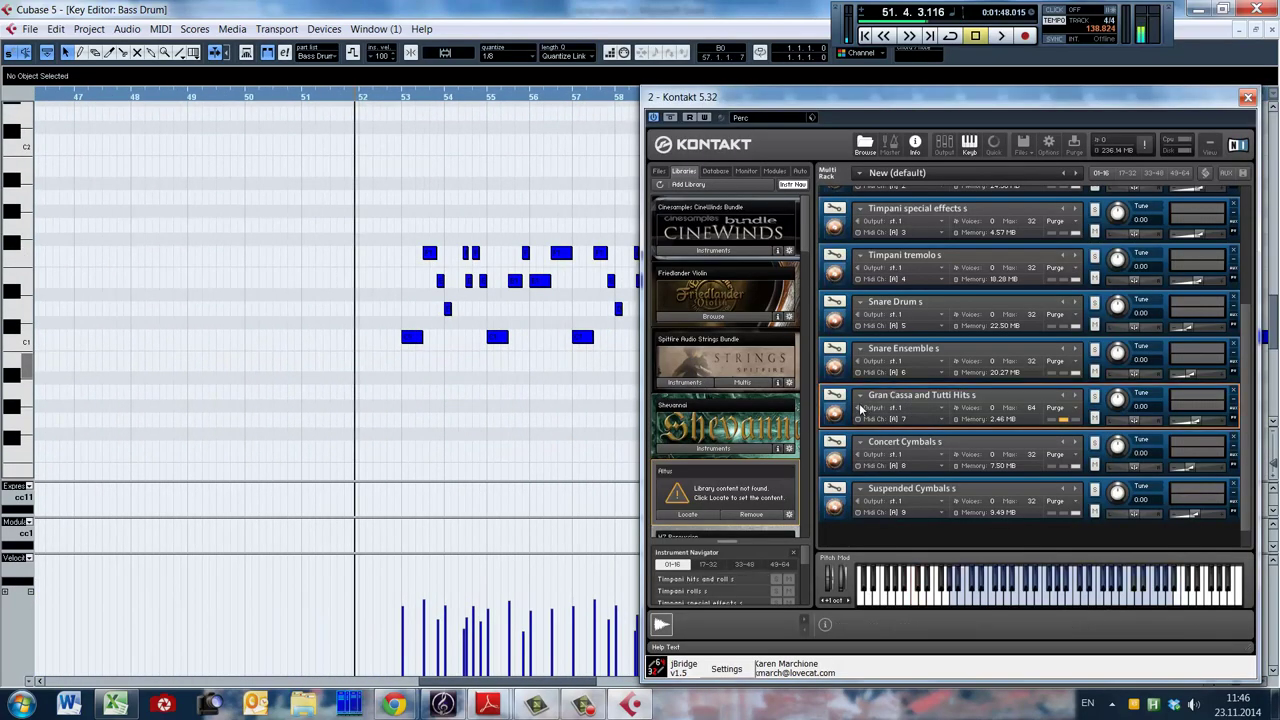
scroll(924, 372, "down", 2)
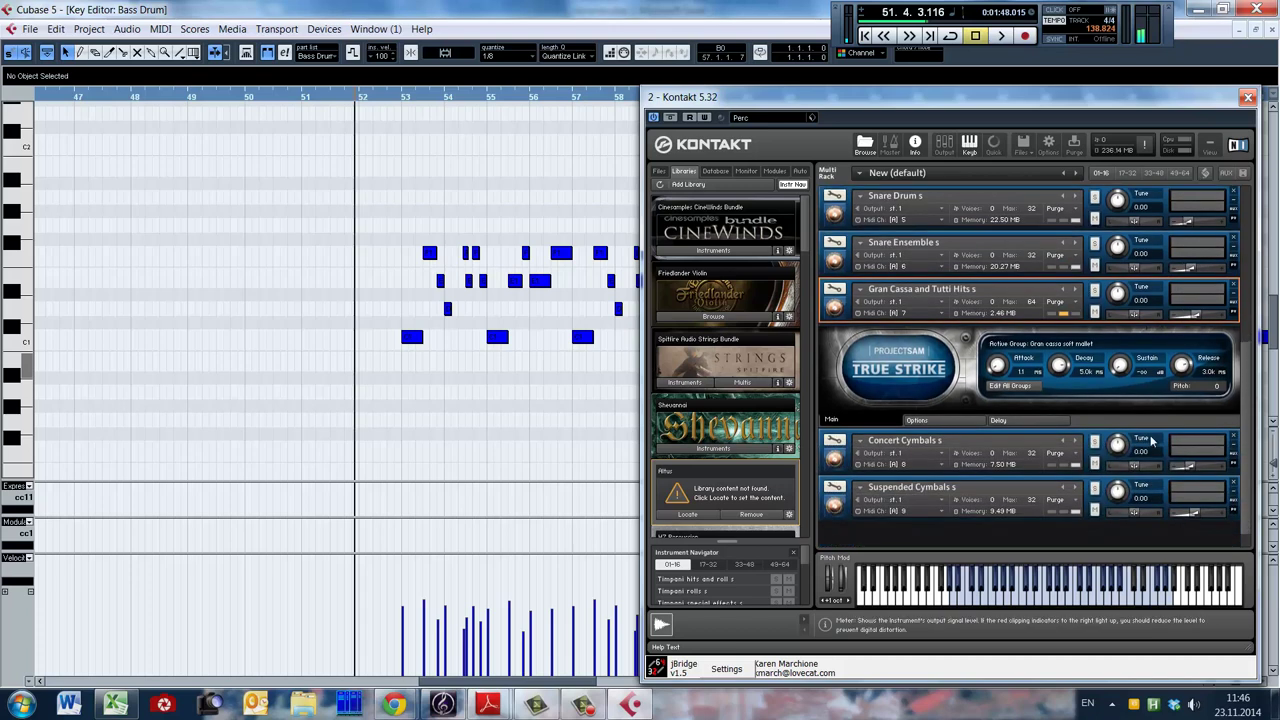
left_click(957, 603)
left_click(968, 600)
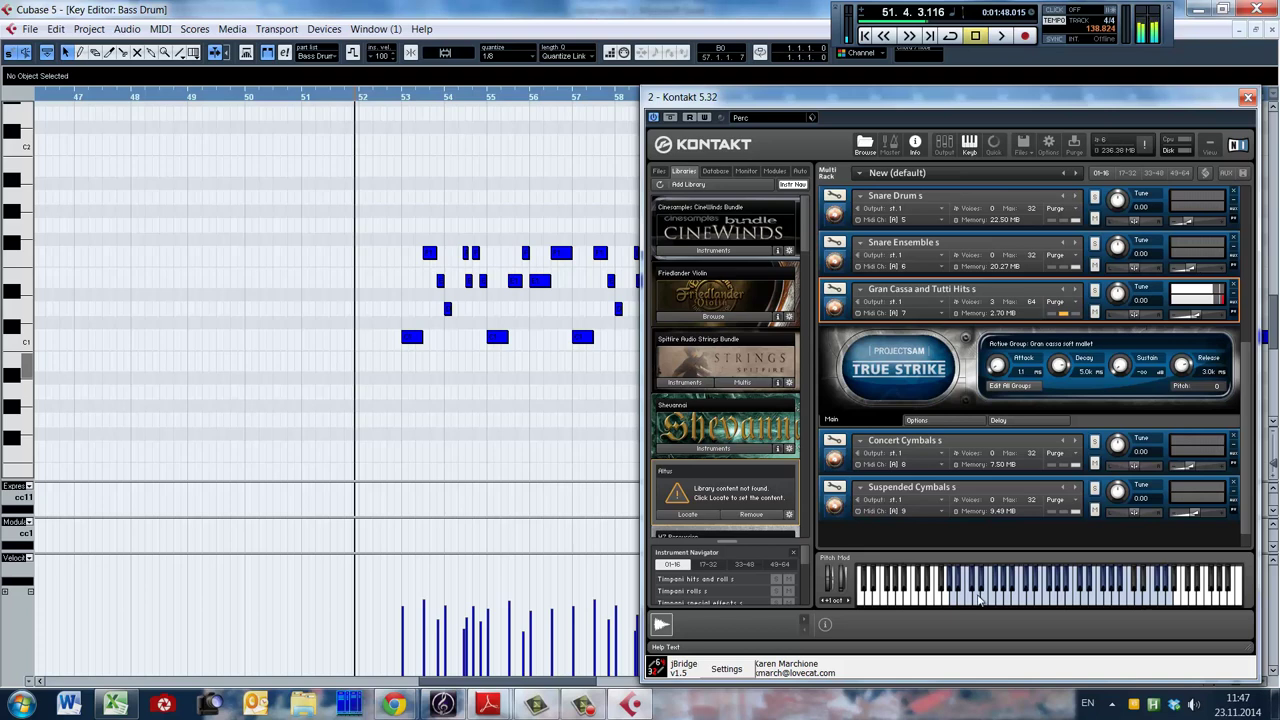
Audition the gran cassa phrases, hard mallet and soft mallet samples on the Kontakt keyboard and close Kontakt.
left_click(1002, 597)
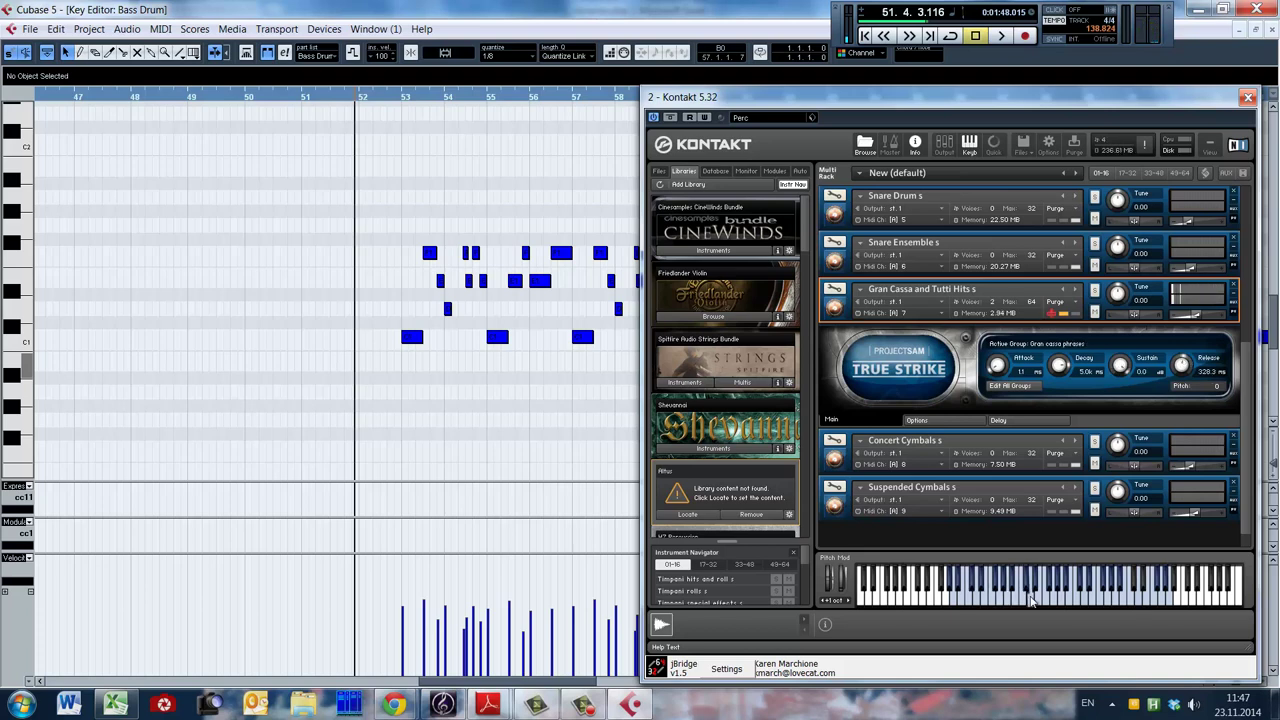
left_click(1037, 600)
left_click(1056, 600)
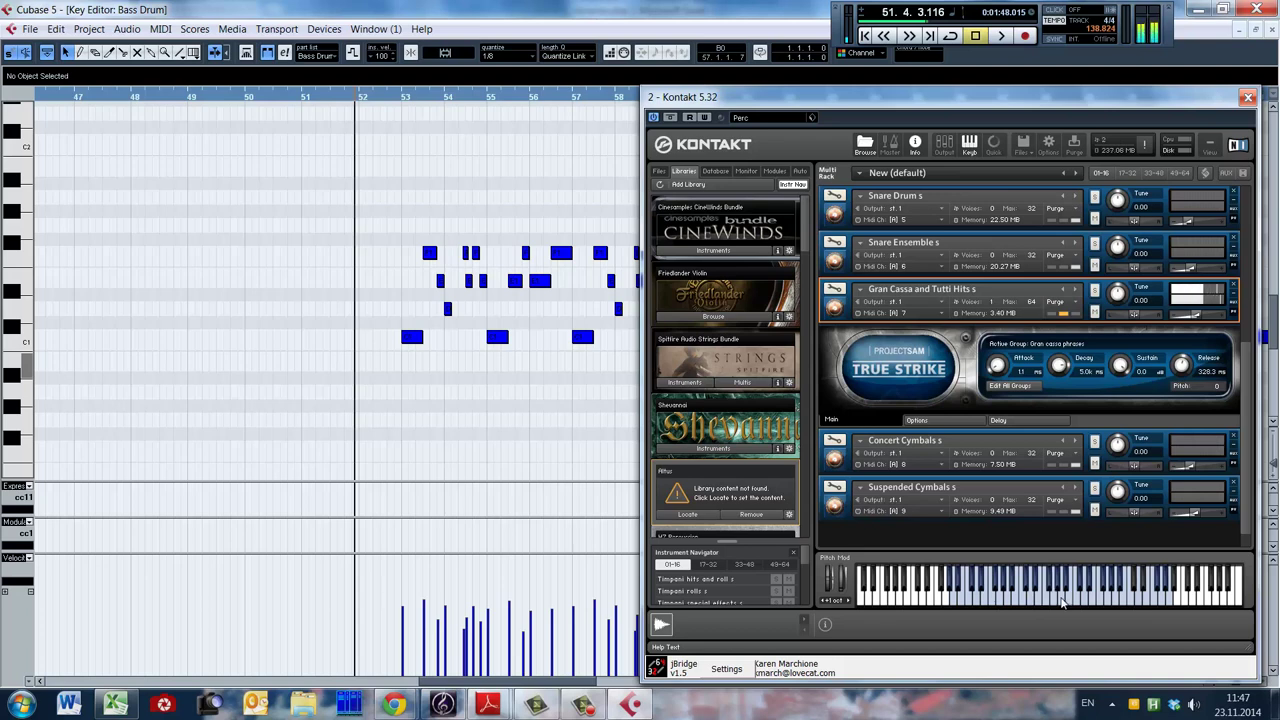
left_click(1077, 599)
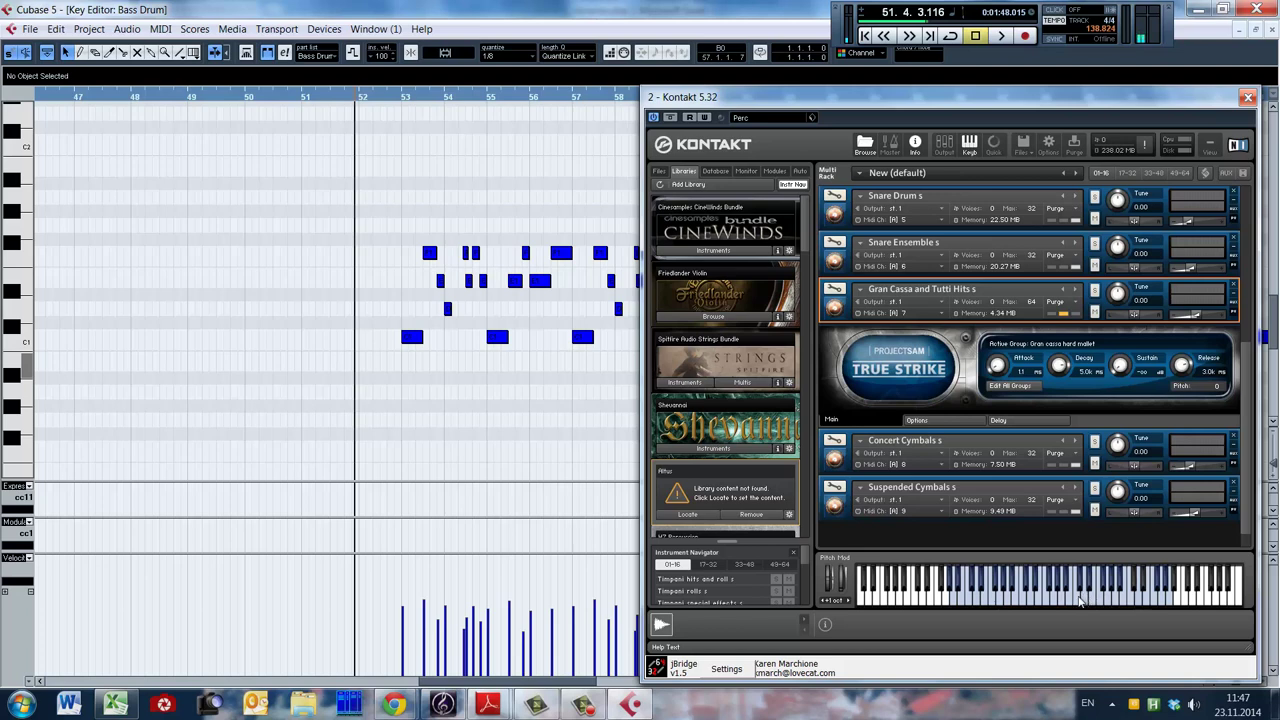
left_click(1080, 600)
left_click(983, 598)
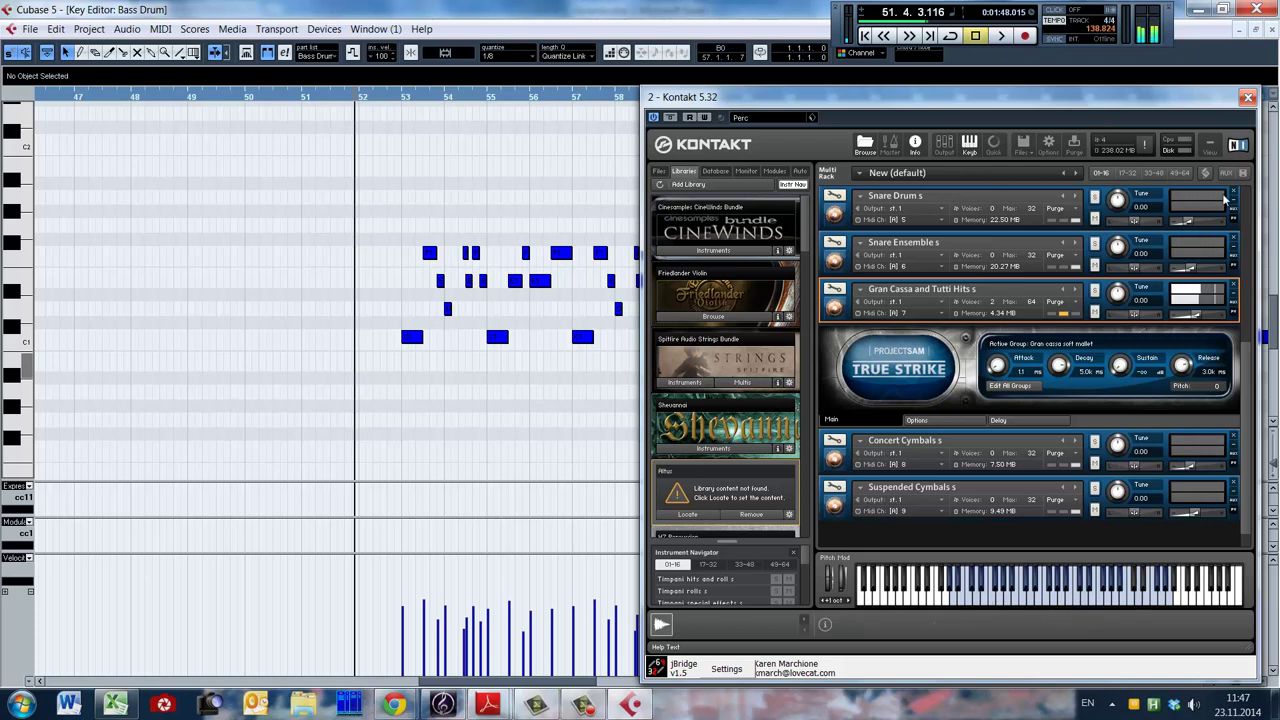
left_click(1246, 98)
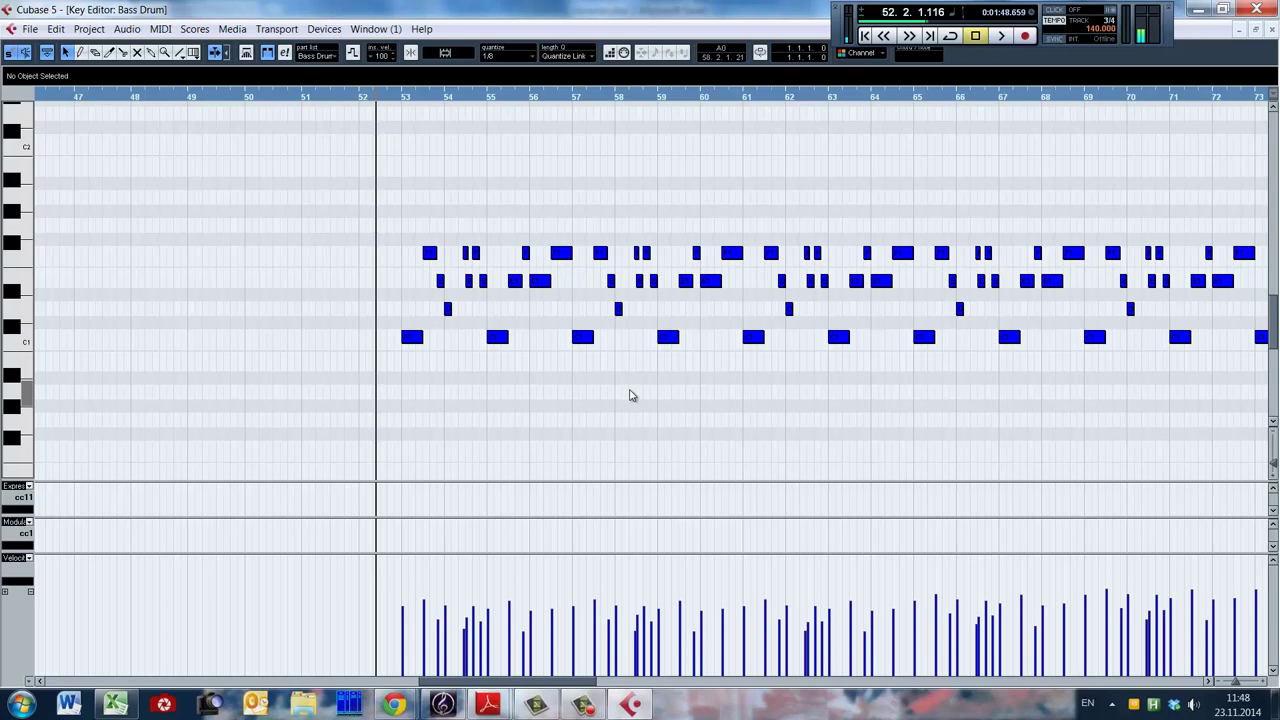
Play the bass drum part from just before bar 53 to about bar 86.
left_click(381, 373)
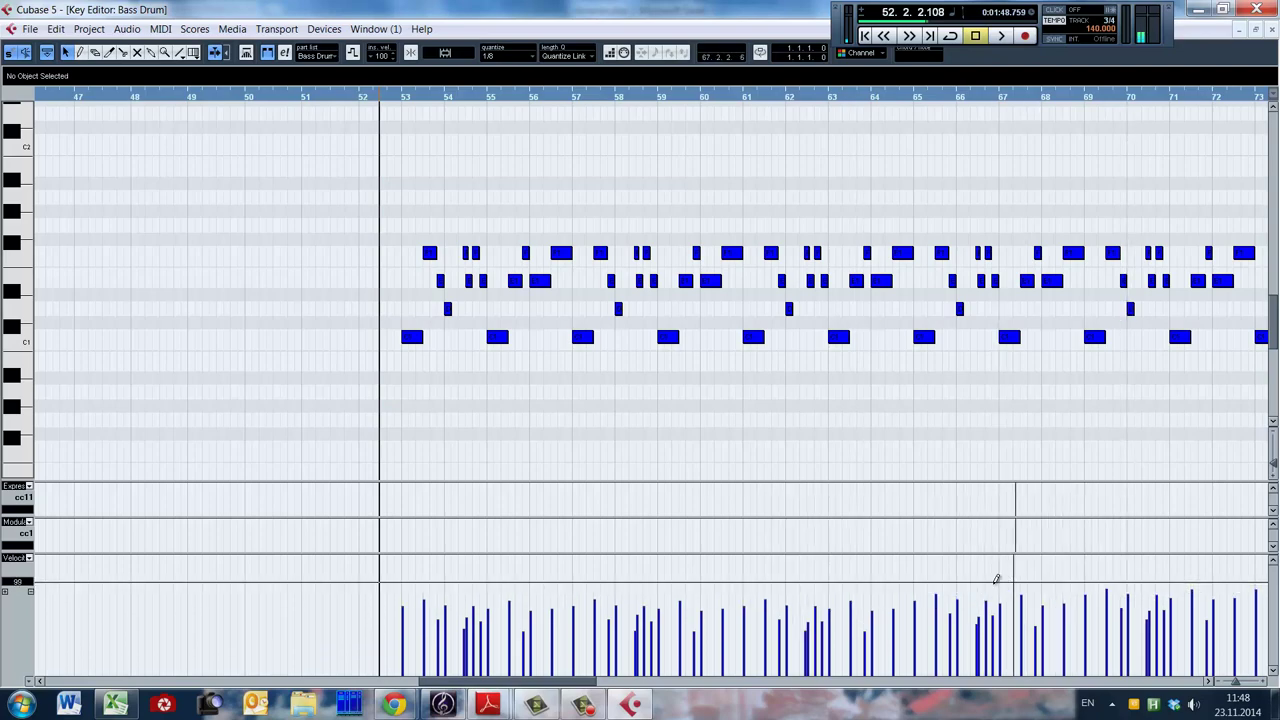
key("g")
key("g")
key("g")
key("g")
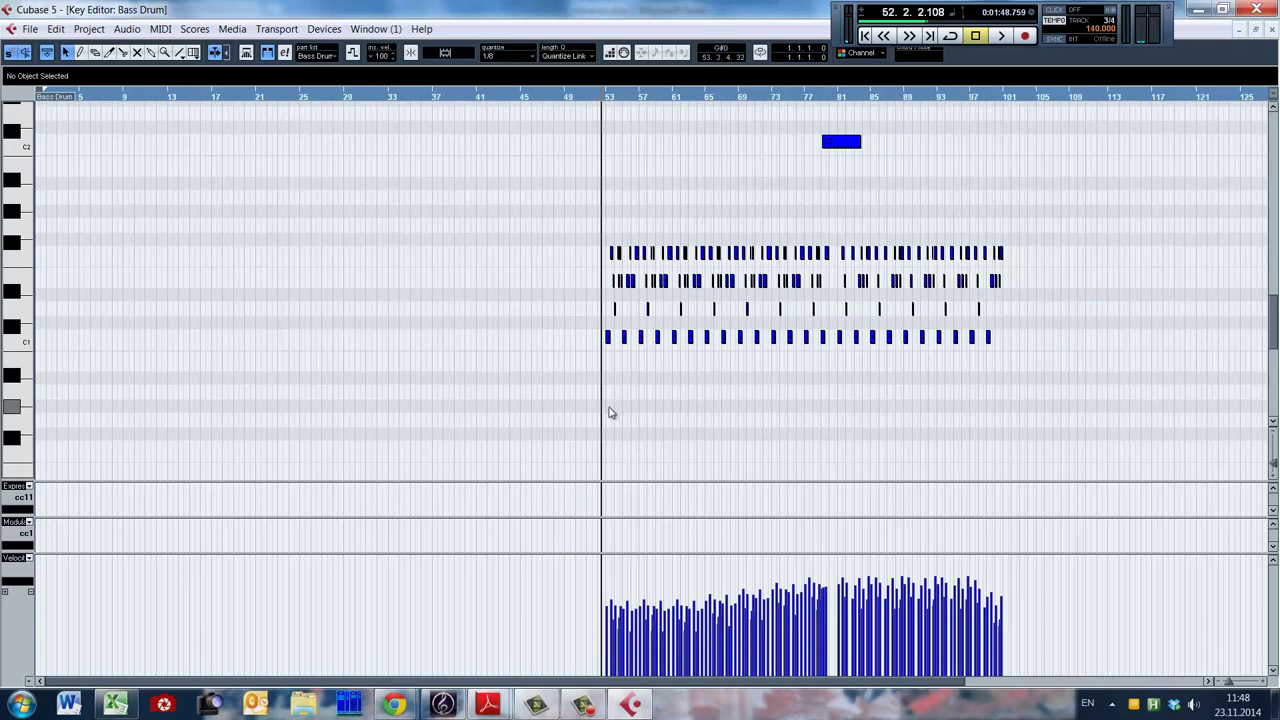
left_click(597, 407)
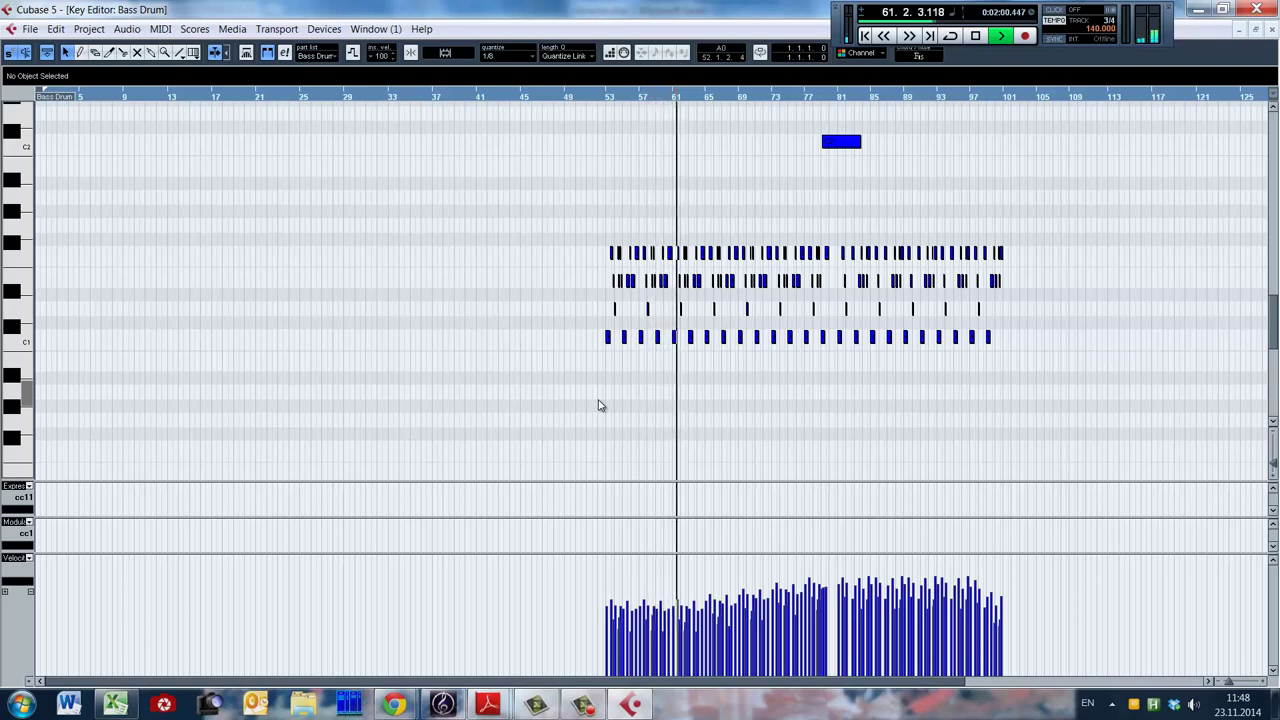
key("h")
key("h")
key("h")
key("h")
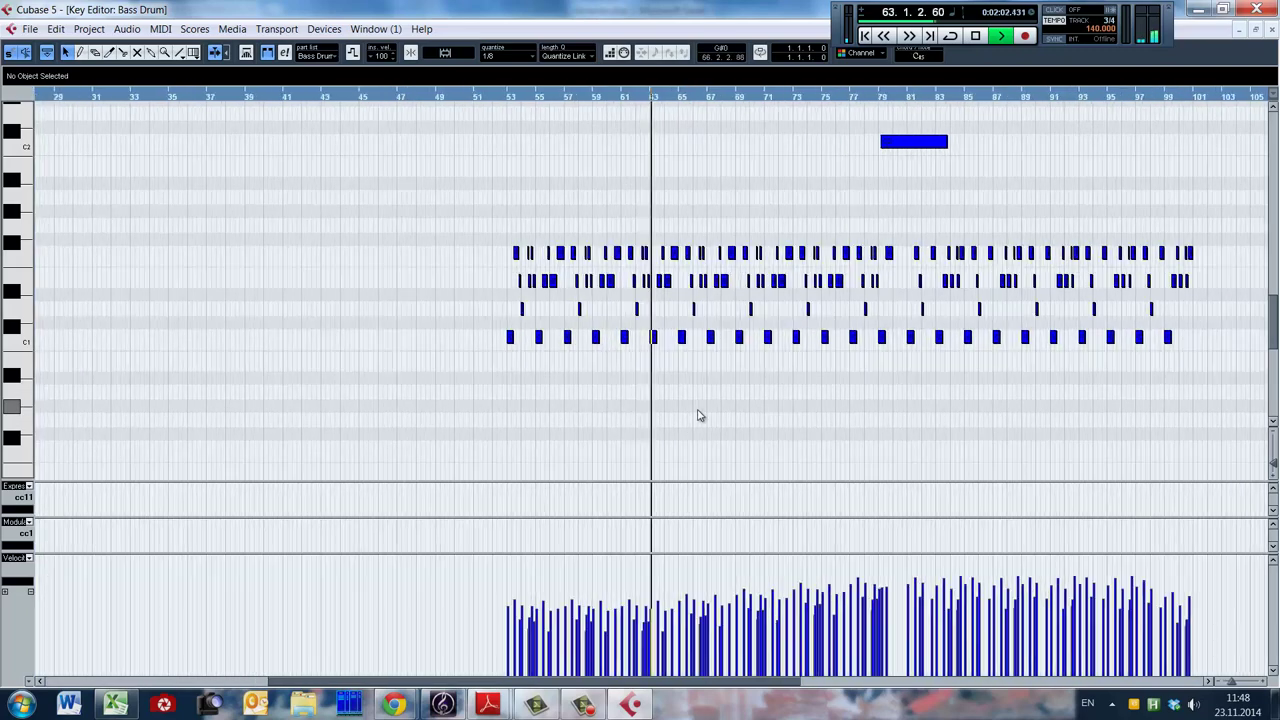
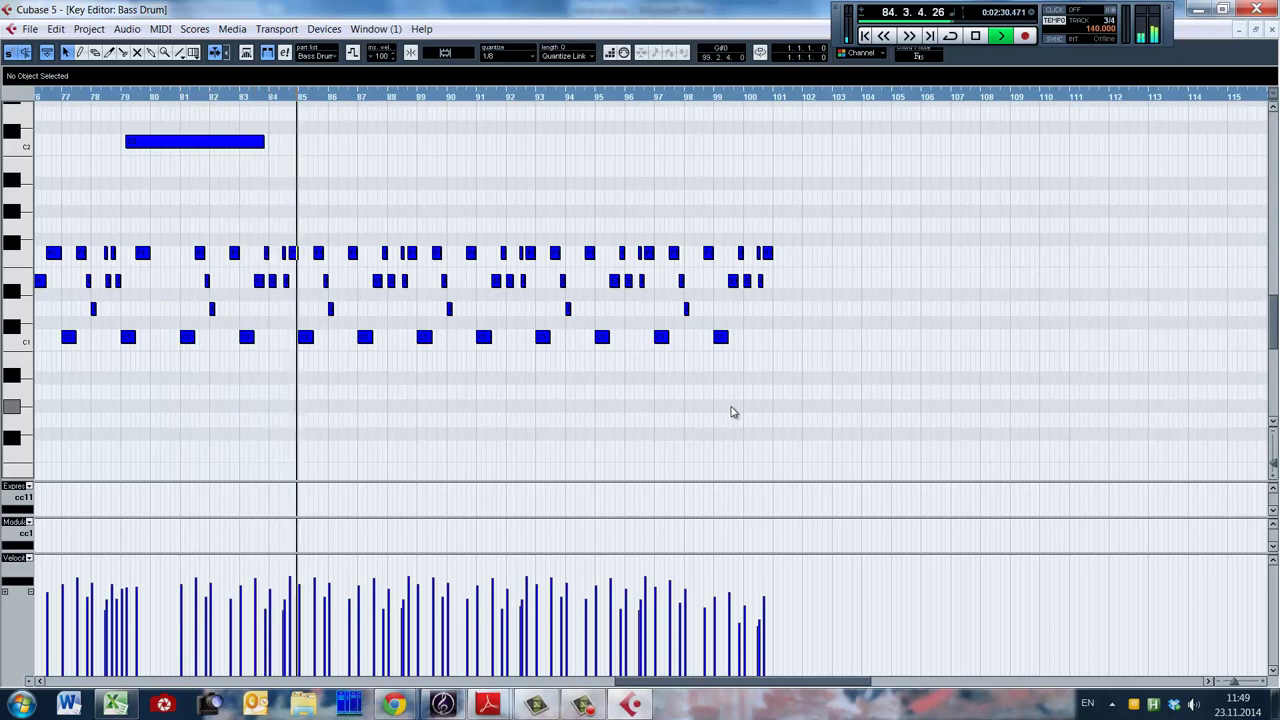
key("space")
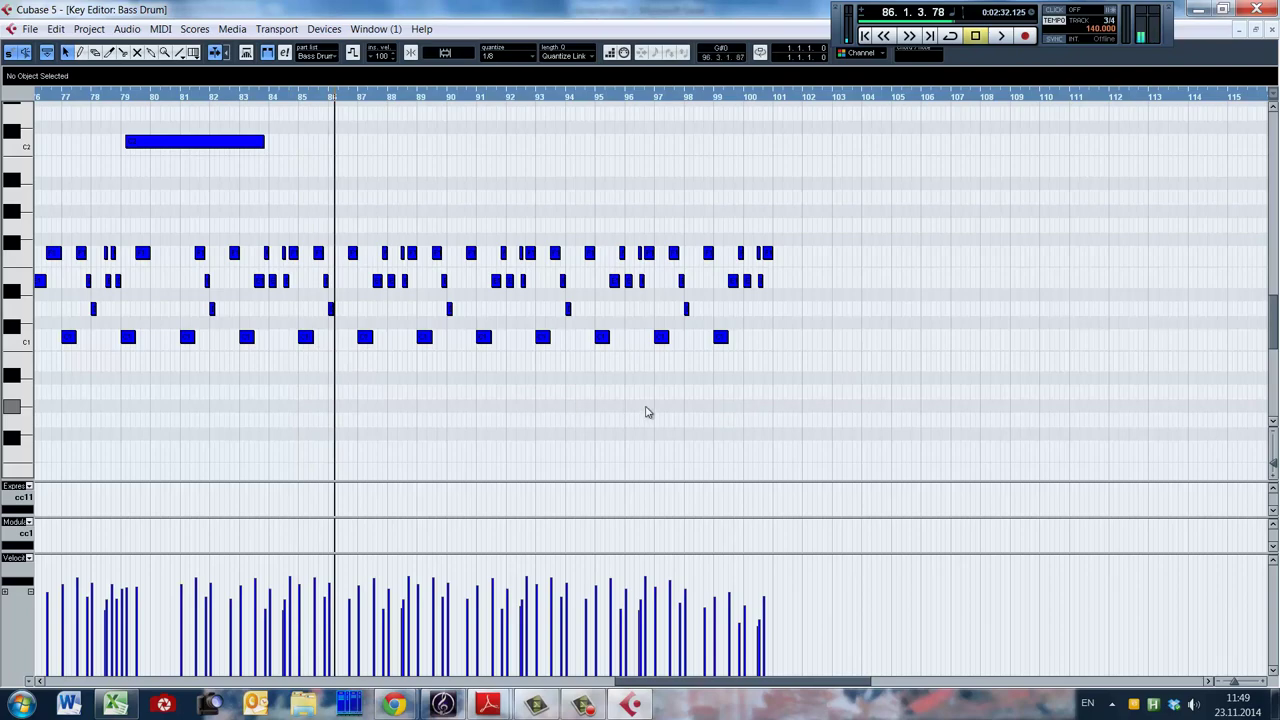
Open the Cymbals part in the Key Editor and zoom out to show its notes across the full pitch range.
key("g")
key("g")
key("g")
key("g")
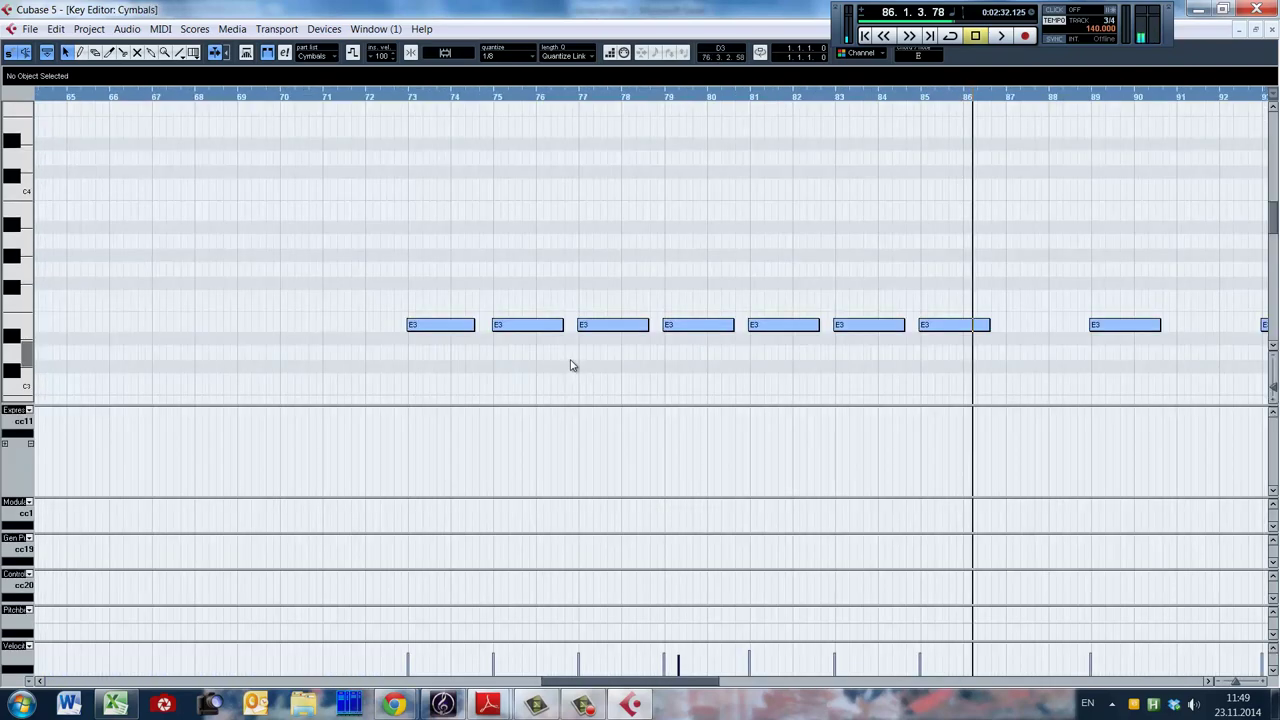
key("g")
key("g")
scroll(495, 360, "down", 3)
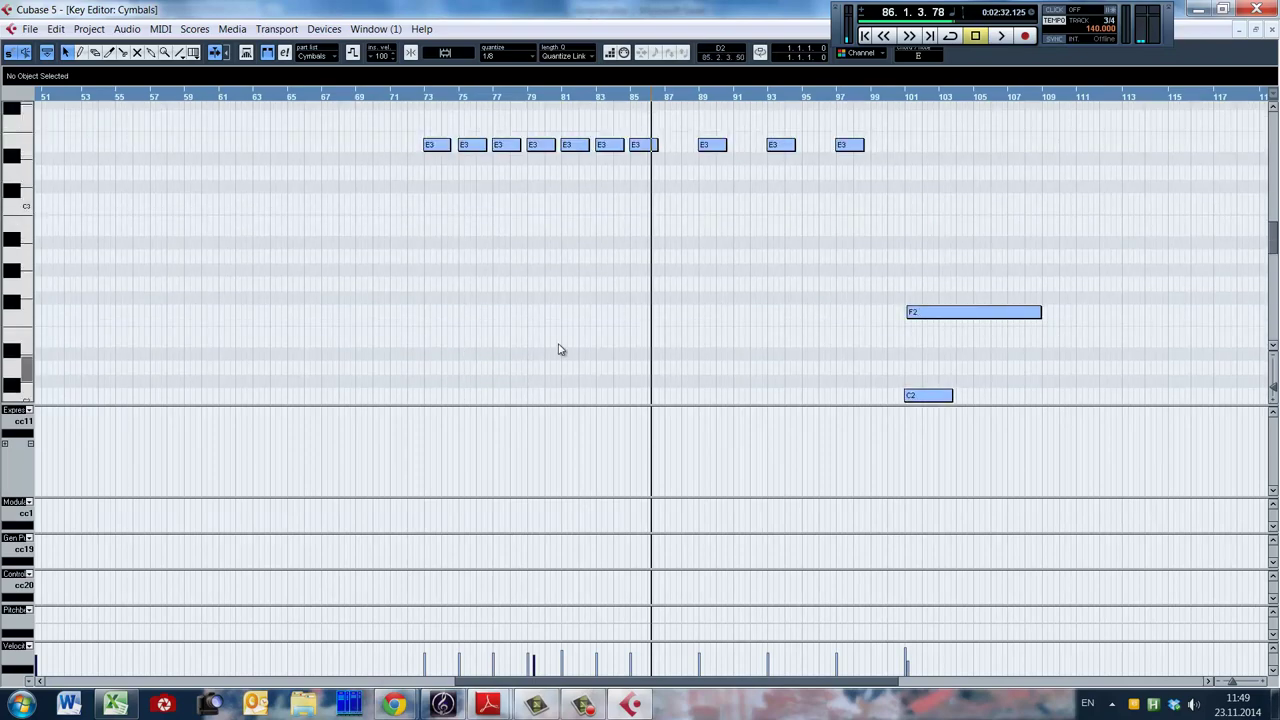
key("shift+h")
key("shift+h")
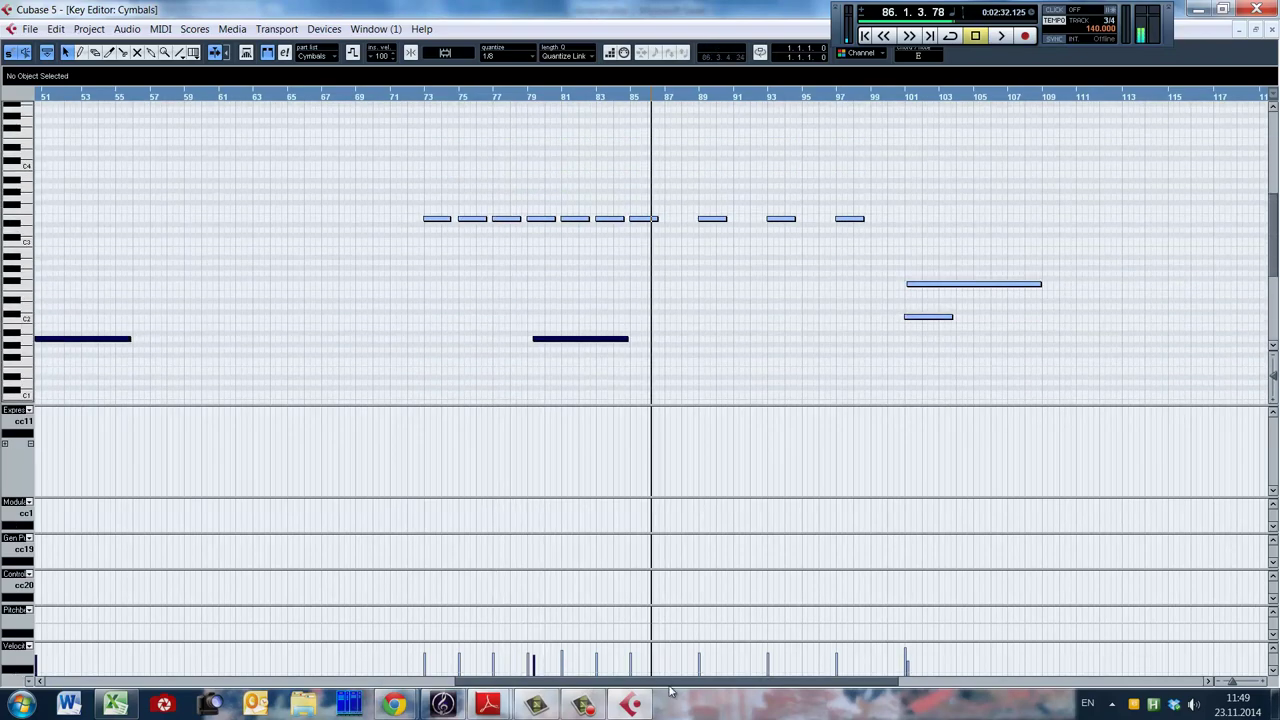
Show the opening cymbal notes and place the project cursor at bar 17.
left_click_drag(670, 682, 318, 672)
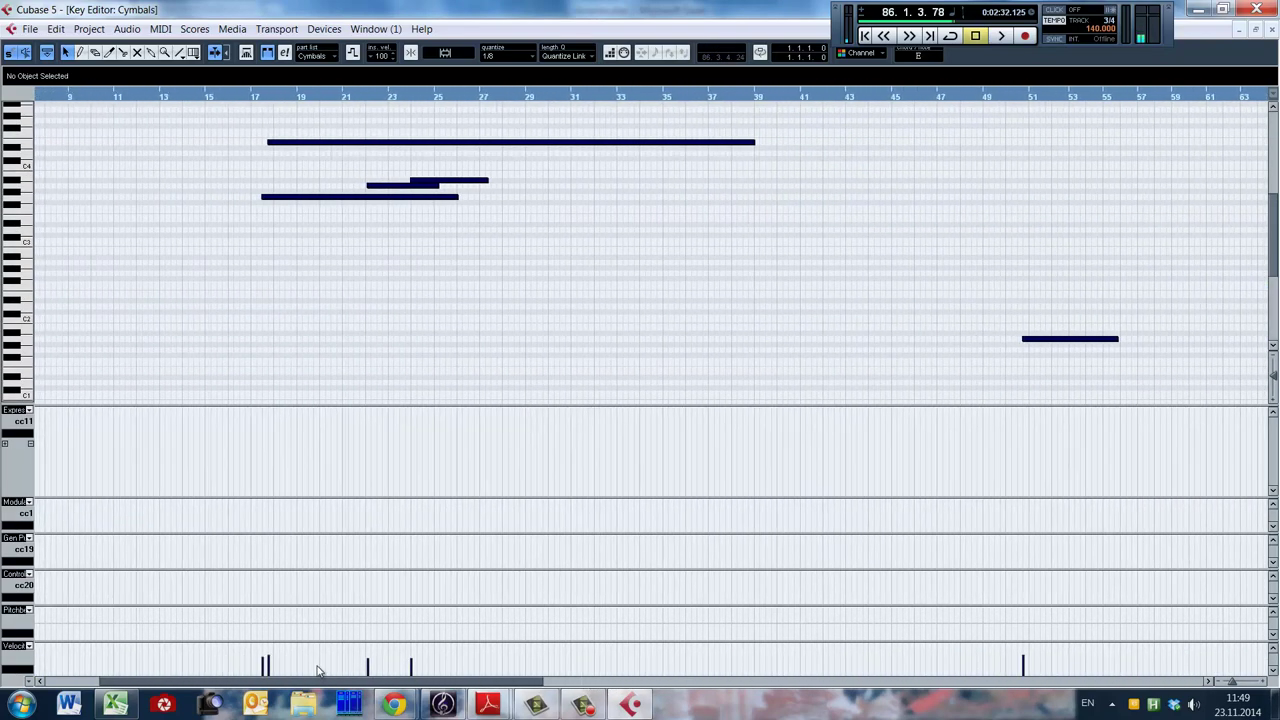
left_click(256, 246)
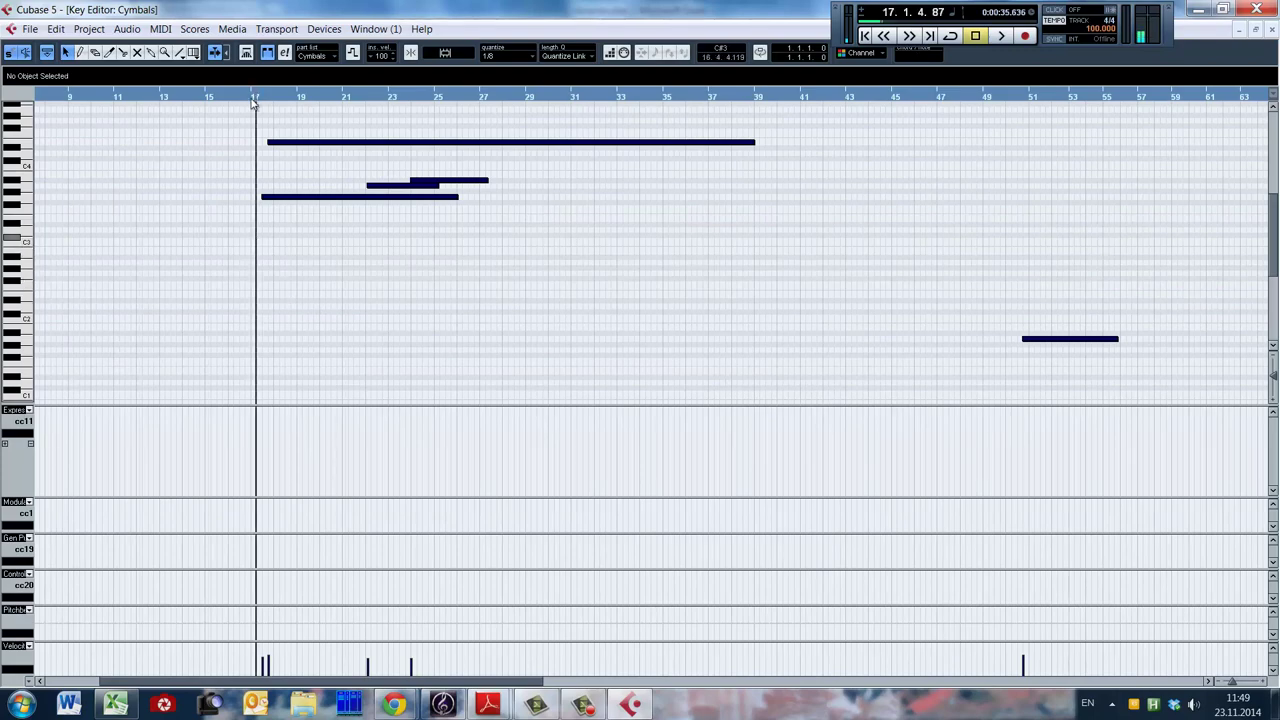
left_click(254, 103)
Play the repeated E3 cymbal notes from just before bar 73 to about bar 76.
left_click_drag(447, 684, 723, 688)
left_click(701, 244)
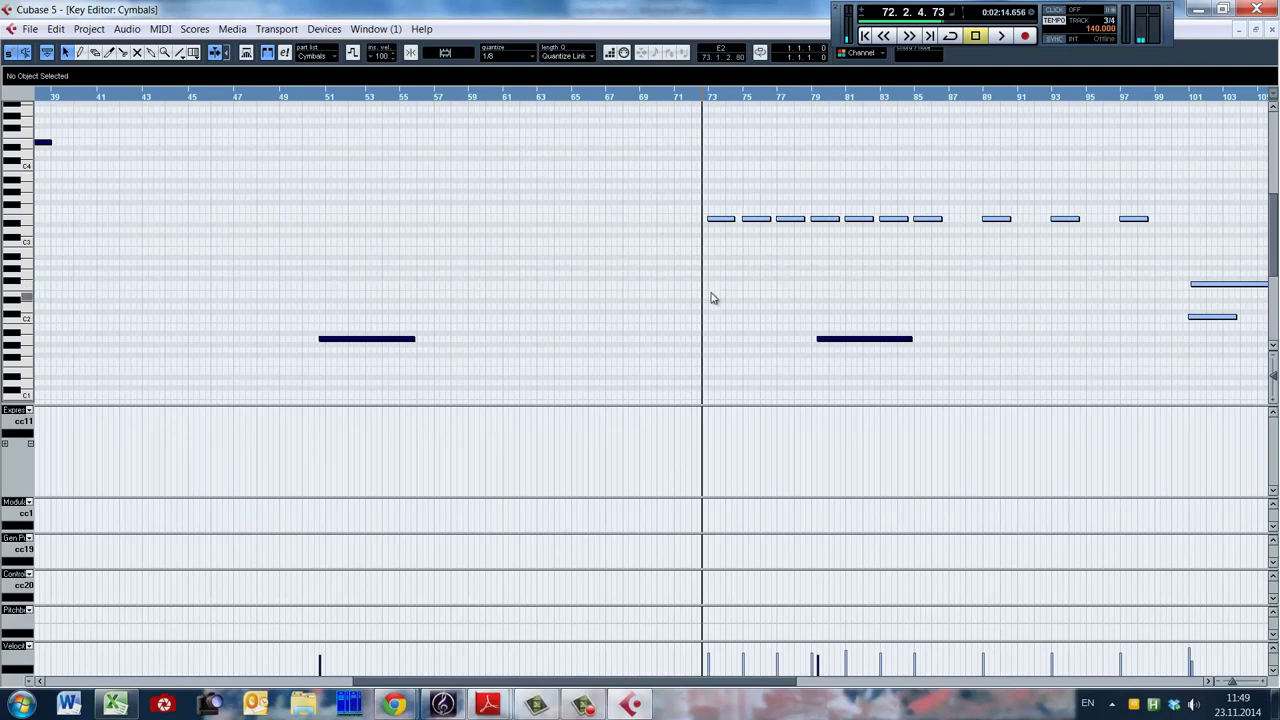
key("space")
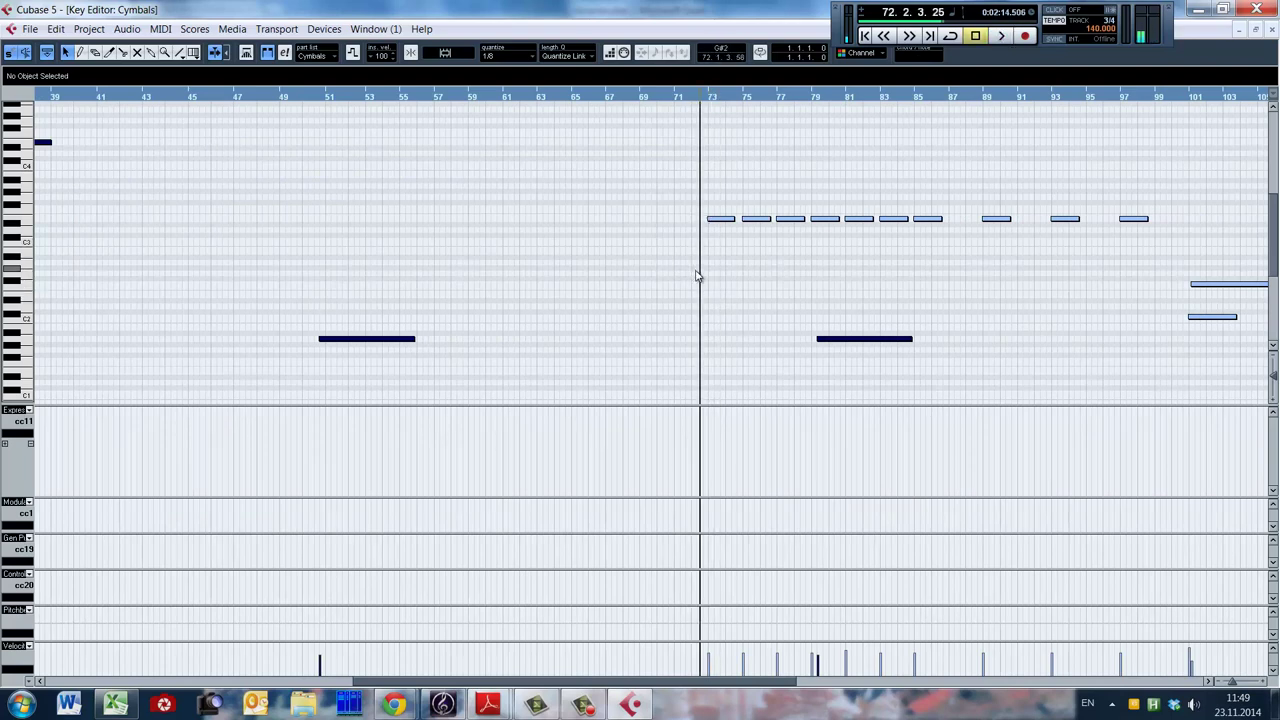
left_click(696, 276)
left_click(692, 271)
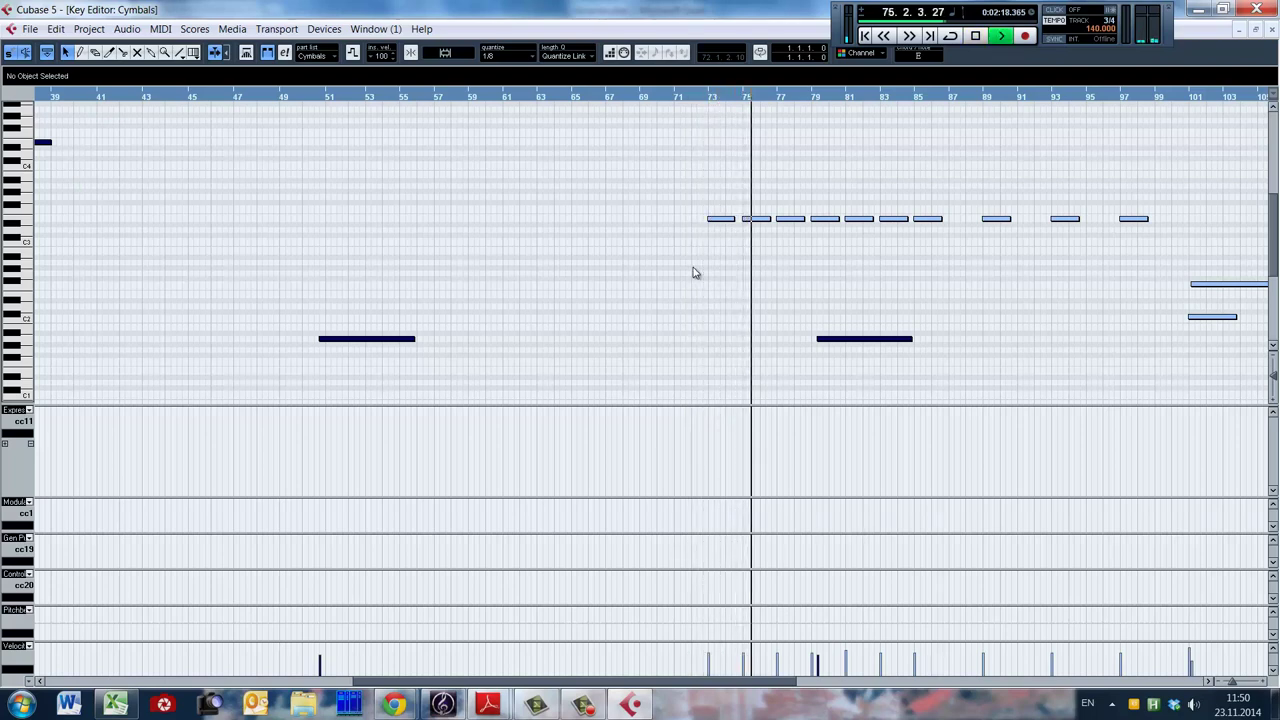
key("space")
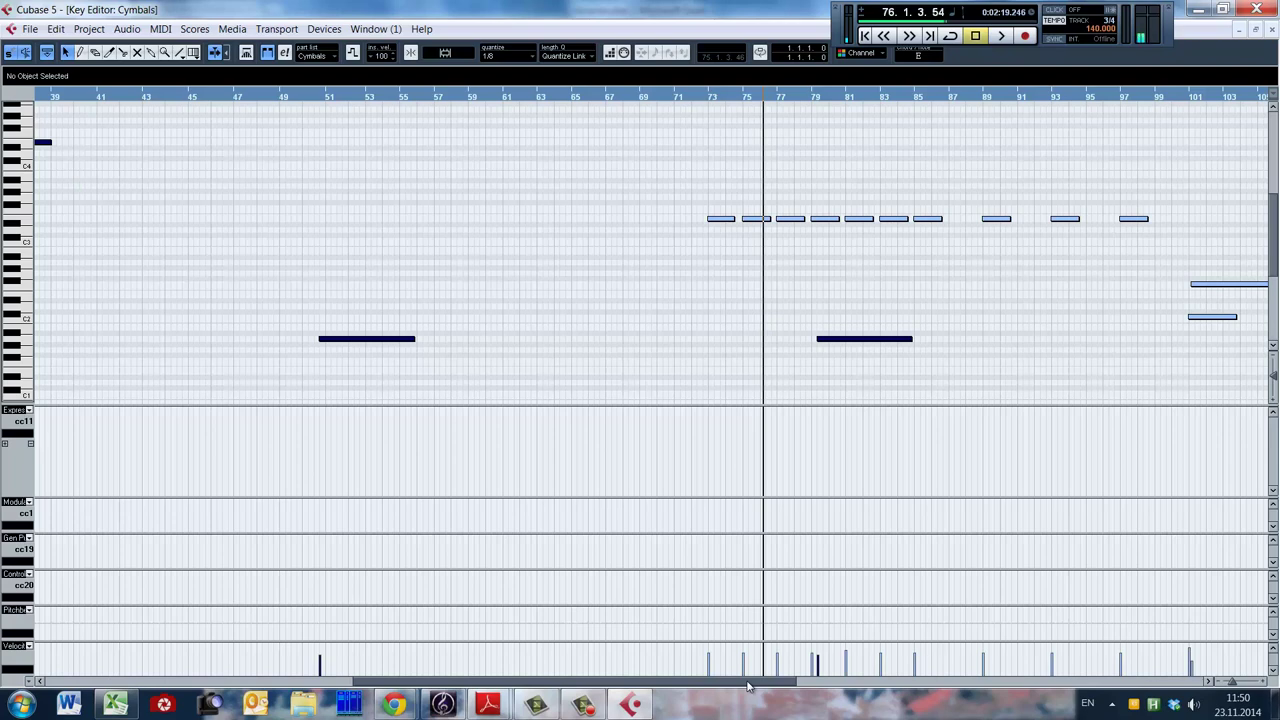
Play the opening cymbal notes to about bar 31 and select the long note starting in bar 17 to inspect it.
left_click_drag(748, 686, 446, 686)
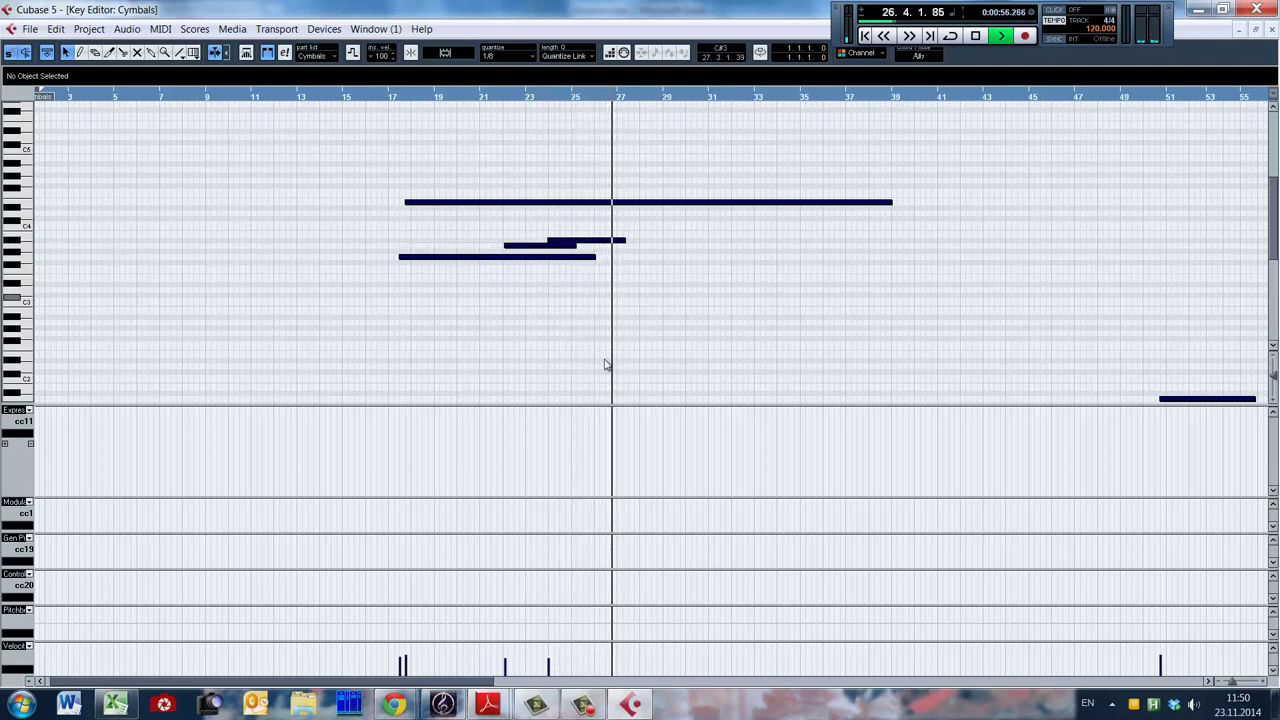
left_click_drag(493, 685, 556, 685)
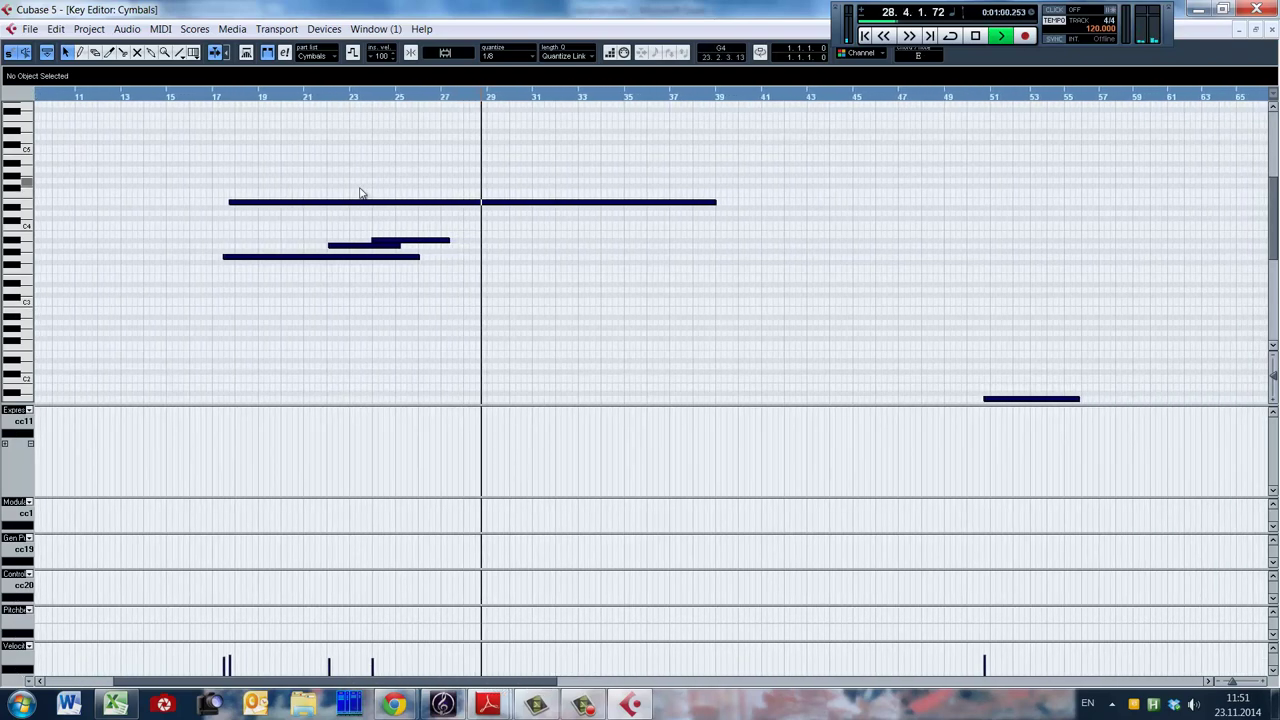
left_click_drag(211, 185, 767, 230)
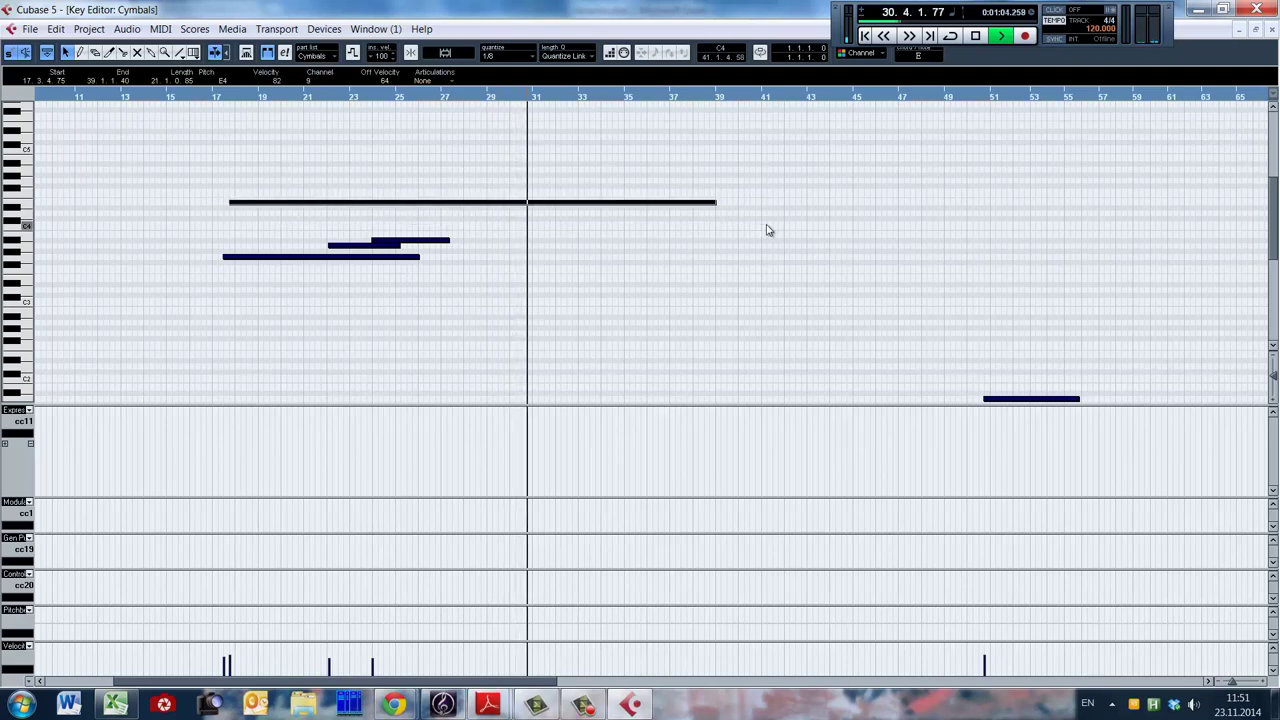
left_click(555, 256)
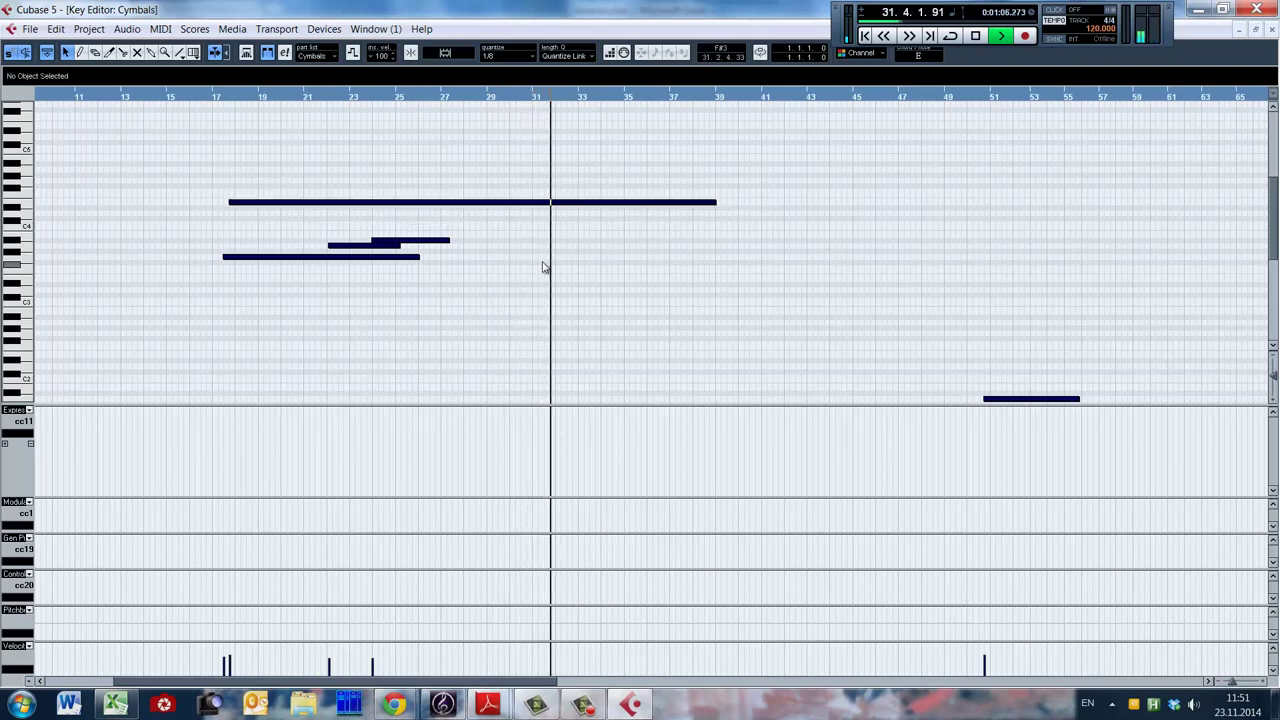
key("space")
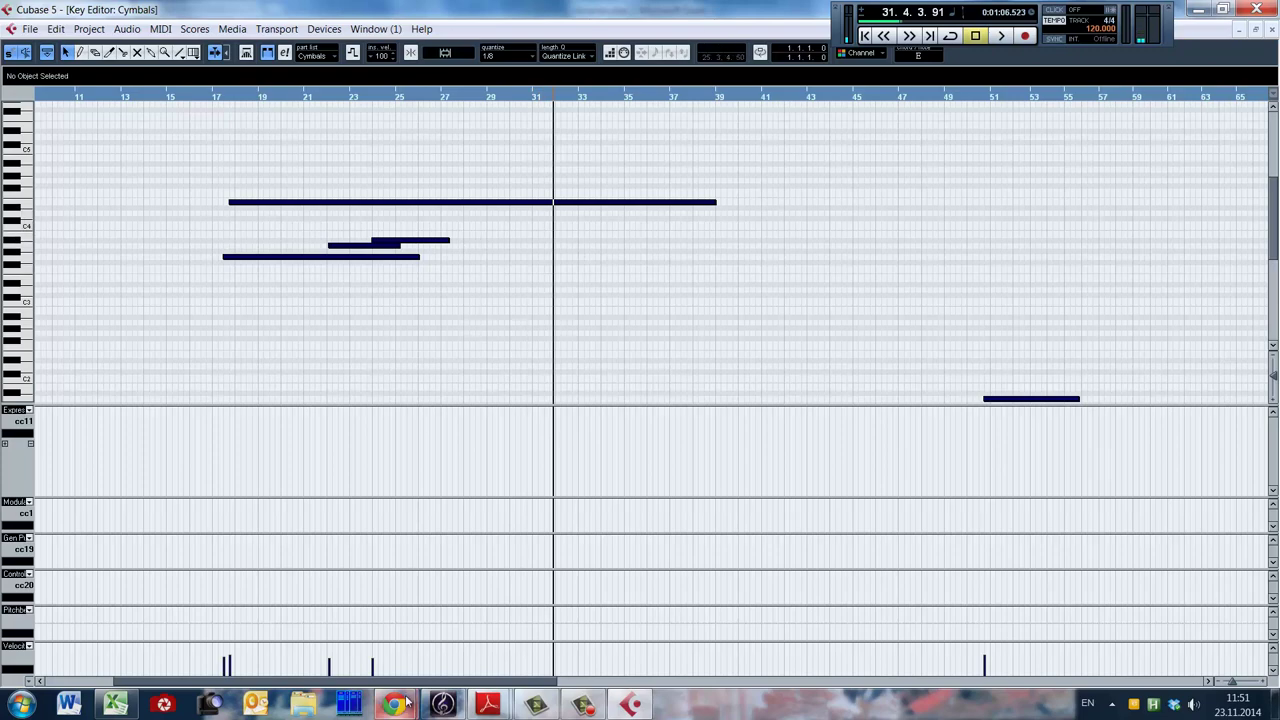
Play the low cymbal note from just before bar 51.
left_click_drag(408, 683, 488, 683)
scroll(811, 280, "down", 3)
scroll(743, 306, "up", 1)
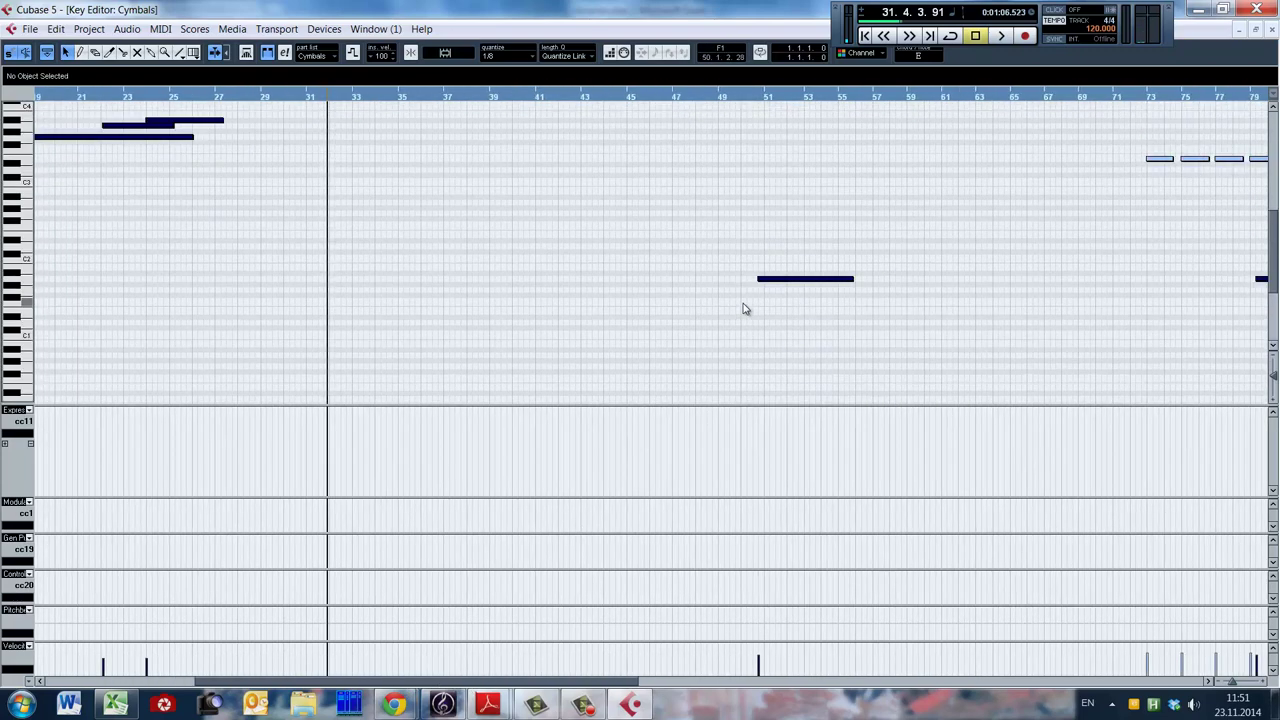
left_click(743, 306)
key("space")
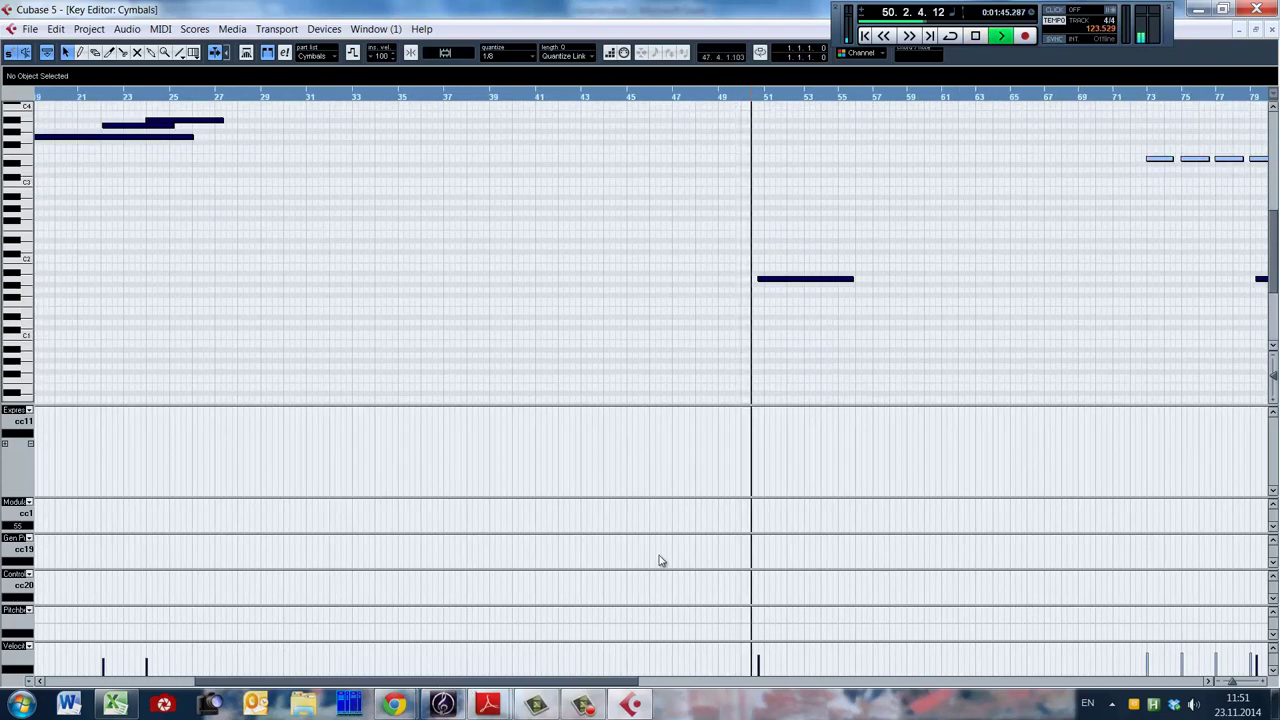
left_click_drag(600, 686, 800, 592)
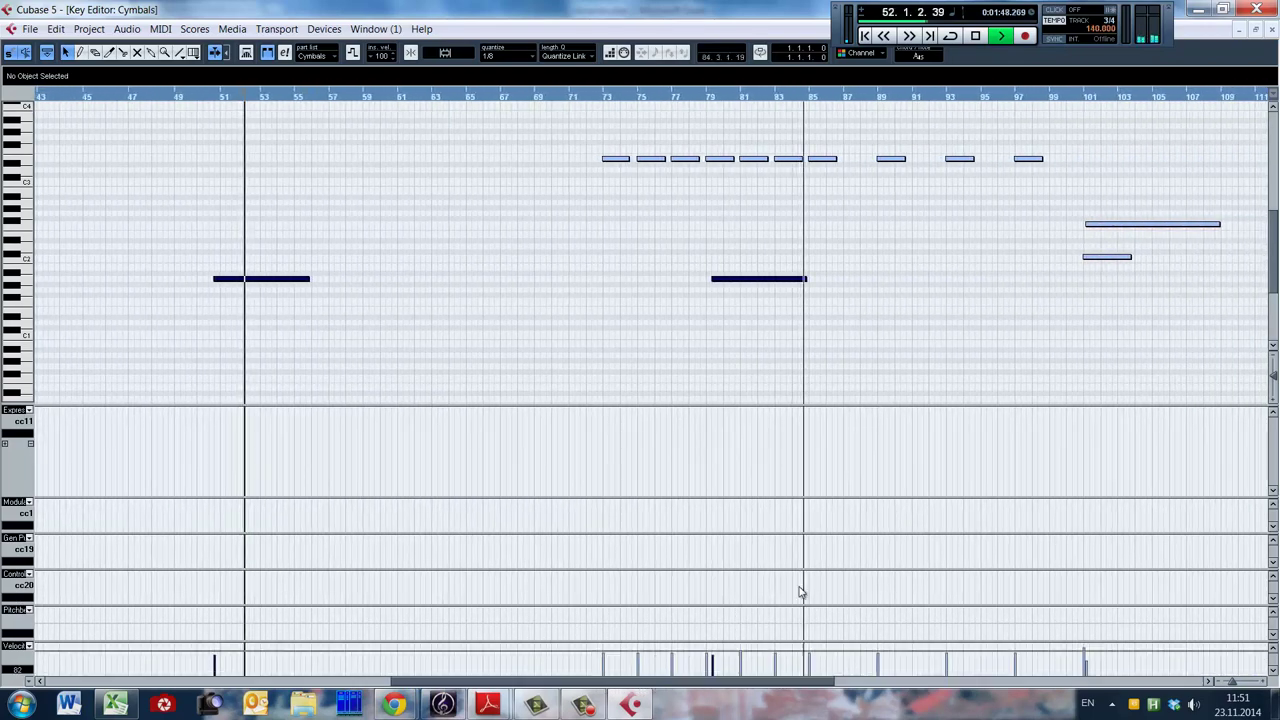
Play the cymbal notes from just before bars 73 and 79, stopping at about bar 86.
left_click(593, 217)
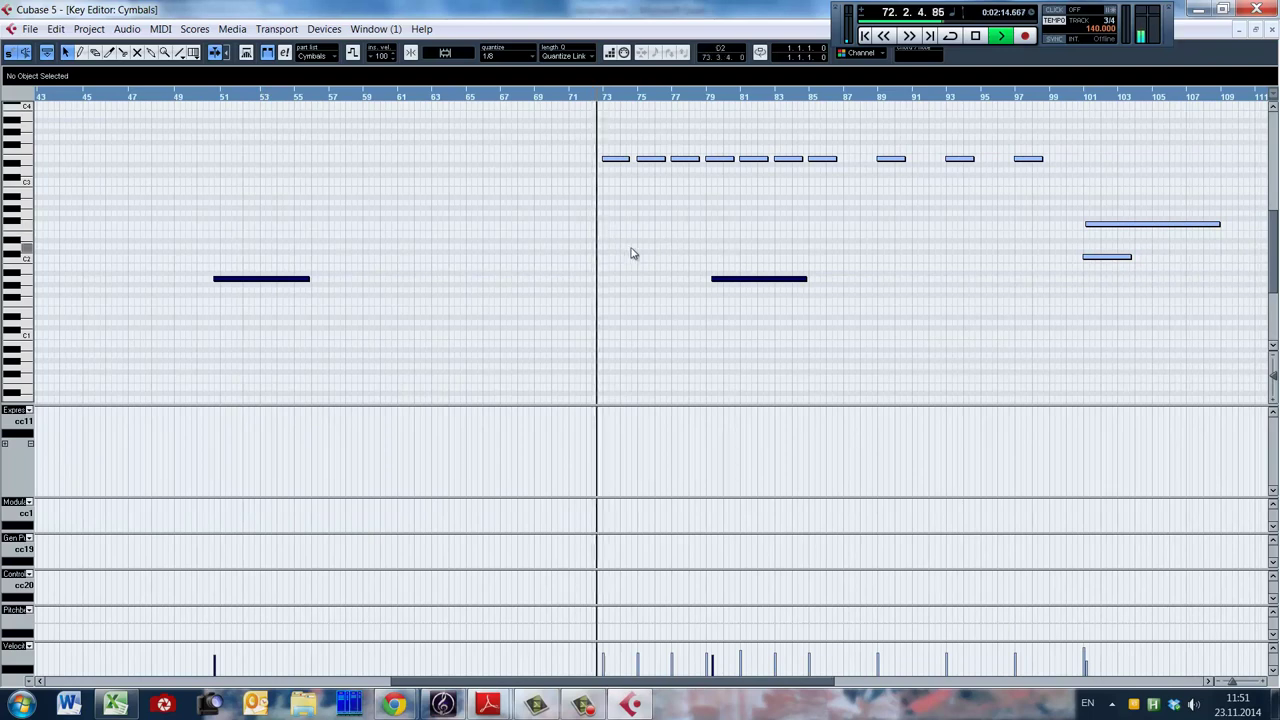
left_click(704, 219)
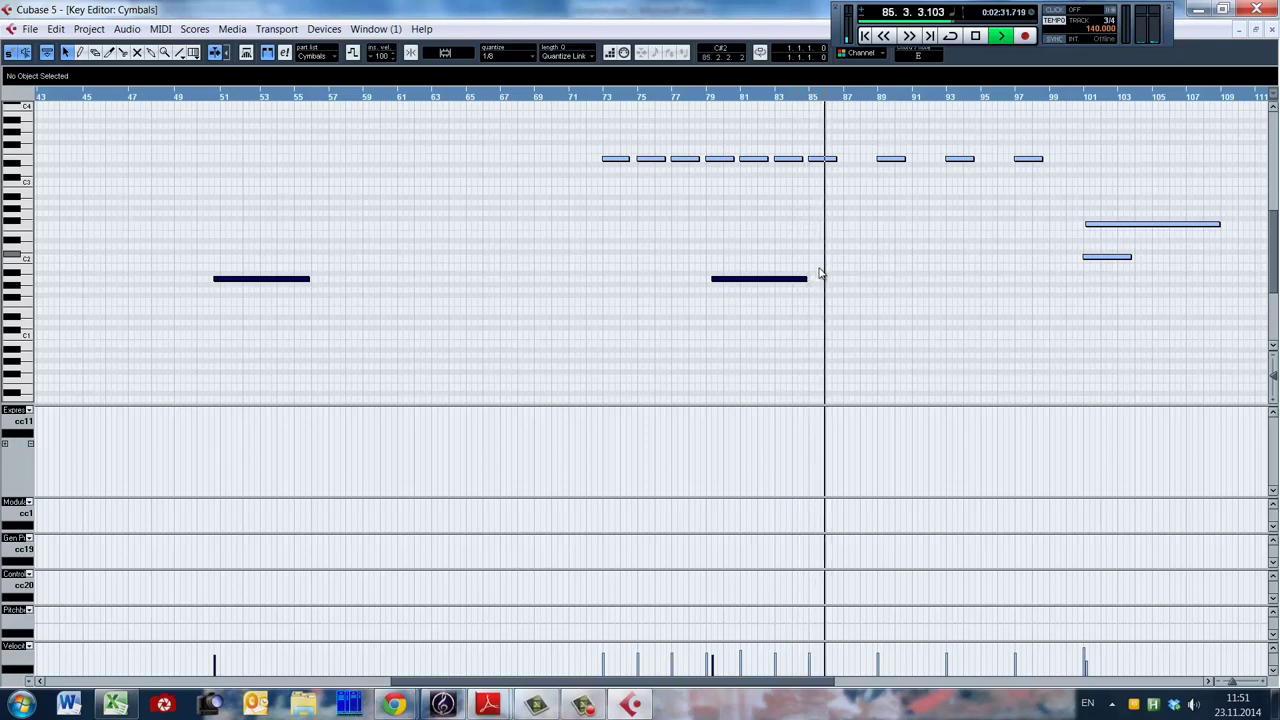
key("space")
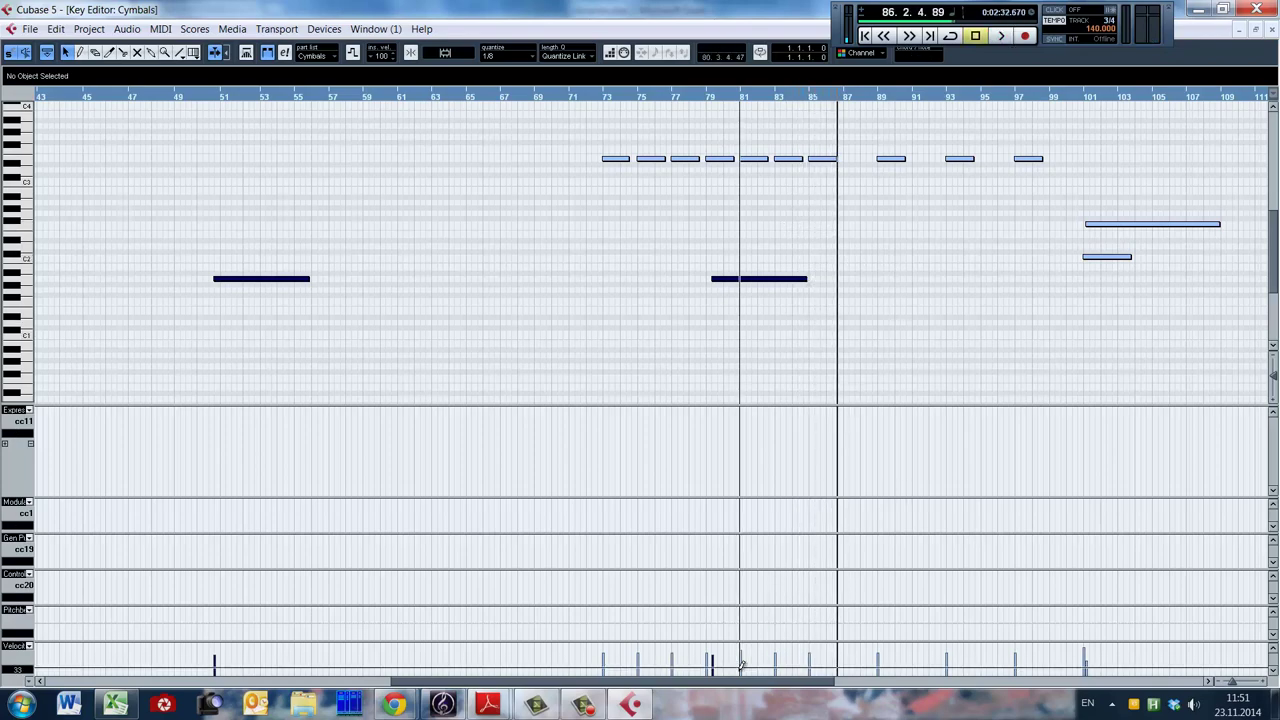
Play the two final cymbal notes from bar 99 to about bar 105.
scroll(745, 650, "right", 5)
left_click(829, 224)
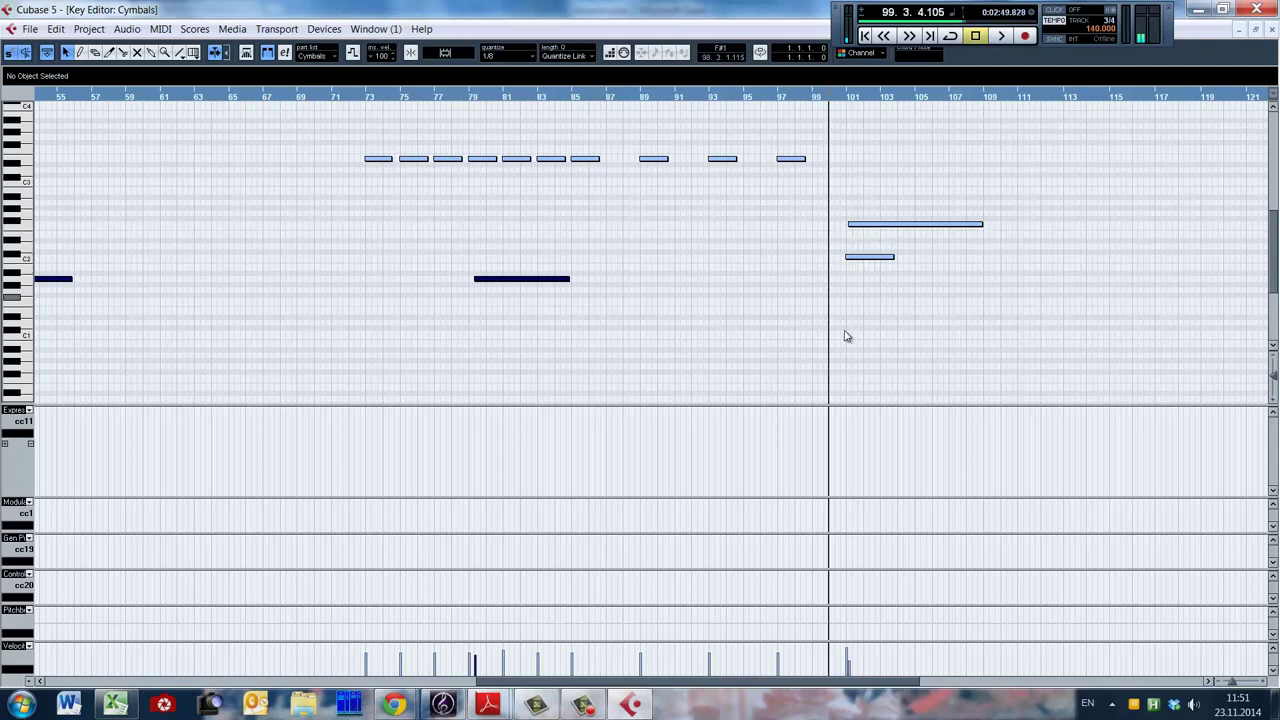
key("space")
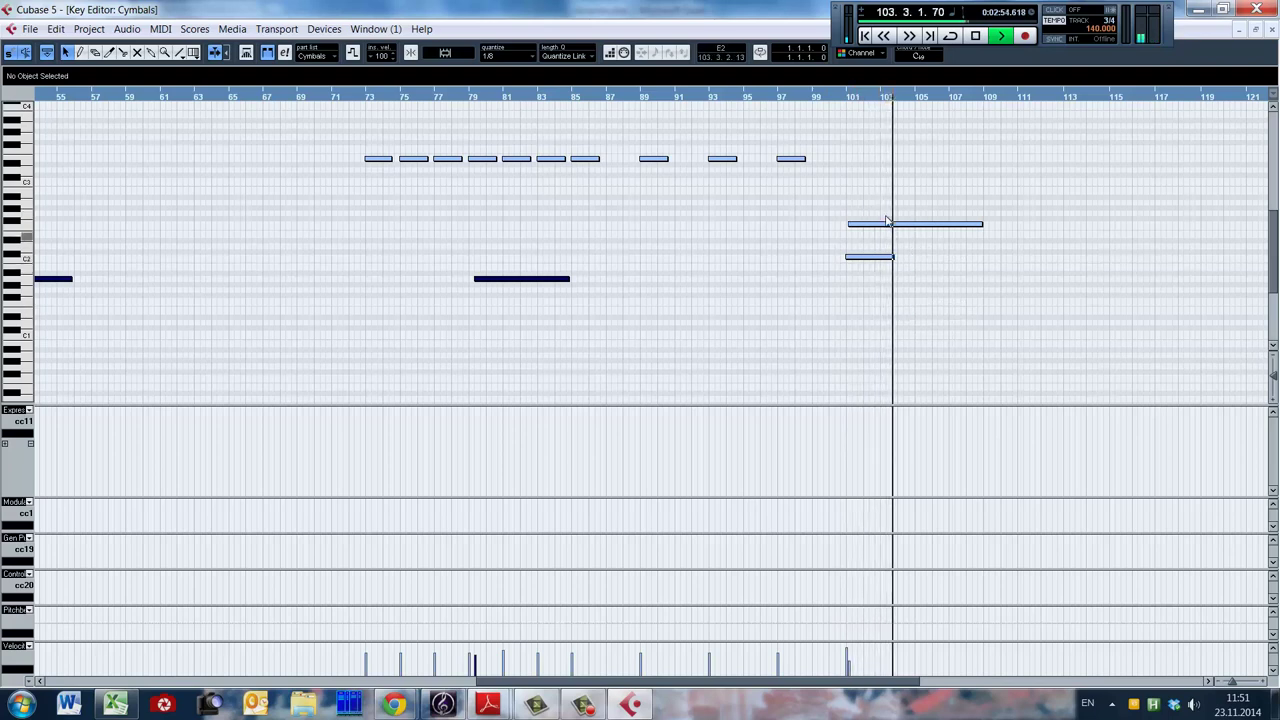
key("space")
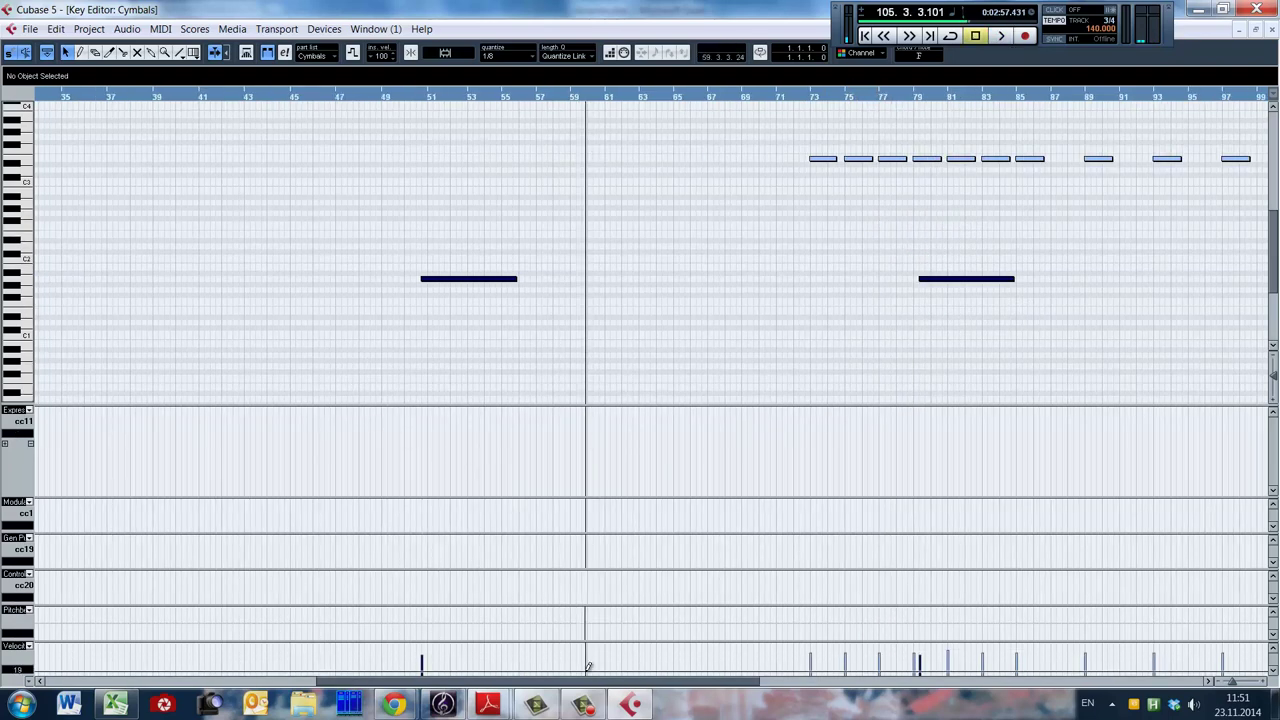
Play the opening cymbal notes from bar 16 to about bar 21 and return the cursor to bar 20.
left_click_drag(596, 684, 486, 297)
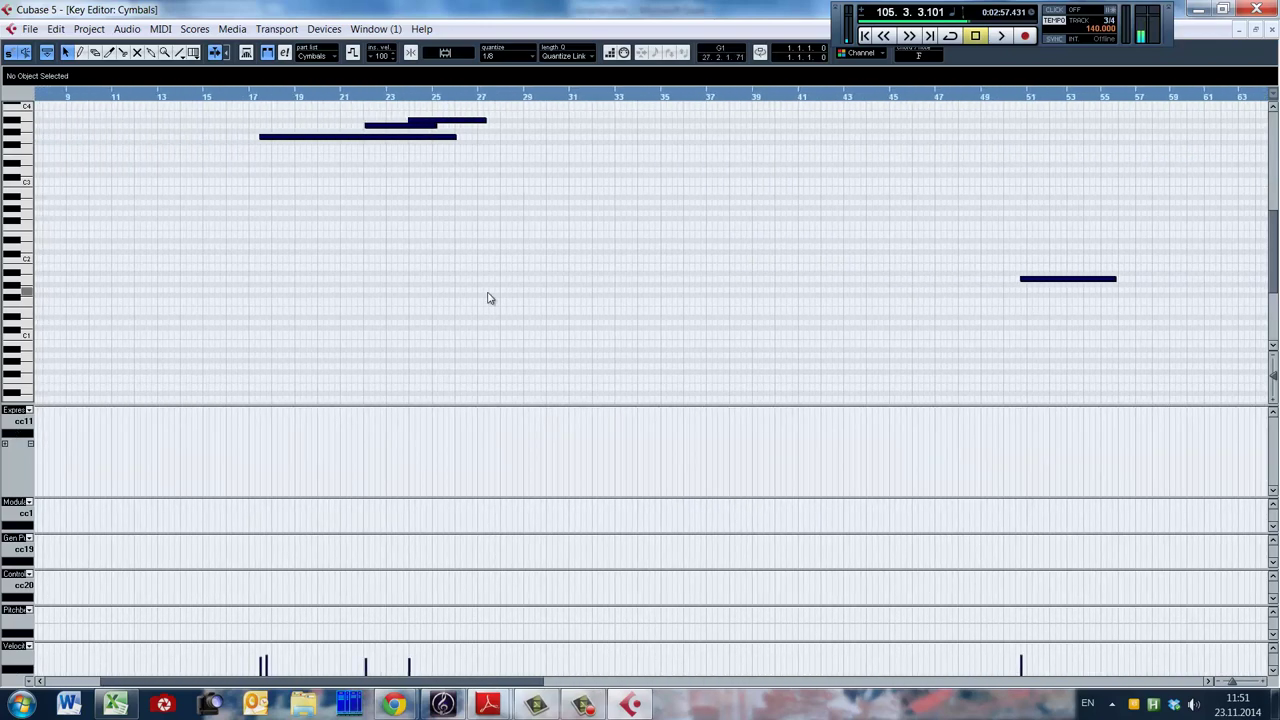
left_click(341, 184)
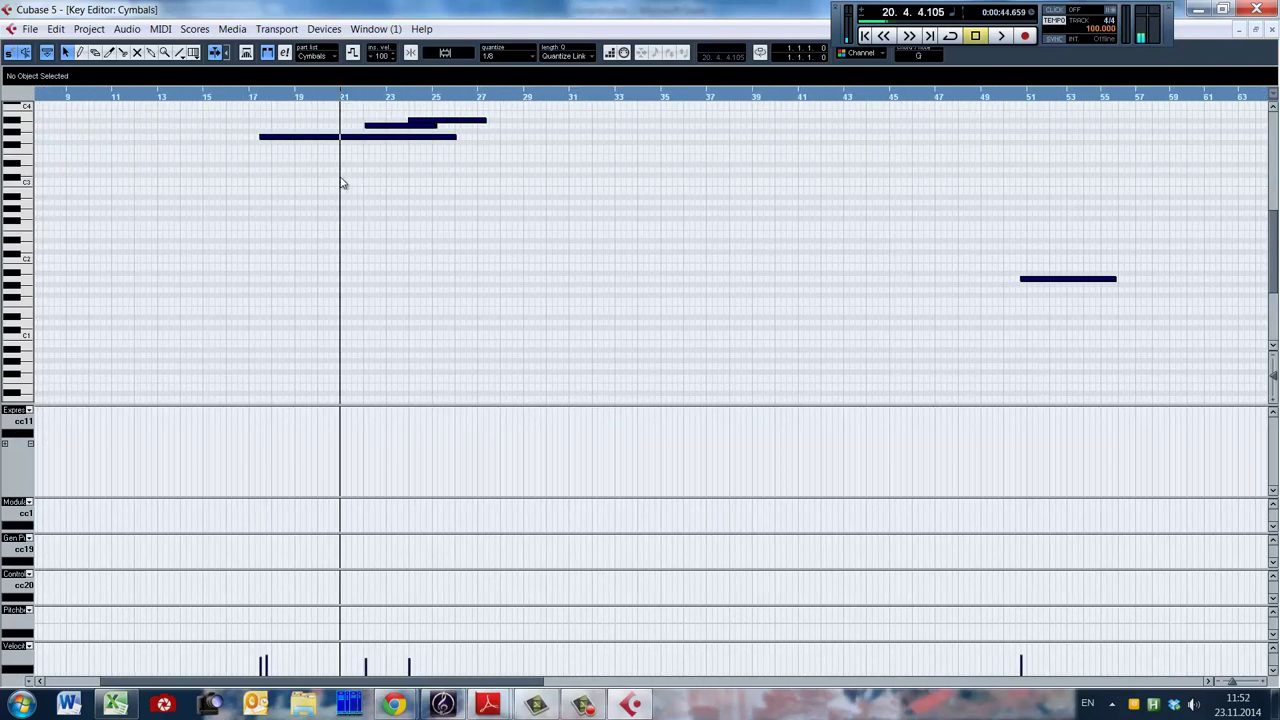
left_click(236, 234)
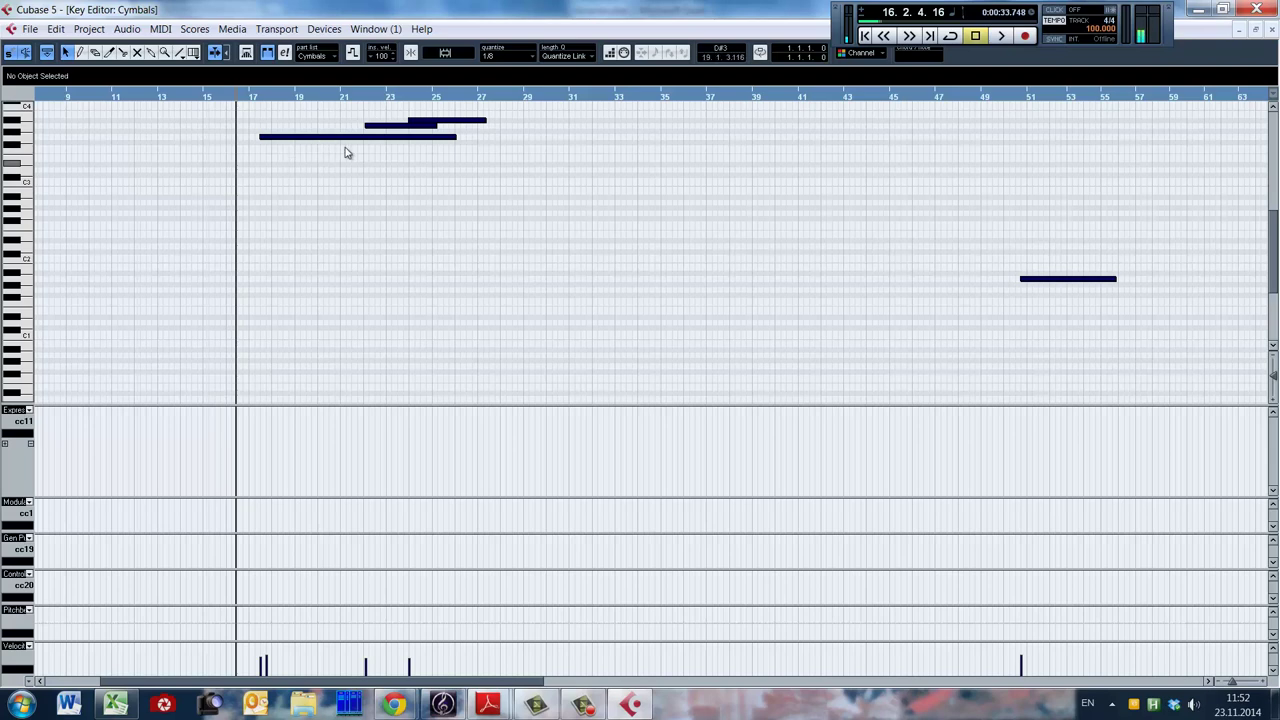
scroll(241, 254, "up", 2)
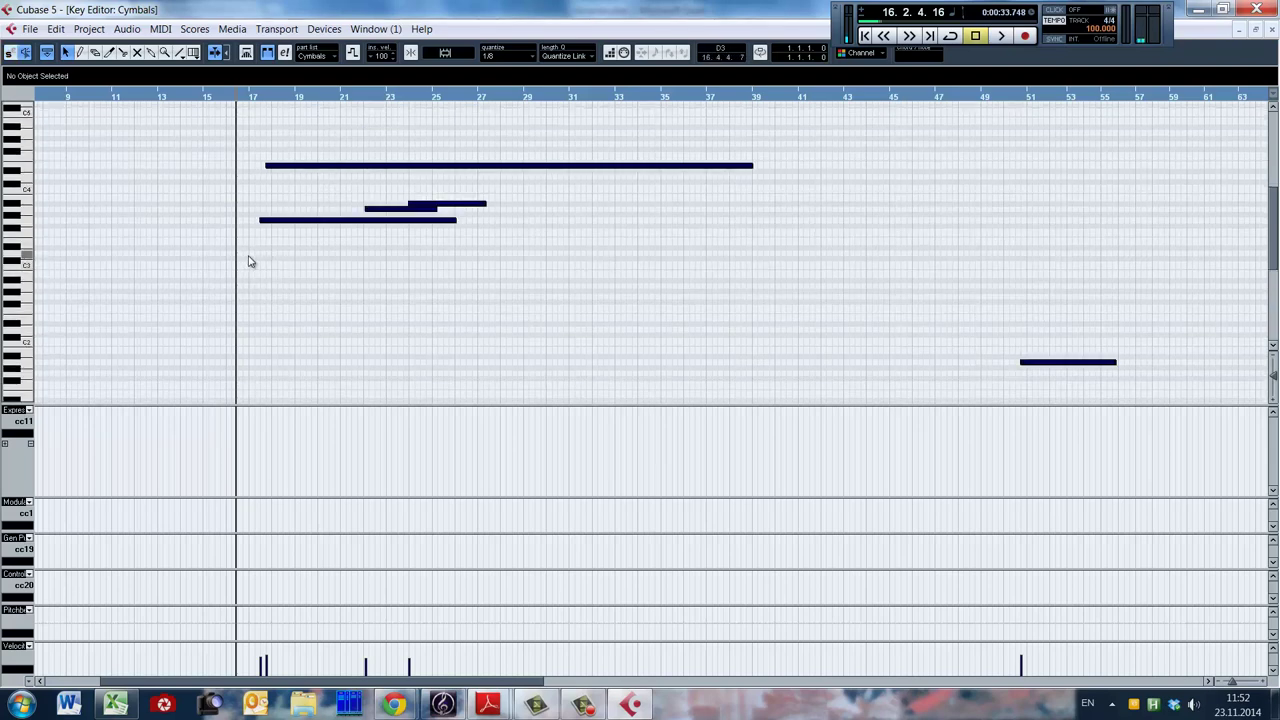
key("space")
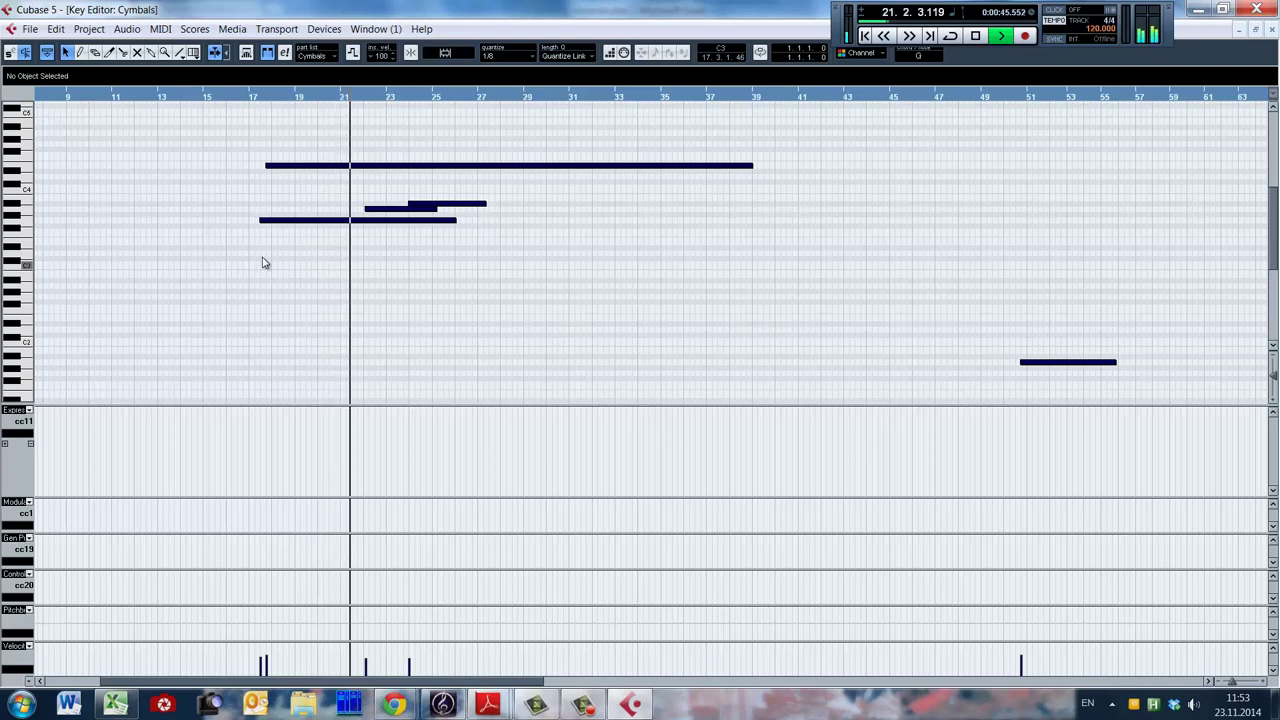
key("space")
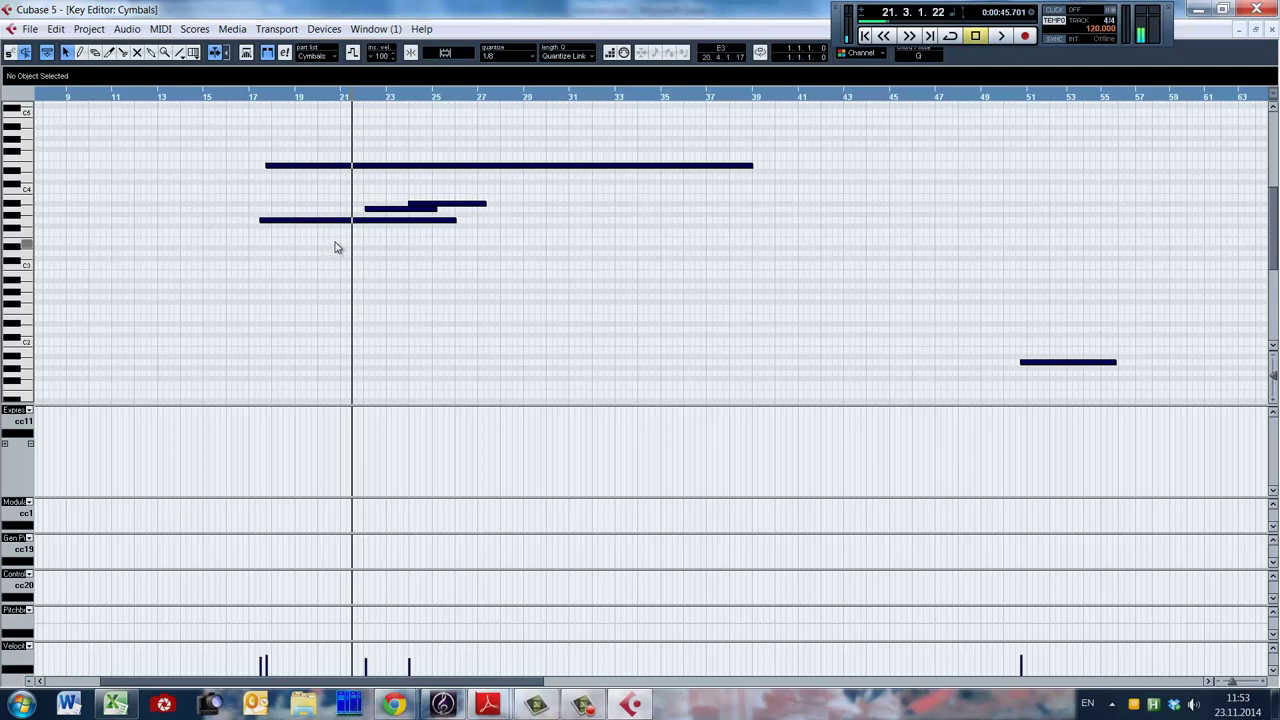
left_click(335, 248)
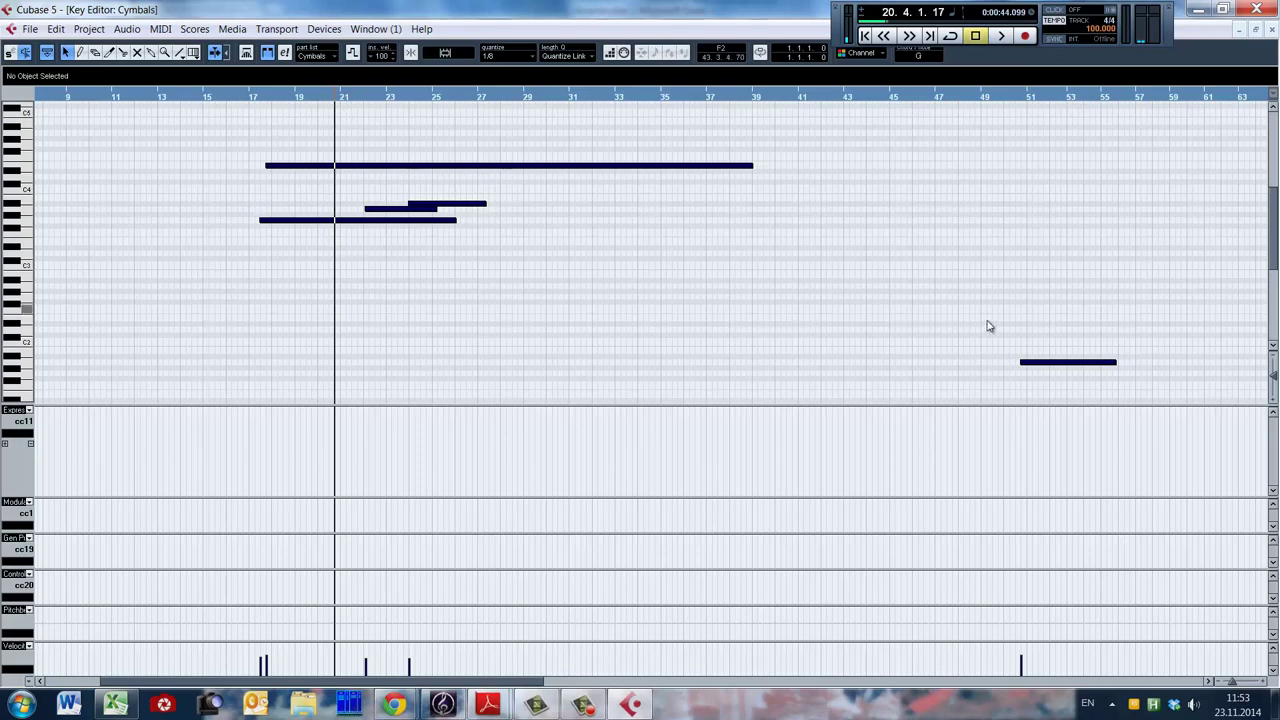
Play the low cymbal note near bar 51 from the end of bar 49 to about bar 54.
left_click(1000, 338)
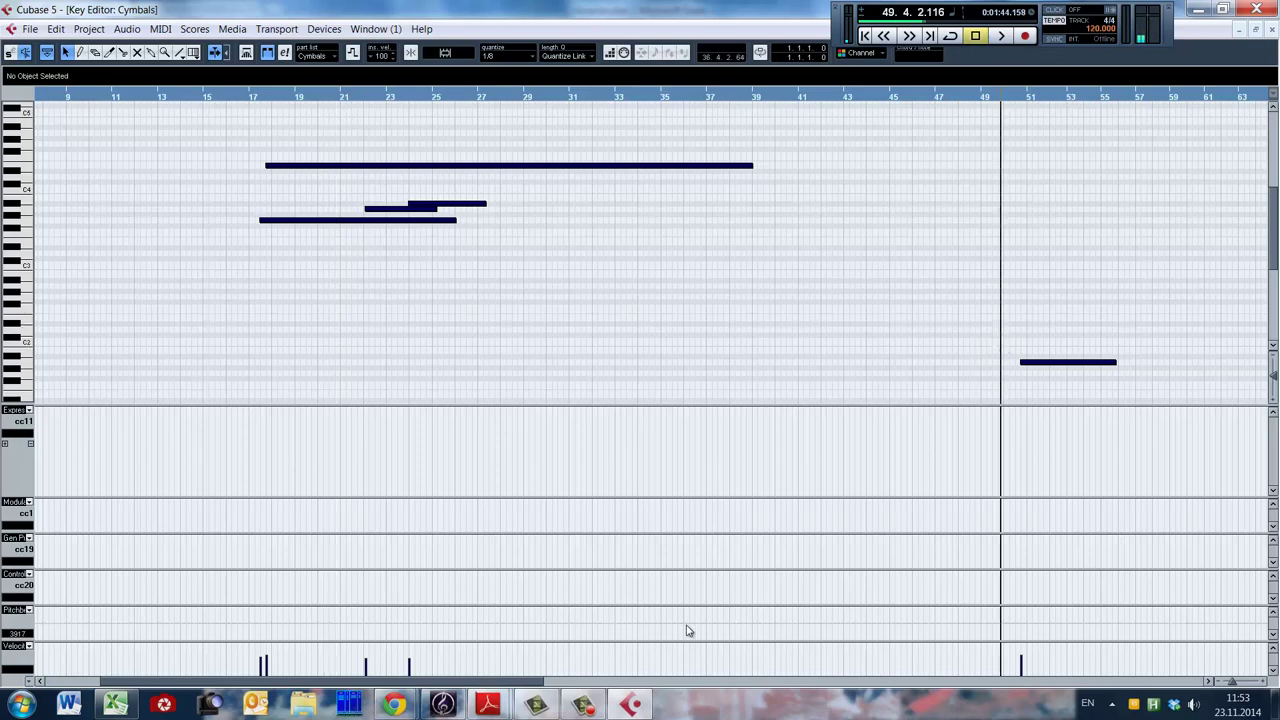
scroll(801, 328, "right", 5)
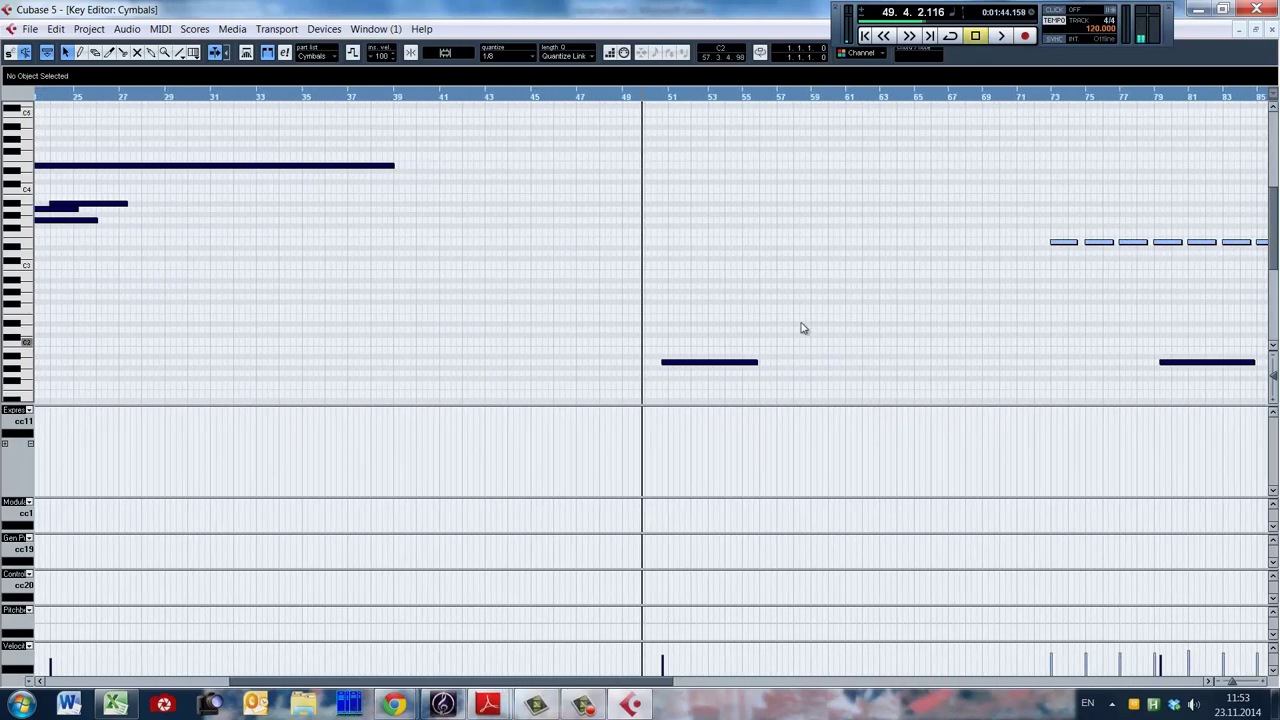
scroll(797, 320, "down", 2)
key("space")
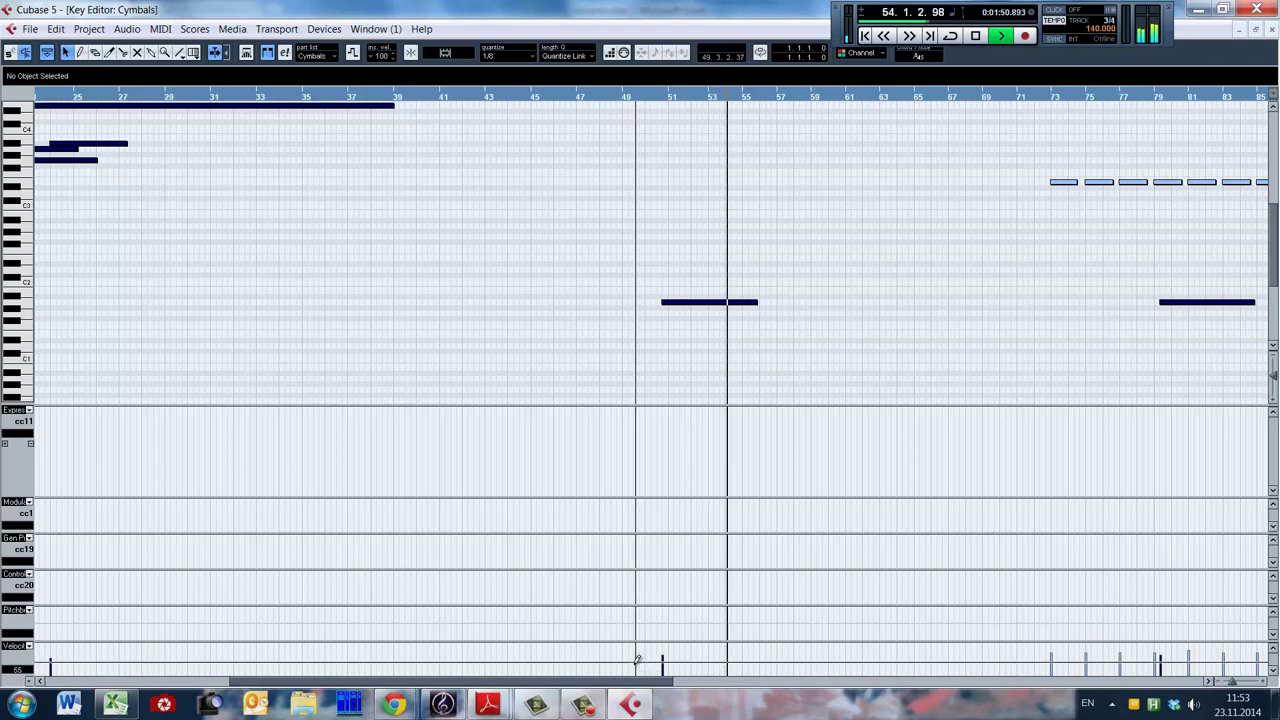
key("space")
Play the low cymbal note near bar 79 from late bar 78 to about bar 83, and close the Key Editor.
scroll(773, 333, "right", 5)
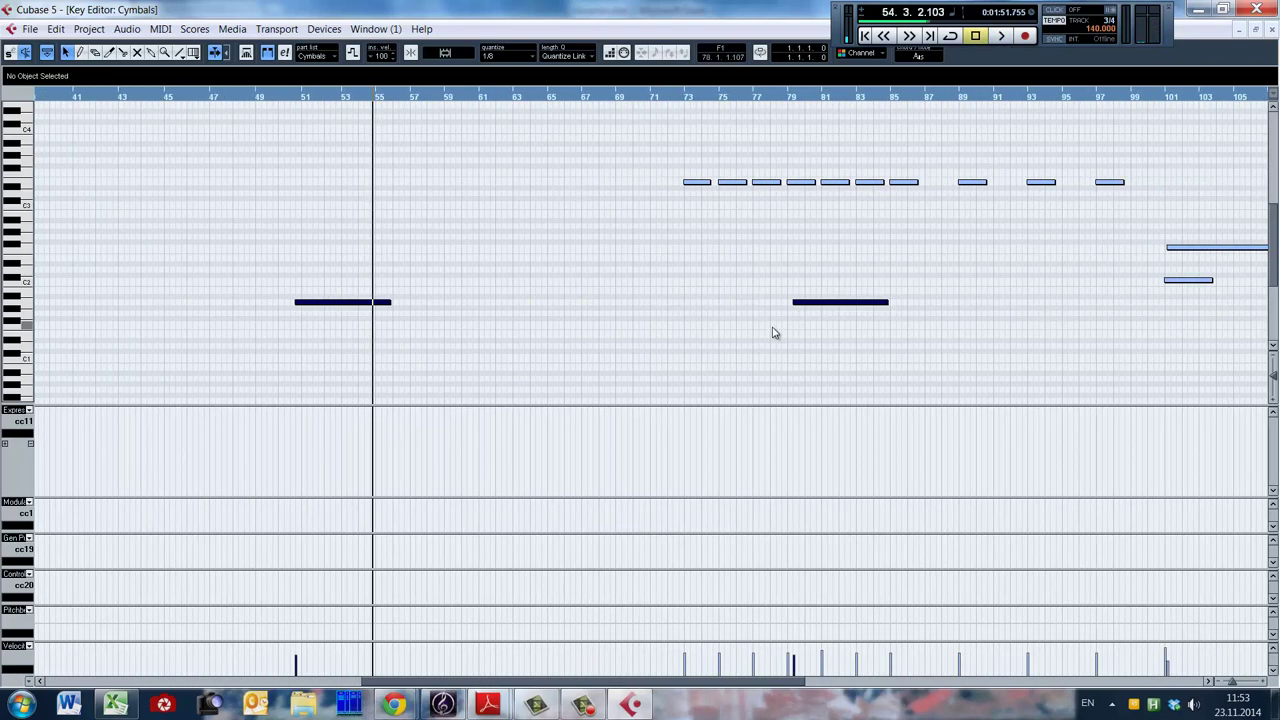
left_click(783, 298)
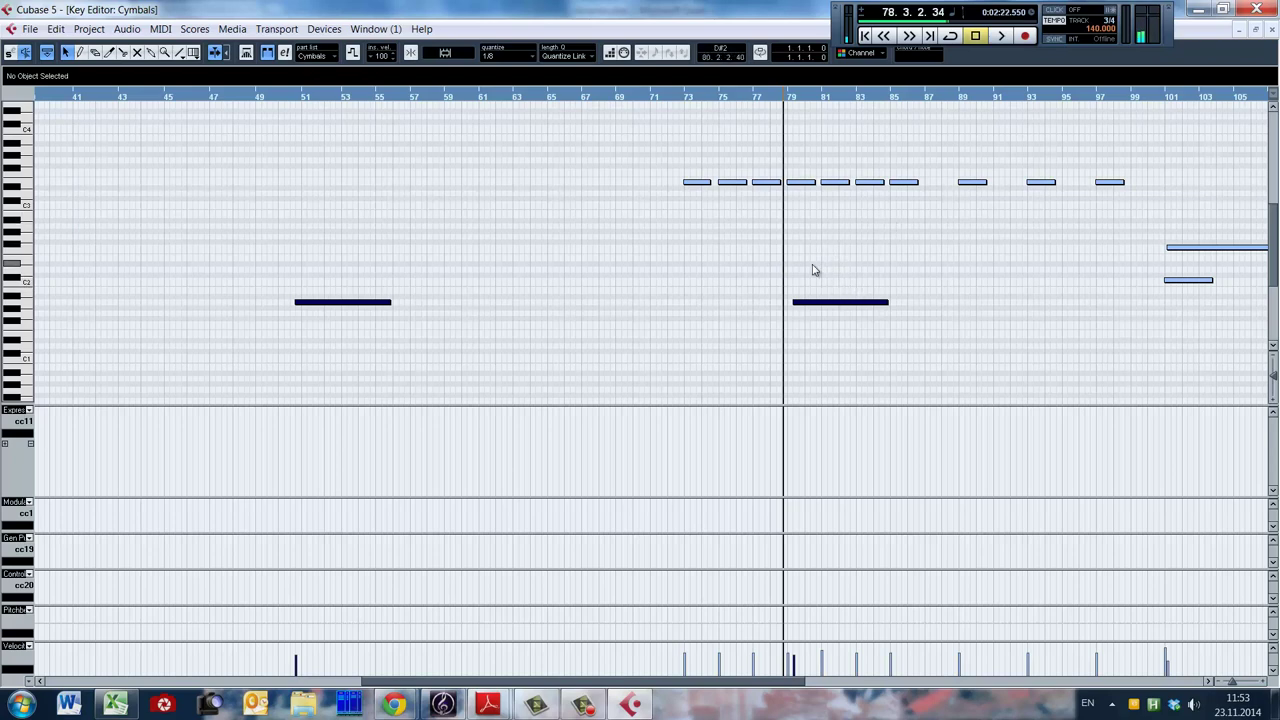
key("space")
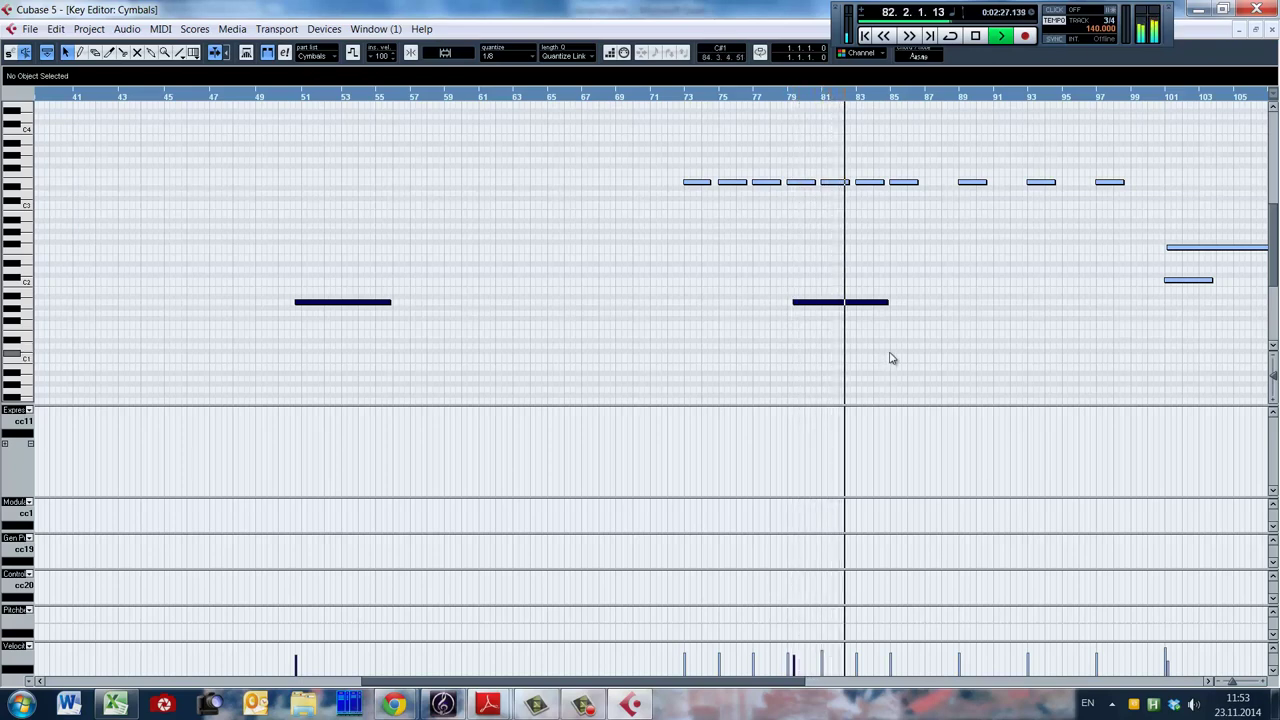
key("space")
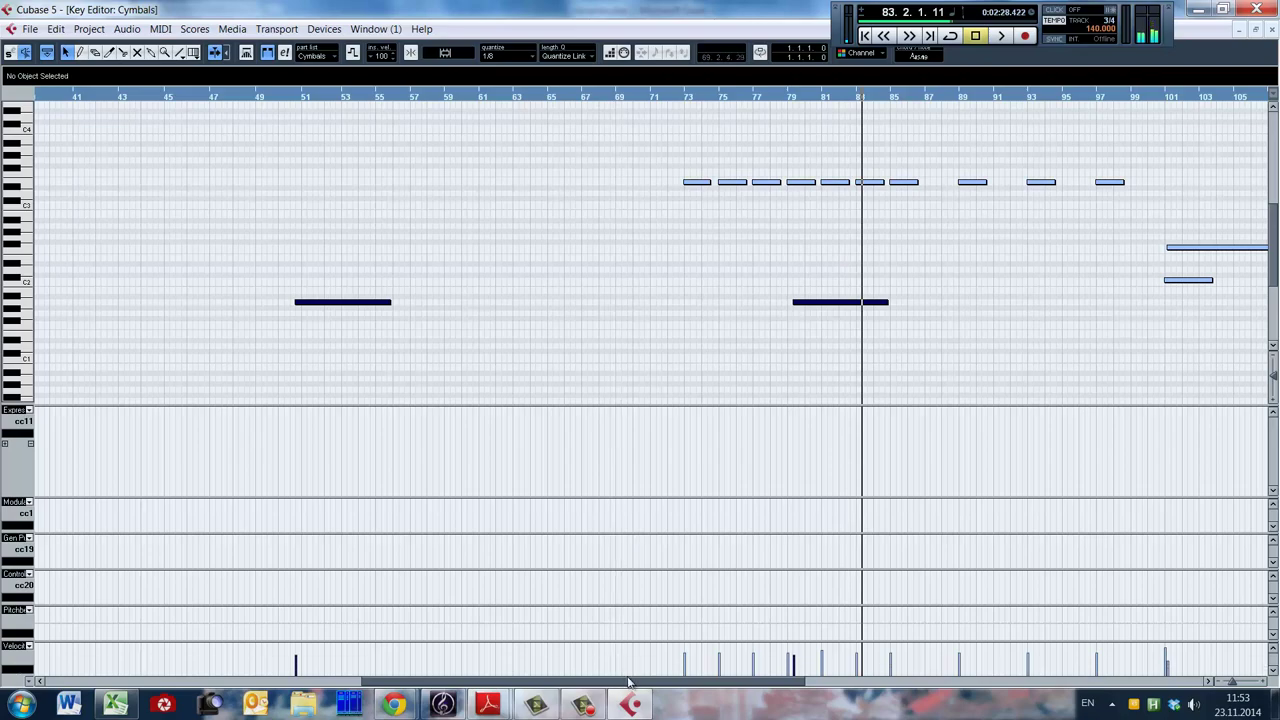
left_click_drag(632, 685, 560, 672)
key("Return")
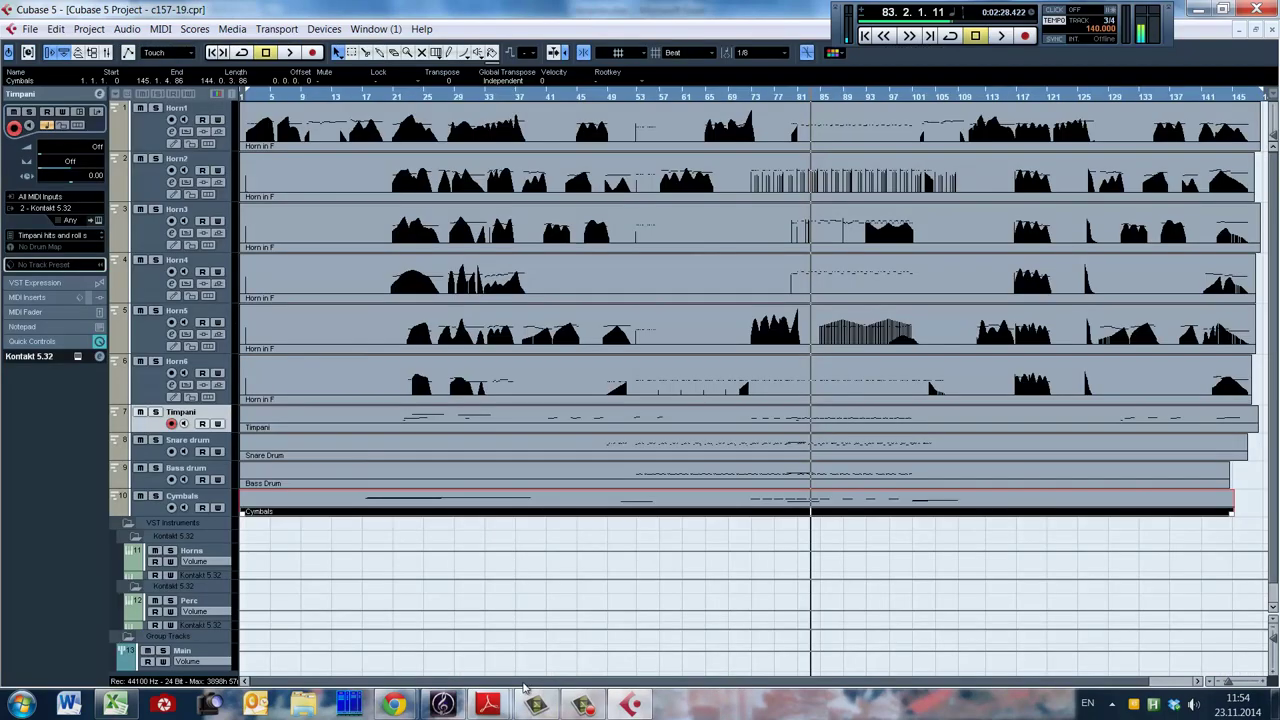
Open the project's tempo track, examine the full tempo curve and the 3/4 signature change at bar 52, and place the cursor at bar 49.
key("ctrl+t")
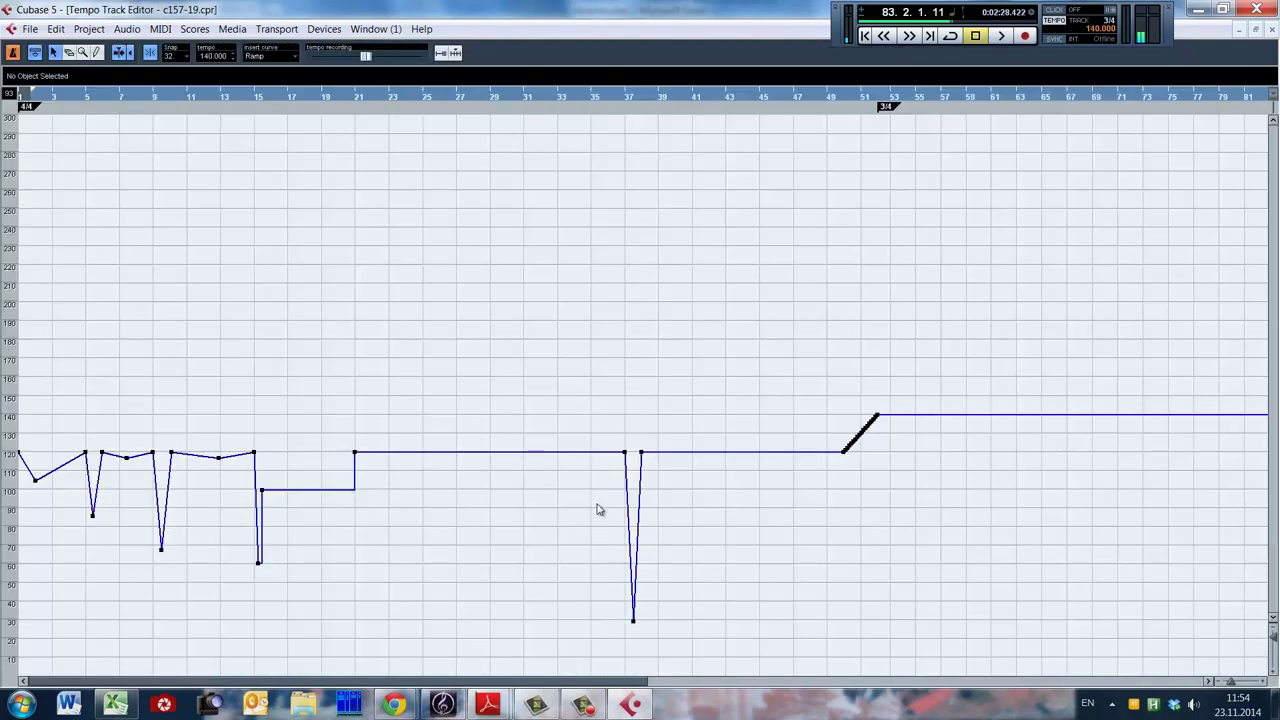
key("Home")
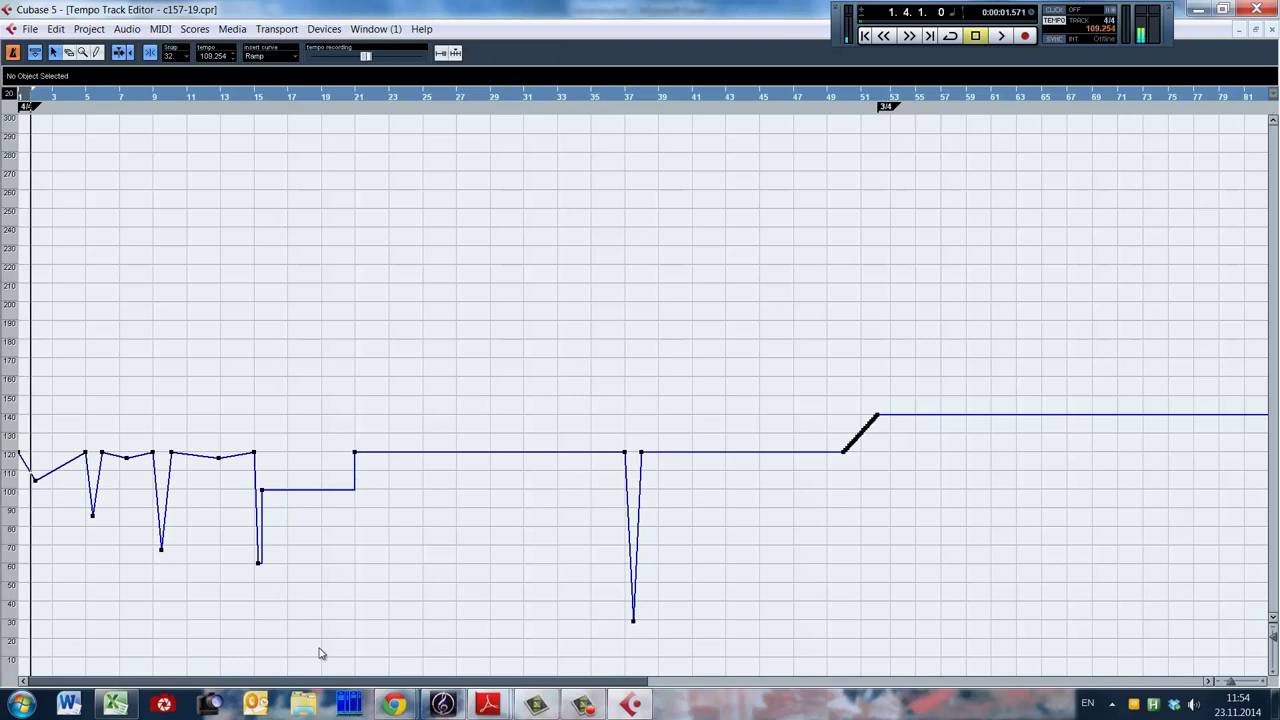
left_click_drag(330, 683, 141, 665)
key("g")
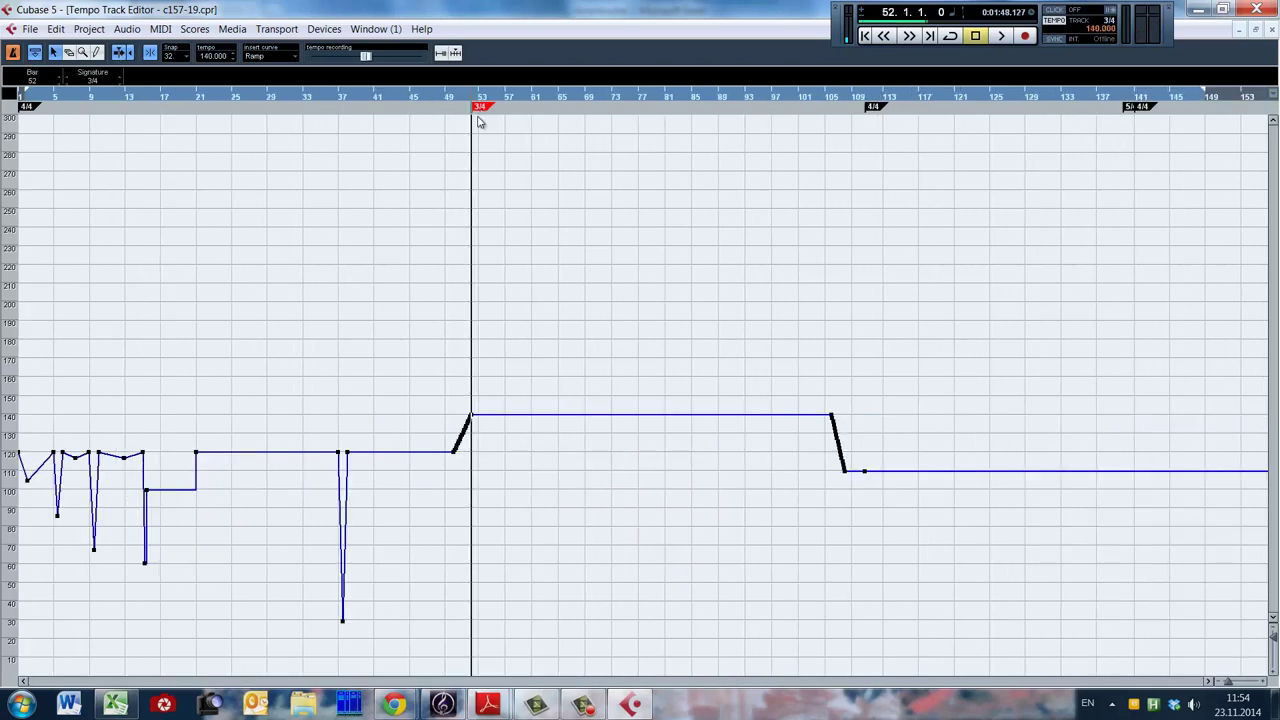
left_click(447, 186)
Mark the tempo dips in the opening section, singling out the deep drops near bars 5, 9 and 15 for inspection.
left_click_drag(72, 441, 80, 480)
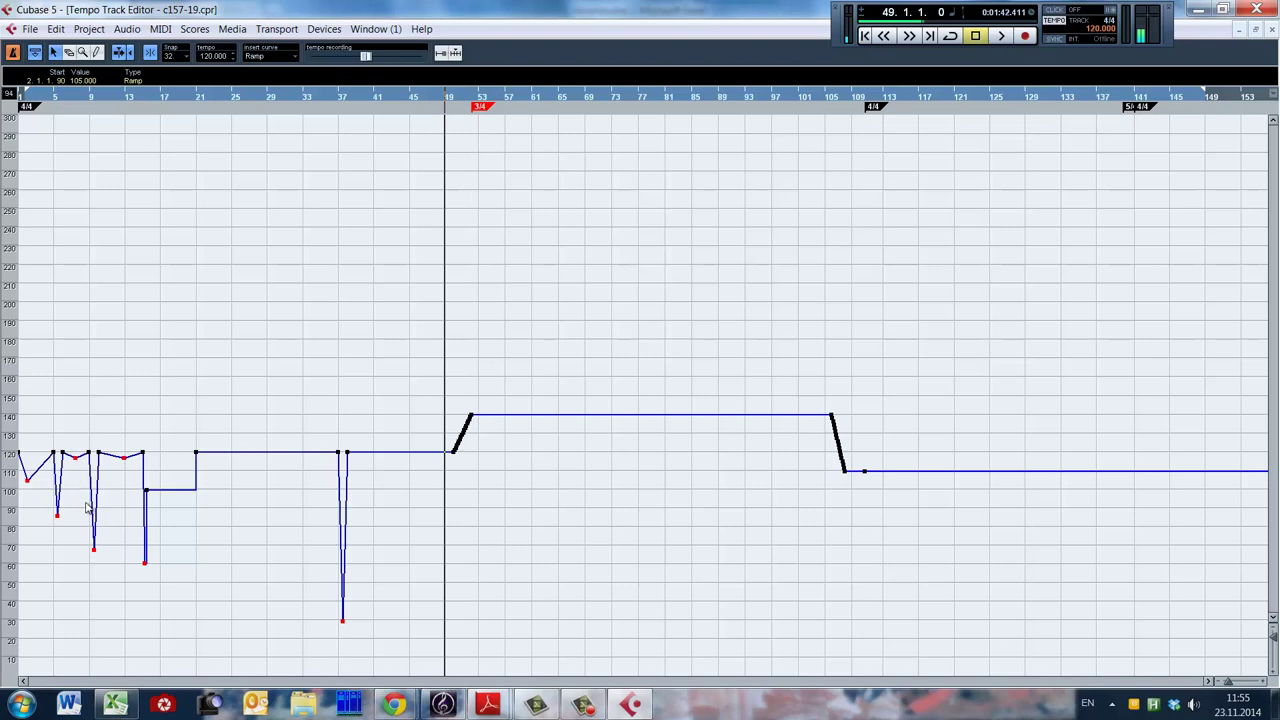
key("Delete")
left_click(131, 392)
key("h")
key("h")
key("h")
left_click_drag(168, 496, 283, 561)
left_click_drag(369, 532, 476, 589)
left_click_drag(636, 533, 703, 594)
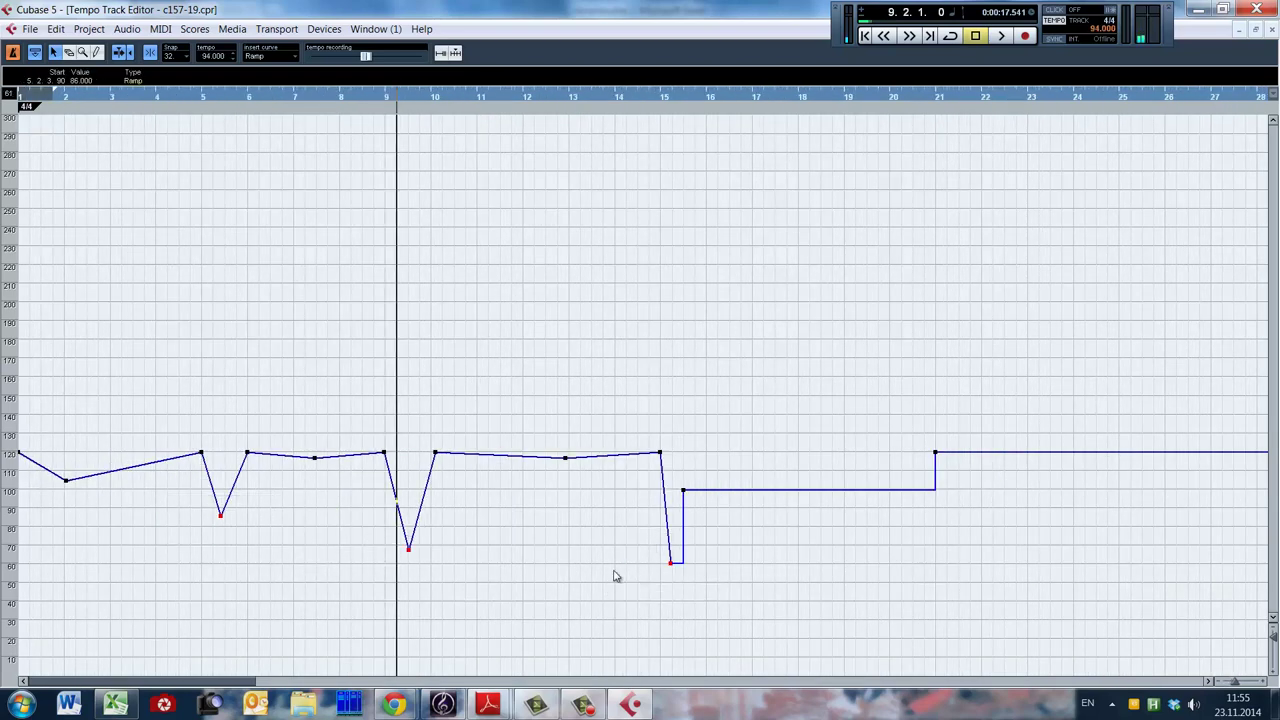
Inspect the slight tempo dips near bars 13, 7 and 2, and return to the project window.
key("g")
key("g")
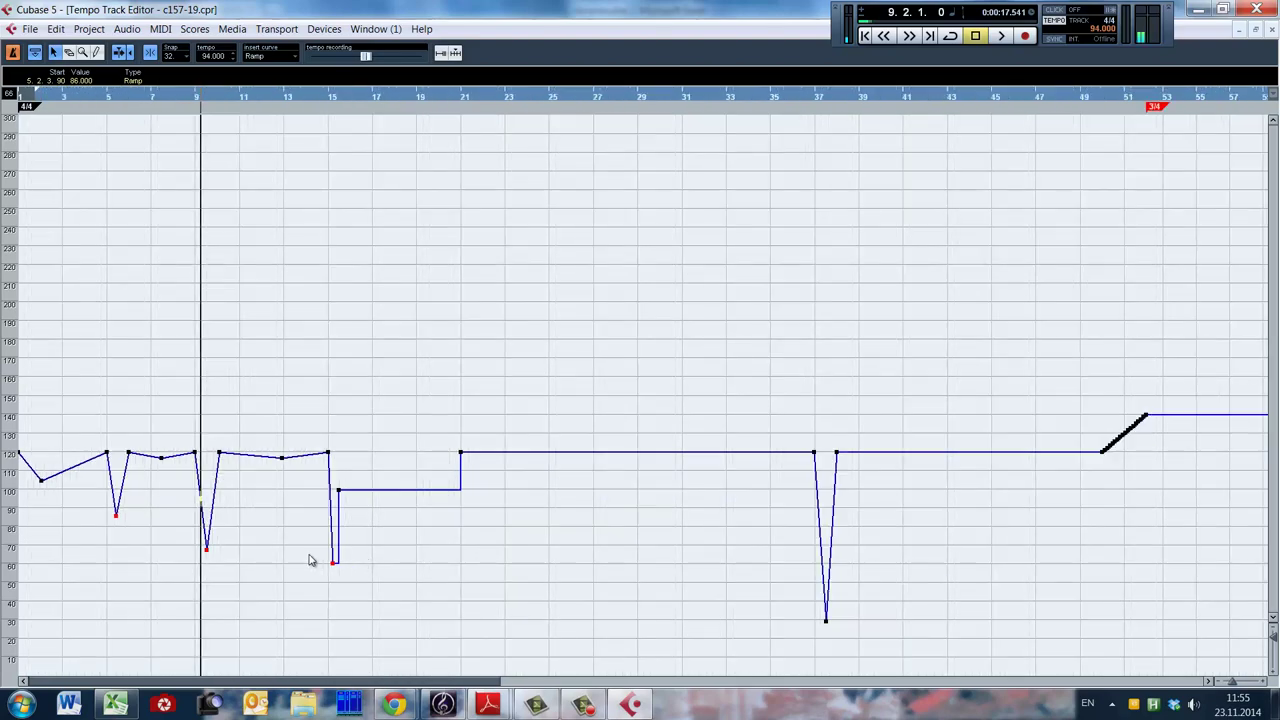
left_click_drag(266, 437, 308, 500)
left_click_drag(147, 445, 180, 492)
left_click_drag(34, 462, 57, 503)
key("alt+shift")
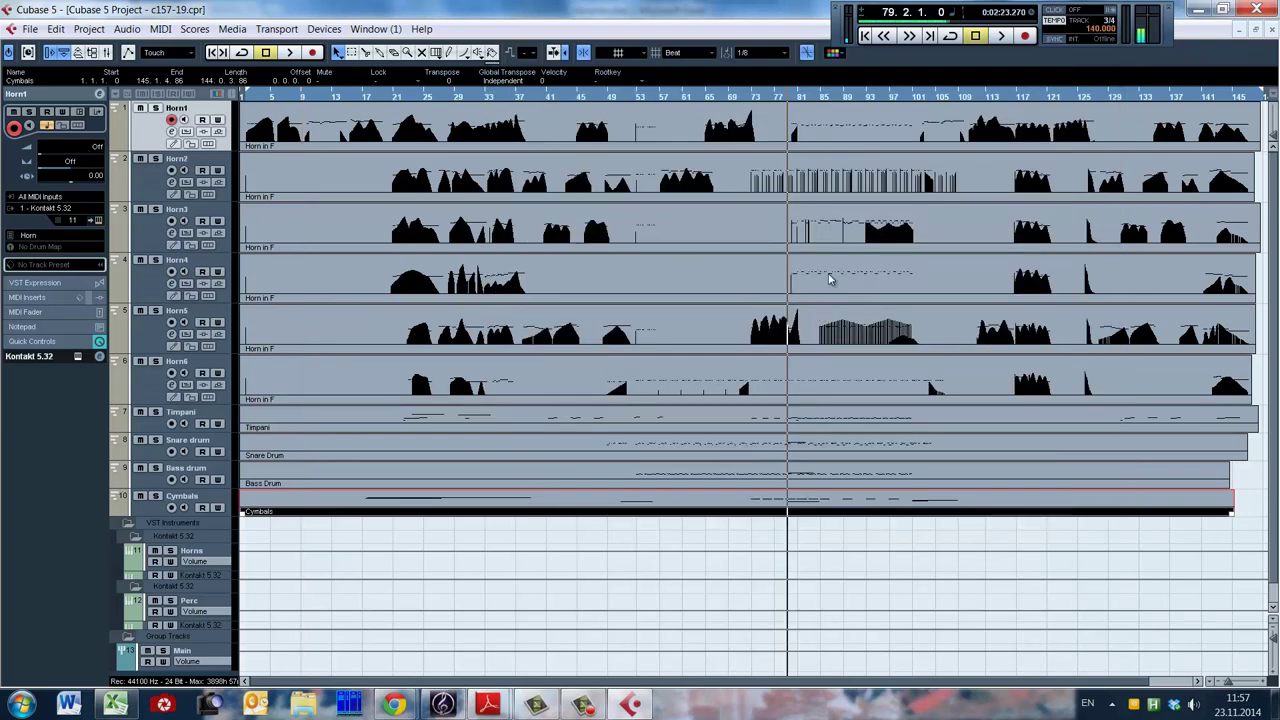
Open the Horn4 part in the Key Editor, examine the timing of its notes around bar 80, and close the editor.
double_click(828, 279)
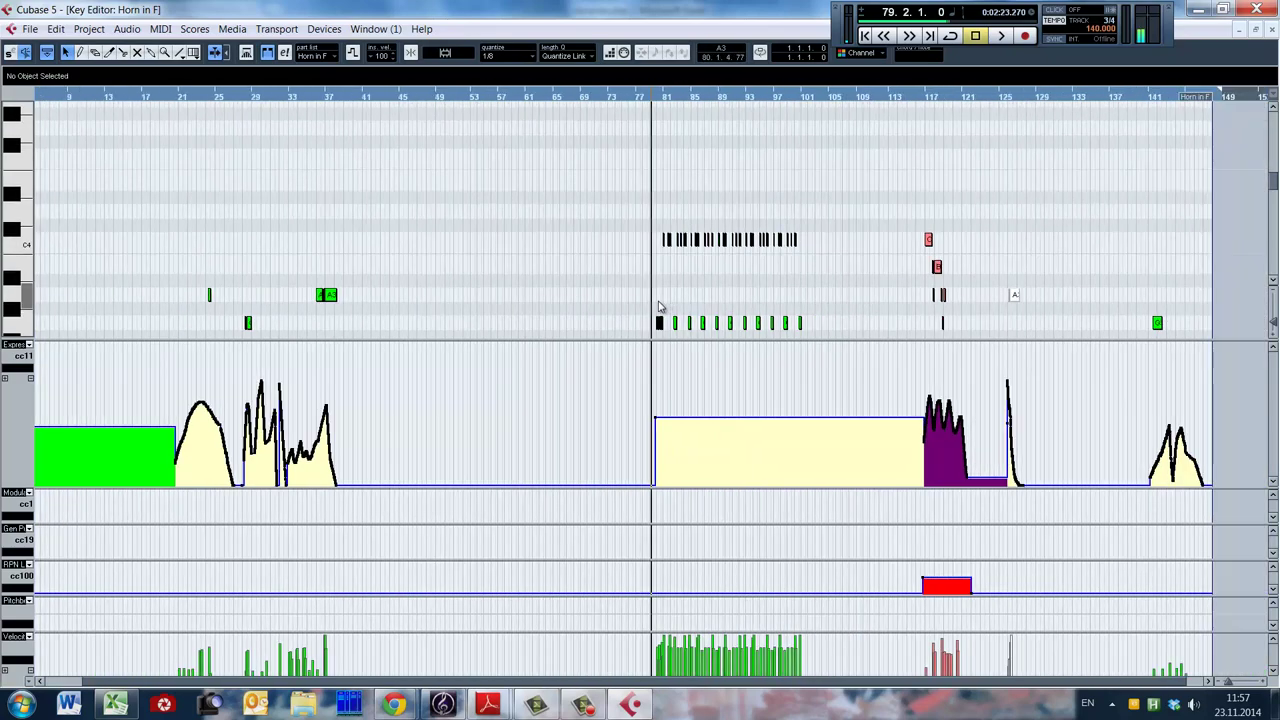
key("h")
key("h")
key("h")
key("h")
key("h")
key("h")
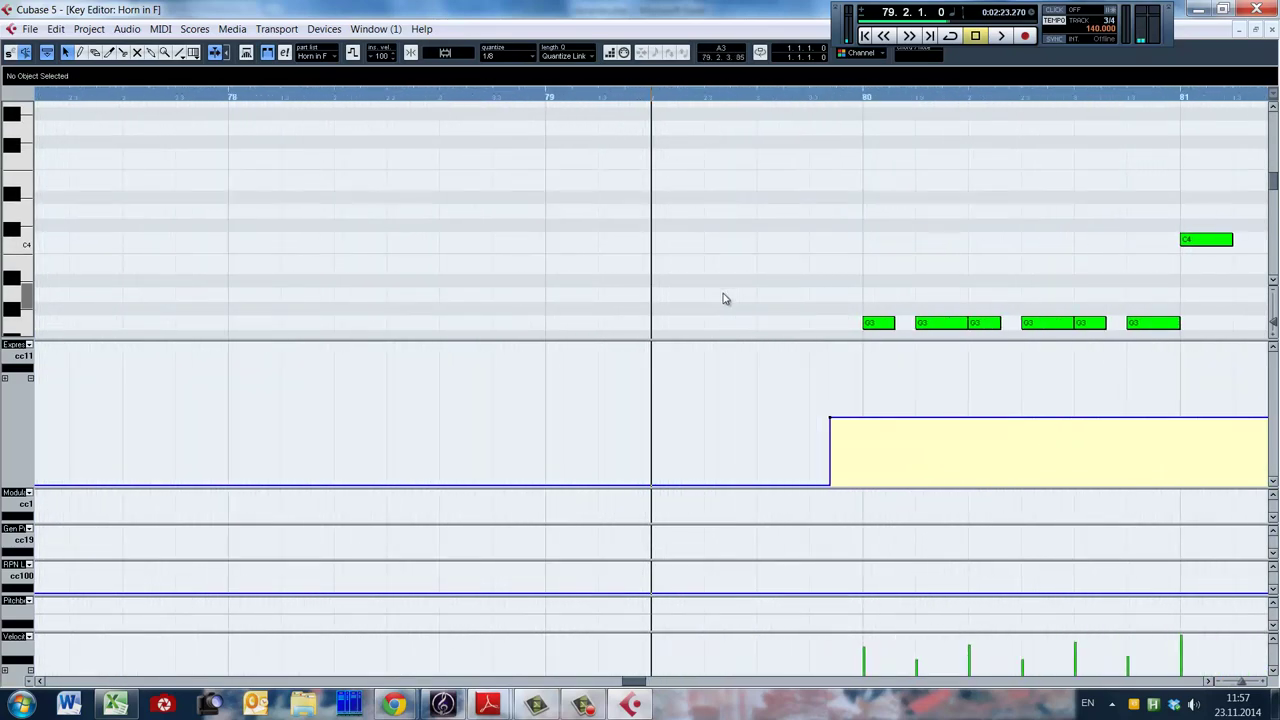
key("g")
key("g")
key("g")
key("Return")
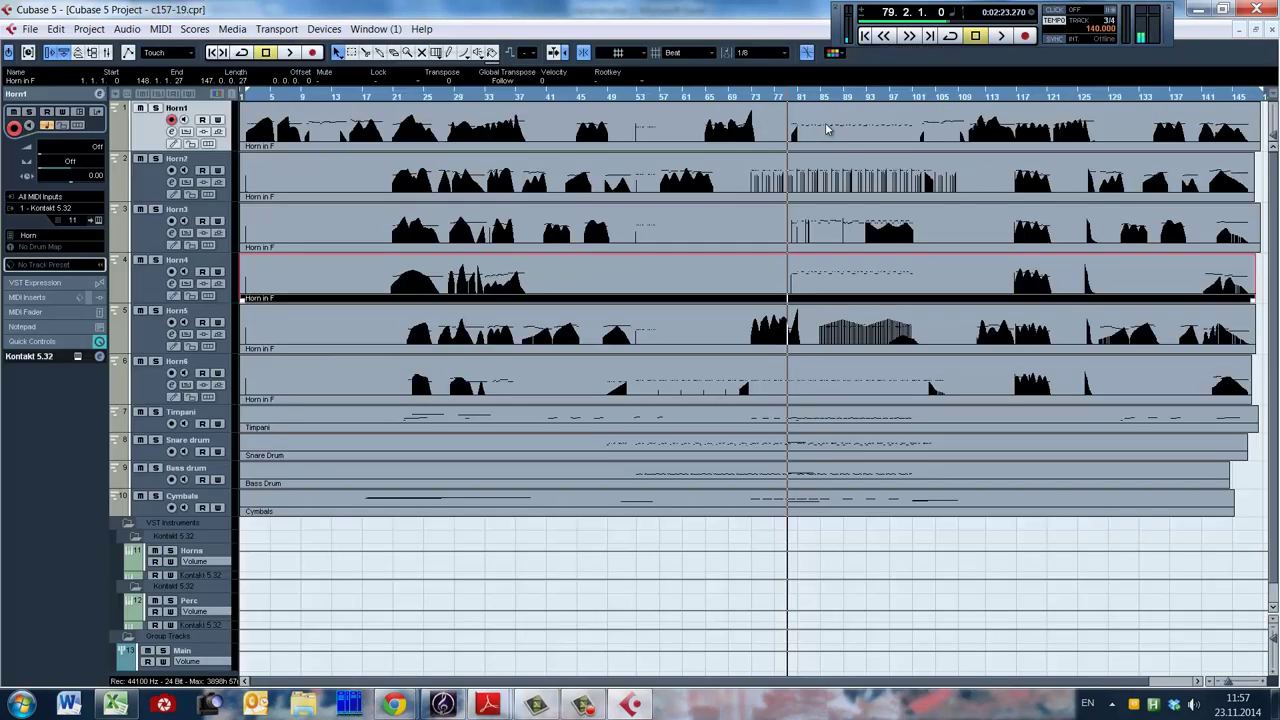
Open the Horn1 part in the Key Editor and examine the note positions and lengths from bar 80 to bar 83.
double_click(826, 128)
scroll(871, 294, "up", 5)
key("h")
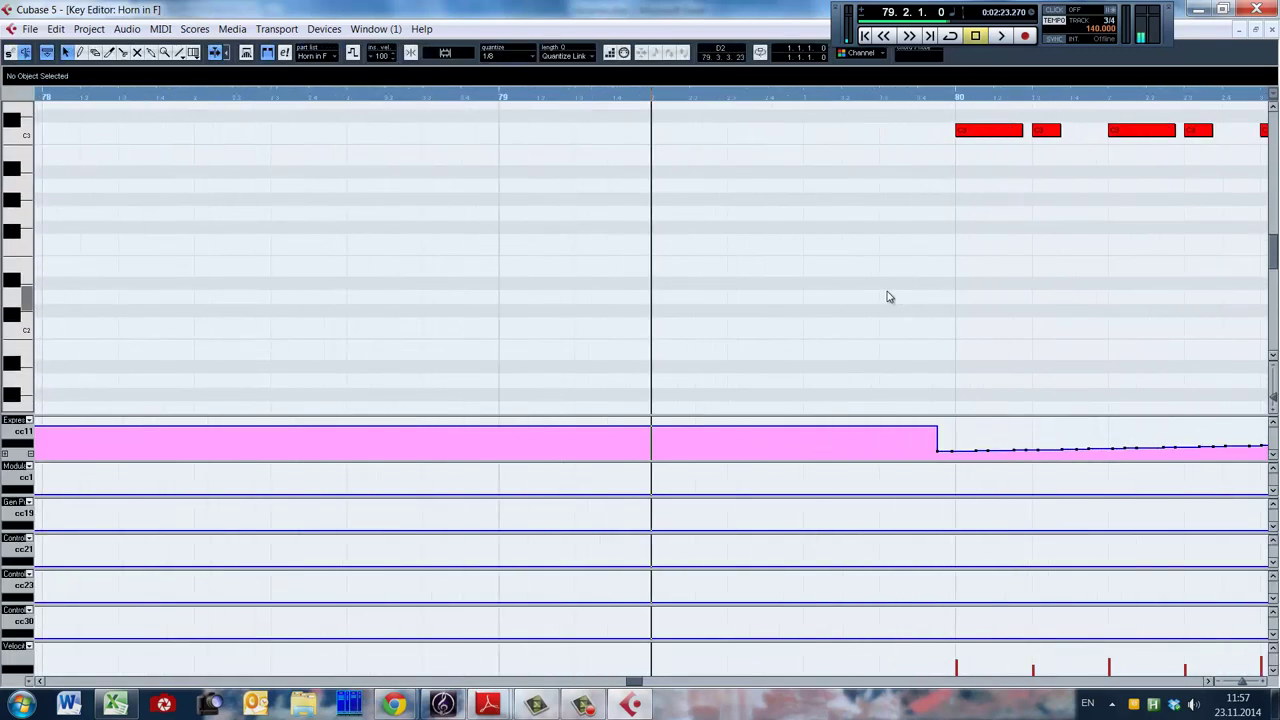
left_click_drag(634, 681, 651, 686)
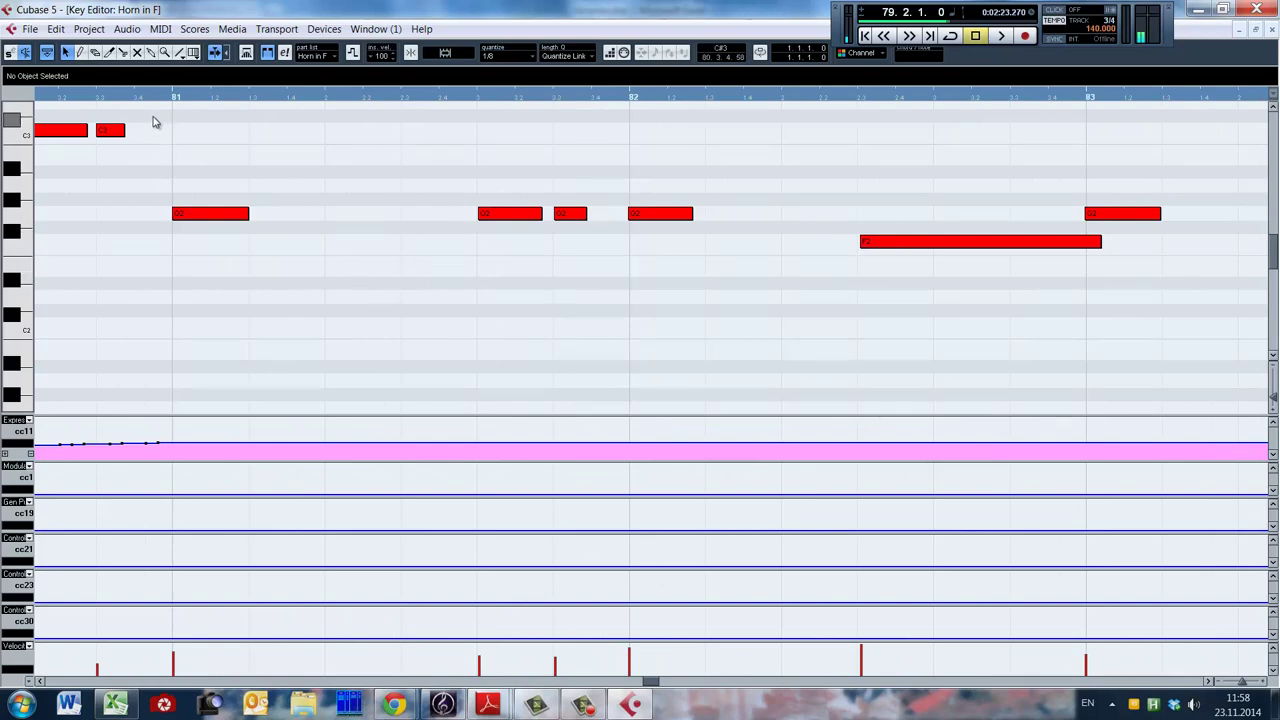
Review the Random position preset in the Logical Editor for the Horn1 notes and close it without applying, returning to the project window.
left_click(159, 28)
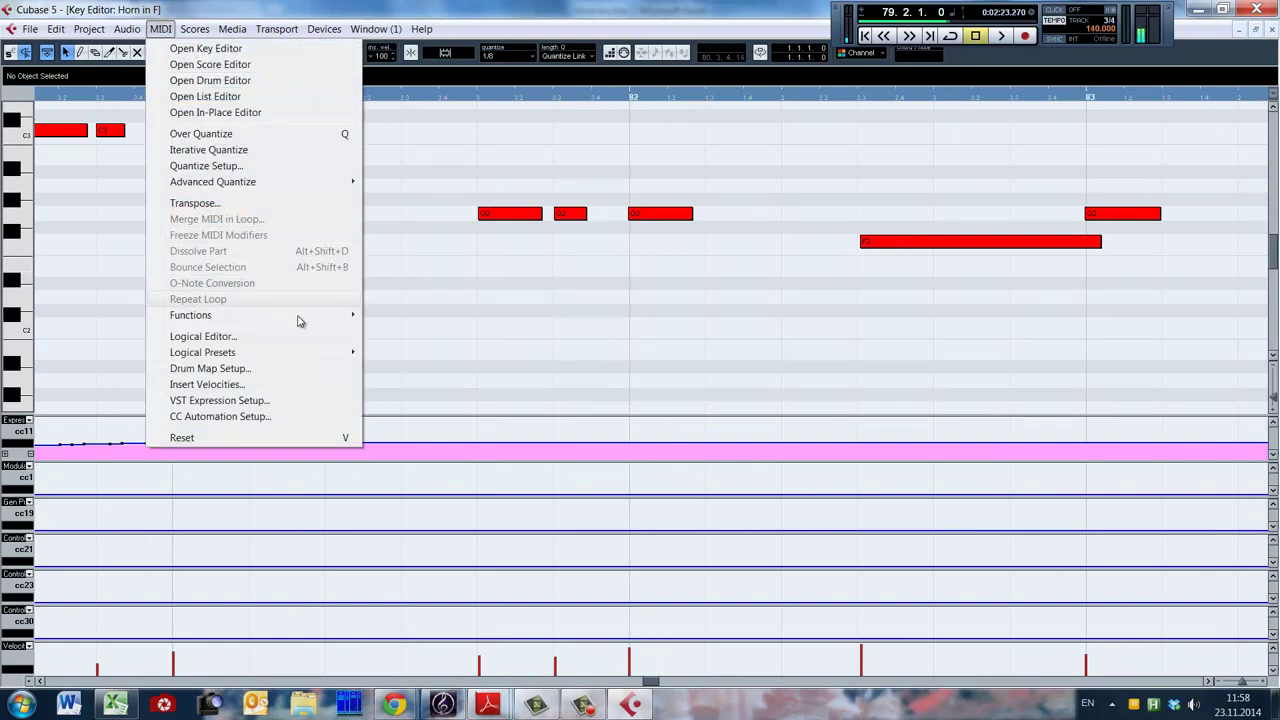
left_click(445, 336)
left_click_drag(184, 140, 917, 289)
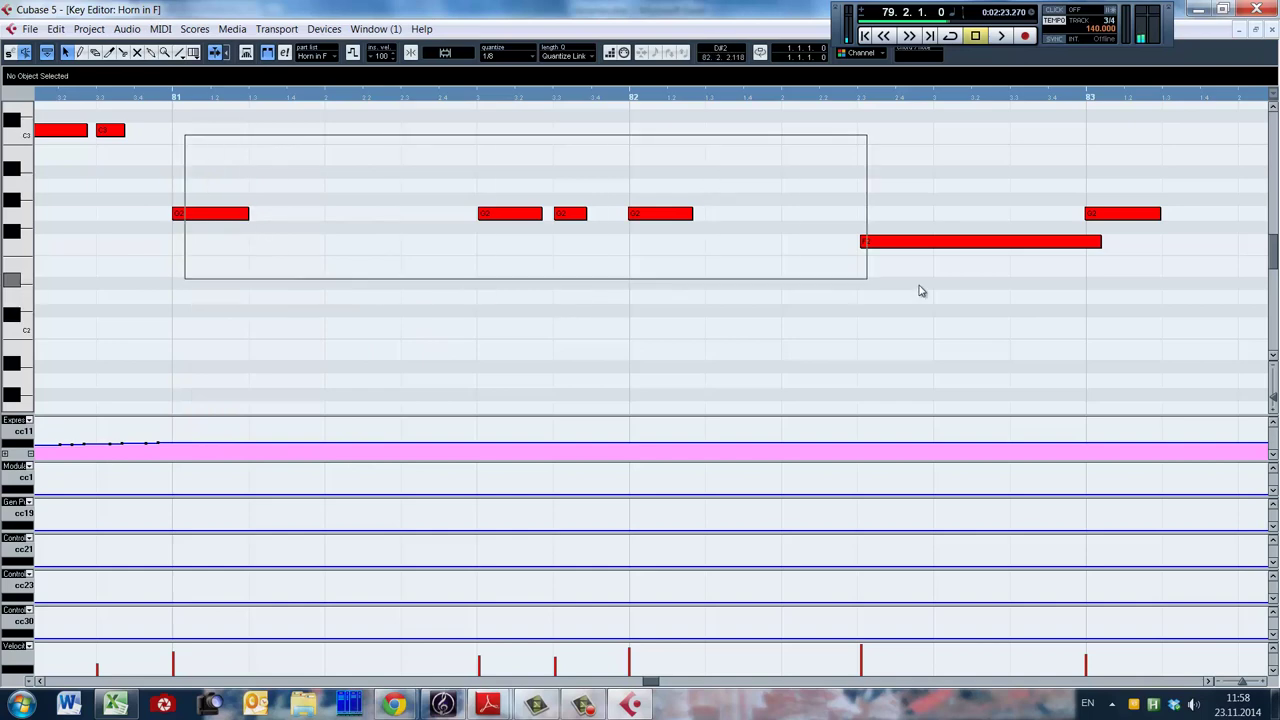
left_click_drag(704, 168, 748, 292)
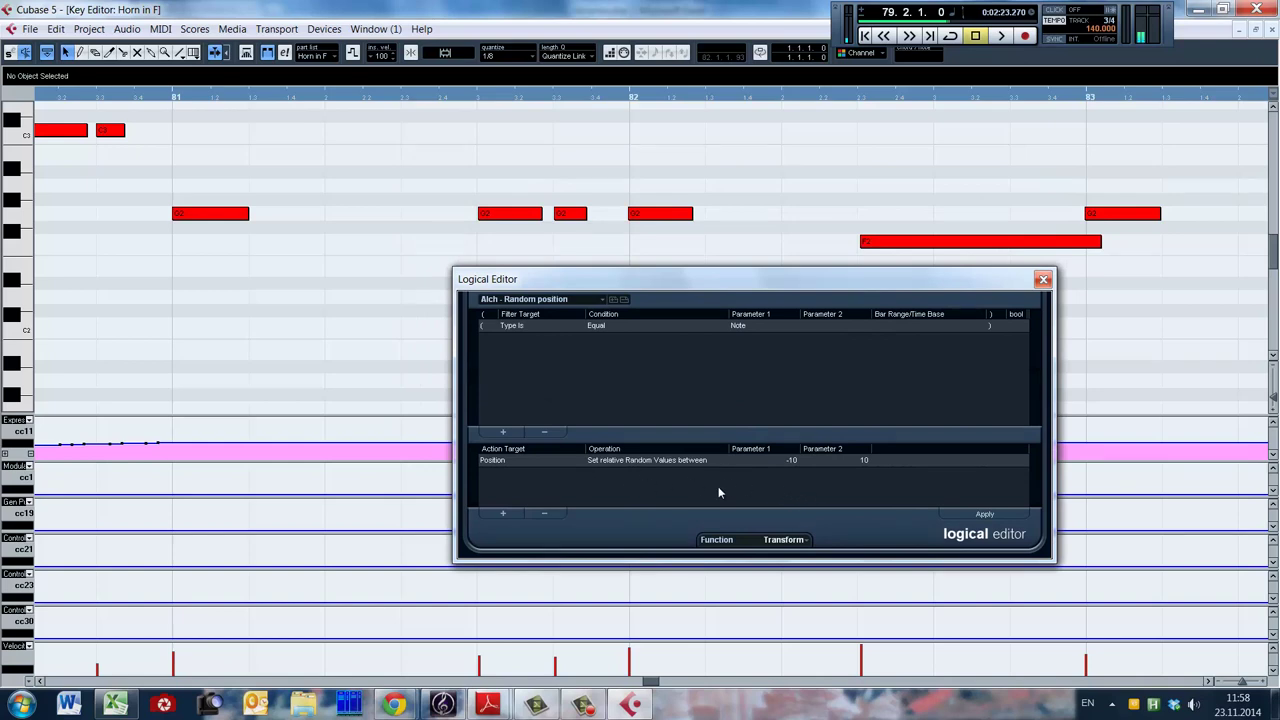
left_click(1043, 279)
key("Escape")
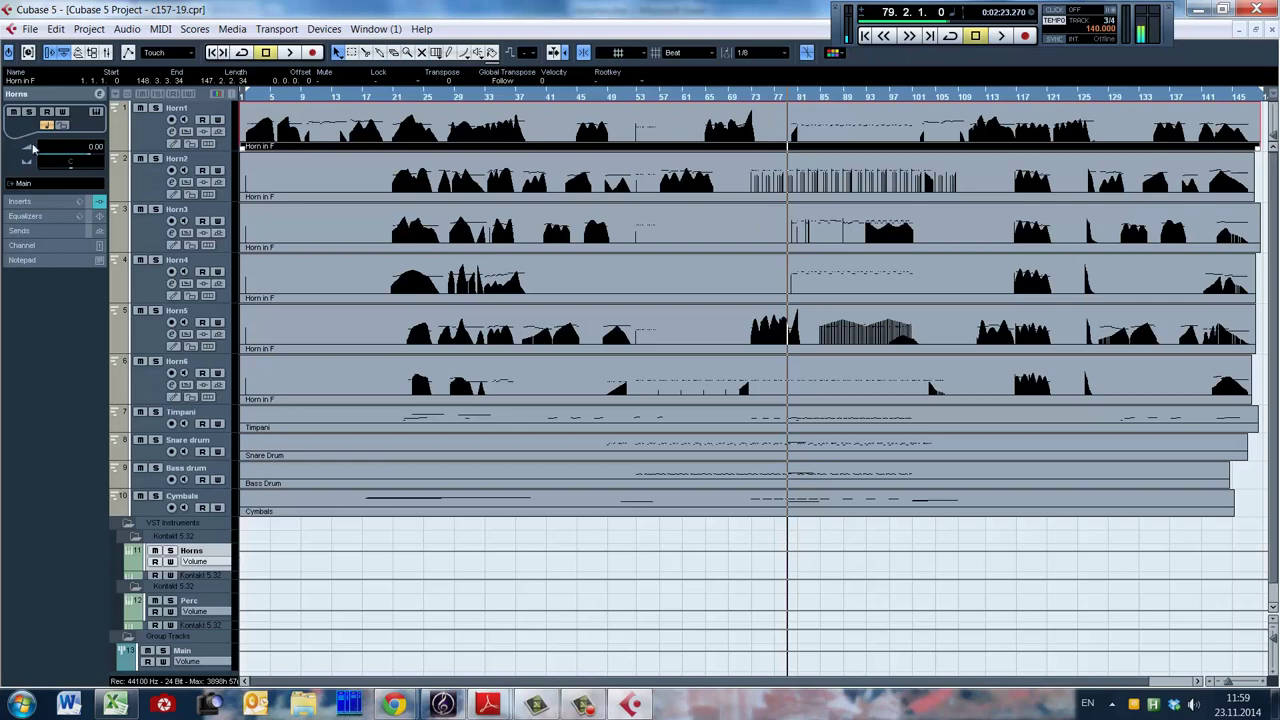
Open the Horns channel settings and its 2C-Aether reverb insert, review the reverb settings, and close both windows.
left_click(100, 95)
left_click_drag(700, 207, 787, 216)
left_click(612, 238)
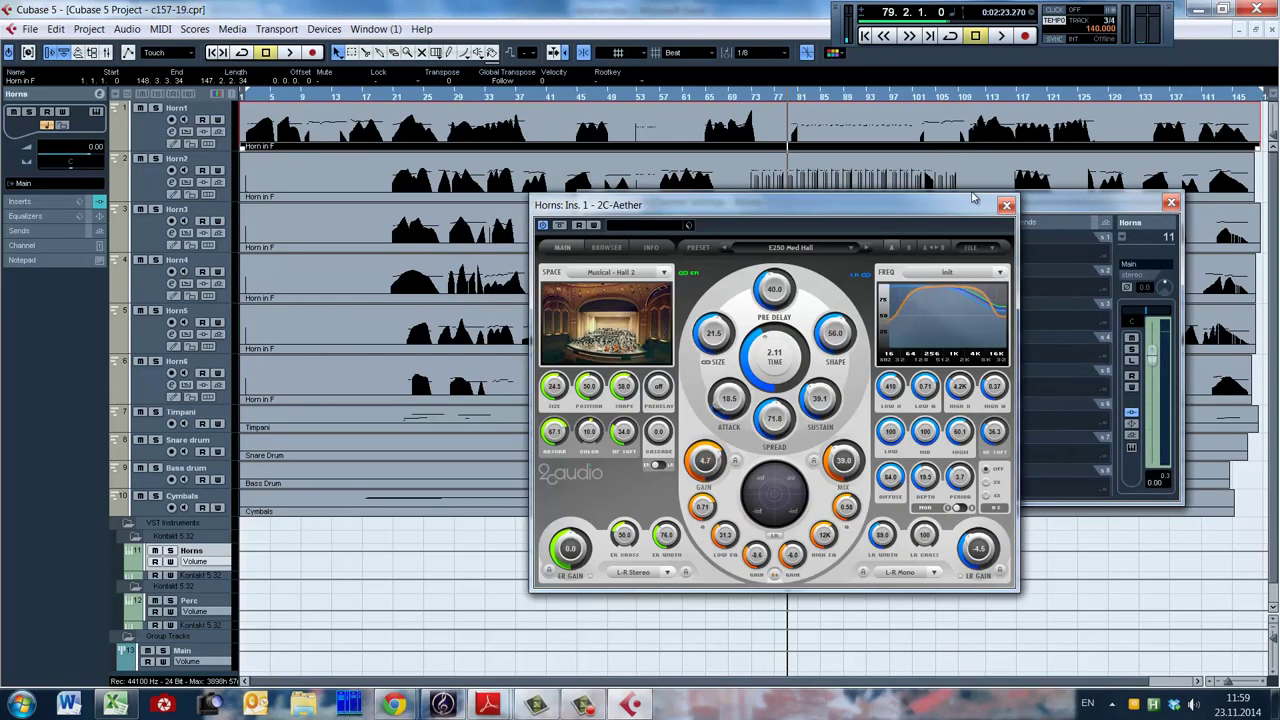
left_click_drag(972, 197, 893, 177)
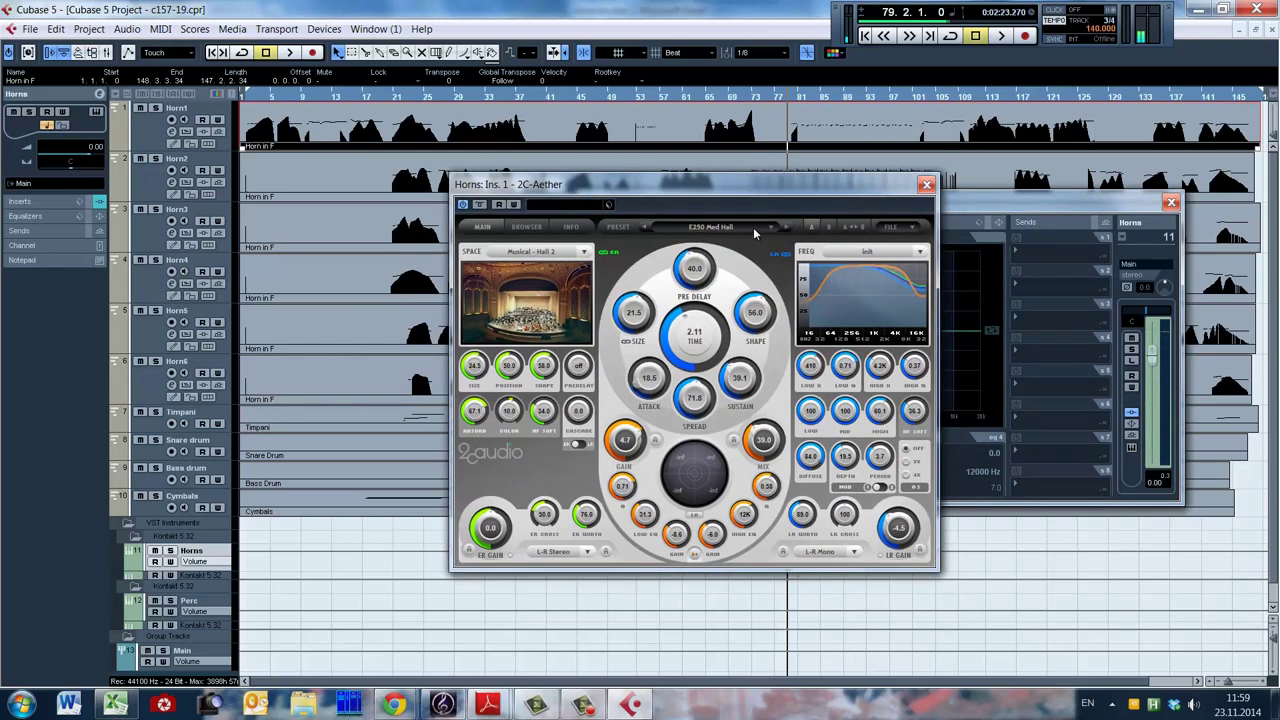
mouse_move(713, 192)
left_mouse_down()
mouse_move(726, 214)
mouse_move(728, 194)
left_mouse_up()
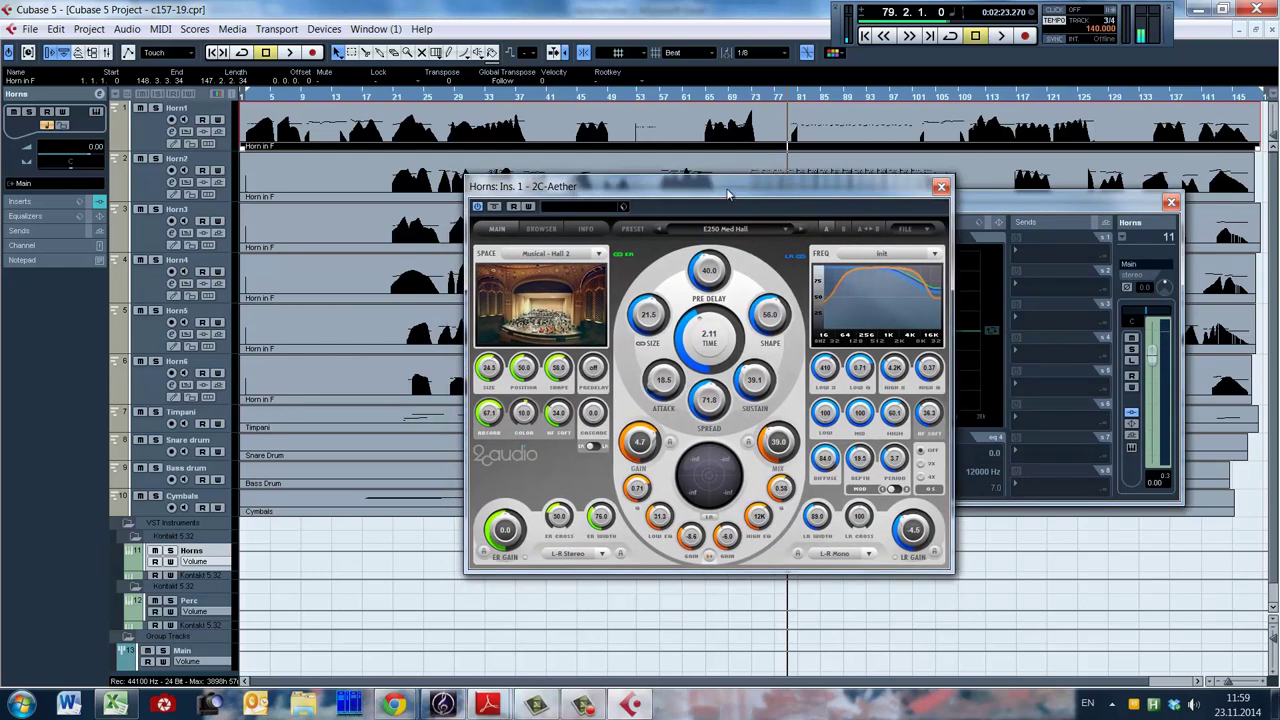
left_click(1170, 204)
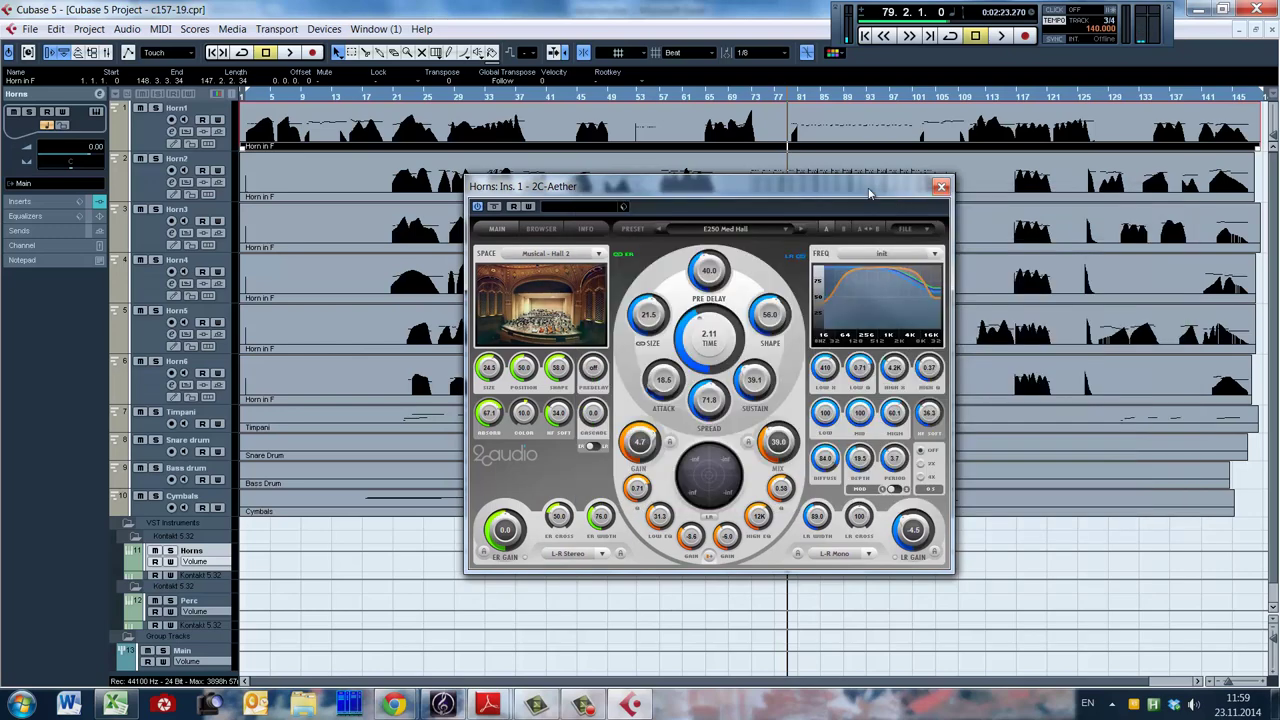
left_click(940, 188)
Check the Perc channel, open the Main group's FabFilter Pro-L insert, and close the group's channel settings.
scroll(345, 430, "down", 1)
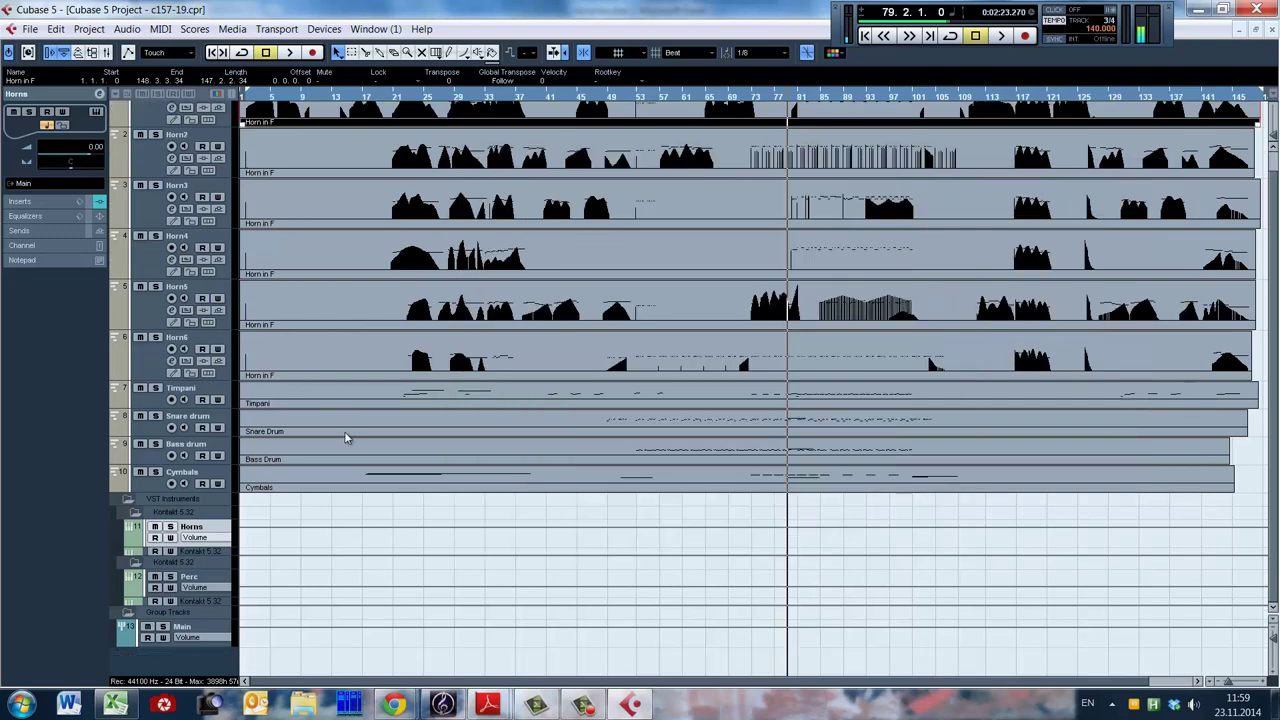
left_click(197, 580)
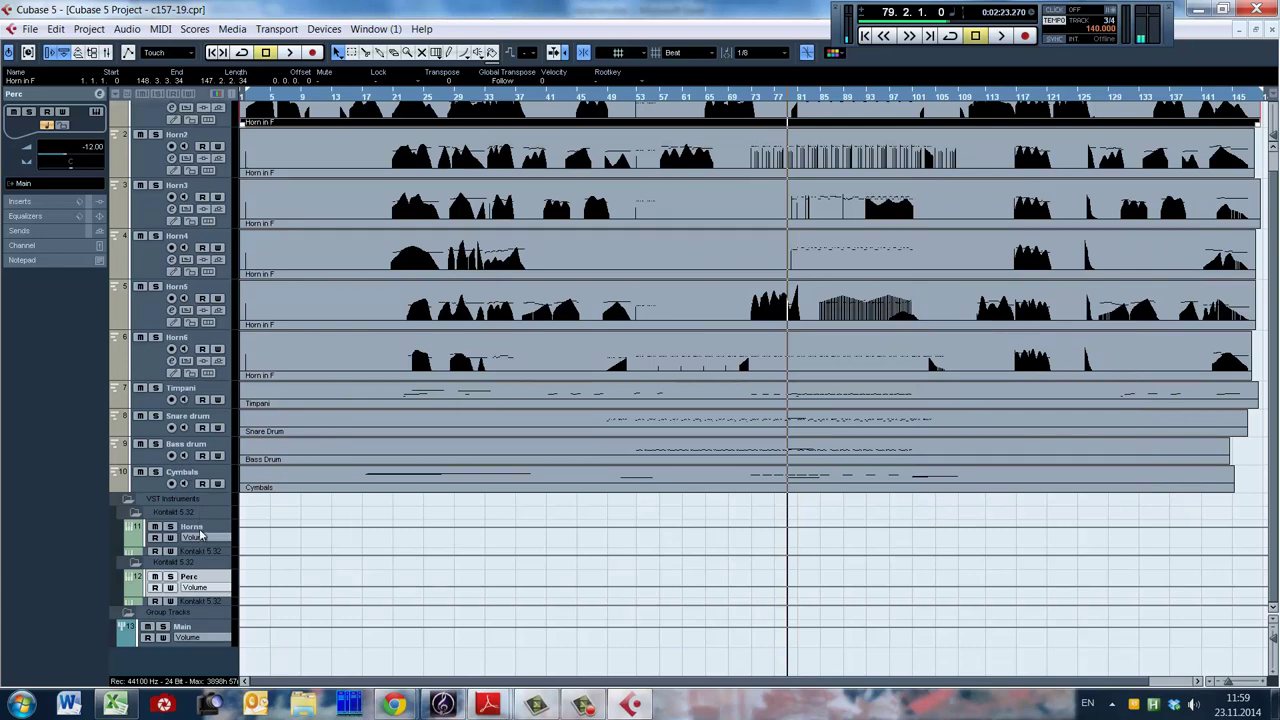
left_click(198, 634)
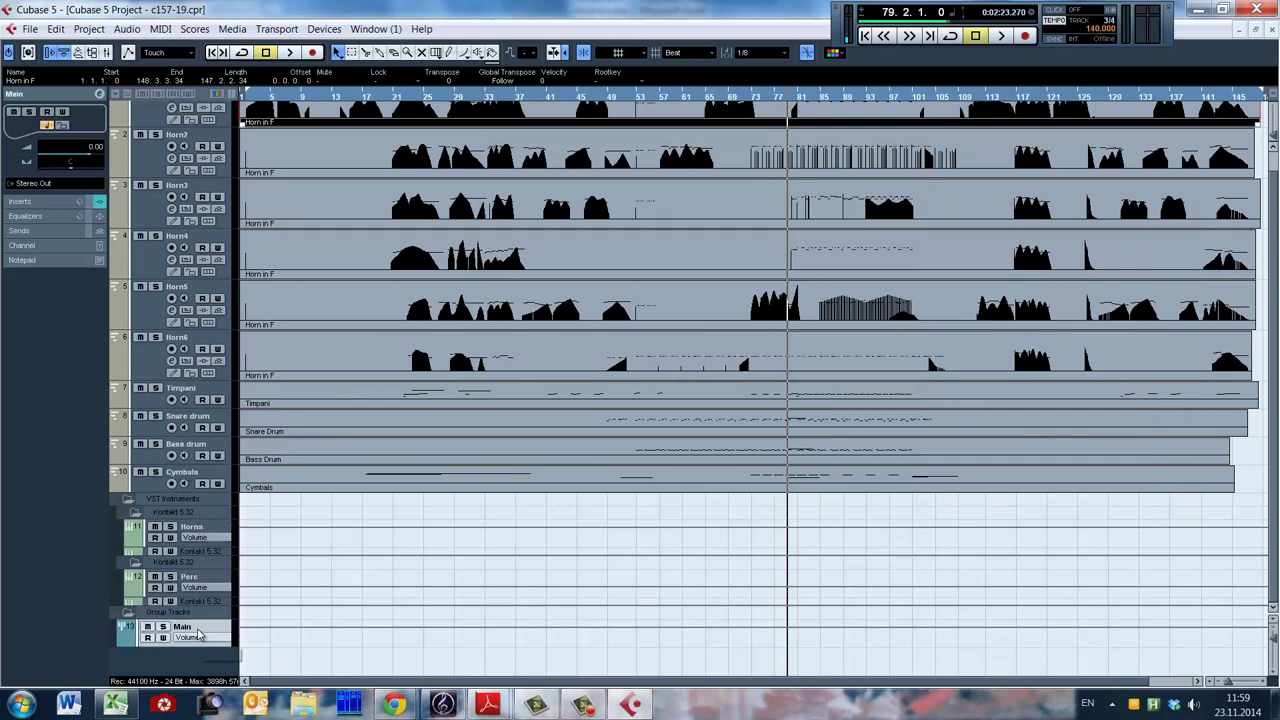
left_click(99, 93)
left_click(613, 237)
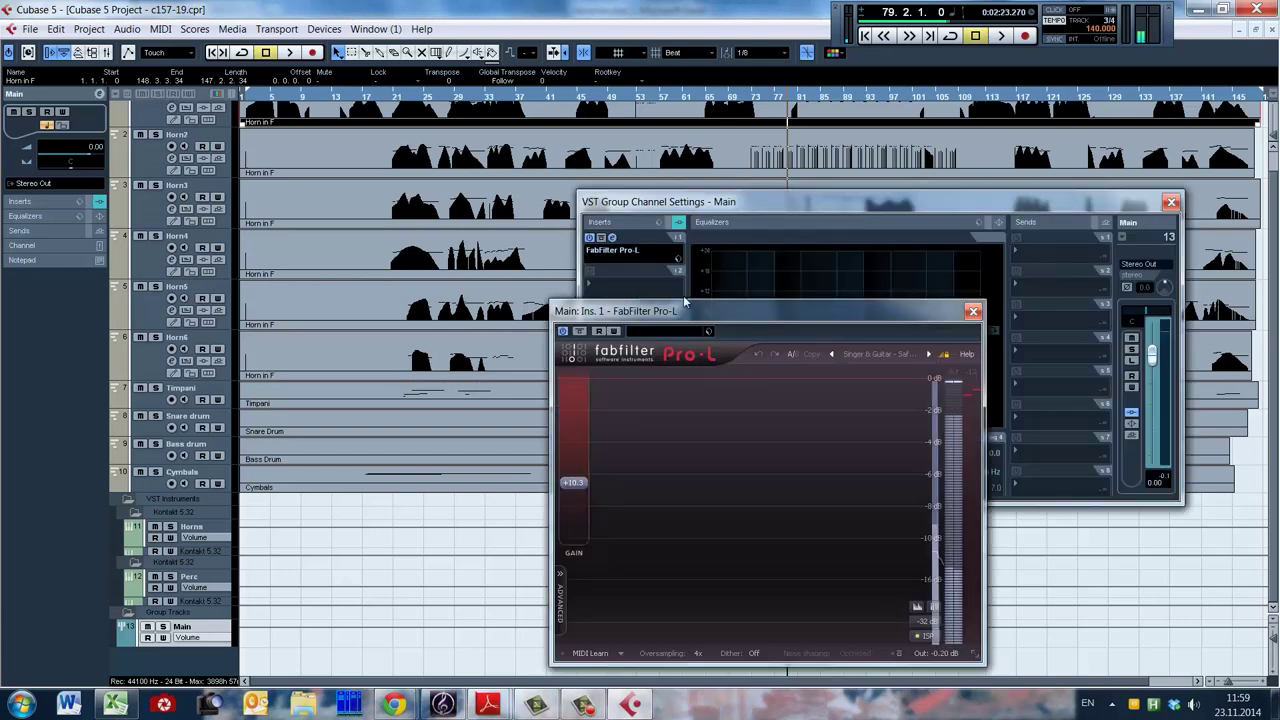
left_click_drag(759, 314, 655, 268)
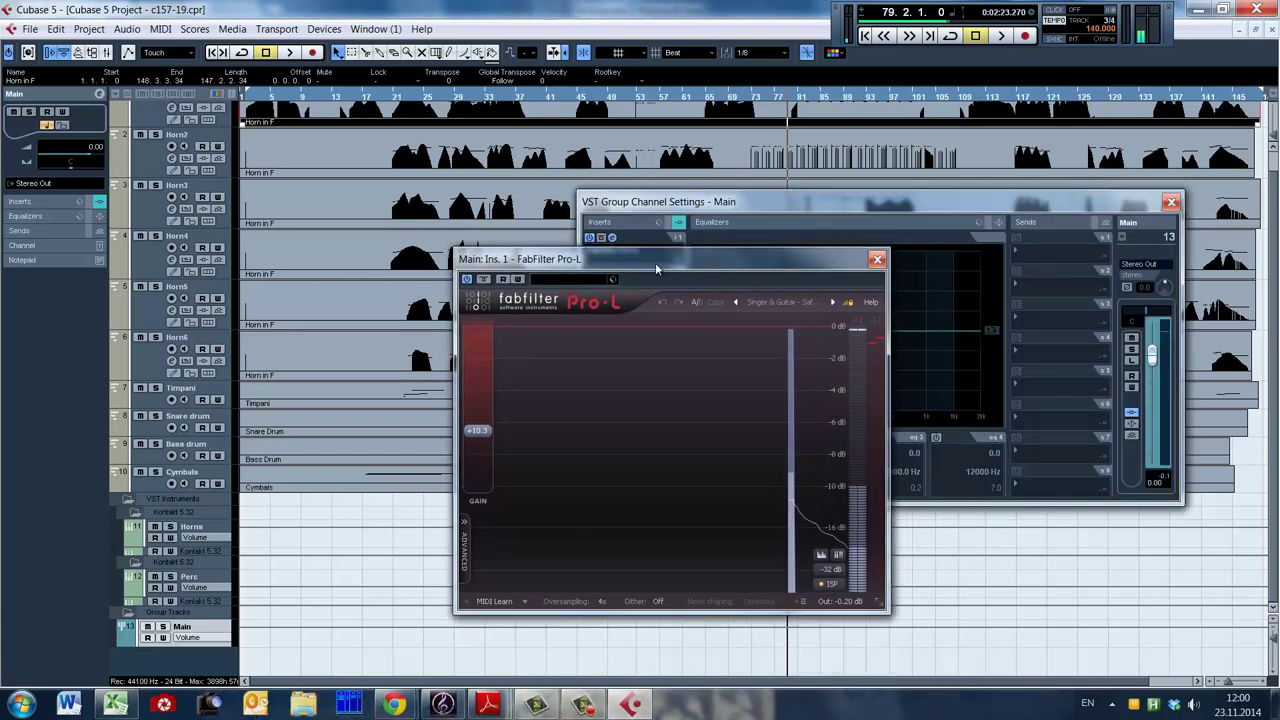
left_click(1171, 202)
Play the project from about bar 116 to bar 124 while watching the Pro-L limiter, check its output level control, and close the limiter.
scroll(1230, 122, "up", 1)
left_click(1011, 213)
key("space")
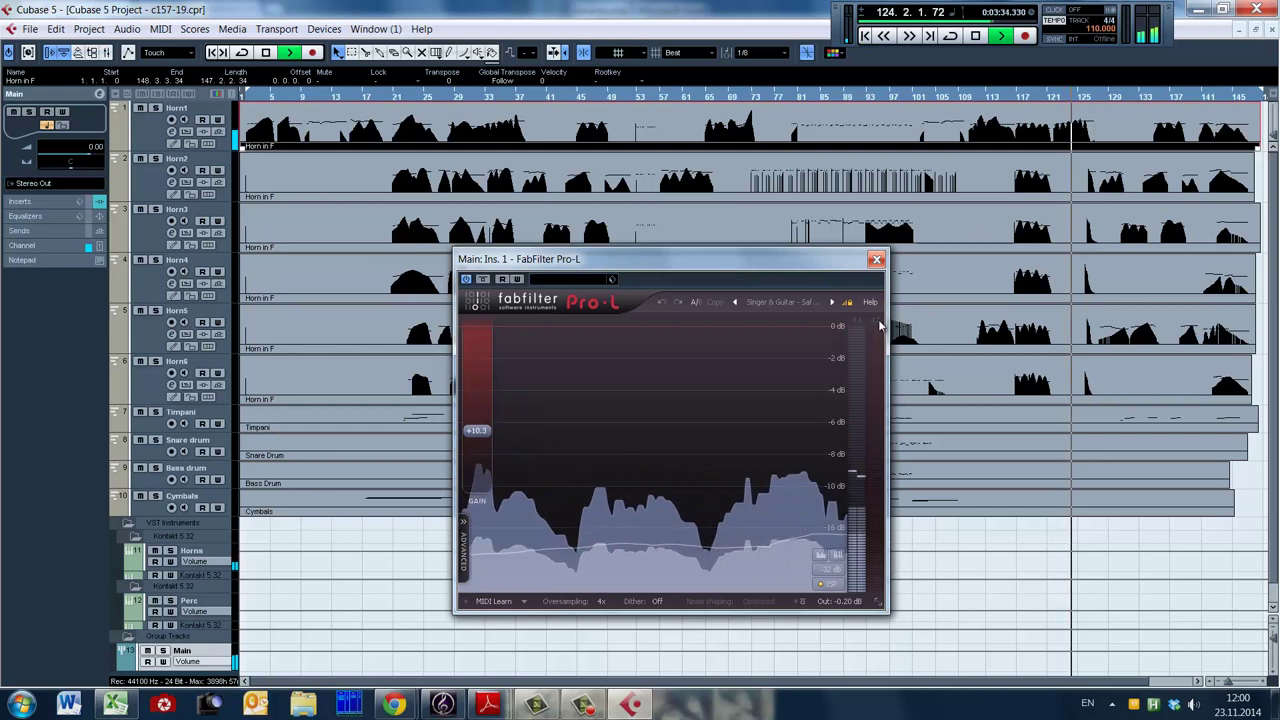
key("space")
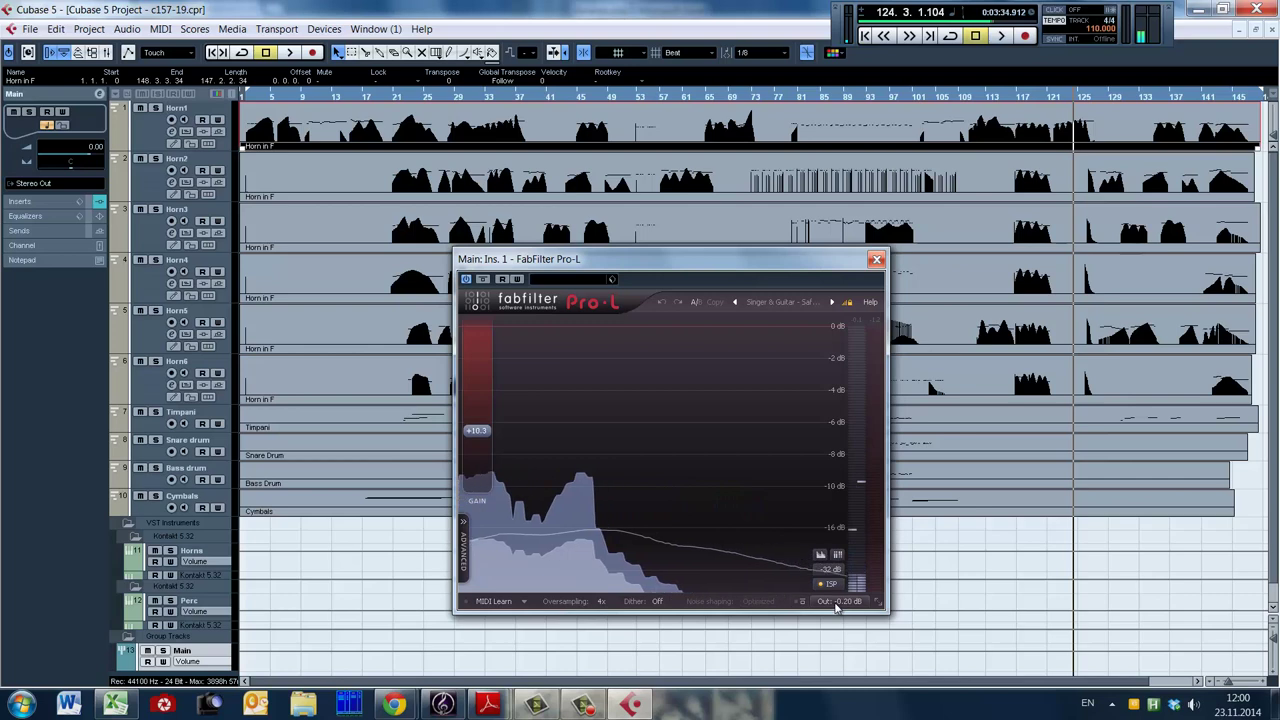
mouse_move(836, 605)
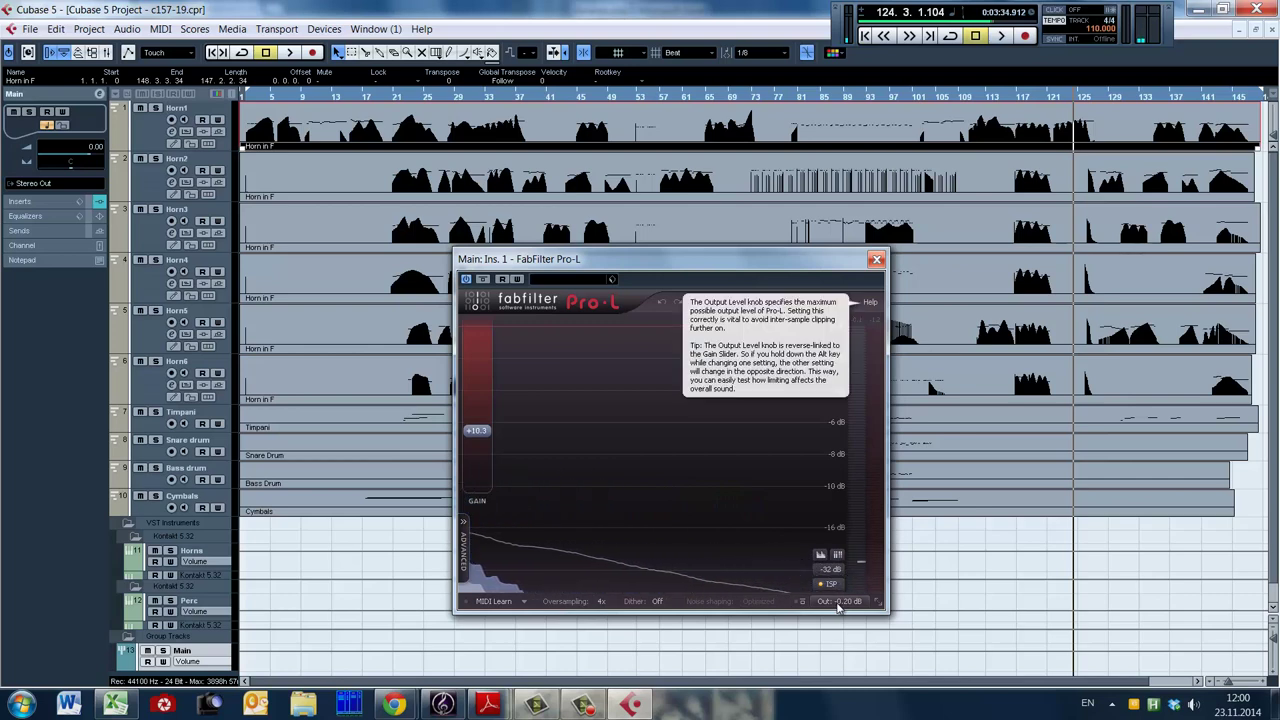
left_click(876, 259)
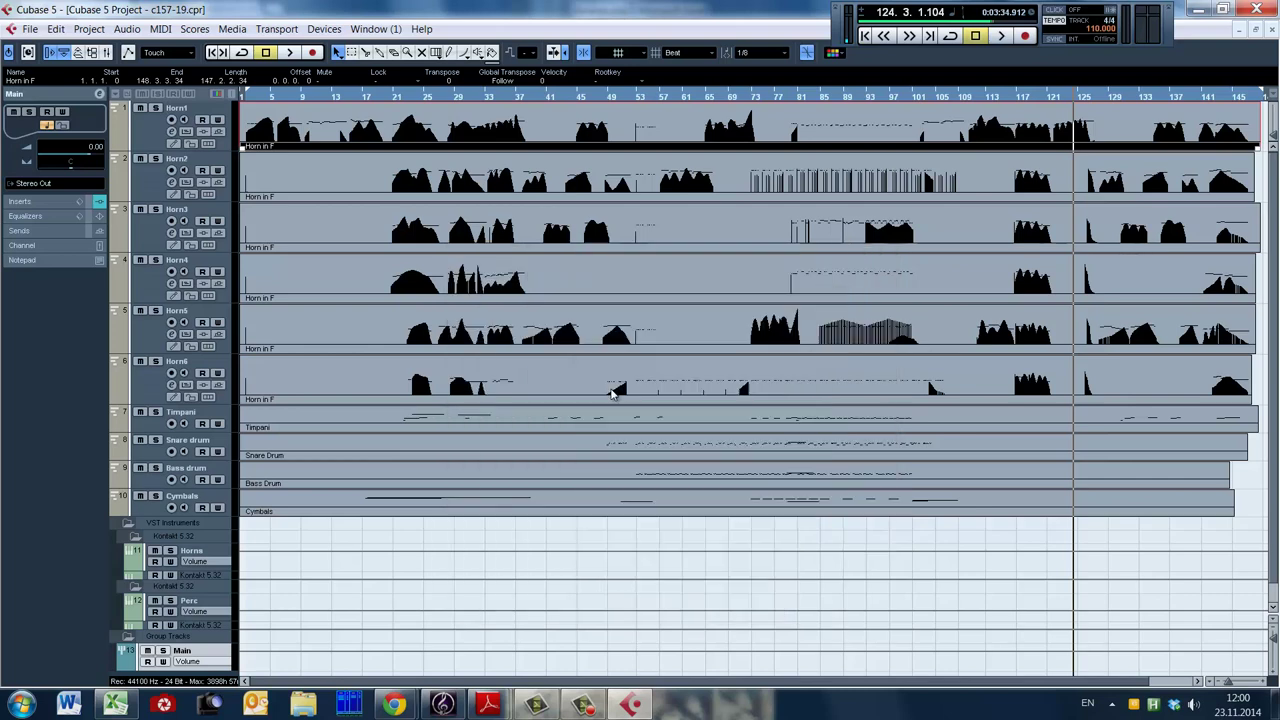